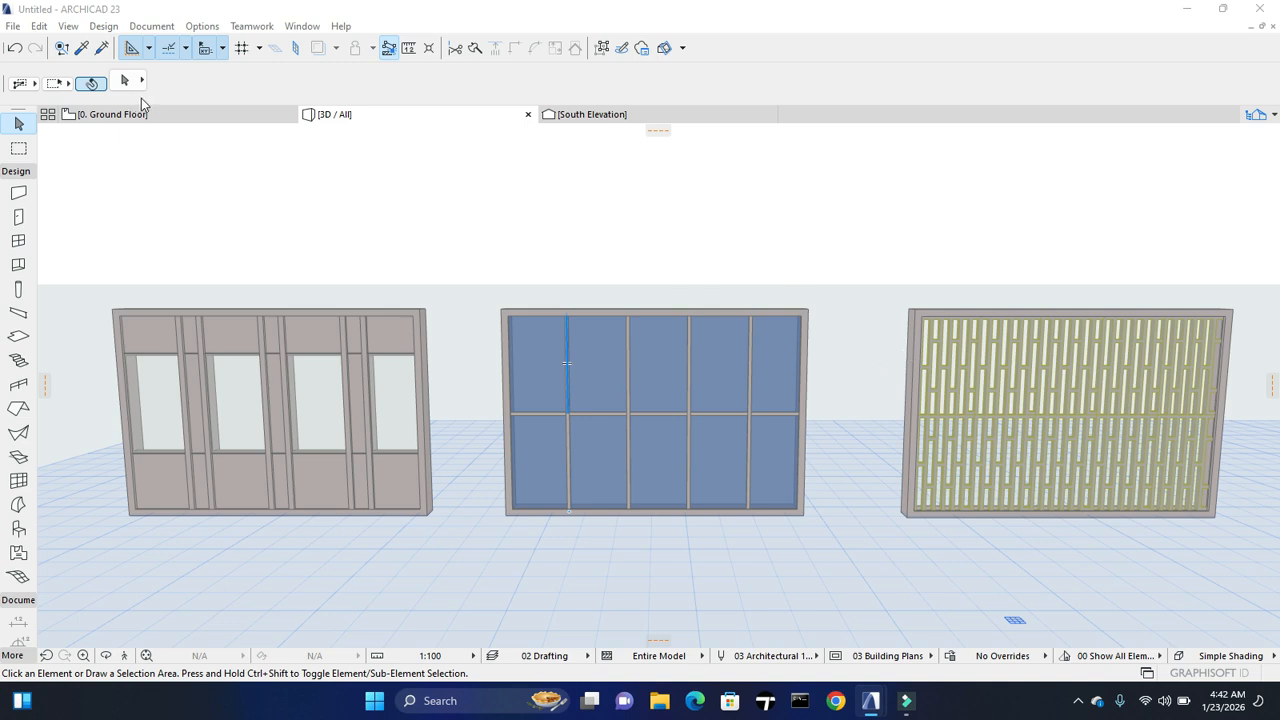
Draw a single-segment horizontal curtain wall in the empty area far west of the West Elevation marker on the Ground Floor plan
{"action": "left_click", "coordinate": [235, 116]}
{"action": "scroll", "coordinate": [525, 232], "scroll_direction": "down", "scroll_amount": 3}
{"action": "middle_click_drag", "start_coordinate": [657, 336], "coordinate": [948, 431]}
{"action": "mouse_move", "coordinate": [690, 414]}
{"action": "middle_mouse_down"}
{"action": "mouse_move", "coordinate": [672, 451]}
{"action": "mouse_move", "coordinate": [603, 414]}
{"action": "middle_mouse_up"}
{"action": "scroll", "coordinate": [710, 410], "scroll_direction": "up", "scroll_amount": 5}
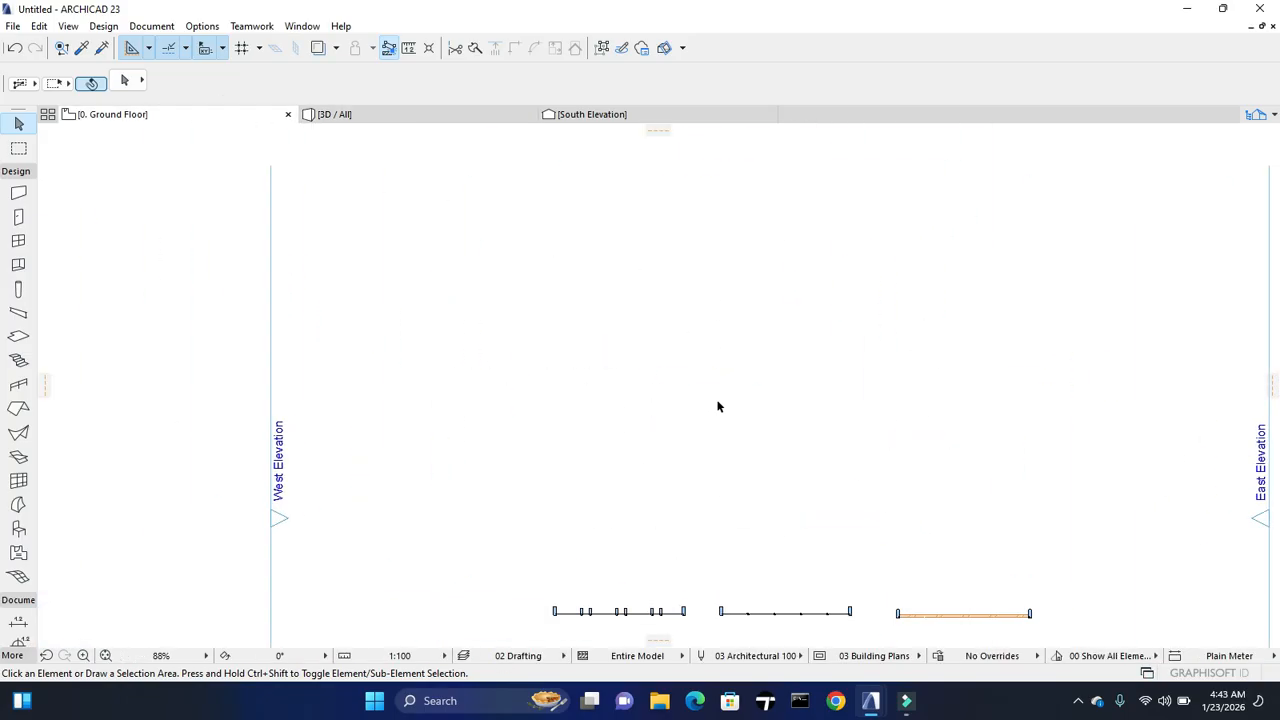
{"action": "scroll", "coordinate": [711, 414], "scroll_direction": "down", "scroll_amount": 3}
{"action": "mouse_move", "coordinate": [711, 414]}
{"action": "middle_mouse_down"}
{"action": "mouse_move", "coordinate": [763, 346]}
{"action": "mouse_move", "coordinate": [949, 346]}
{"action": "middle_mouse_up"}
{"action": "scroll", "coordinate": [763, 346], "scroll_direction": "up", "scroll_amount": 1}
{"action": "middle_click_drag", "start_coordinate": [390, 373], "coordinate": [1235, 352]}
{"action": "scroll", "coordinate": [1246, 352], "scroll_direction": "down", "scroll_amount": 5}
{"action": "scroll", "coordinate": [906, 375], "scroll_direction": "down", "scroll_amount": 1}
{"action": "scroll", "coordinate": [906, 375], "scroll_direction": "down", "scroll_amount": 1}
{"action": "middle_click_drag", "start_coordinate": [759, 380], "coordinate": [873, 335]}
{"action": "scroll", "coordinate": [901, 323], "scroll_direction": "down", "scroll_amount": 2}
{"action": "scroll", "coordinate": [783, 359], "scroll_direction": "up", "scroll_amount": 1}
{"action": "middle_click_drag", "start_coordinate": [783, 360], "coordinate": [793, 344]}
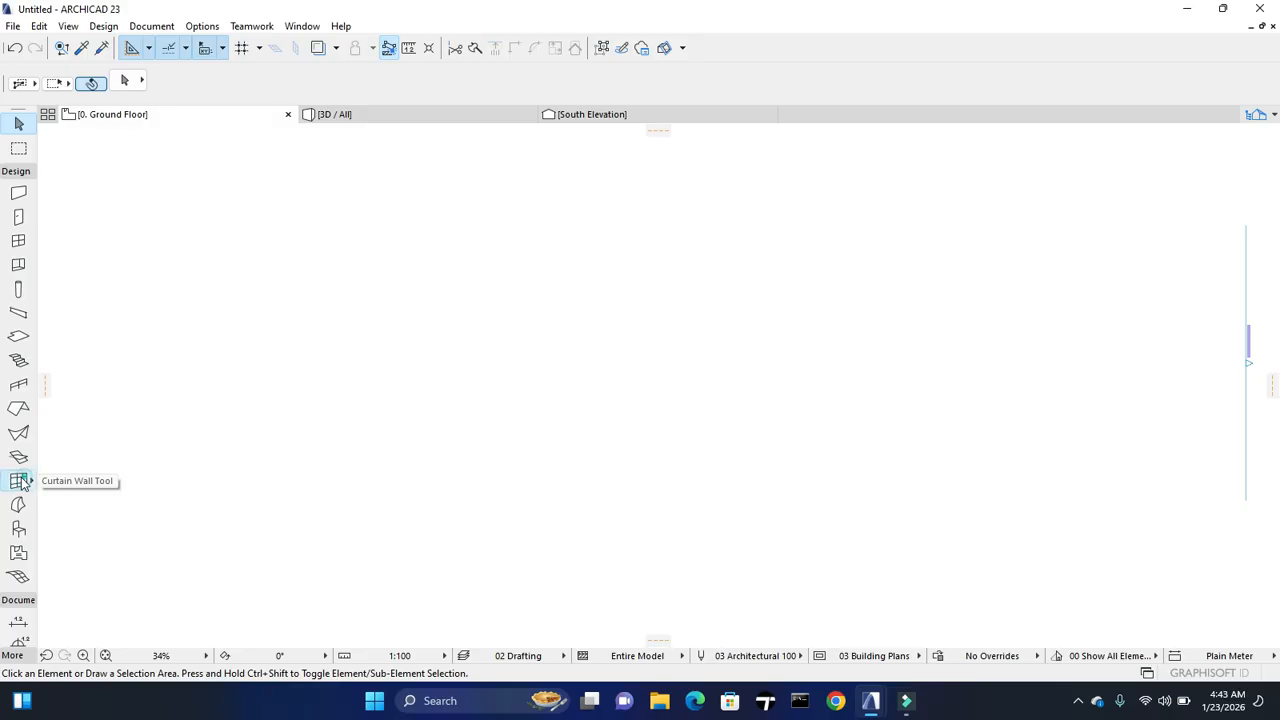
{"action": "left_click", "coordinate": [19, 481]}
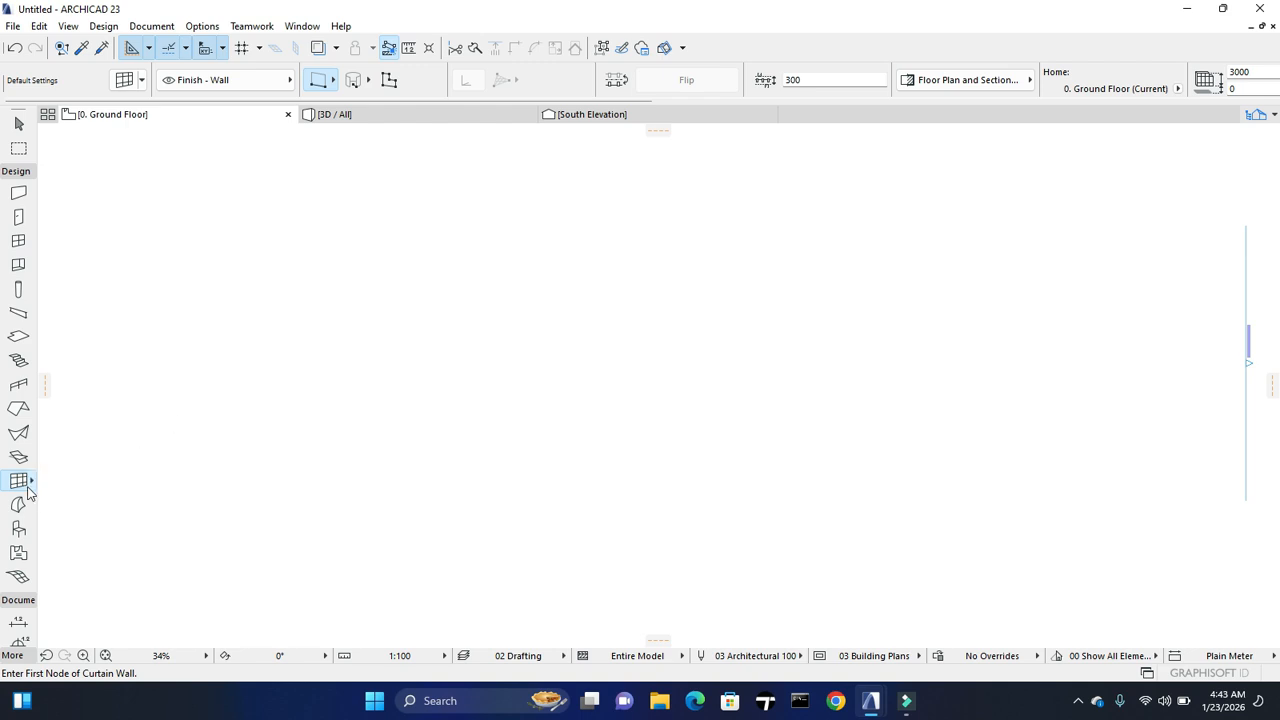
{"action": "left_click", "coordinate": [170, 398]}
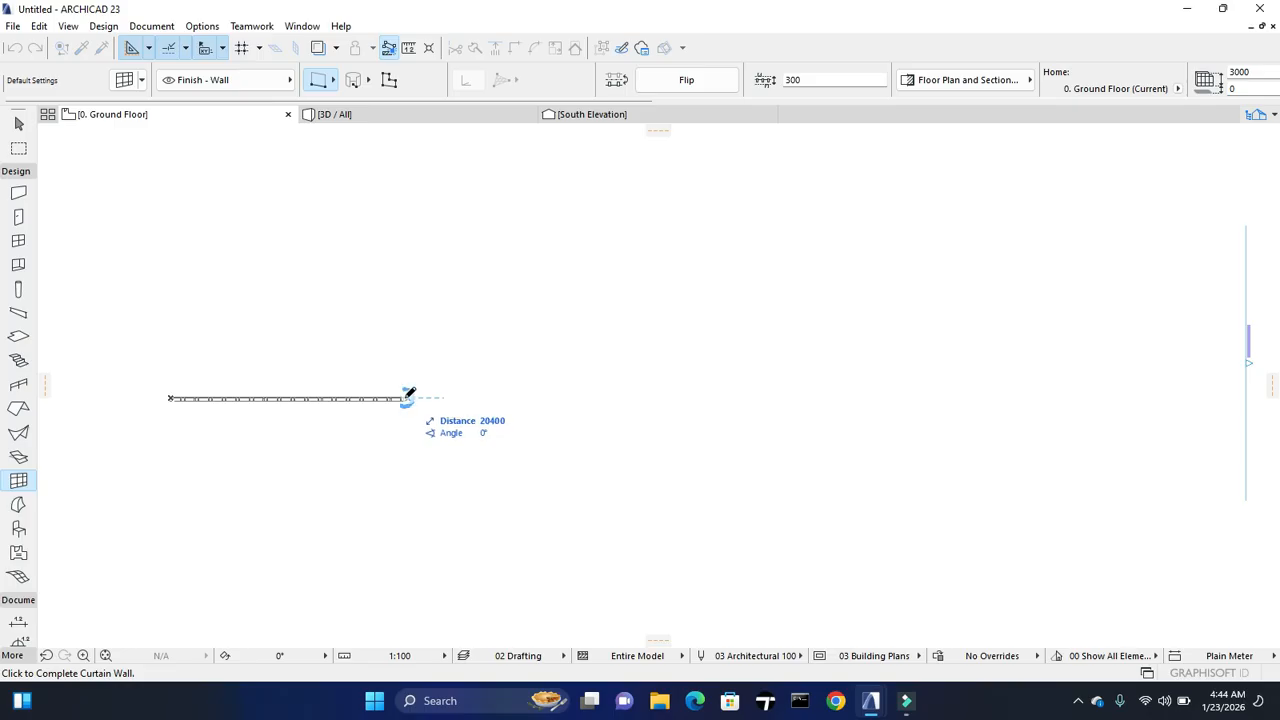
{"action": "left_click", "coordinate": [322, 398]}
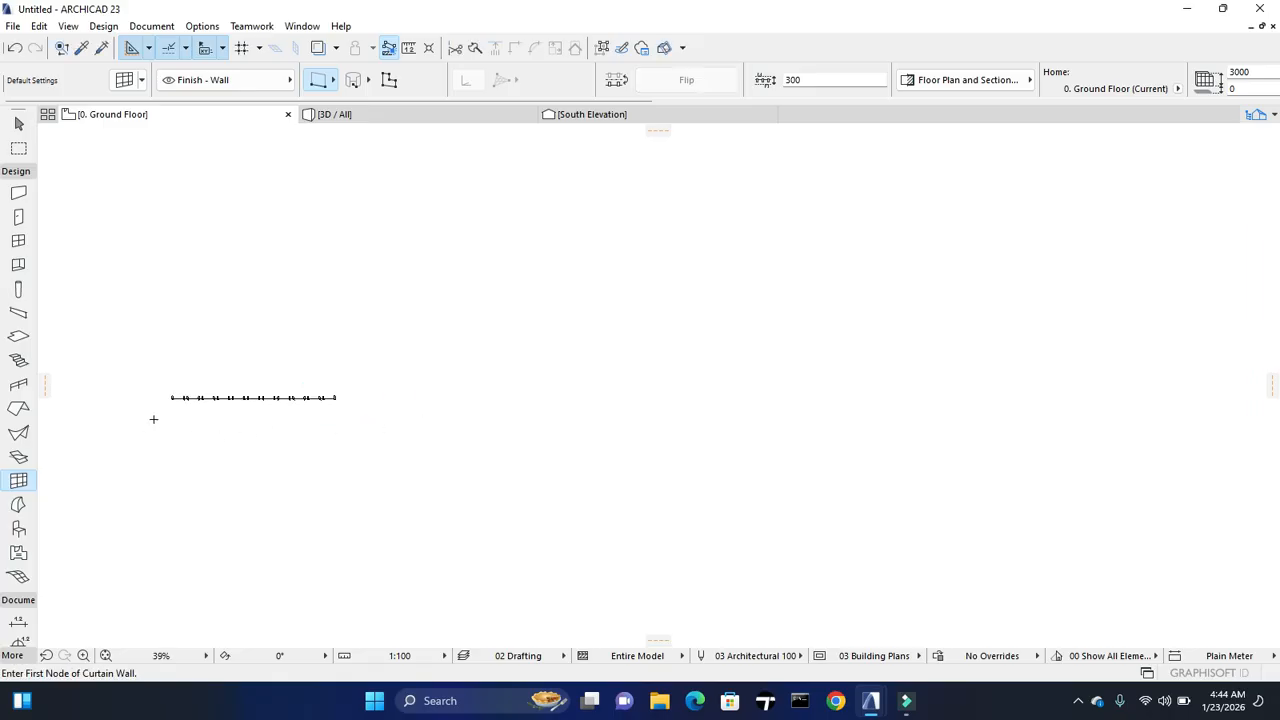
{"action": "scroll", "coordinate": [153, 410], "scroll_direction": "up", "scroll_amount": 3}
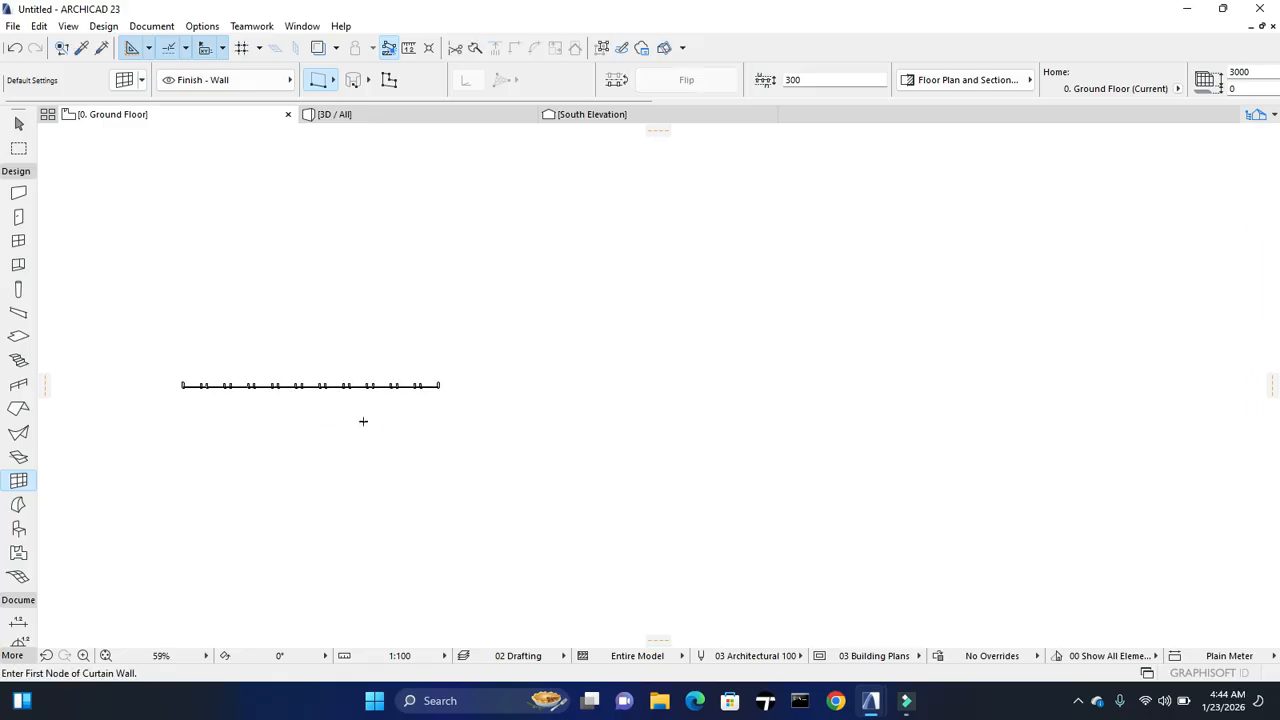
Examine the new curtain wall in the 3D view and compare its position with the three existing sample walls
{"action": "left_click", "coordinate": [429, 118]}
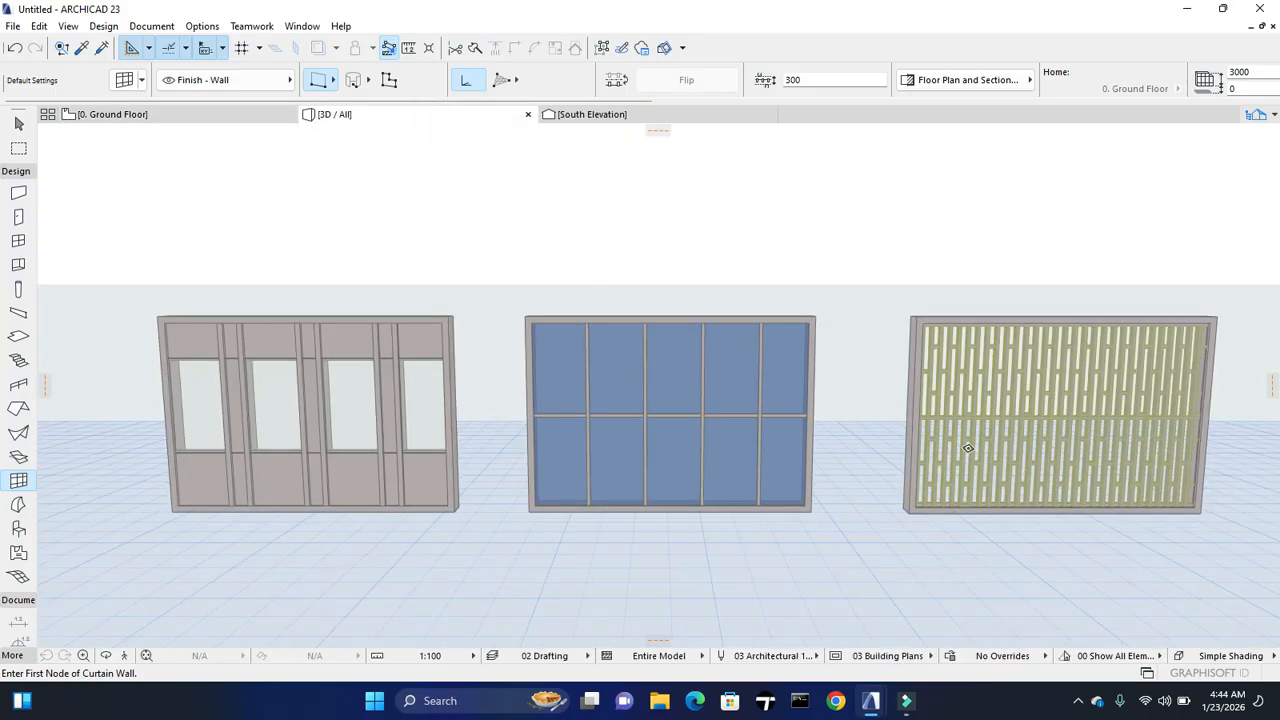
{"action": "scroll", "coordinate": [968, 448], "scroll_direction": "down", "scroll_amount": 5}
{"action": "middle_click_drag", "start_coordinate": [262, 406], "coordinate": [993, 493], "text": "shift"}
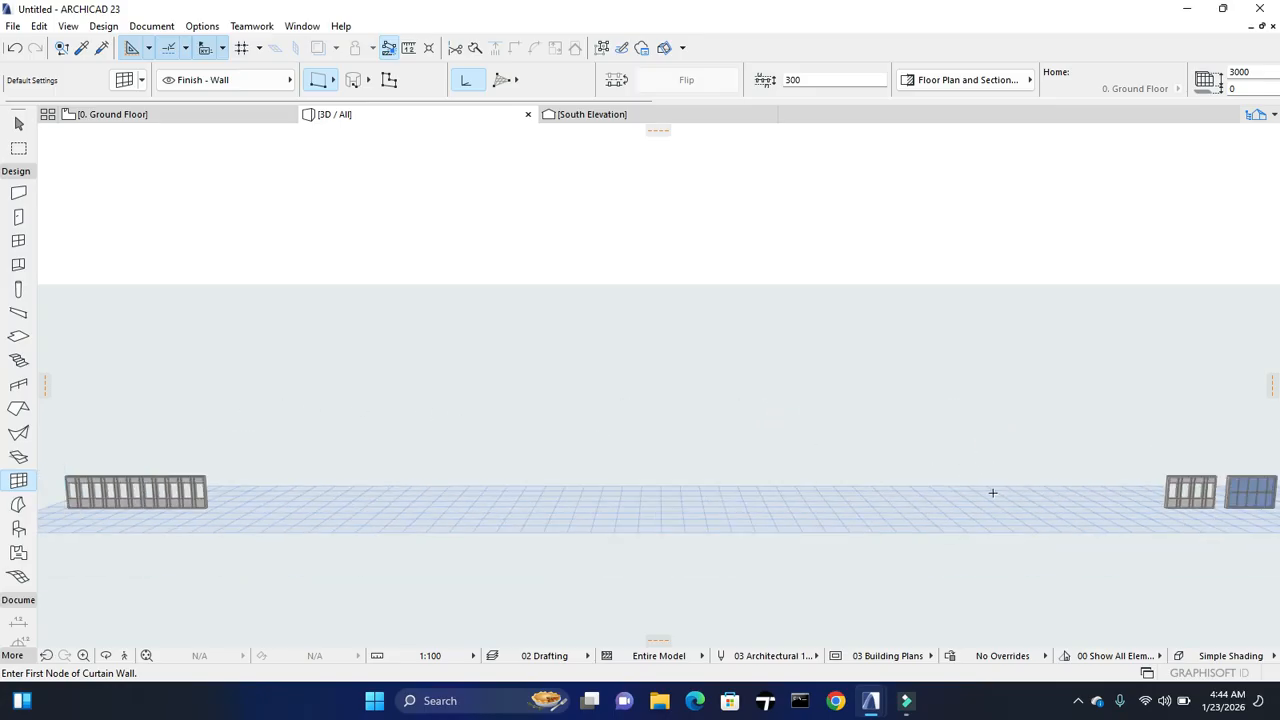
{"action": "scroll", "coordinate": [71, 471], "scroll_direction": "up", "scroll_amount": 5}
{"action": "scroll", "coordinate": [147, 521], "scroll_direction": "up", "scroll_amount": 2}
{"action": "middle_click_drag", "start_coordinate": [147, 521], "coordinate": [243, 471]}
{"action": "scroll", "coordinate": [378, 498], "scroll_direction": "up", "scroll_amount": 3}
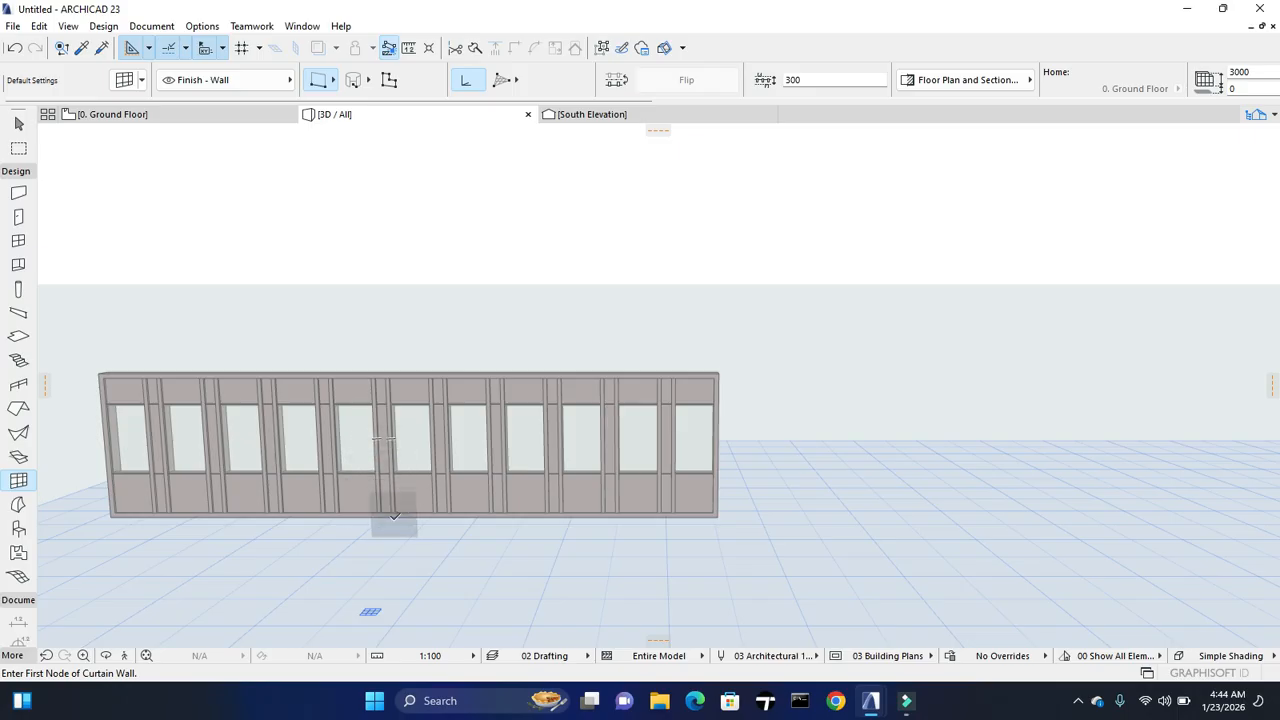
{"action": "key", "text": "Escape"}
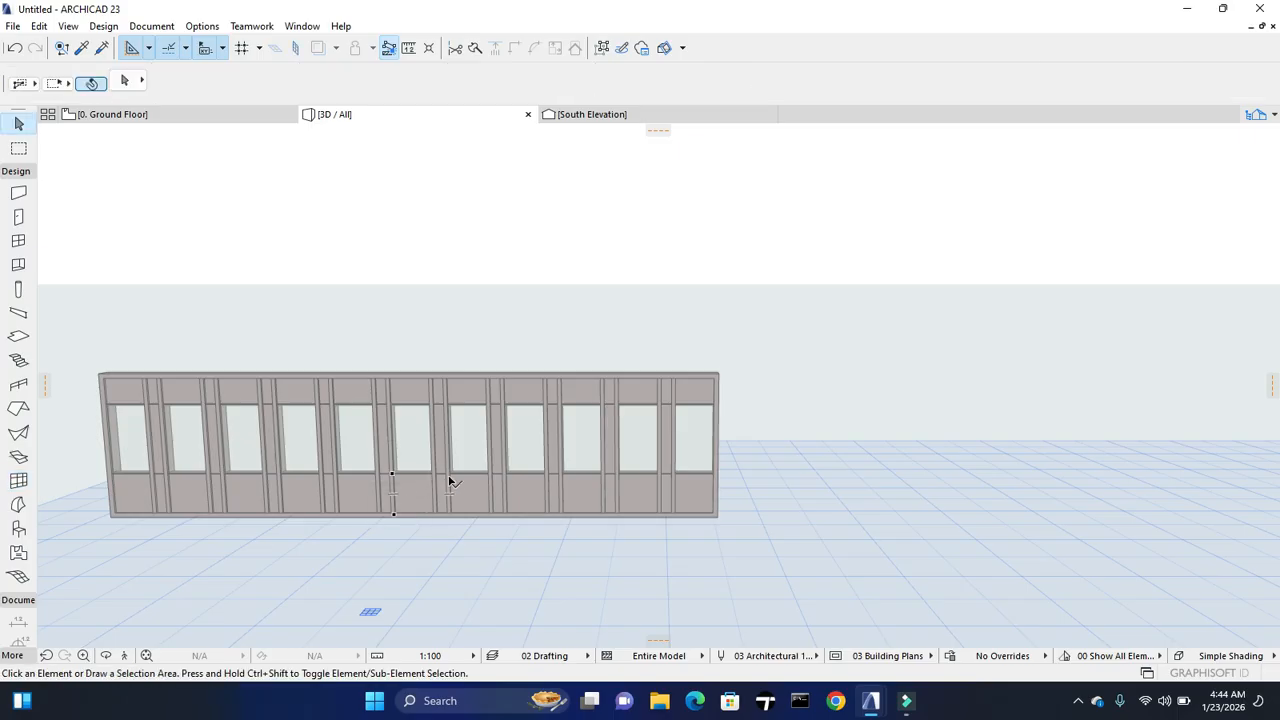
{"action": "scroll", "coordinate": [351, 457], "scroll_direction": "down", "scroll_amount": 2}
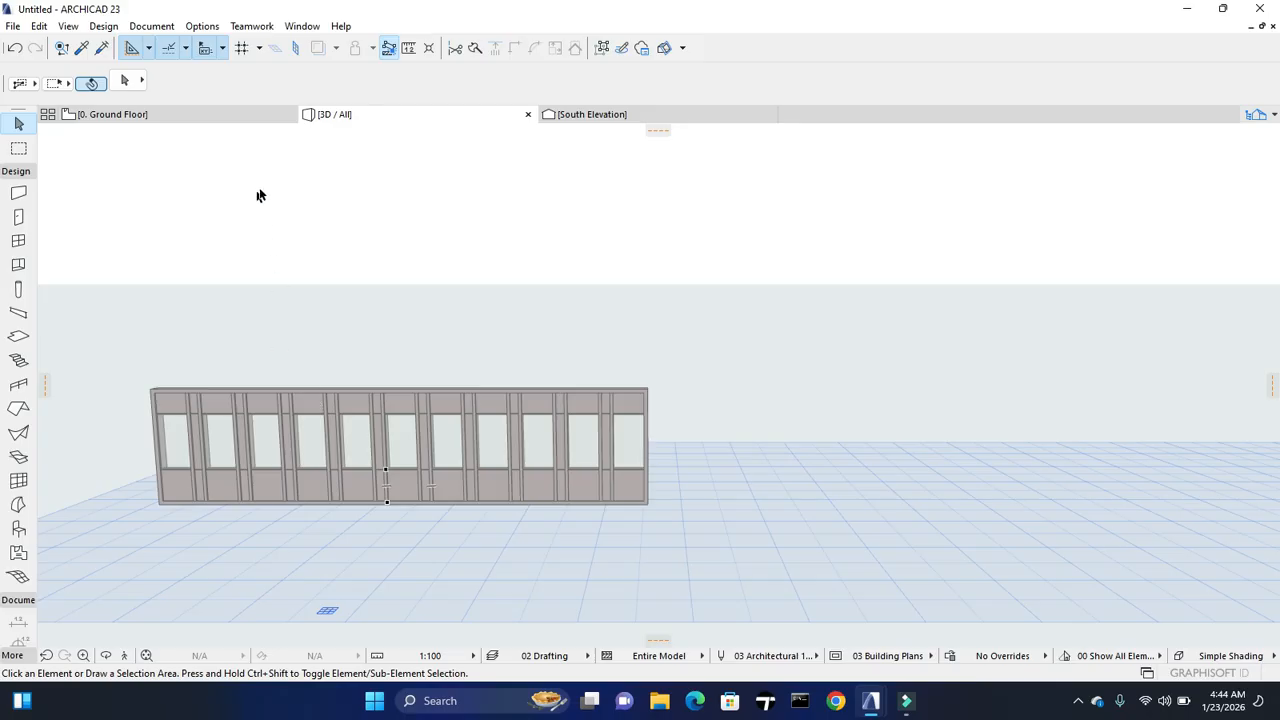
{"action": "scroll", "coordinate": [195, 413], "scroll_direction": "down", "scroll_amount": 5}
{"action": "scroll", "coordinate": [350, 440], "scroll_direction": "down", "scroll_amount": 2}
{"action": "middle_click_drag", "start_coordinate": [613, 437], "coordinate": [295, 450]}
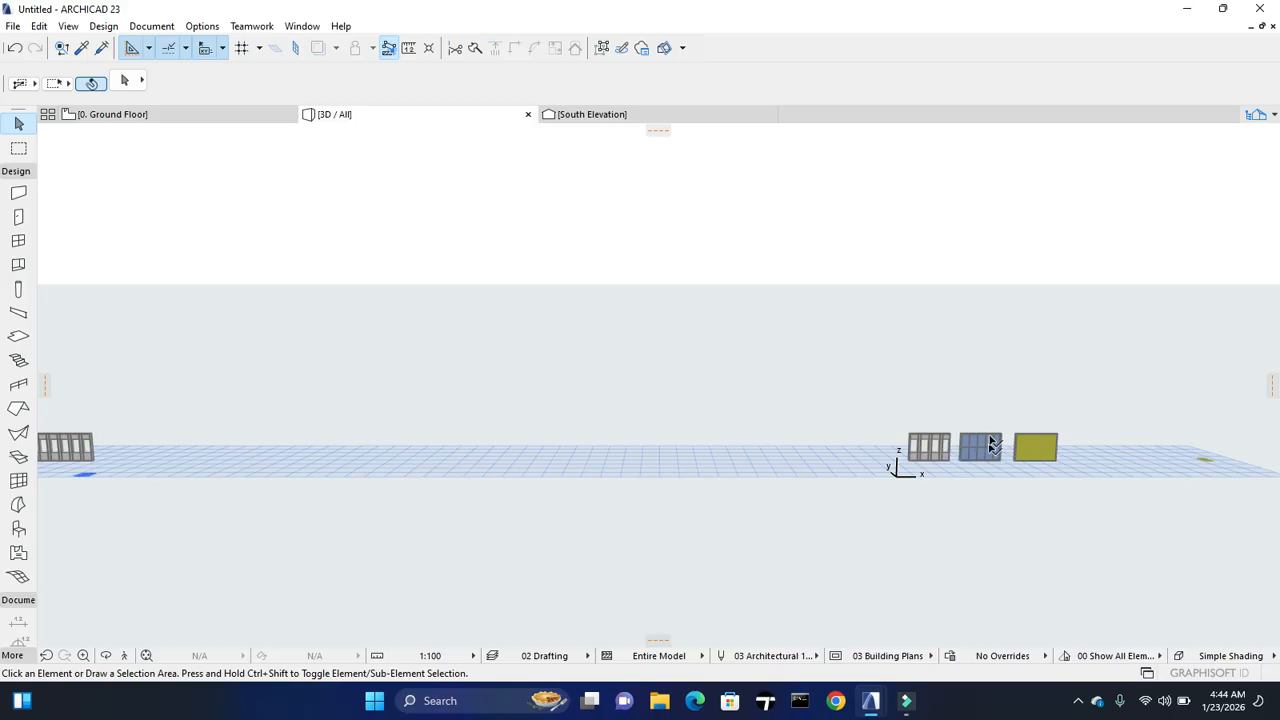
Move the new curtain wall horizontally on the Ground Floor plan, bringing it close to the west side of the West Elevation marker
{"action": "left_click", "coordinate": [93, 461]}
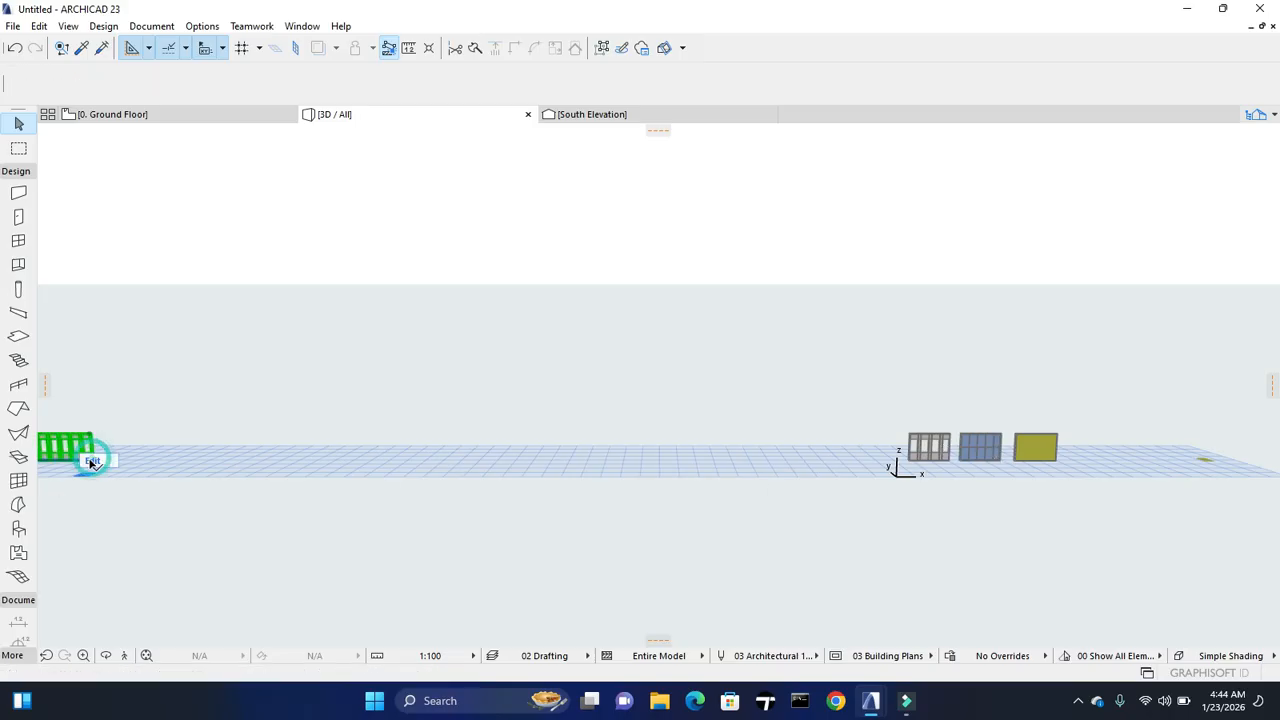
{"action": "left_click", "coordinate": [170, 116]}
{"action": "scroll", "coordinate": [241, 411], "scroll_direction": "down", "scroll_amount": 3}
{"action": "left_click", "coordinate": [316, 357]}
{"action": "left_click", "coordinate": [288, 370]}
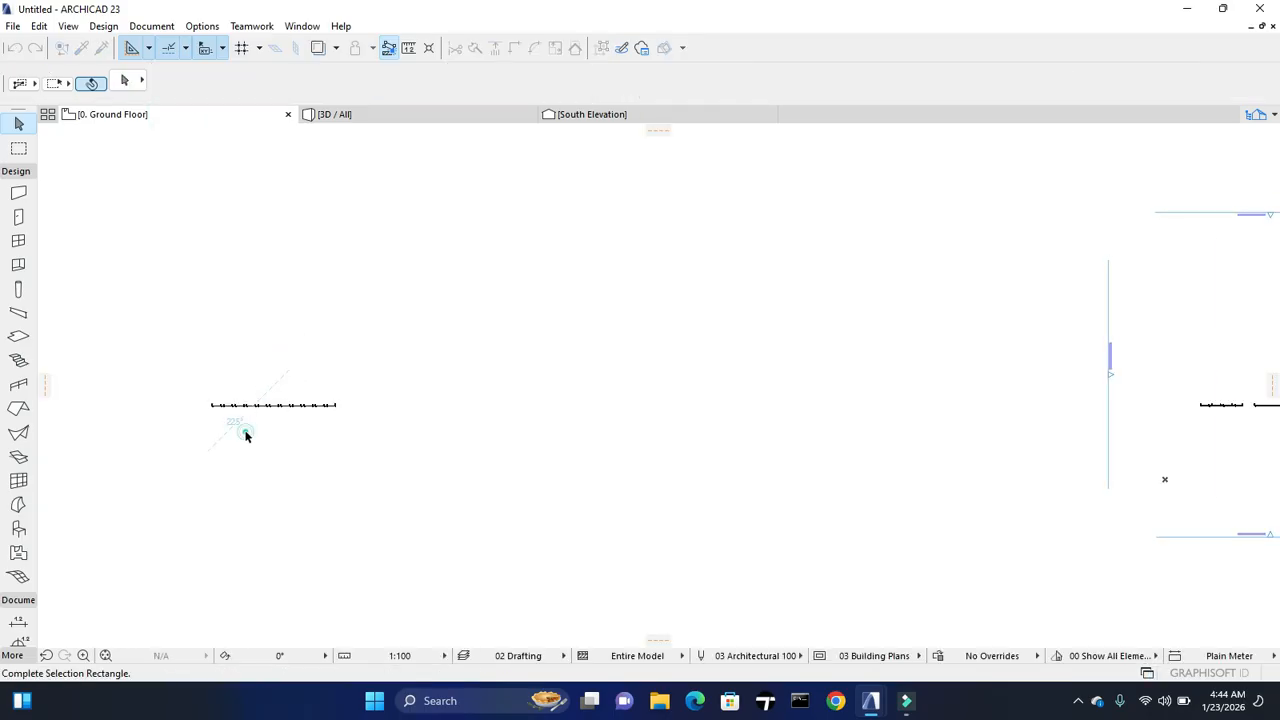
{"action": "left_click", "coordinate": [245, 434]}
{"action": "key", "text": "ctrl+d"}
{"action": "left_click", "coordinate": [289, 406]}
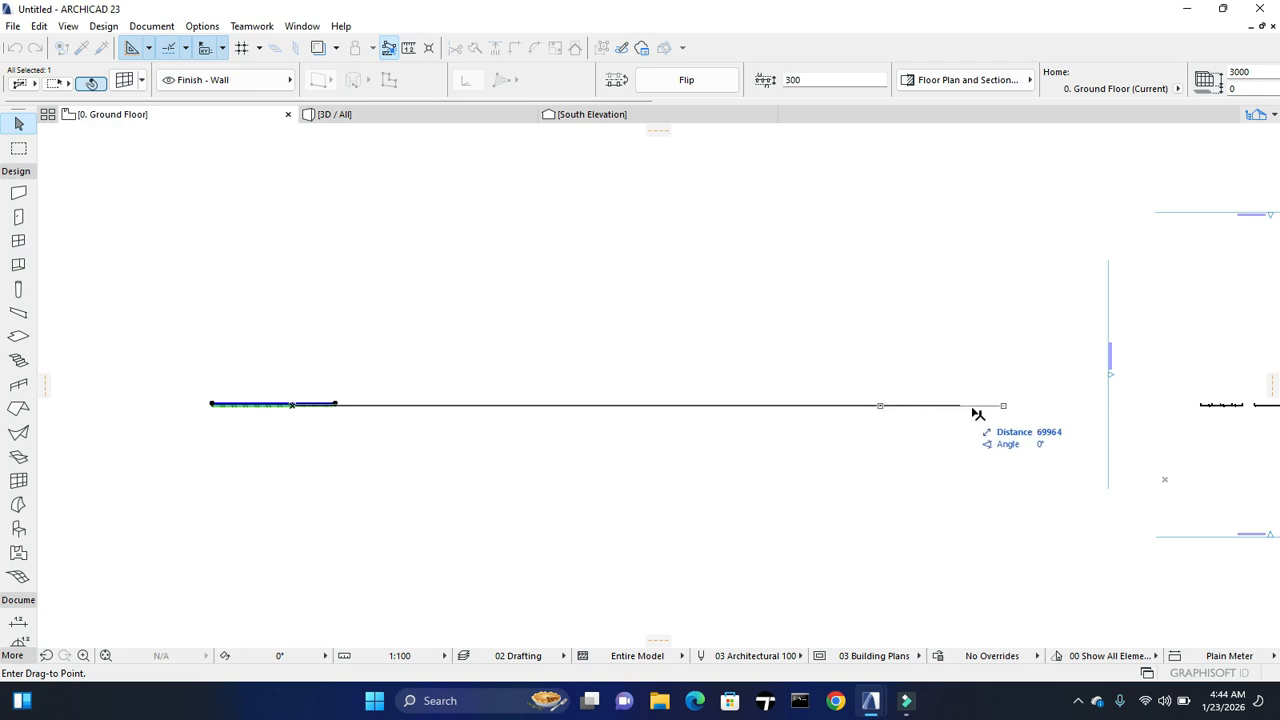
{"action": "left_click", "coordinate": [922, 406]}
{"action": "middle_click_drag", "start_coordinate": [991, 403], "coordinate": [523, 437]}
{"action": "scroll", "coordinate": [420, 443], "scroll_direction": "up", "scroll_amount": 2}
{"action": "scroll", "coordinate": [420, 443], "scroll_direction": "up", "scroll_amount": 1}
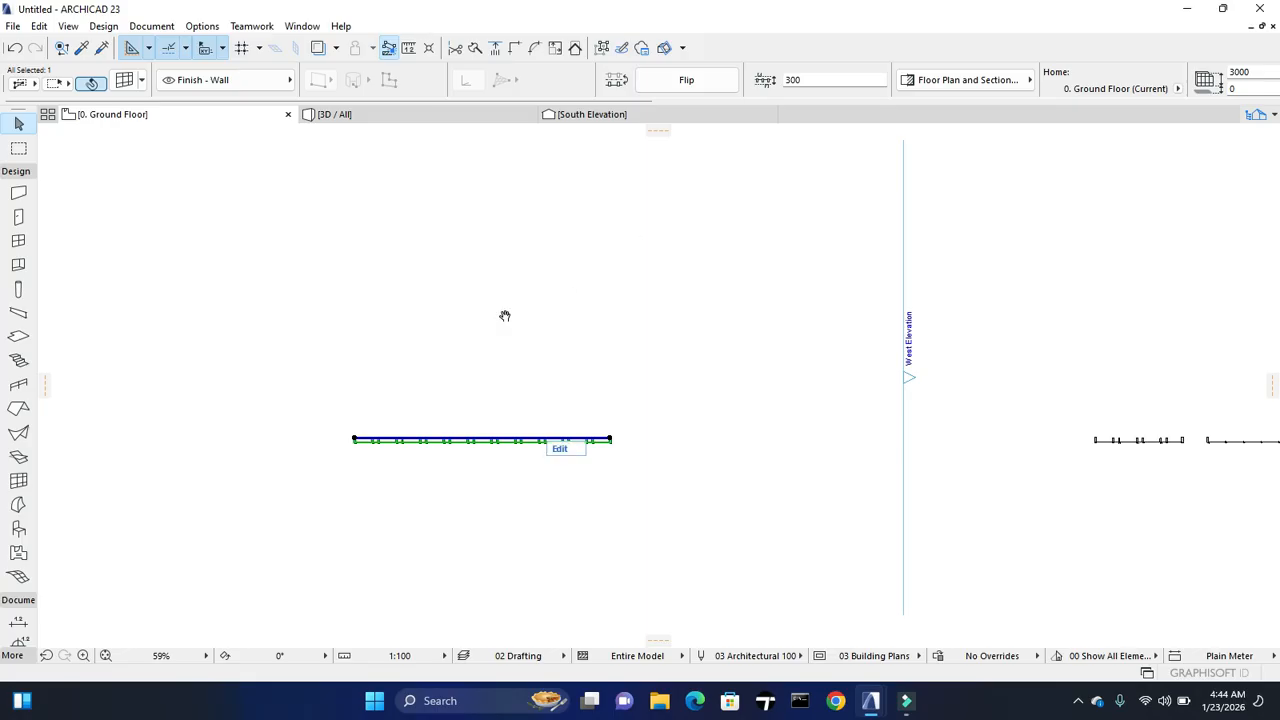
{"action": "middle_click_drag", "start_coordinate": [503, 314], "coordinate": [349, 328]}
Check the moved curtain wall against the three sample walls in 3D and return to the Ground Floor plan
{"action": "left_click", "coordinate": [368, 118]}
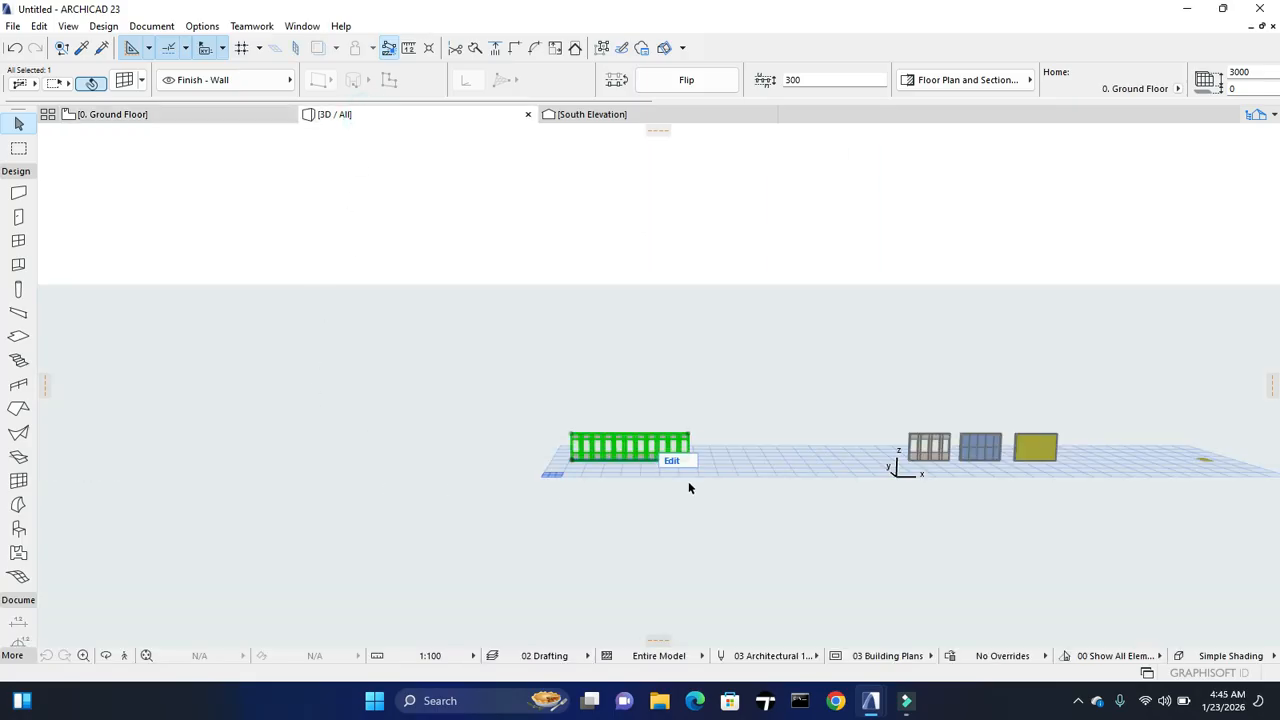
{"action": "scroll", "coordinate": [1100, 476], "scroll_direction": "up", "scroll_amount": 3}
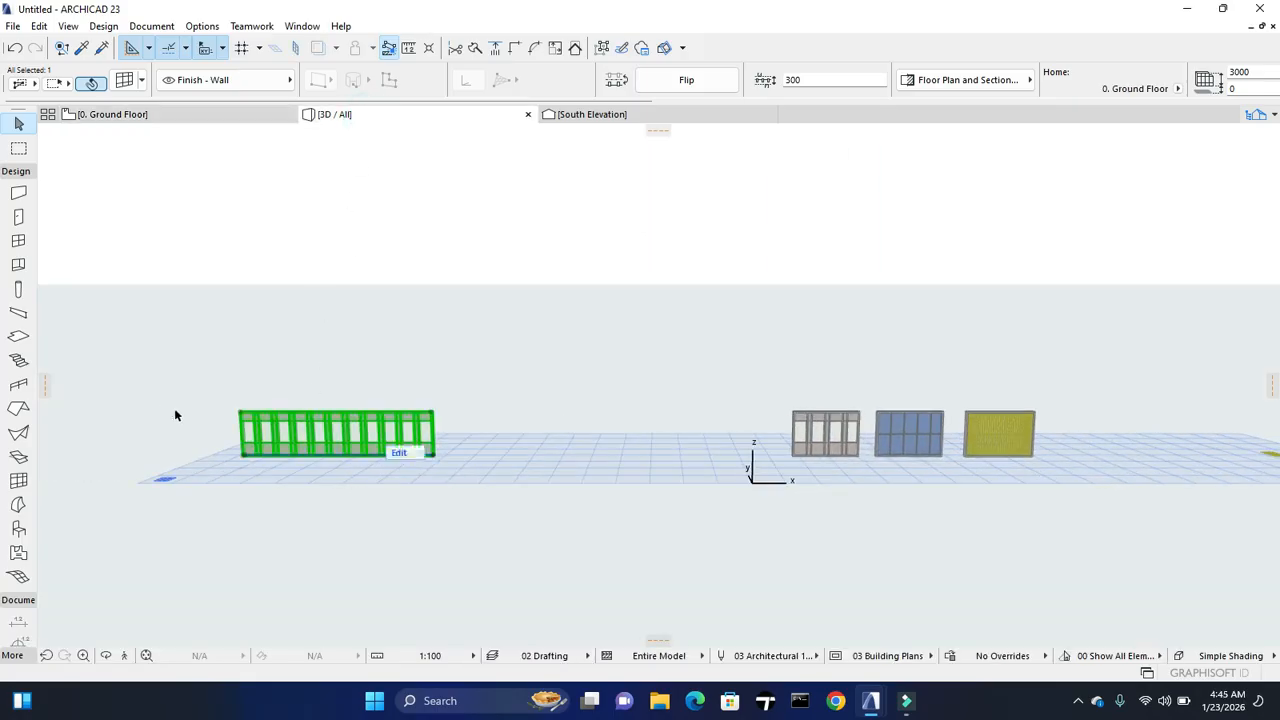
{"action": "scroll", "coordinate": [325, 443], "scroll_direction": "up", "scroll_amount": 1}
{"action": "left_click", "coordinate": [322, 440]}
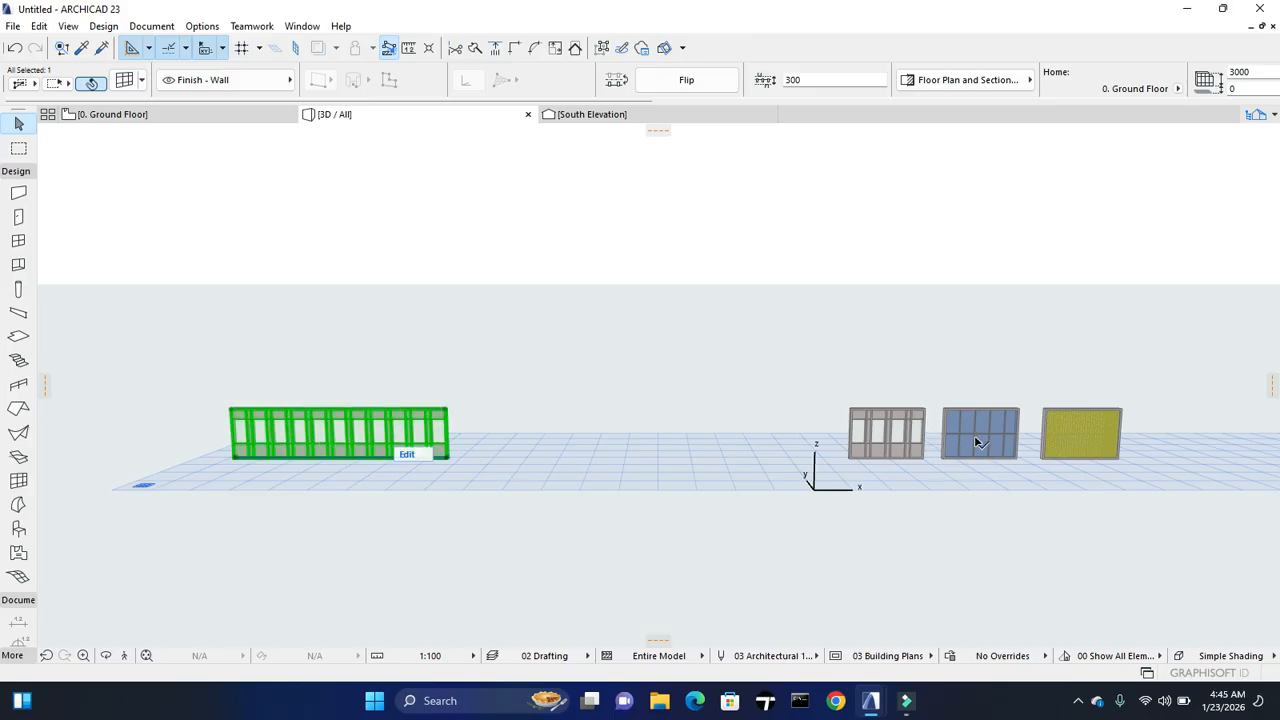
{"action": "left_click", "coordinate": [165, 117]}
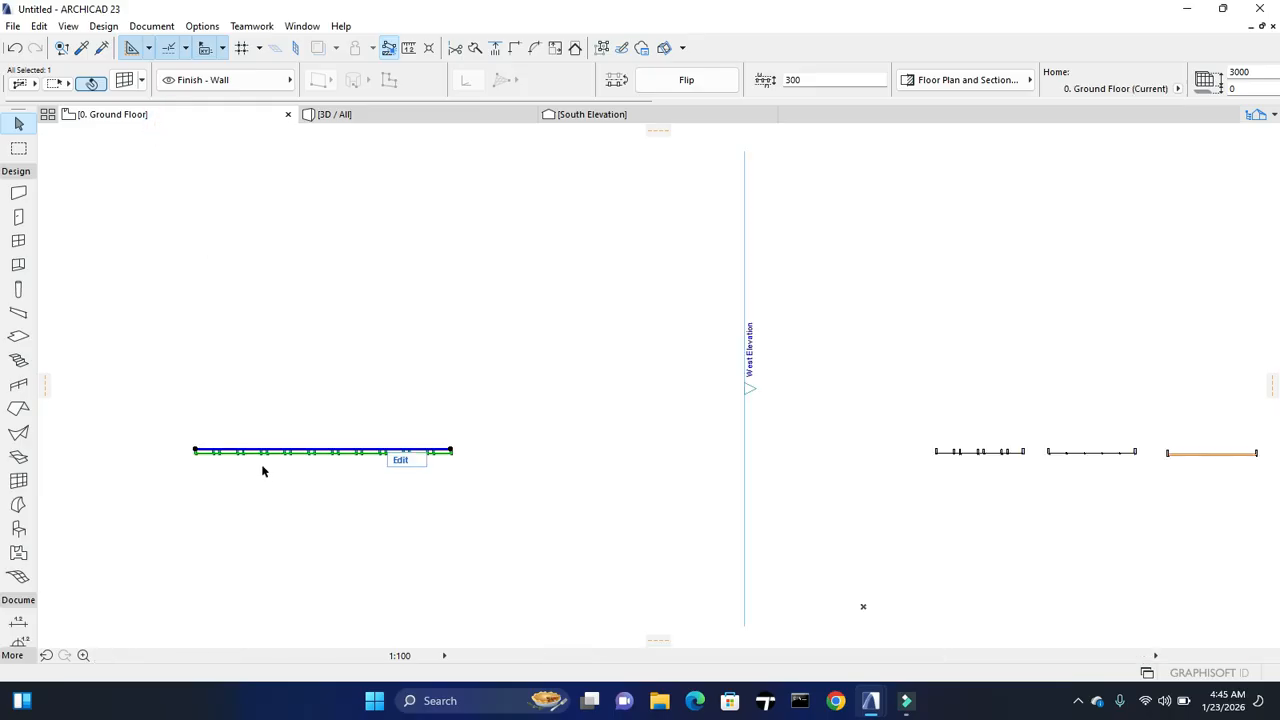
{"action": "scroll", "coordinate": [336, 443], "scroll_direction": "up", "scroll_amount": 3}
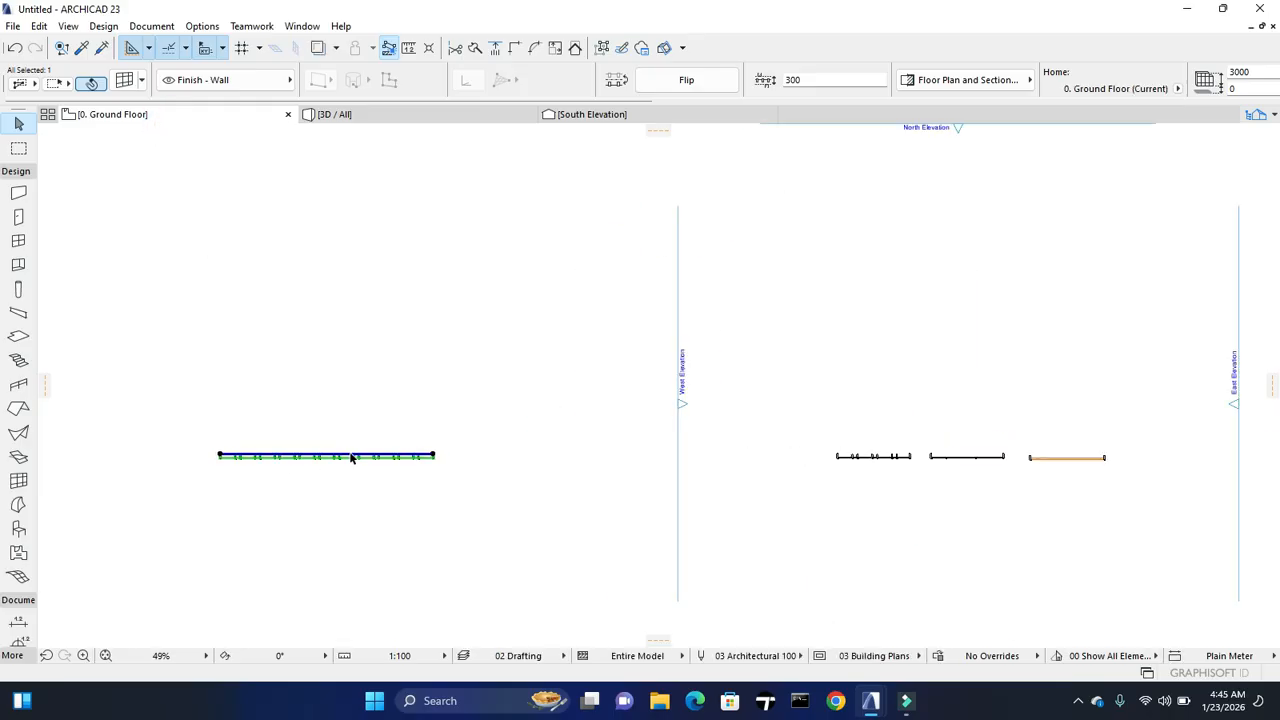
{"action": "key", "text": "Escape"}
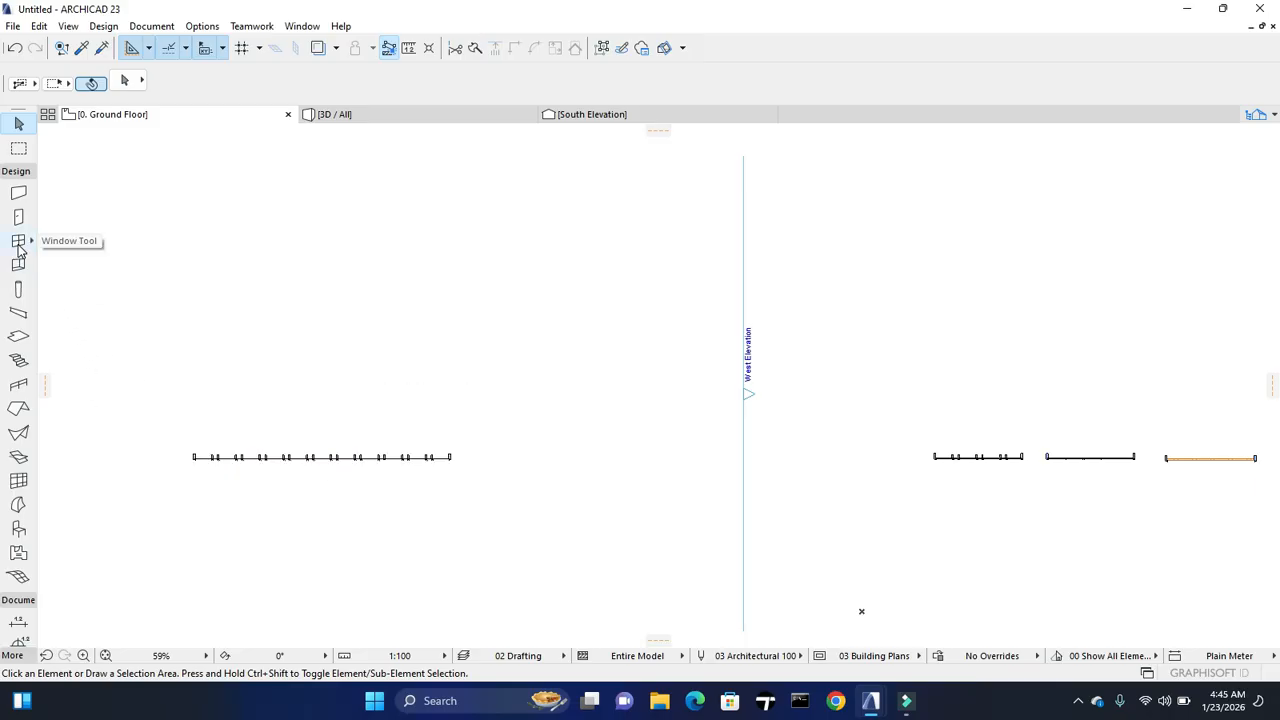
{"action": "left_click", "coordinate": [18, 480]}
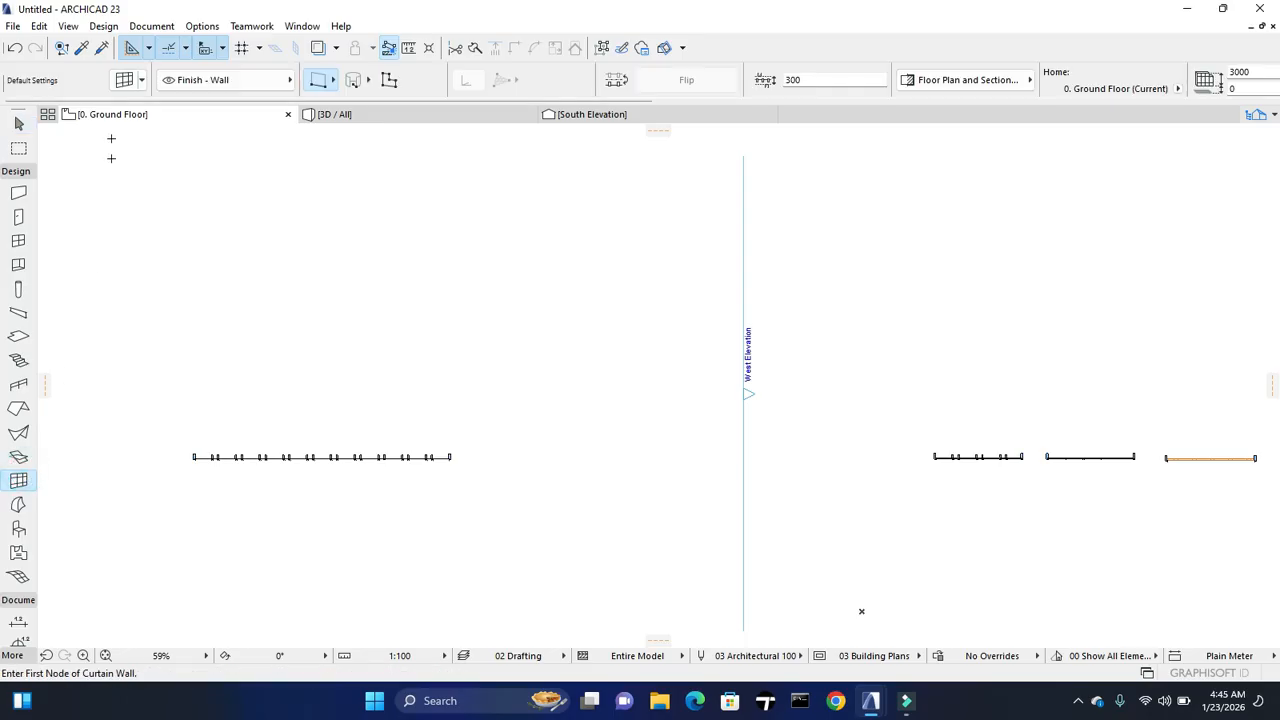
{"action": "left_click", "coordinate": [124, 80]}
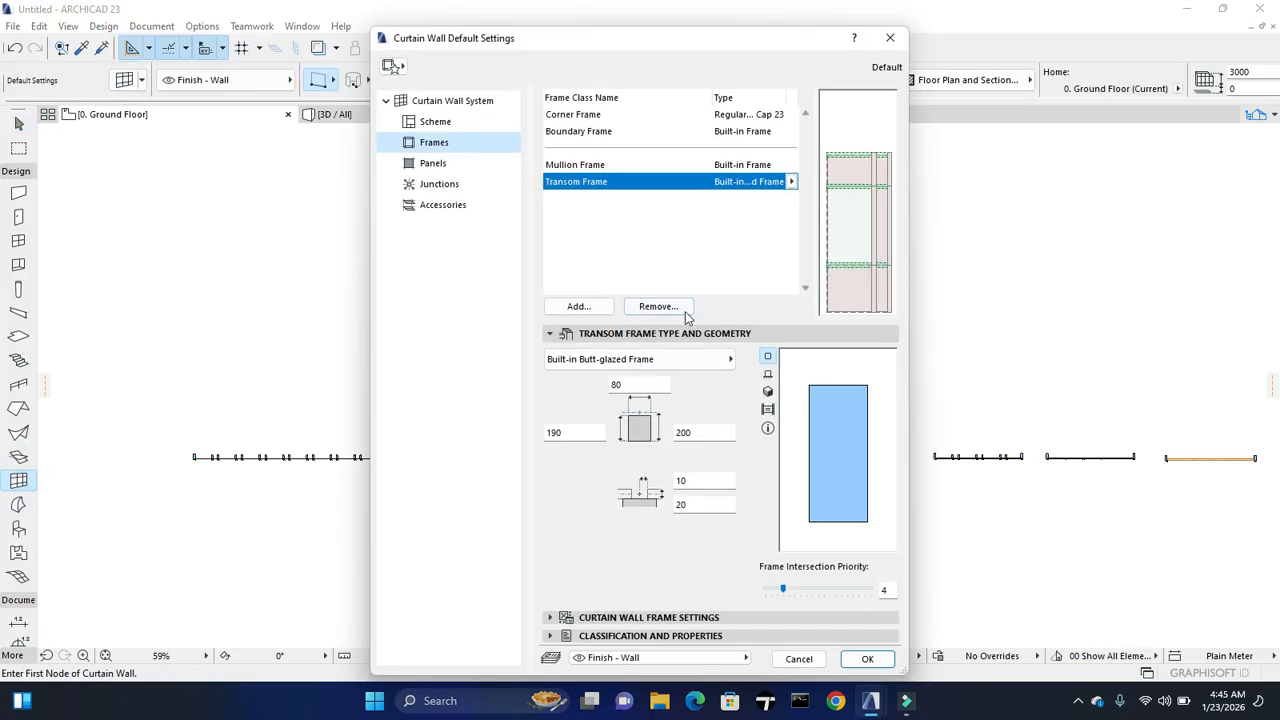
{"action": "left_click_drag", "start_coordinate": [689, 38], "coordinate": [95, 73]}
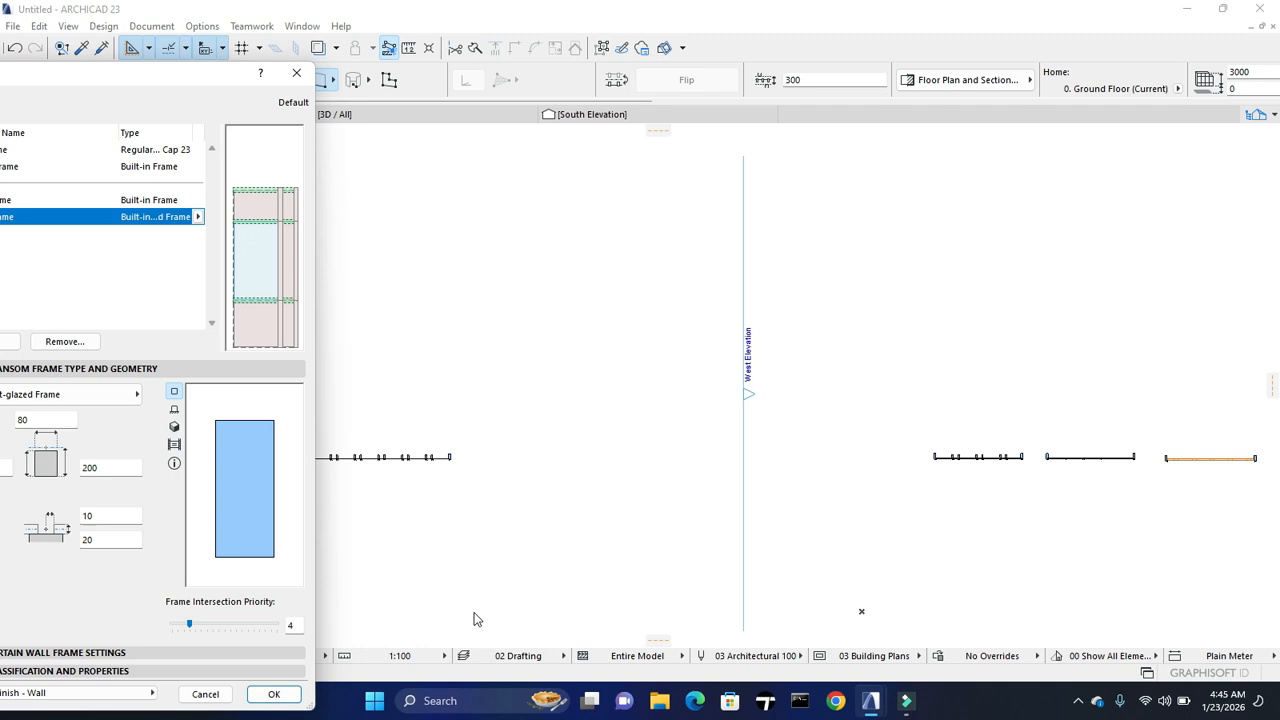
{"action": "left_click", "coordinate": [296, 72]}
Place a copy of the new curtain wall horizontally in line with it, just east of the original with a small gap
{"action": "left_click", "coordinate": [361, 461], "text": "shift"}
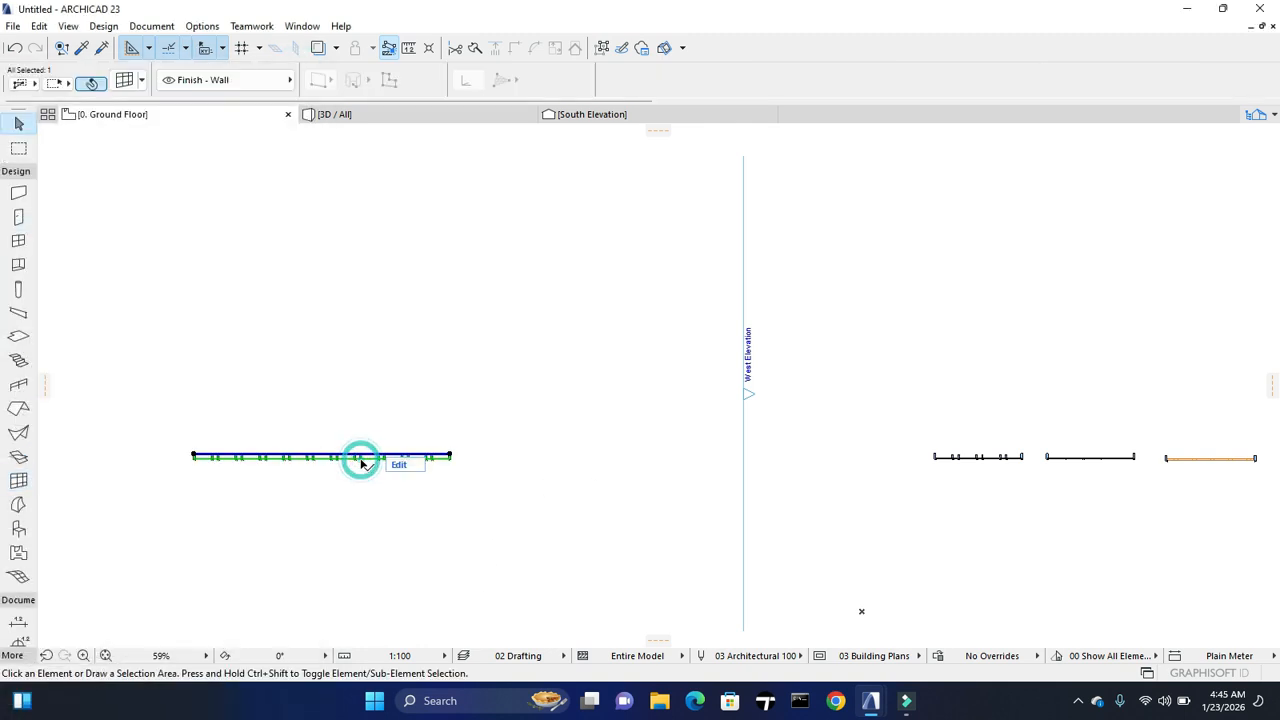
{"action": "key", "text": "ctrl+shift+d"}
{"action": "left_click", "coordinate": [360, 467]}
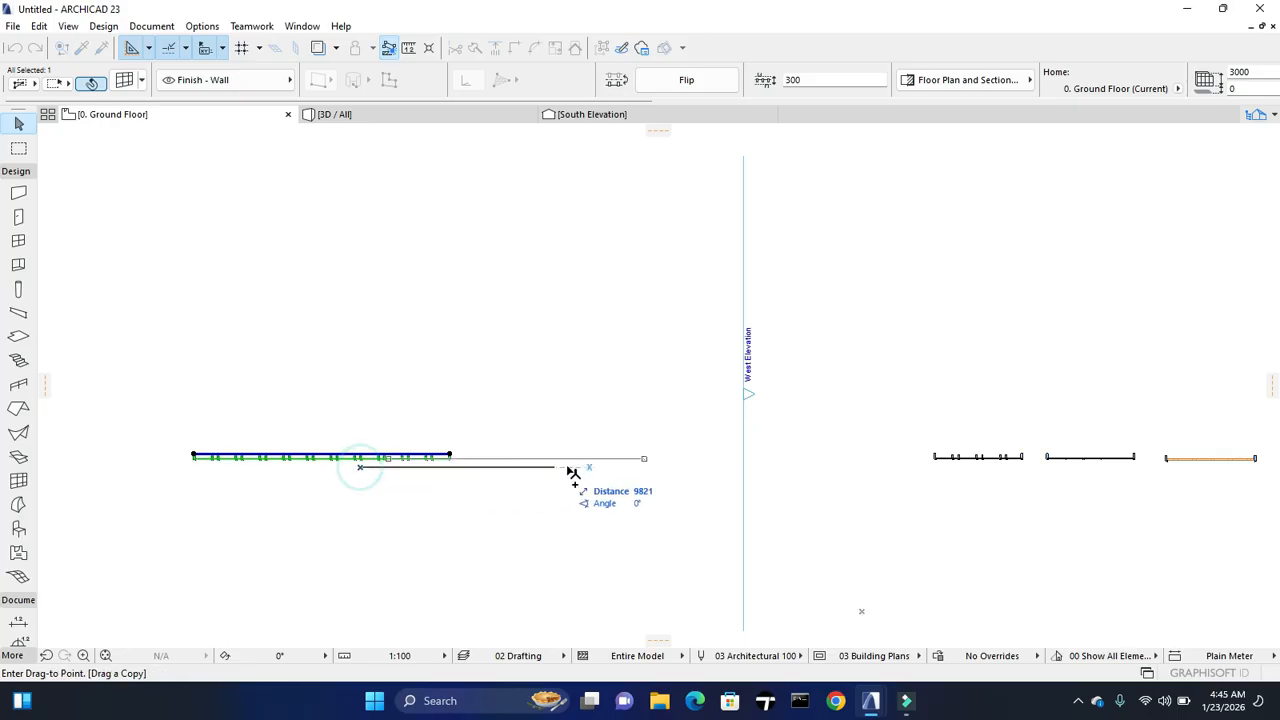
{"action": "left_click", "coordinate": [639, 471]}
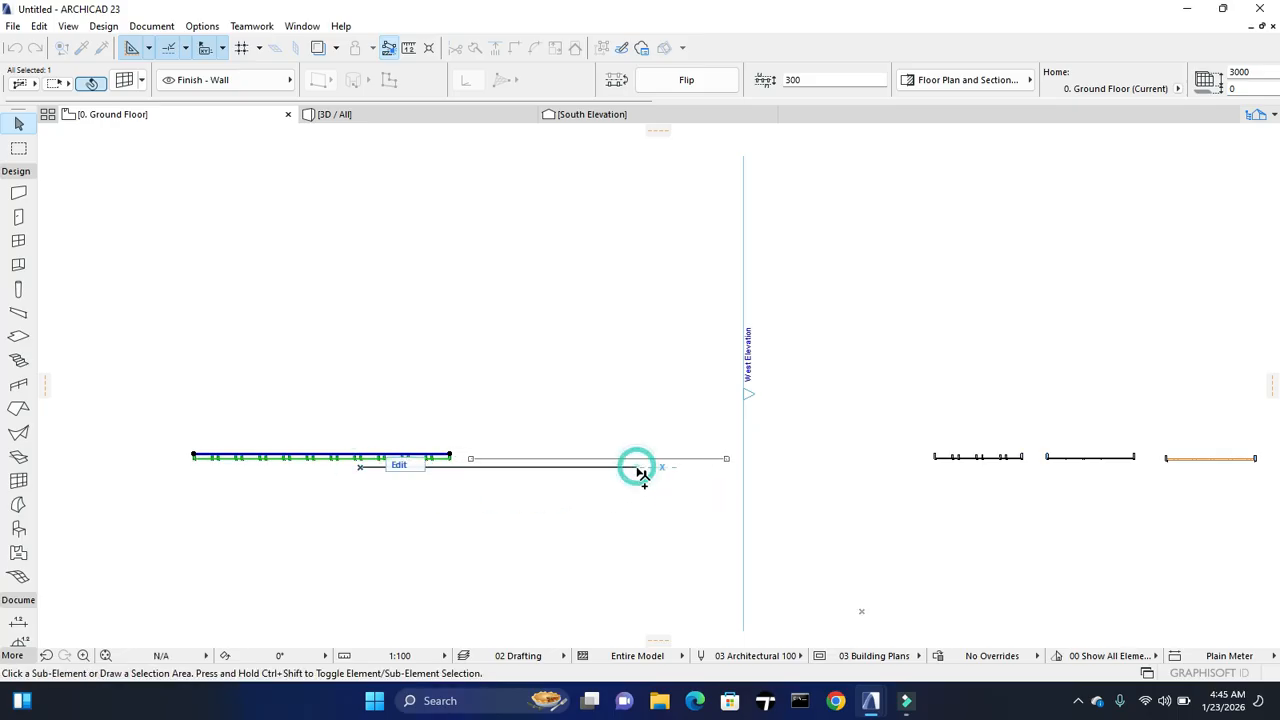
{"action": "left_click", "coordinate": [563, 492]}
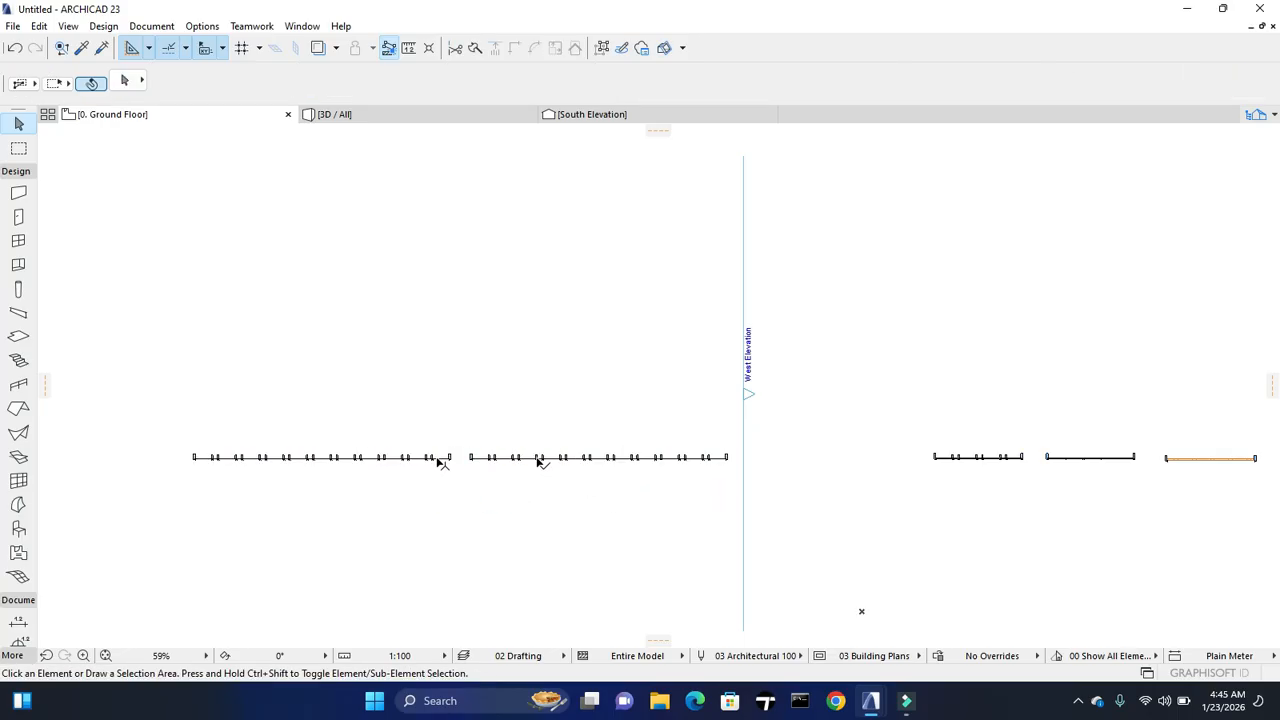
{"action": "left_click", "coordinate": [664, 460]}
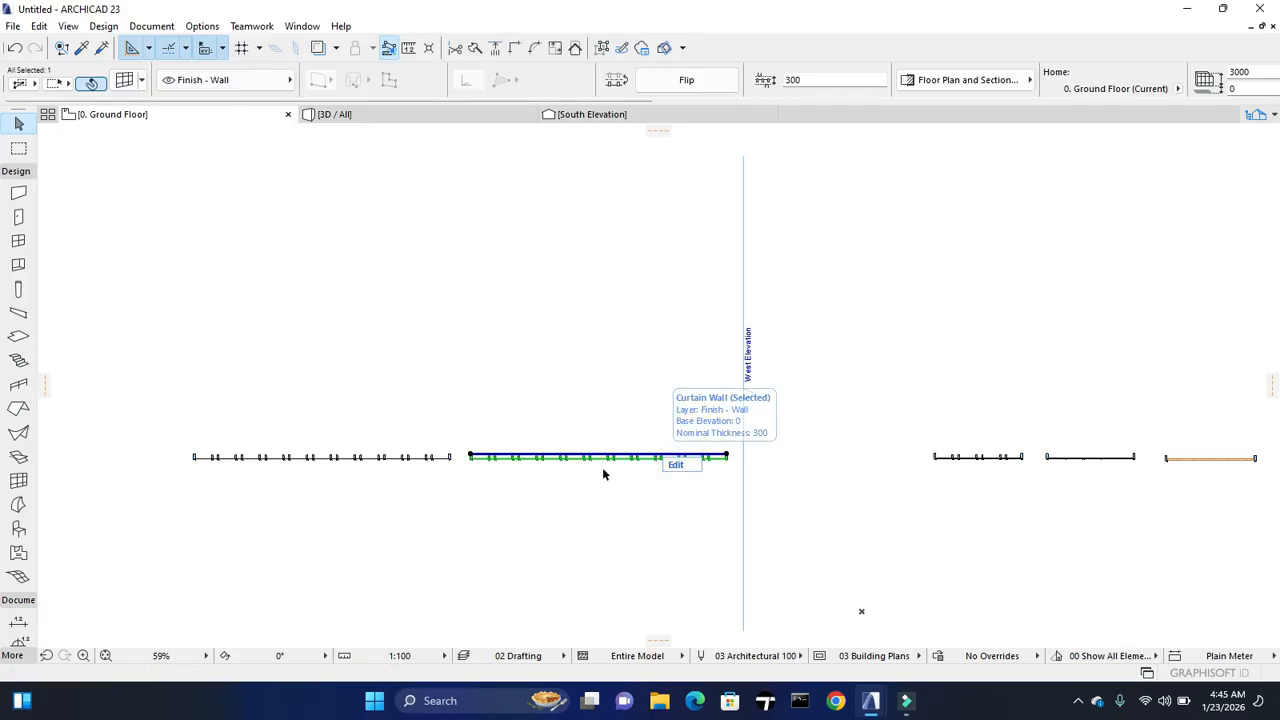
{"action": "left_click", "coordinate": [357, 459]}
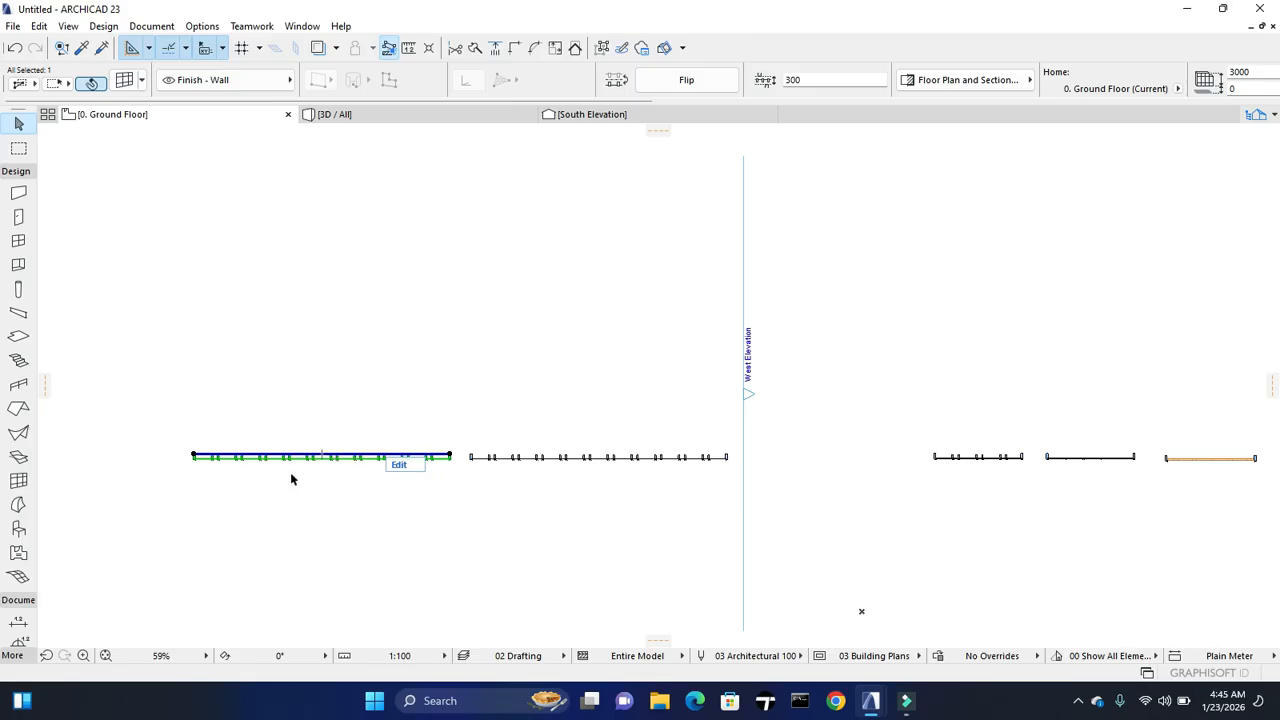
{"action": "key", "text": "Escape"}
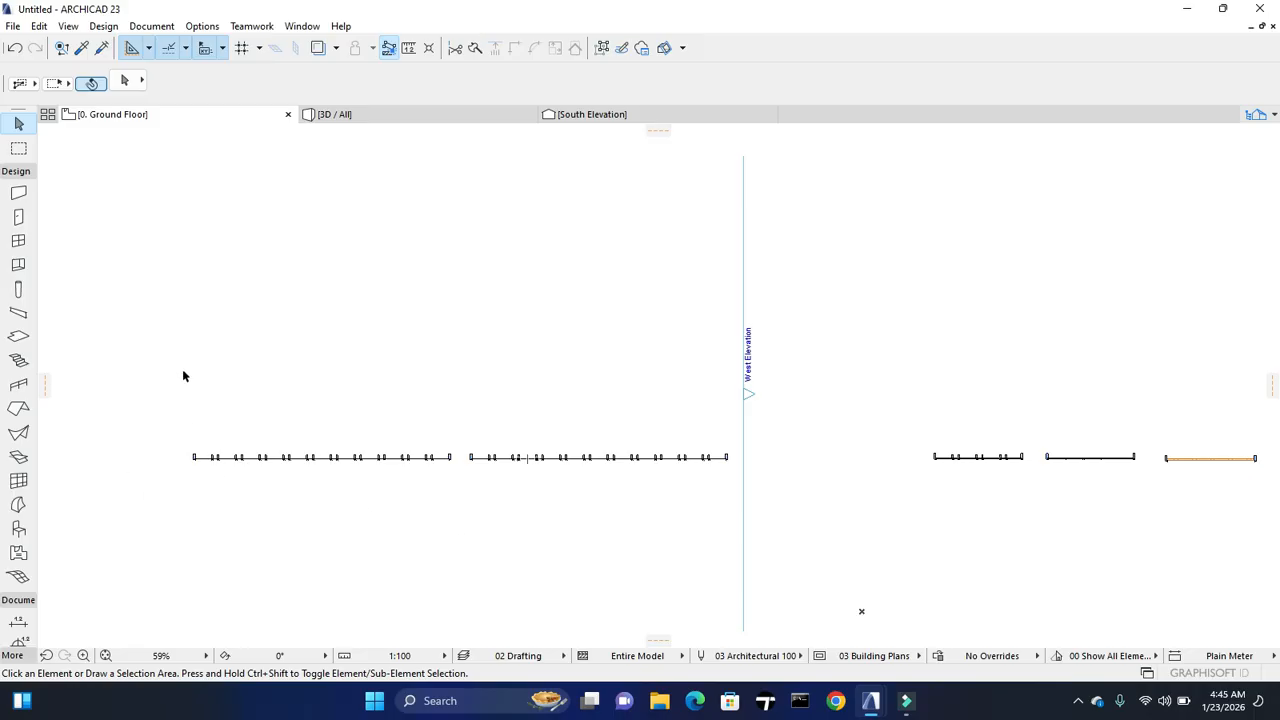
{"action": "left_click", "coordinate": [18, 480]}
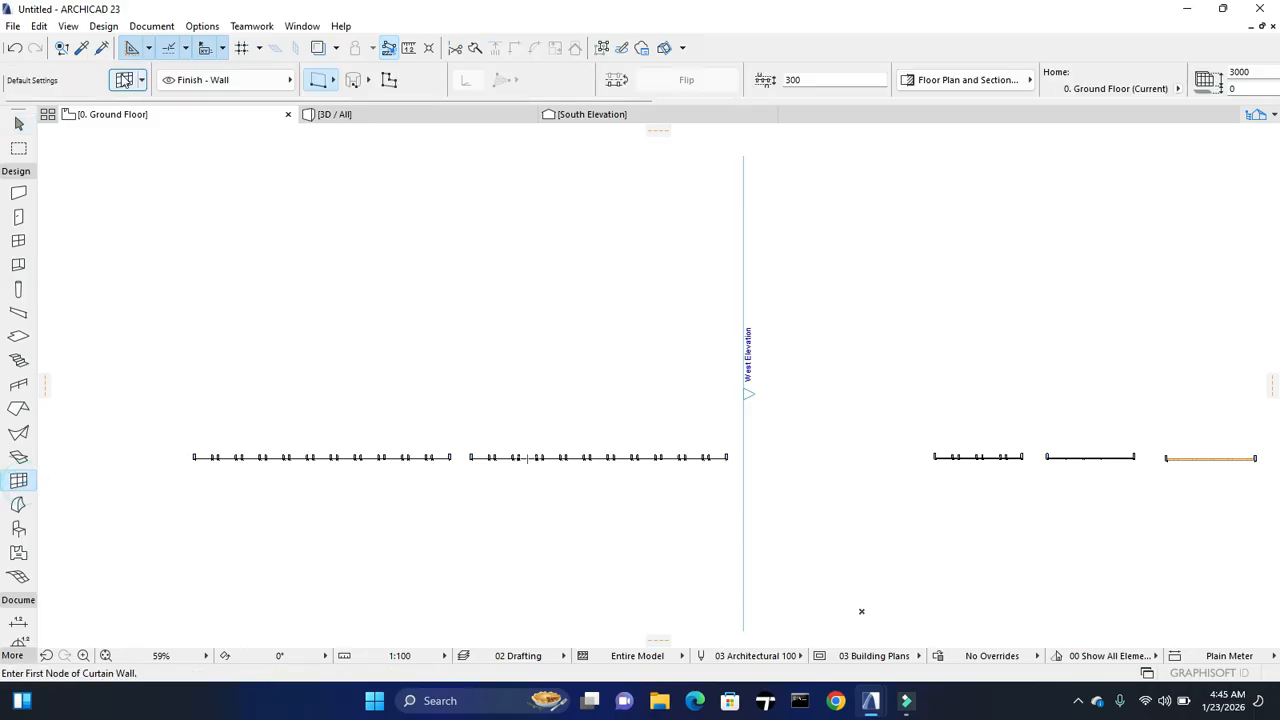
{"action": "key", "text": "Escape"}
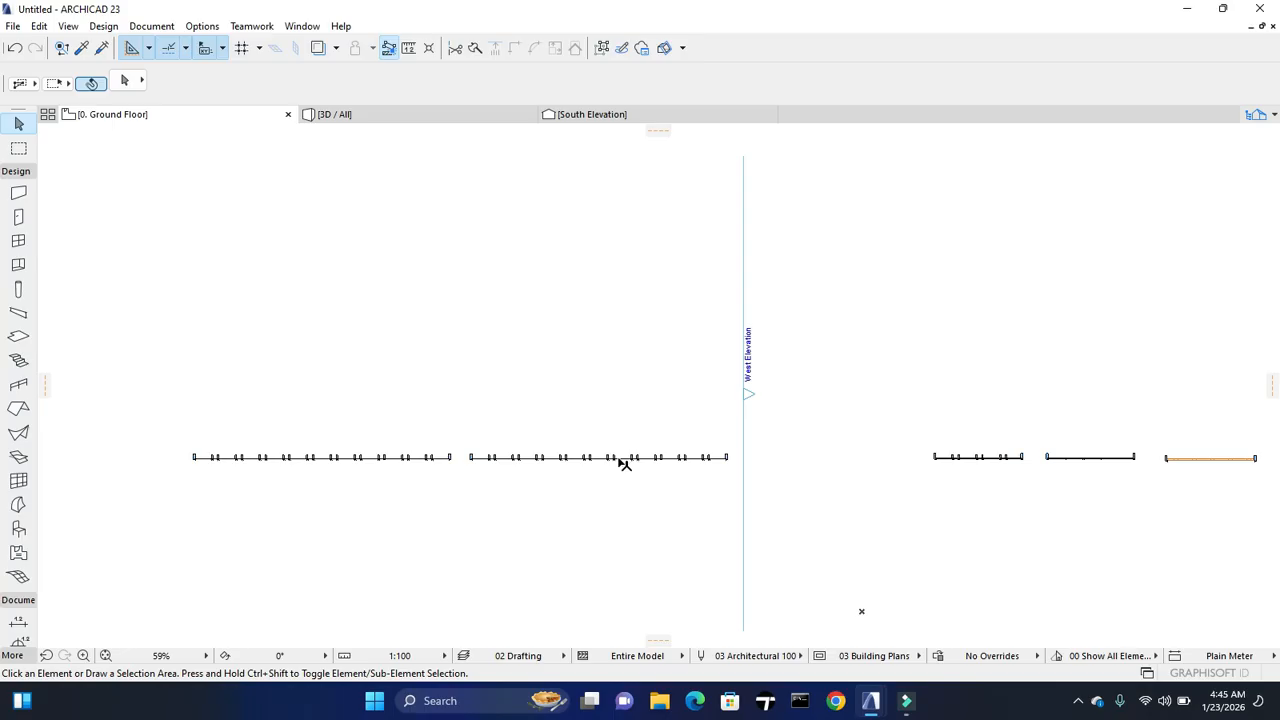
Open the settings of the curtain wall copy beside the West Elevation marker and remove the 300-wide column B from its scheme
{"action": "left_click", "coordinate": [612, 459]}
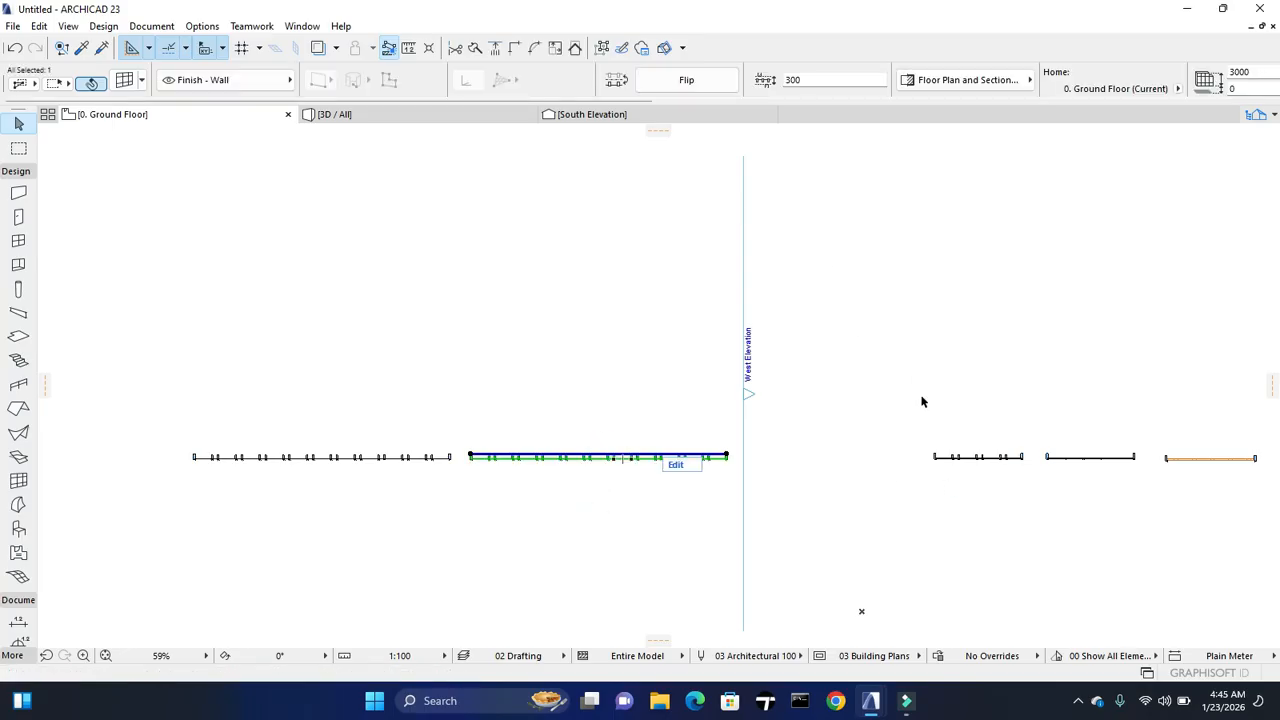
{"action": "mouse_move", "coordinate": [431, 120]}
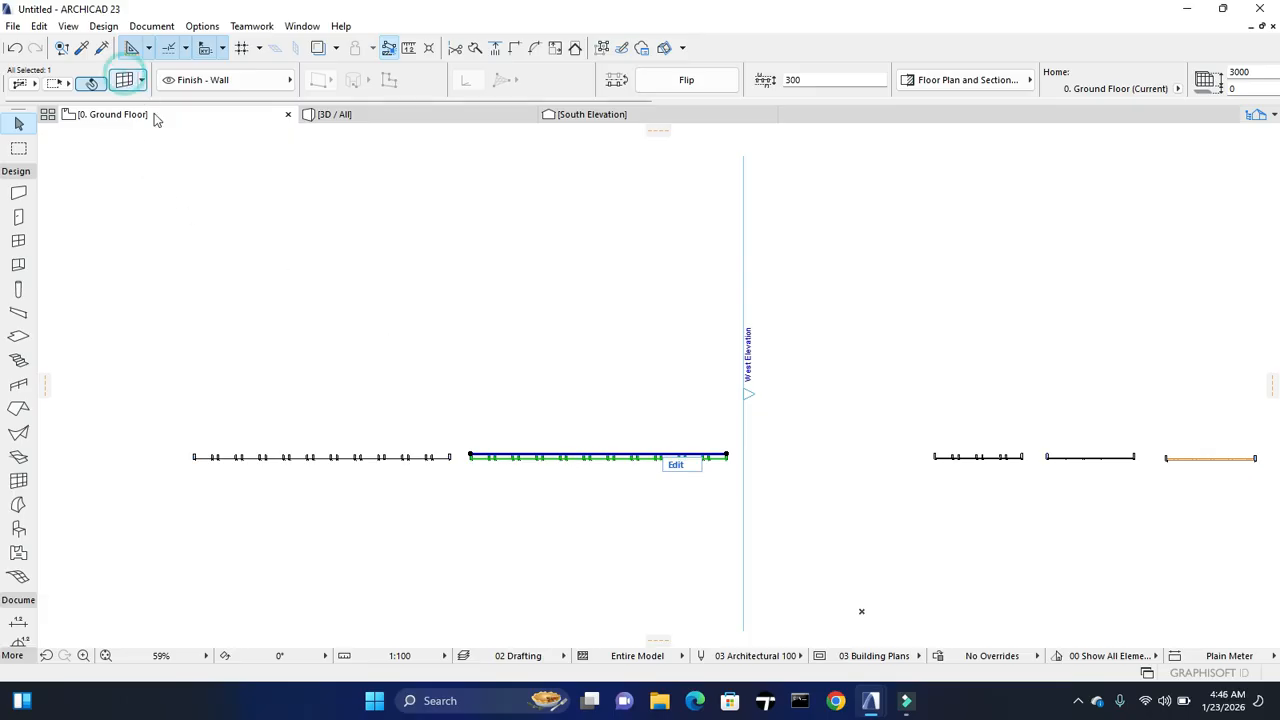
{"action": "key", "text": "ctrl+t"}
{"action": "left_click_drag", "start_coordinate": [213, 47], "coordinate": [632, 25]}
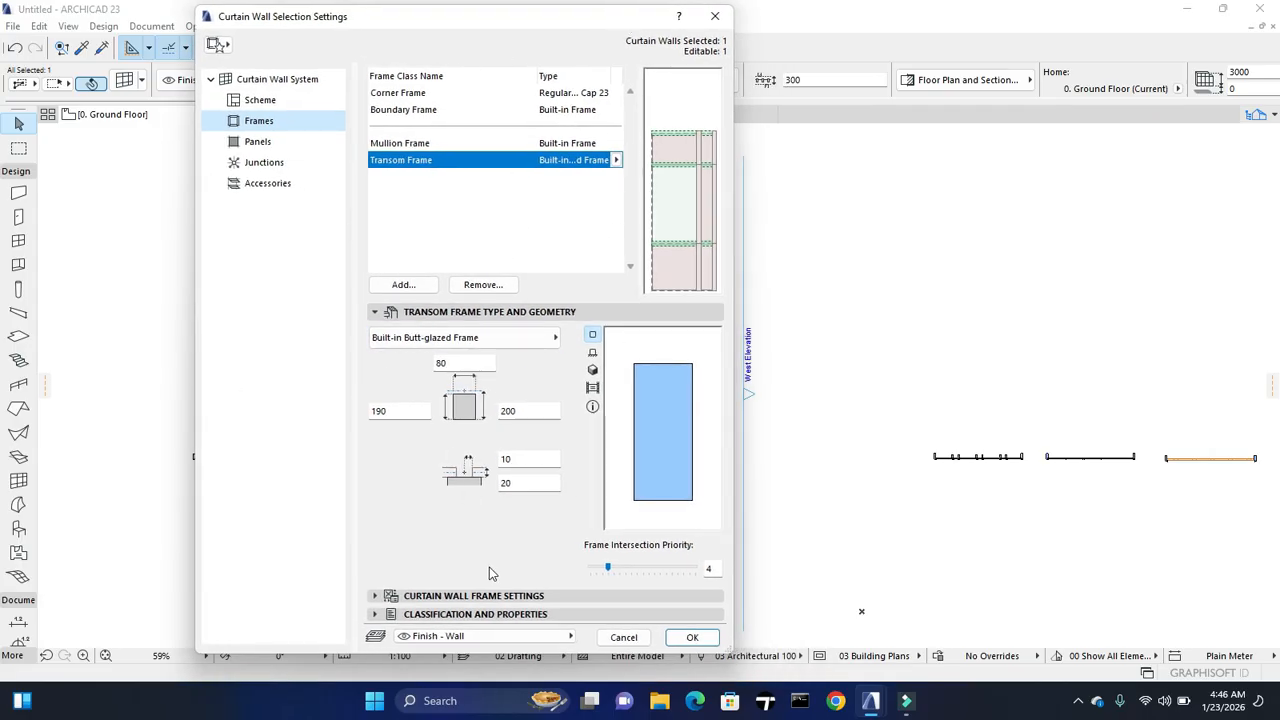
{"action": "left_click", "coordinate": [262, 100]}
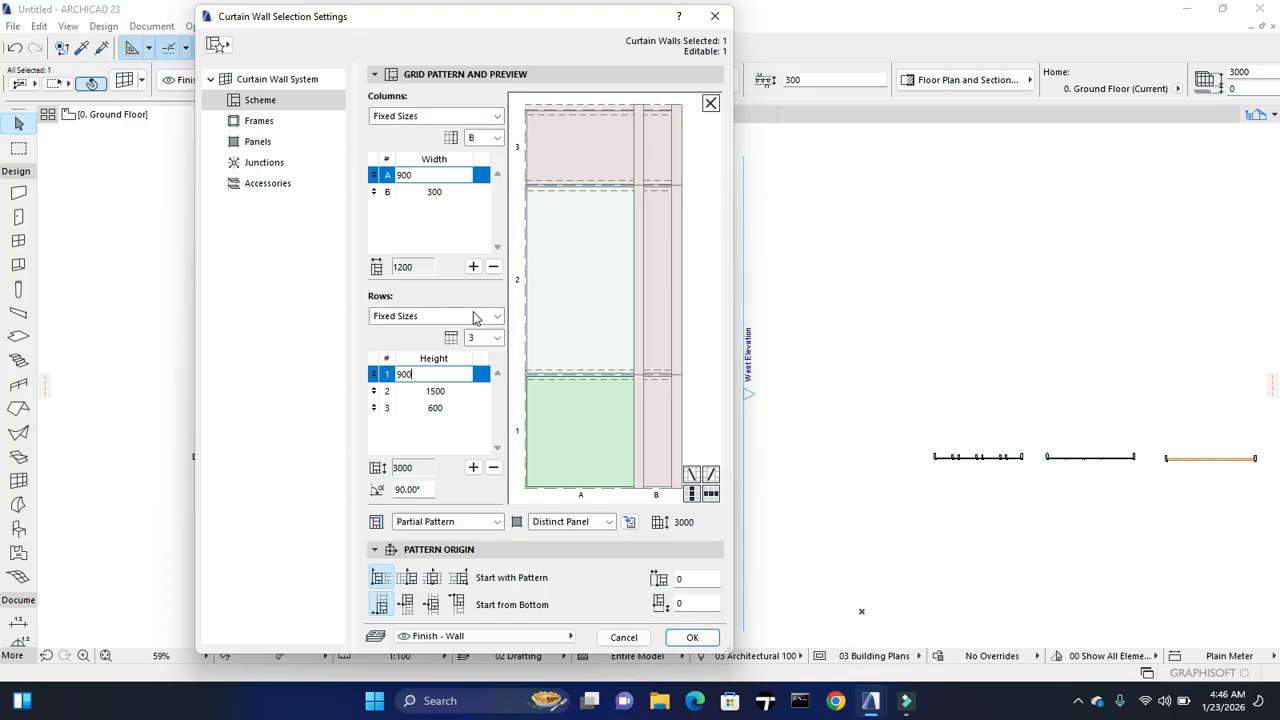
{"action": "left_click", "coordinate": [410, 195]}
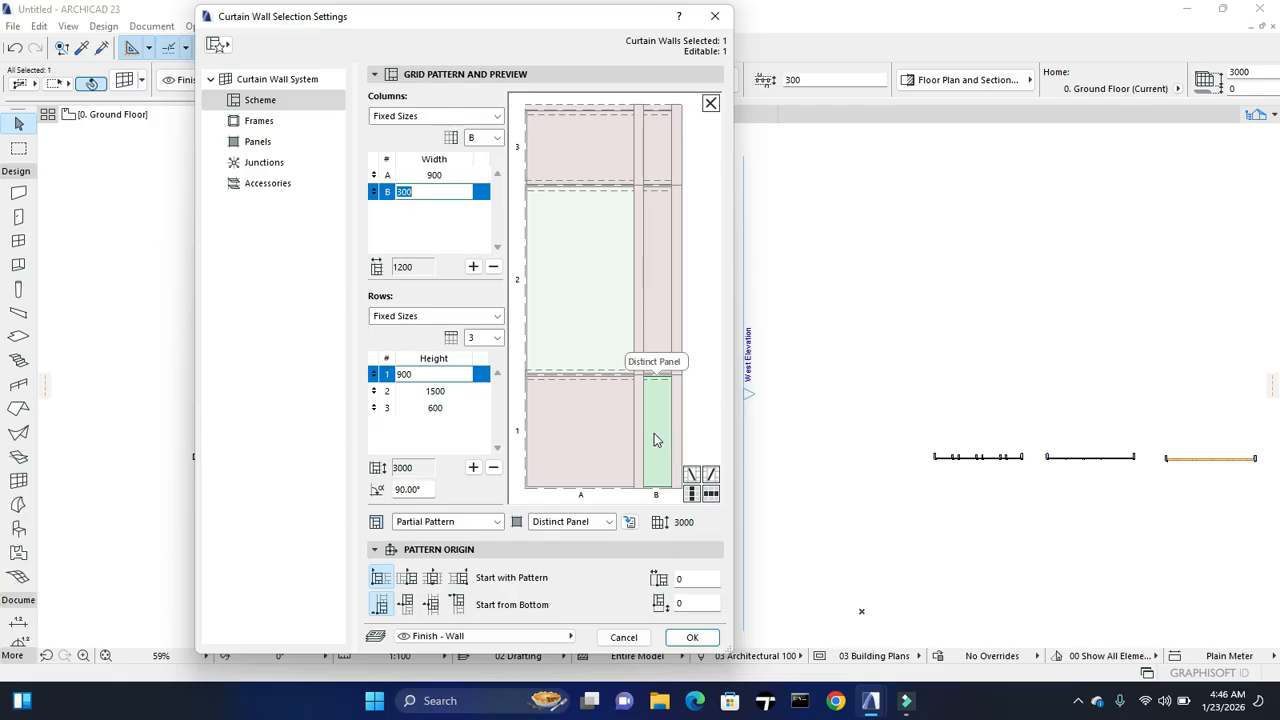
{"action": "left_click", "coordinate": [493, 267]}
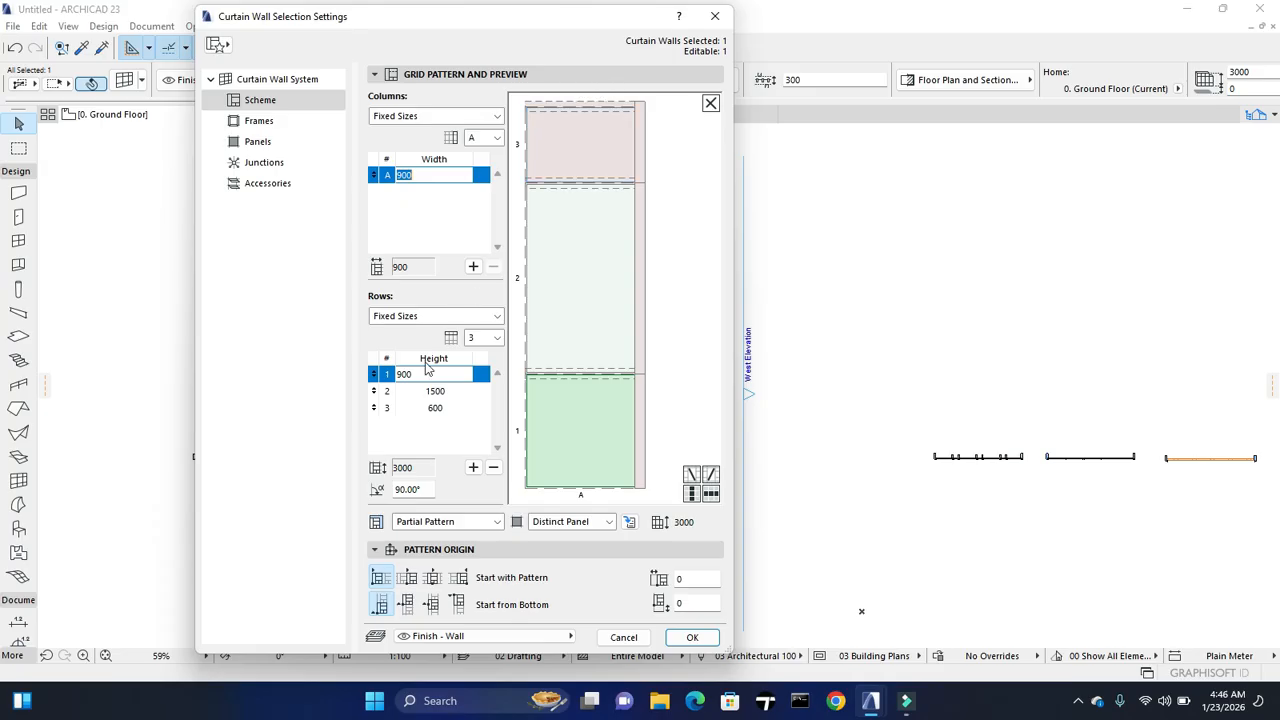
Rebuild the scheme rows as two 1500-high rows by removing the 600 and 900 rows and inserting another 1500 row
{"action": "left_click", "coordinate": [456, 408]}
{"action": "left_click", "coordinate": [493, 467]}
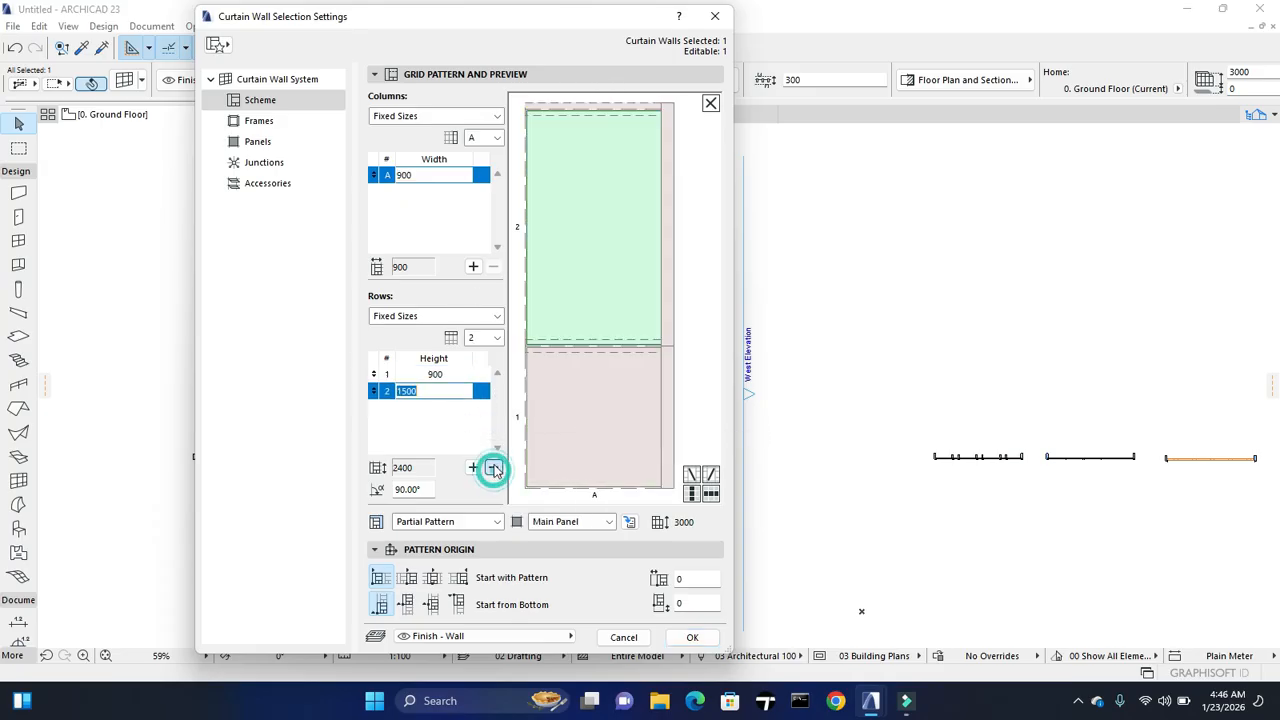
{"action": "left_click", "coordinate": [474, 374]}
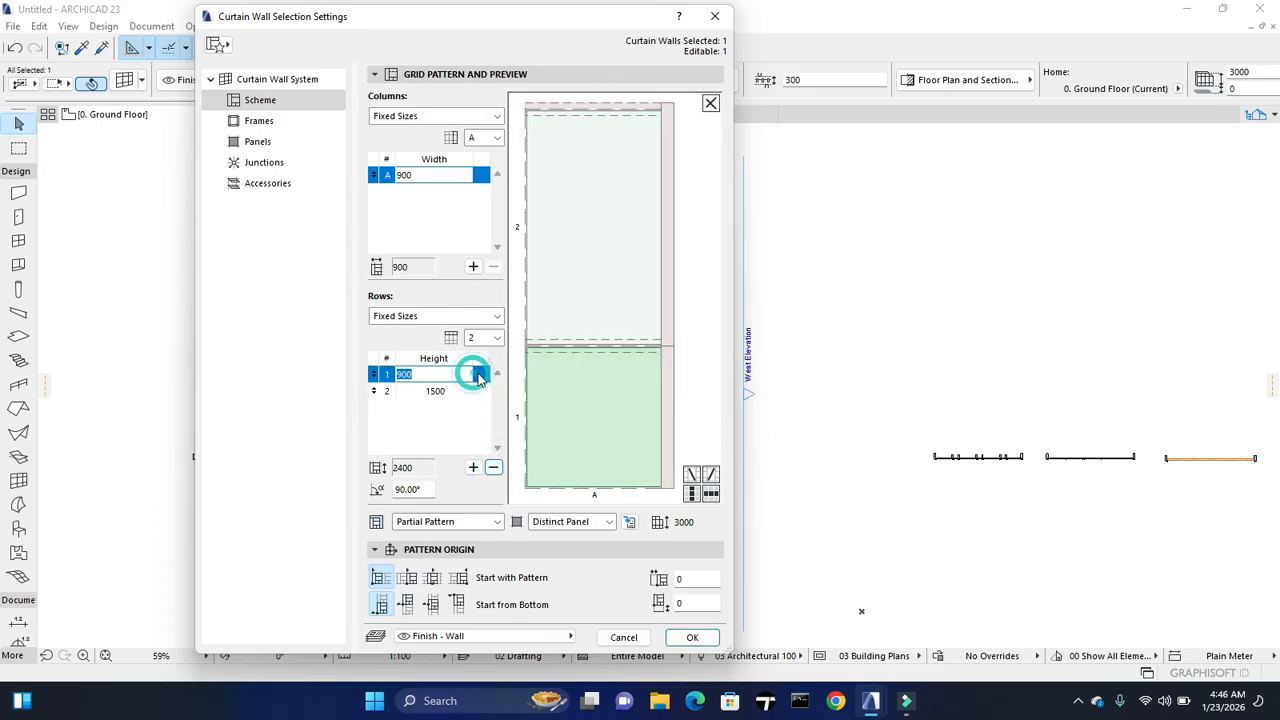
{"action": "left_click", "coordinate": [493, 467]}
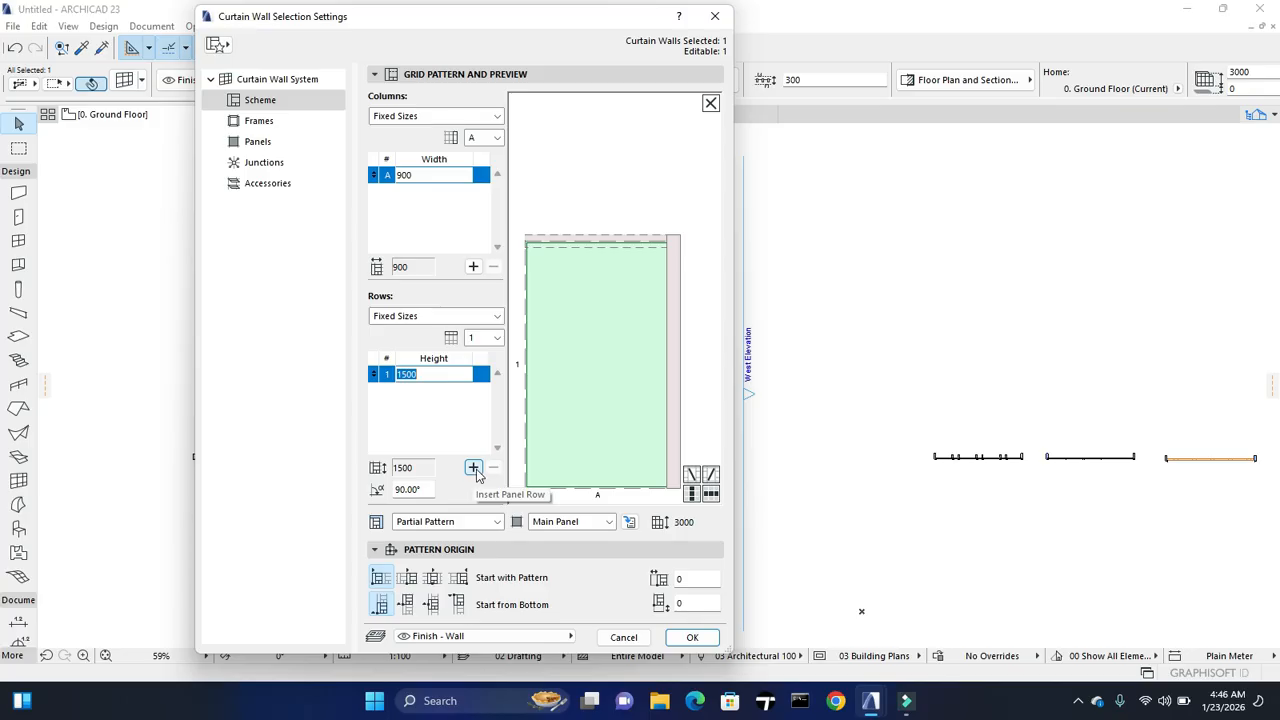
{"action": "left_click", "coordinate": [475, 425]}
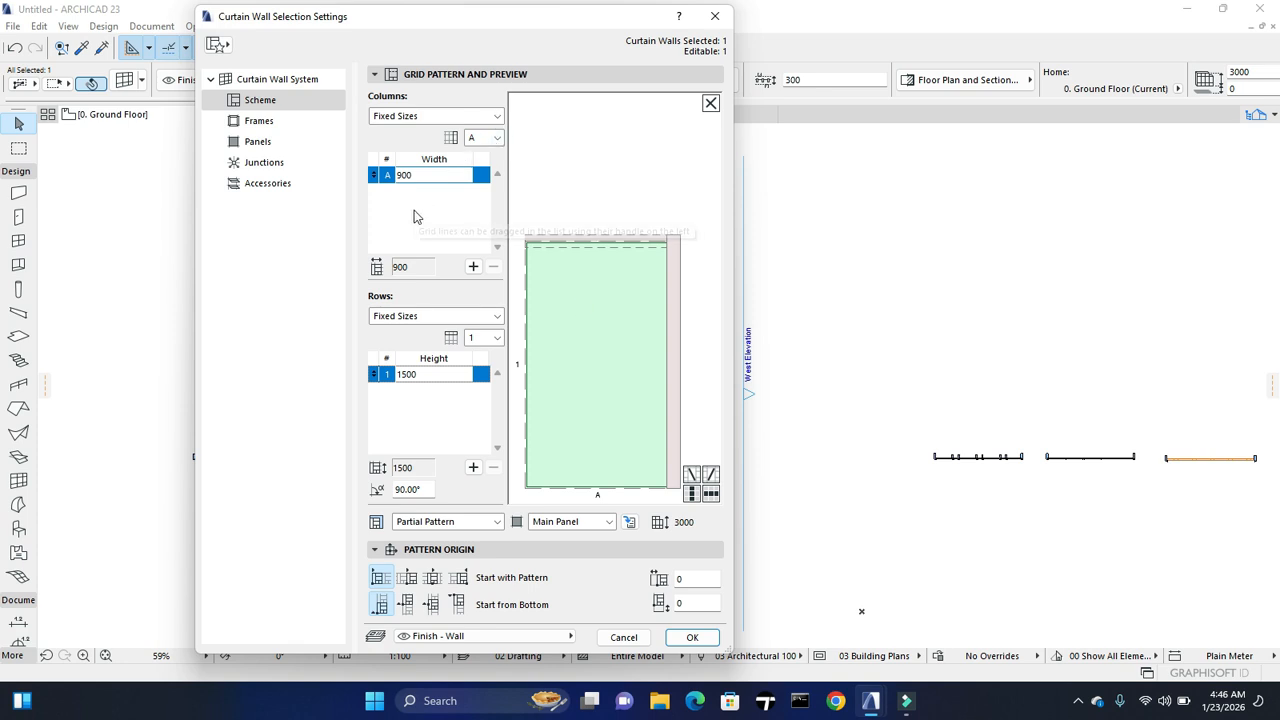
{"action": "left_click", "coordinate": [472, 466]}
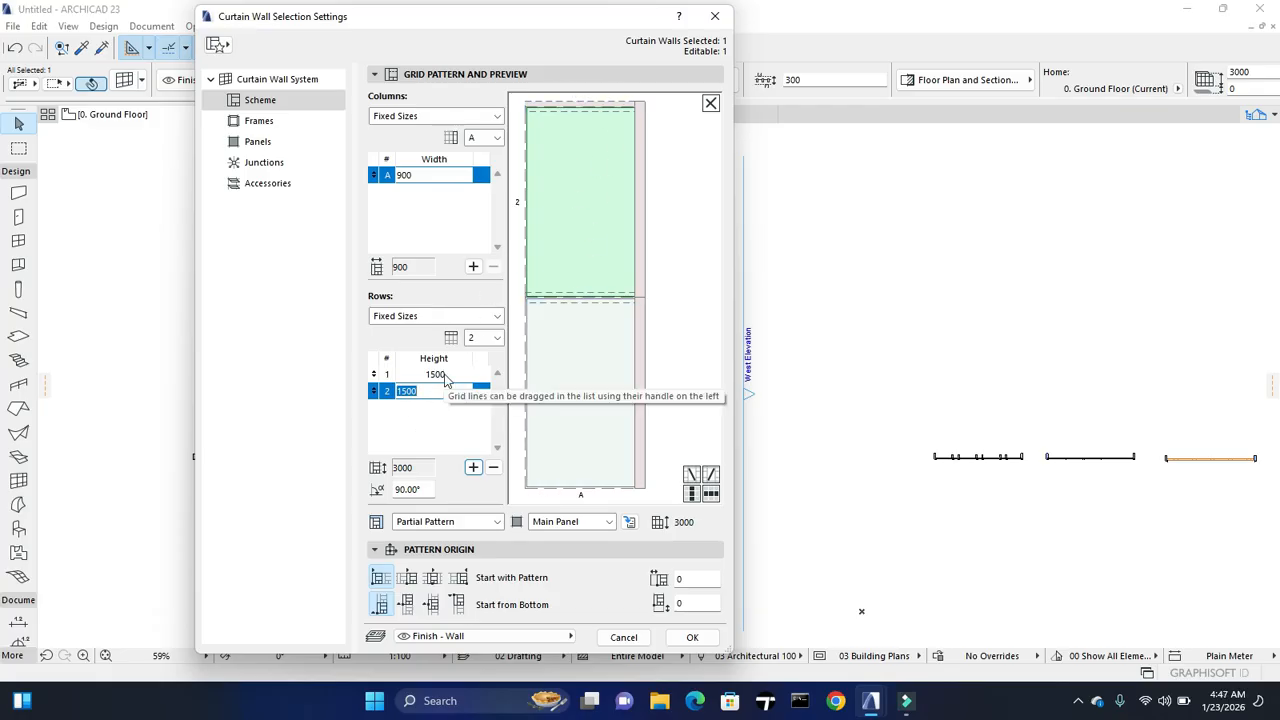
{"action": "left_click", "coordinate": [449, 414]}
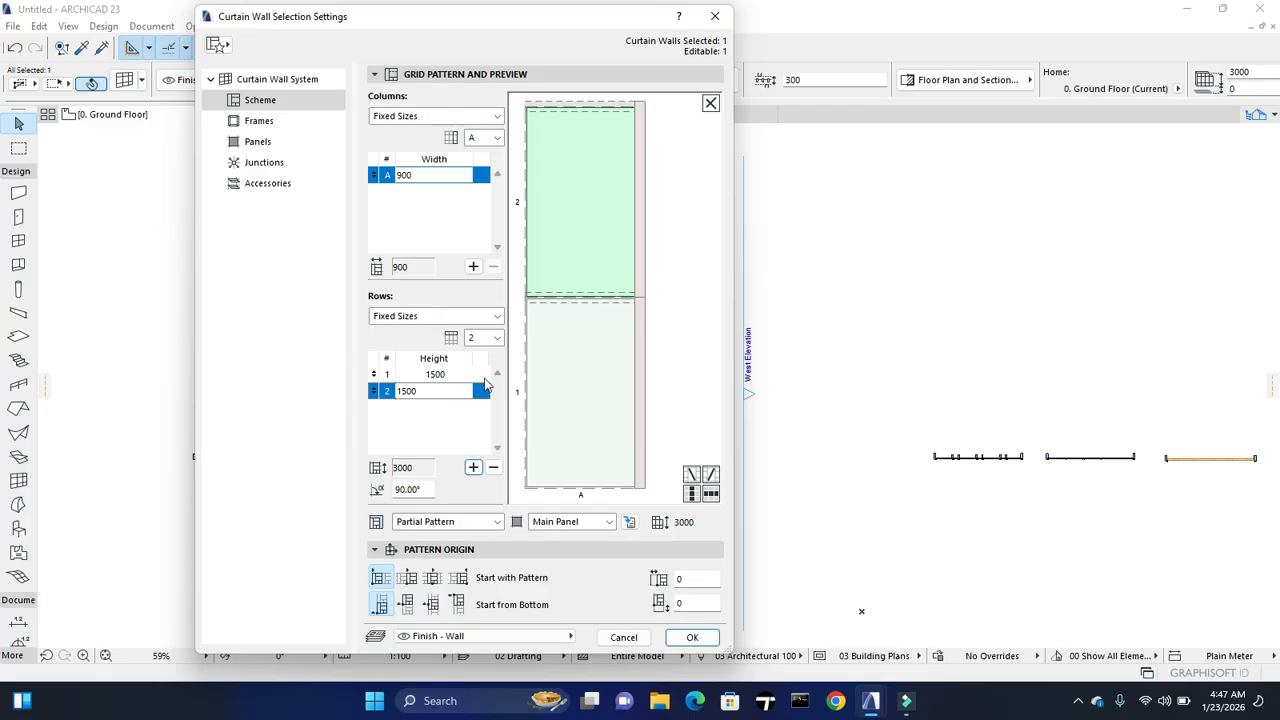
Review the frame types available for the mullion frame, keep Built-in Frame, and set the mullion width to 50
{"action": "left_click", "coordinate": [640, 343]}
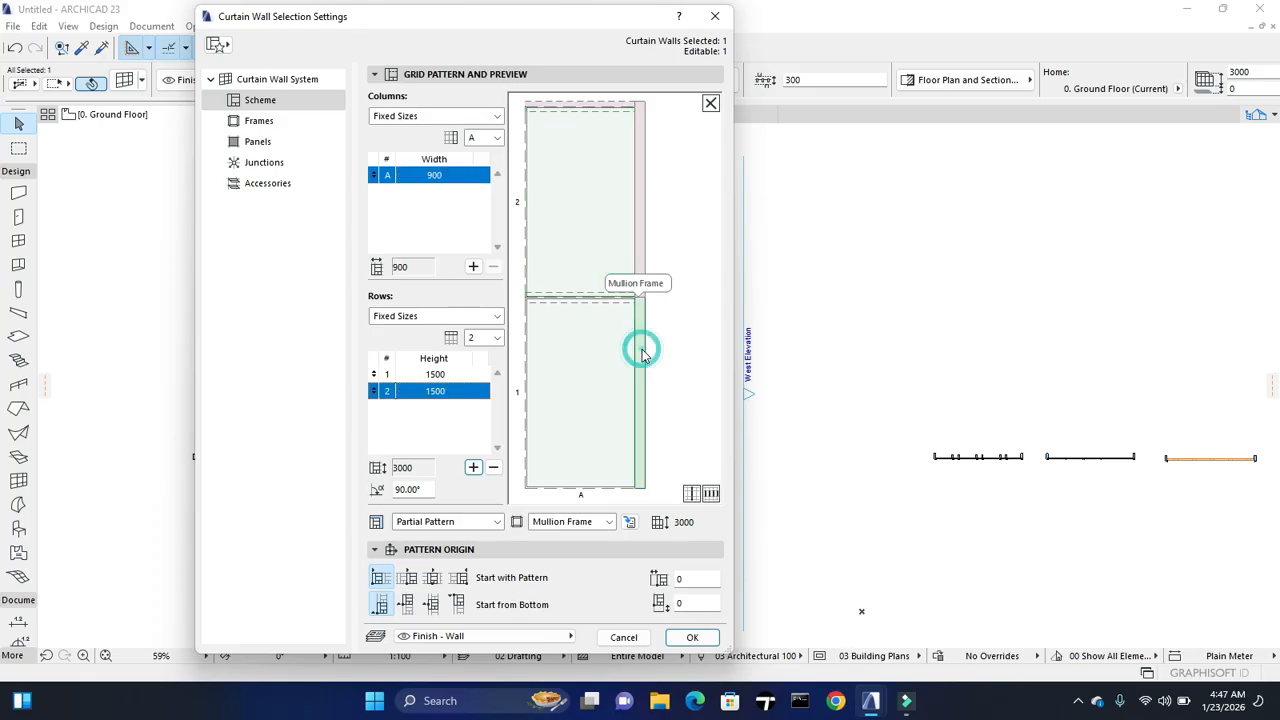
{"action": "left_click", "coordinate": [639, 240]}
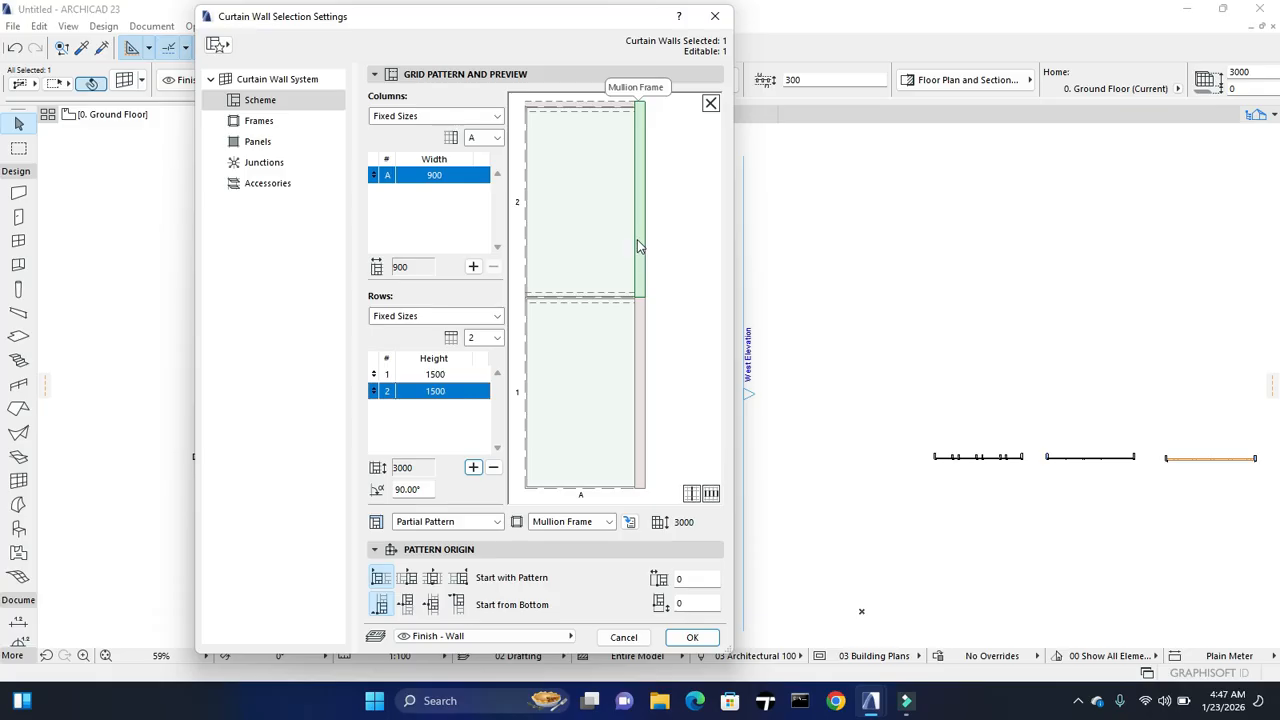
{"action": "left_click", "coordinate": [260, 124]}
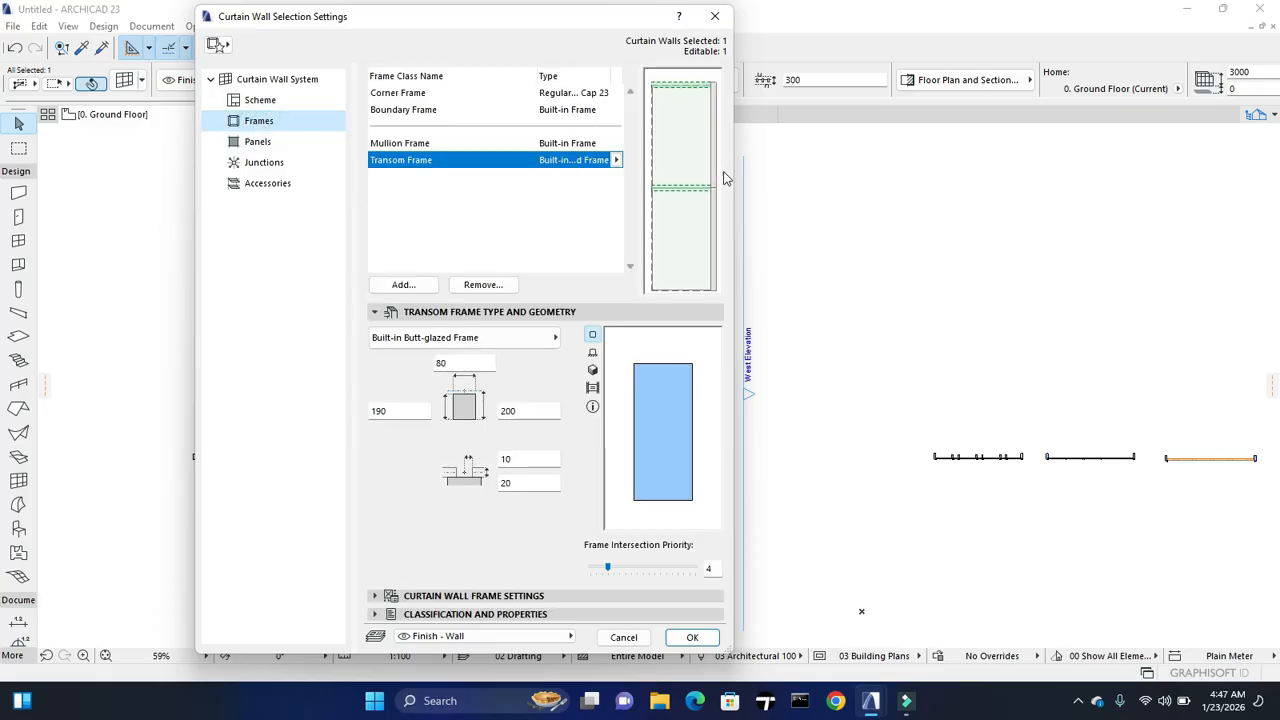
{"action": "left_click", "coordinate": [468, 144]}
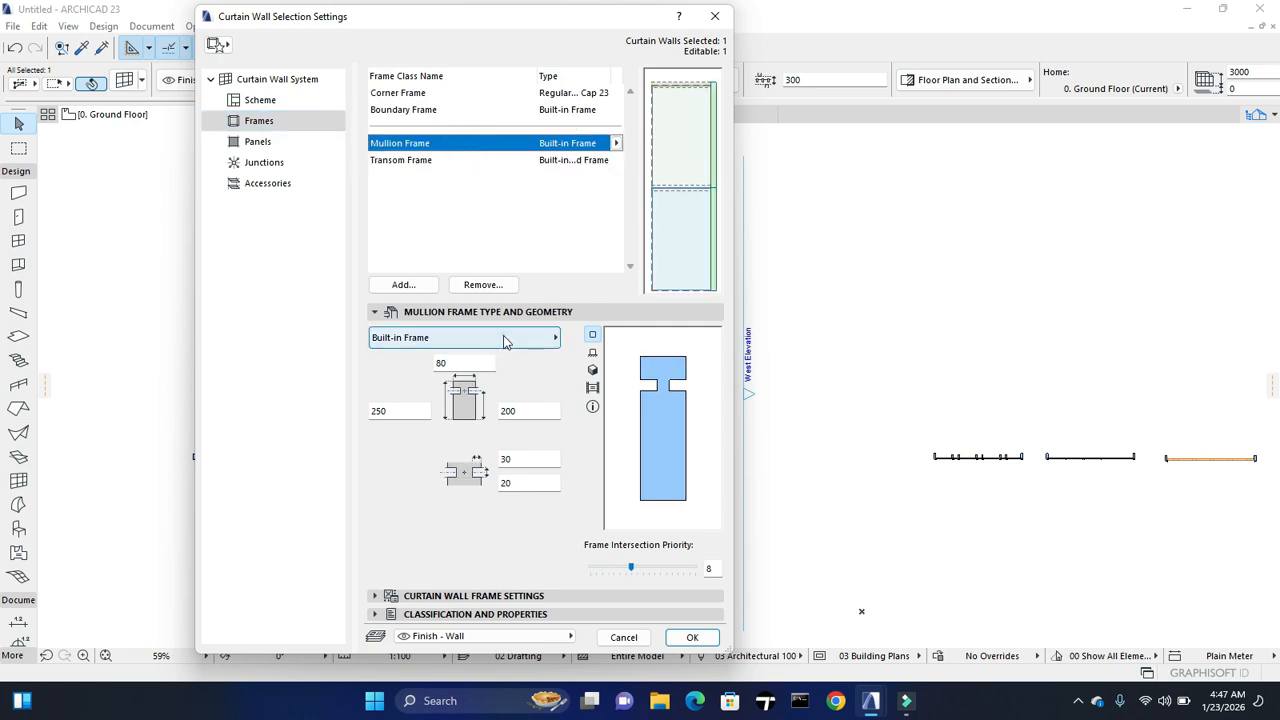
{"action": "left_click", "coordinate": [545, 338]}
{"action": "scroll", "coordinate": [664, 490], "scroll_direction": "down", "scroll_amount": 1}
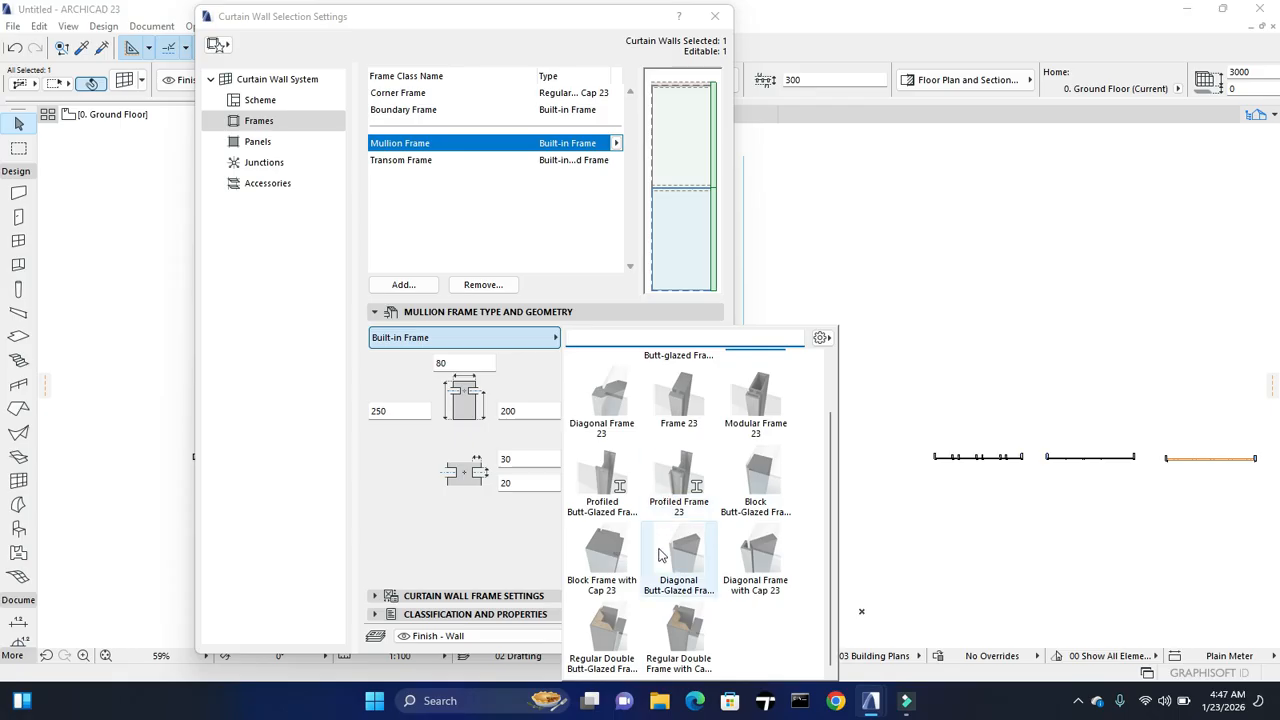
{"action": "scroll", "coordinate": [665, 530], "scroll_direction": "up", "scroll_amount": 1}
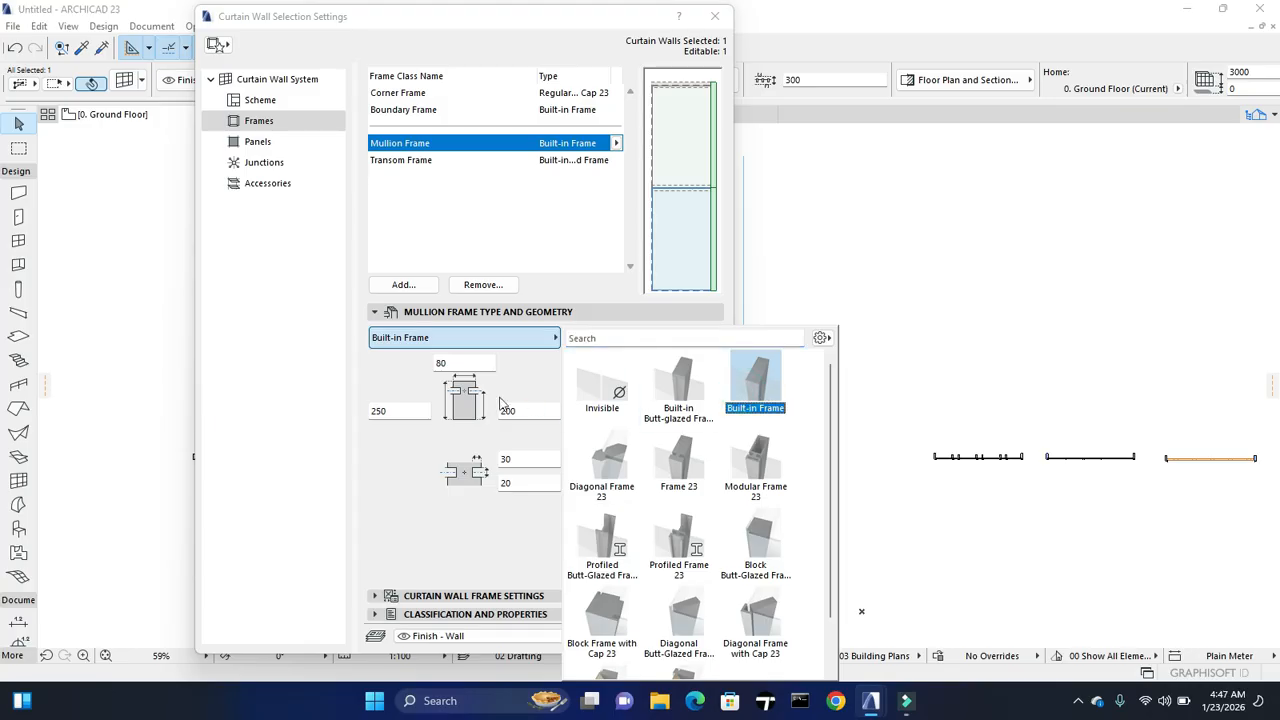
{"action": "left_click", "coordinate": [479, 370]}
{"action": "left_click_drag", "start_coordinate": [469, 366], "coordinate": [418, 367]}
{"action": "type", "text": "5"}
Set the mullion frame's overall depth to 50 and the depth dimension on its opposite side to 25
{"action": "left_click", "coordinate": [381, 408]}
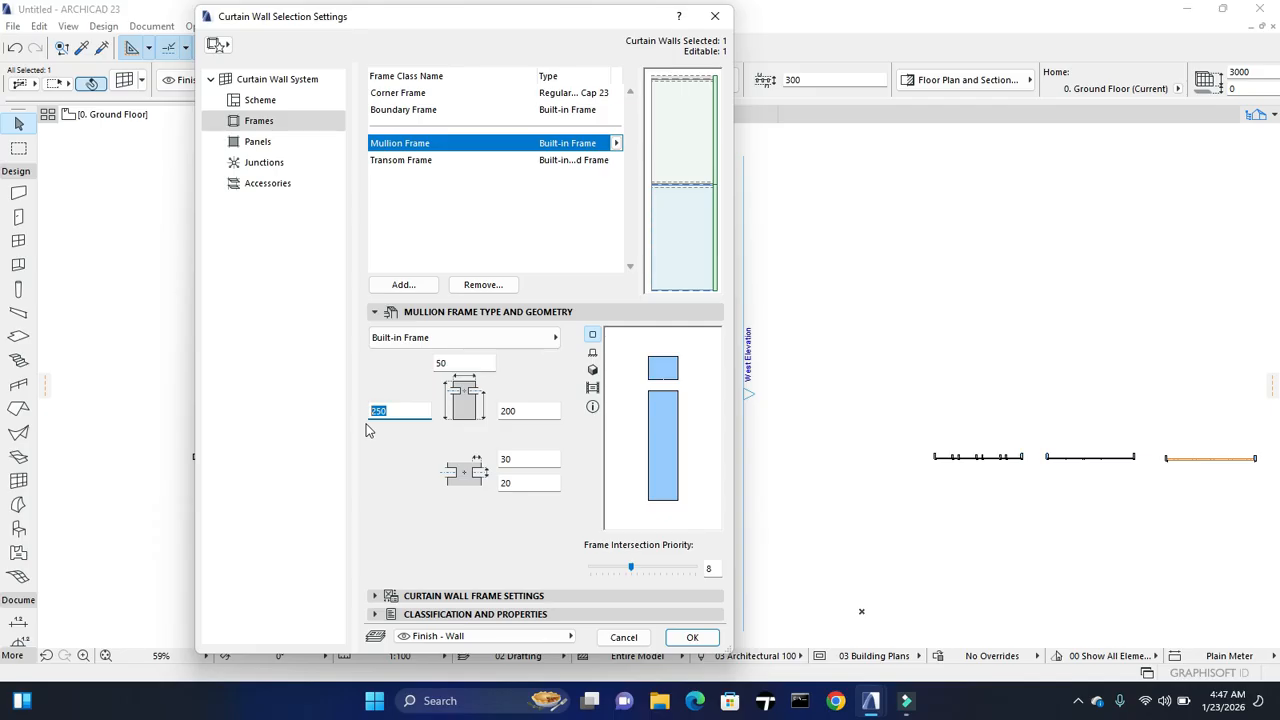
{"action": "type", "text": "5"}
{"action": "left_click", "coordinate": [515, 410]}
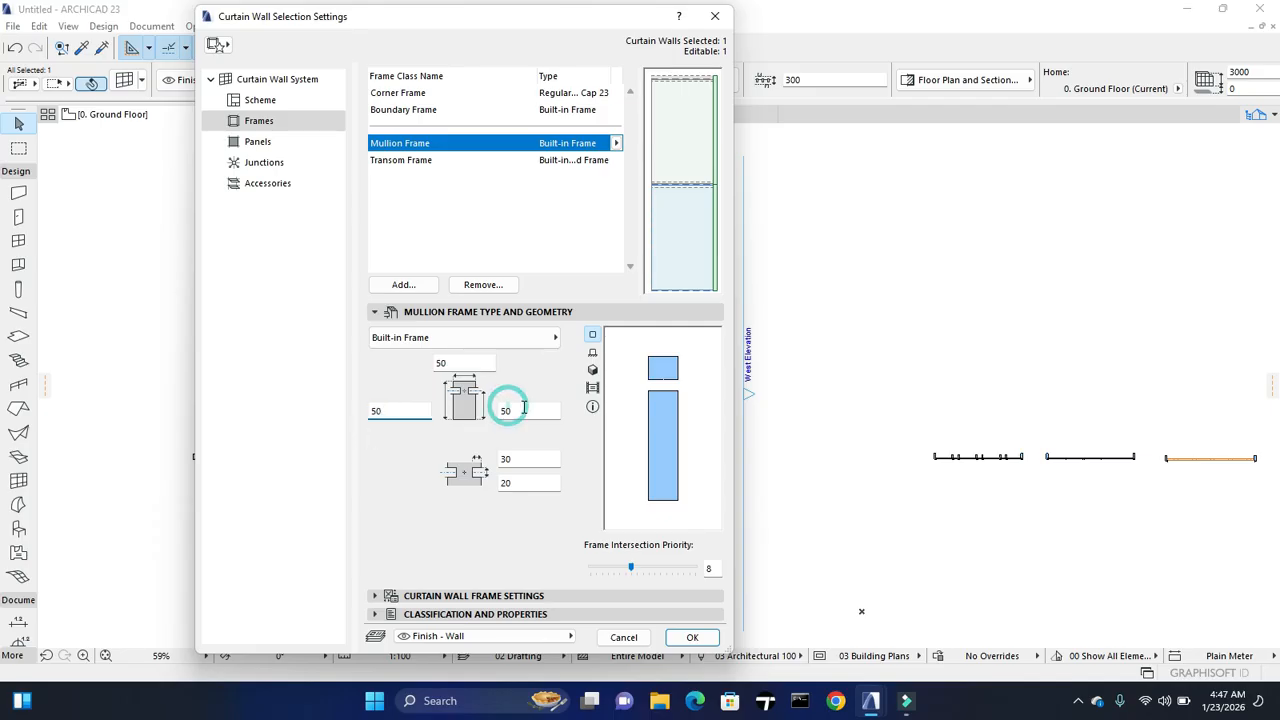
{"action": "type", "text": "25"}
{"action": "left_click", "coordinate": [510, 411]}
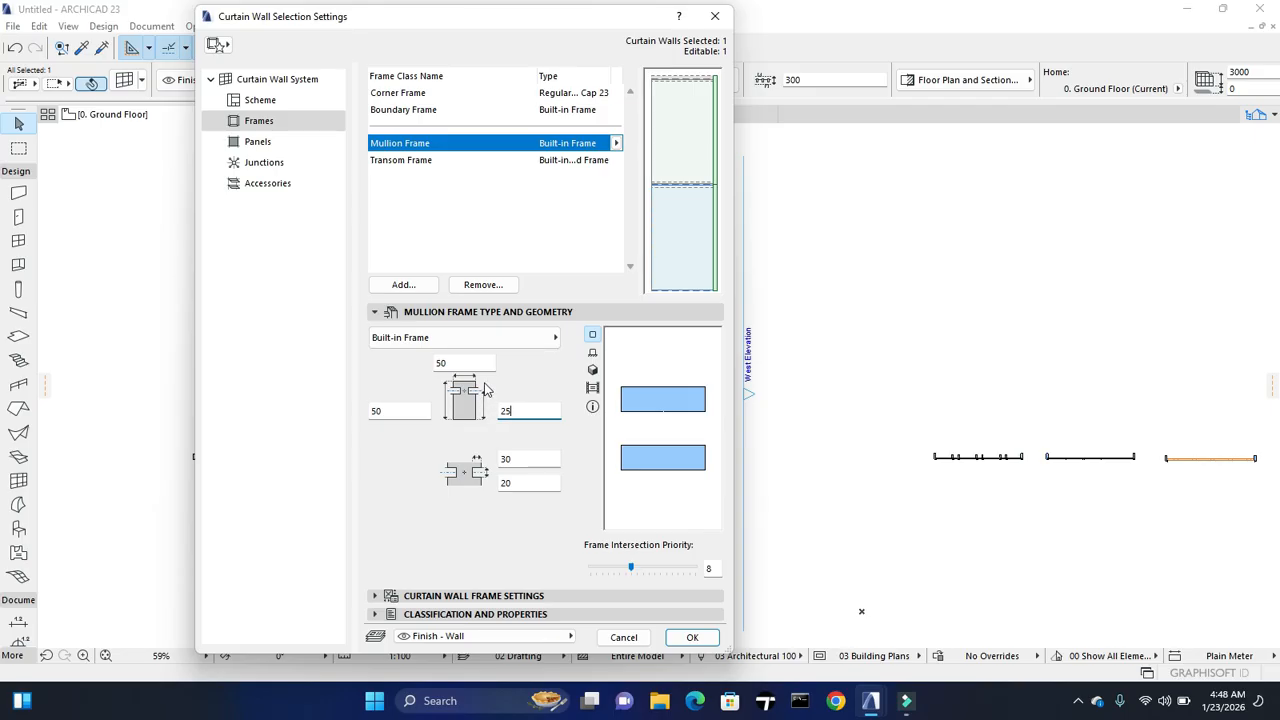
{"action": "left_click", "coordinate": [517, 482]}
Enable all three surface overrides for the Main Panel class of the curtain wall
{"action": "left_click", "coordinate": [311, 147]}
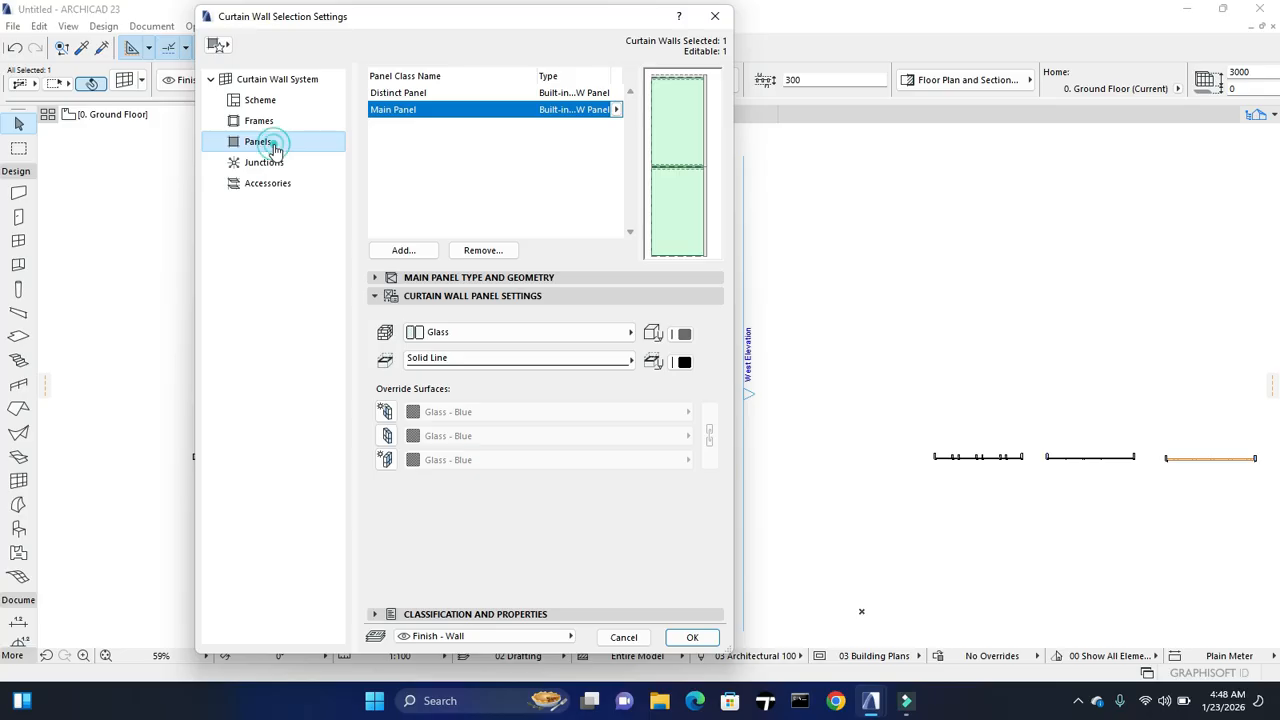
{"action": "left_click", "coordinate": [447, 110]}
{"action": "left_click", "coordinate": [469, 135]}
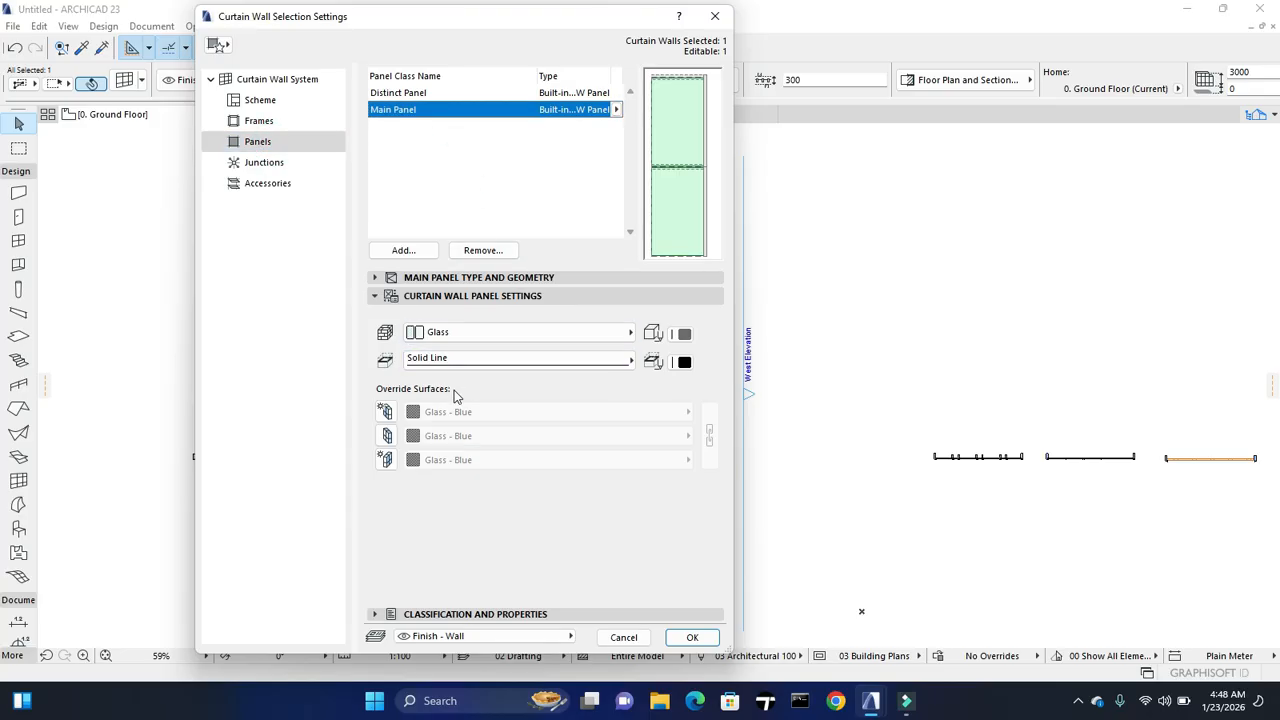
{"action": "left_click", "coordinate": [387, 412]}
{"action": "left_click", "coordinate": [387, 436]}
{"action": "left_click", "coordinate": [386, 460]}
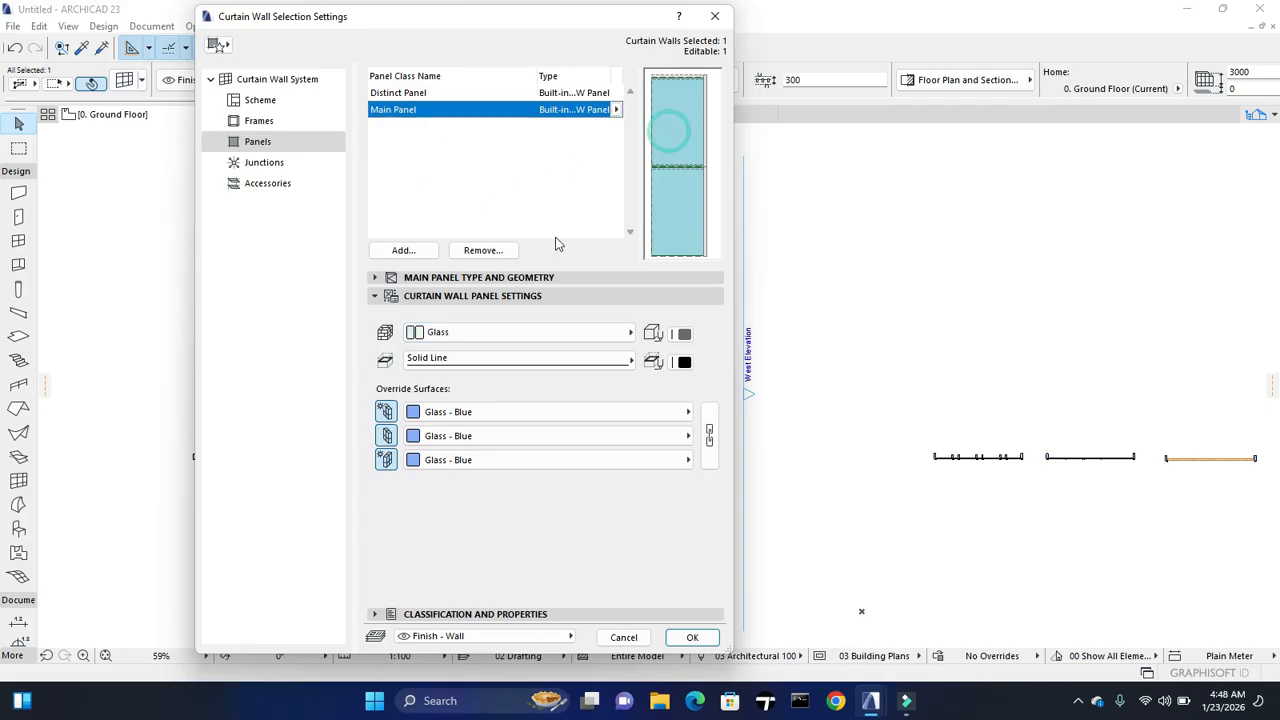
Set all three override surfaces of the Main Panel to Glass - Satin
{"action": "left_click", "coordinate": [593, 470]}
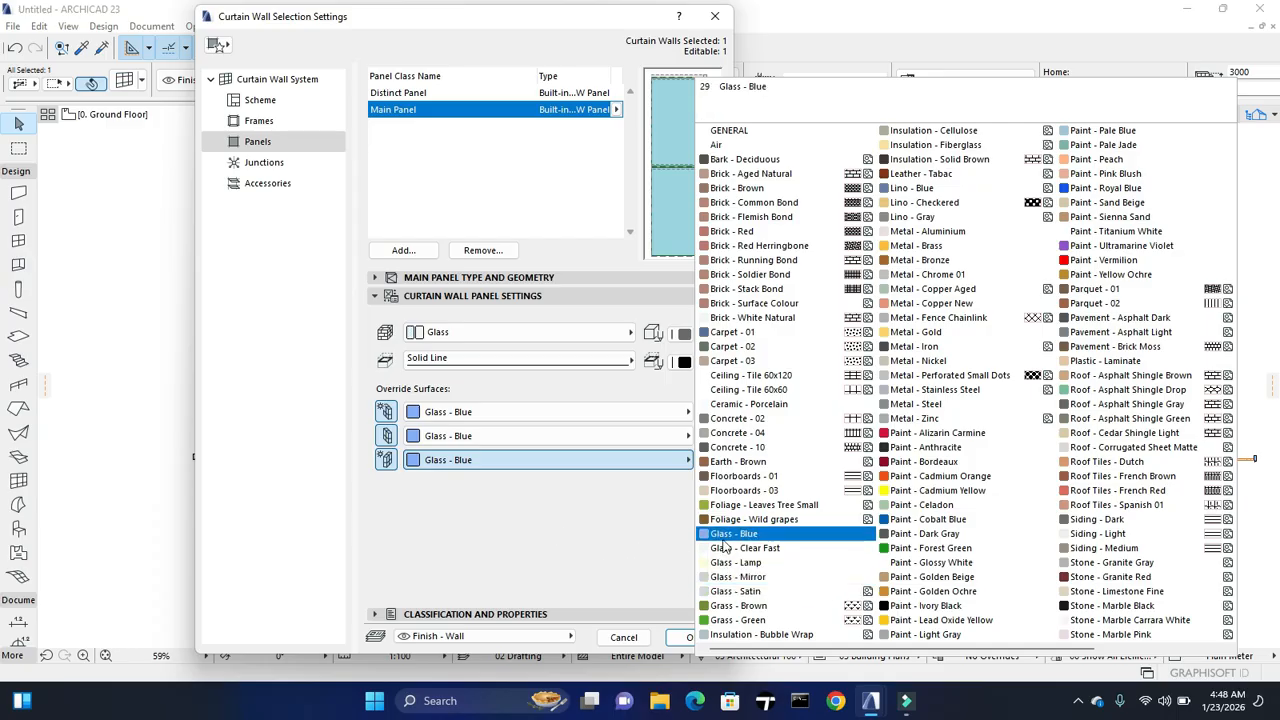
{"action": "left_click", "coordinate": [777, 595]}
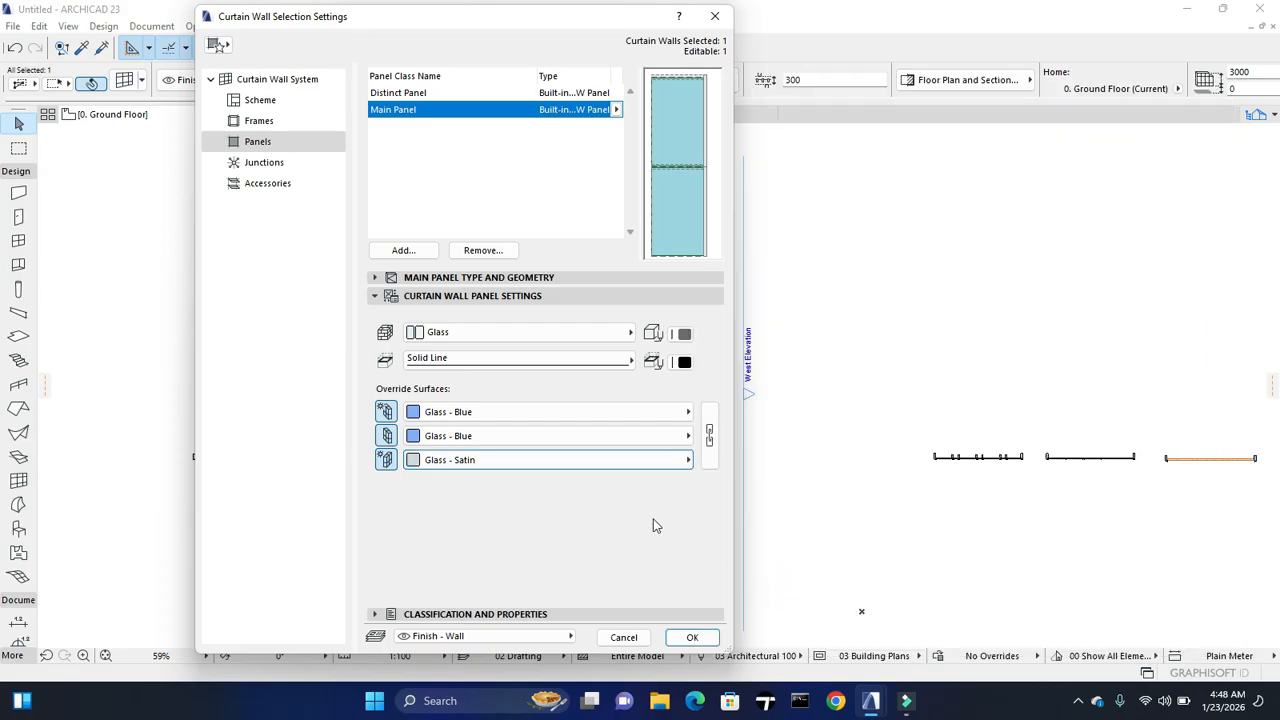
{"action": "left_click", "coordinate": [596, 436]}
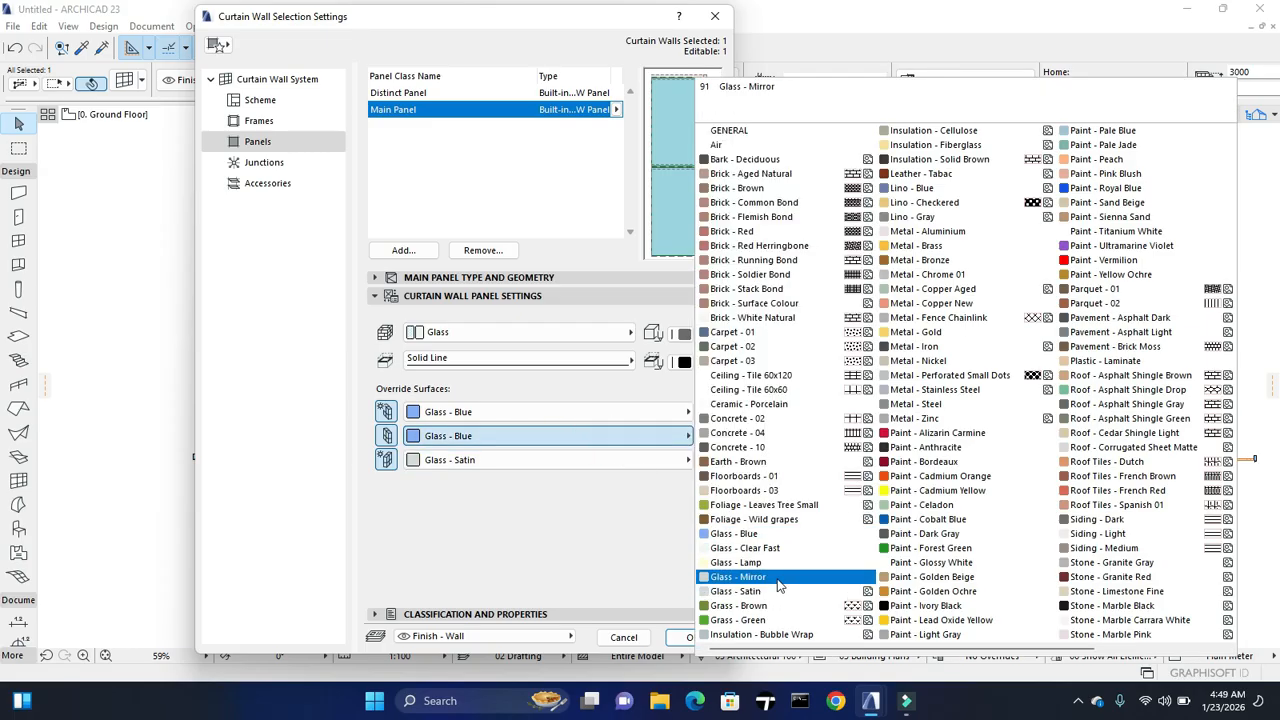
{"action": "left_click", "coordinate": [784, 592]}
{"action": "left_click", "coordinate": [580, 412]}
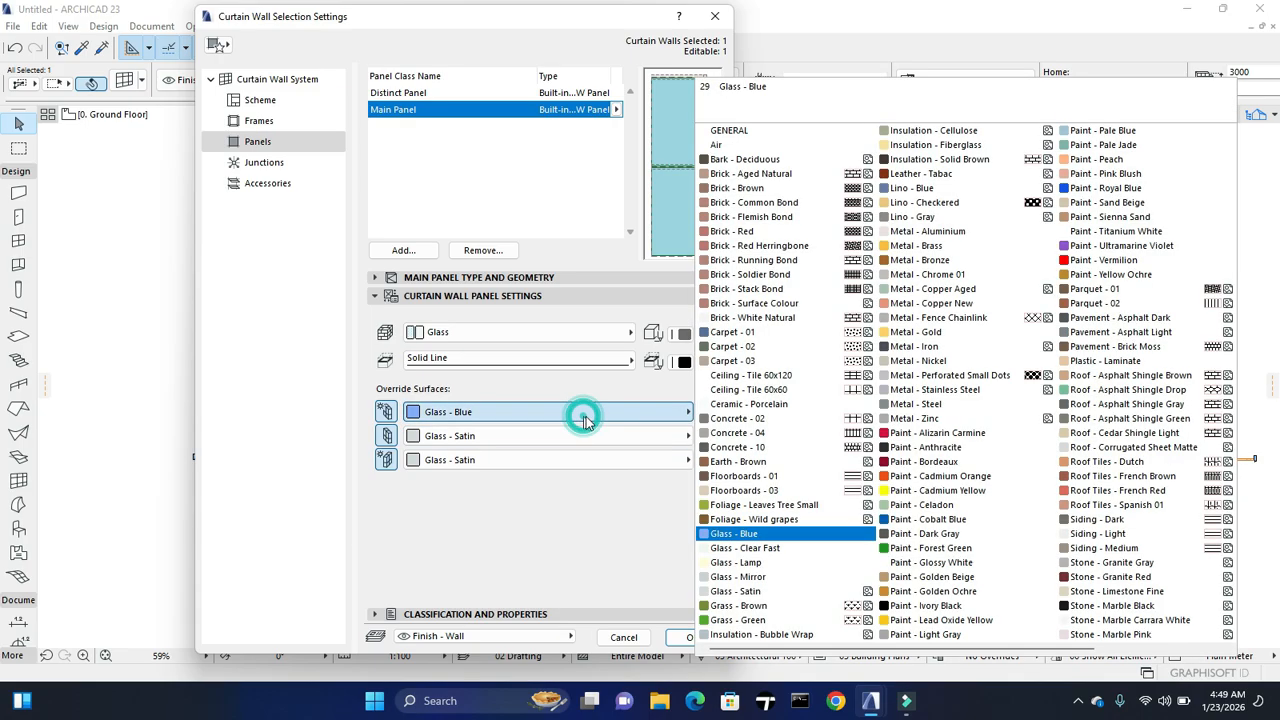
{"action": "left_click", "coordinate": [778, 592]}
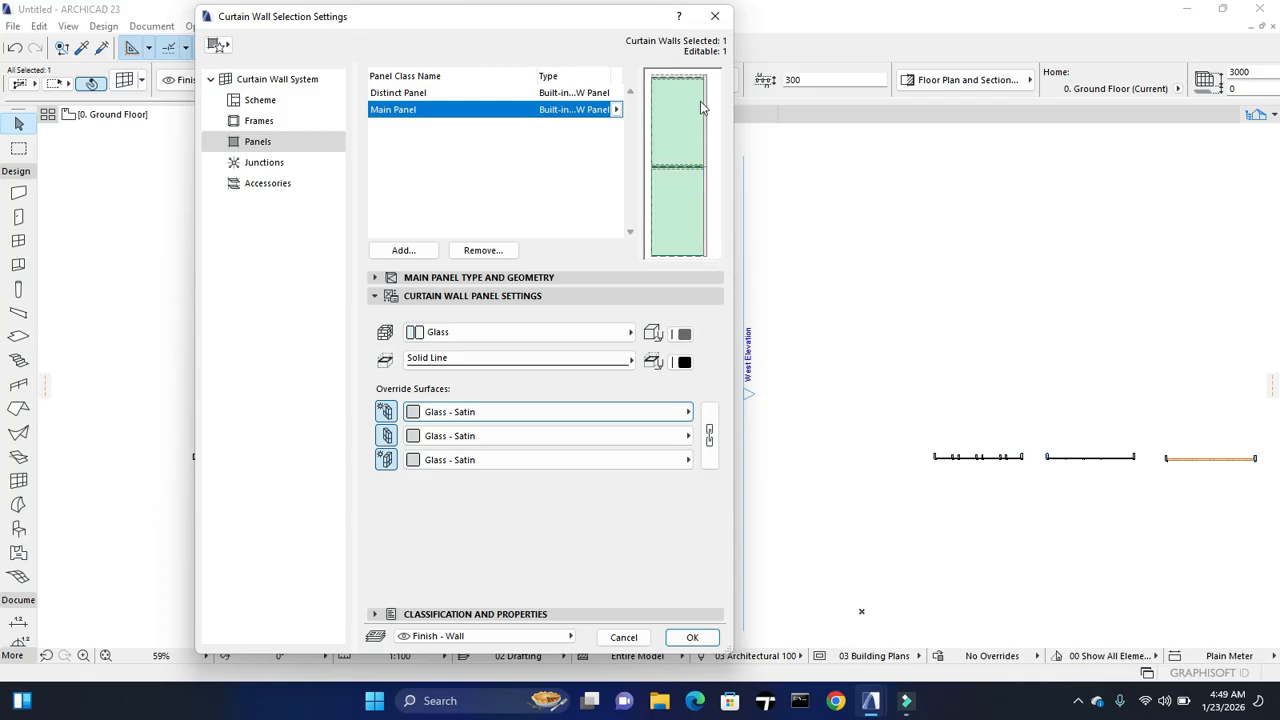
Check the panels and transoms in the preview and change the transom frame type to Modular Frame 23
{"action": "left_click", "coordinate": [686, 172]}
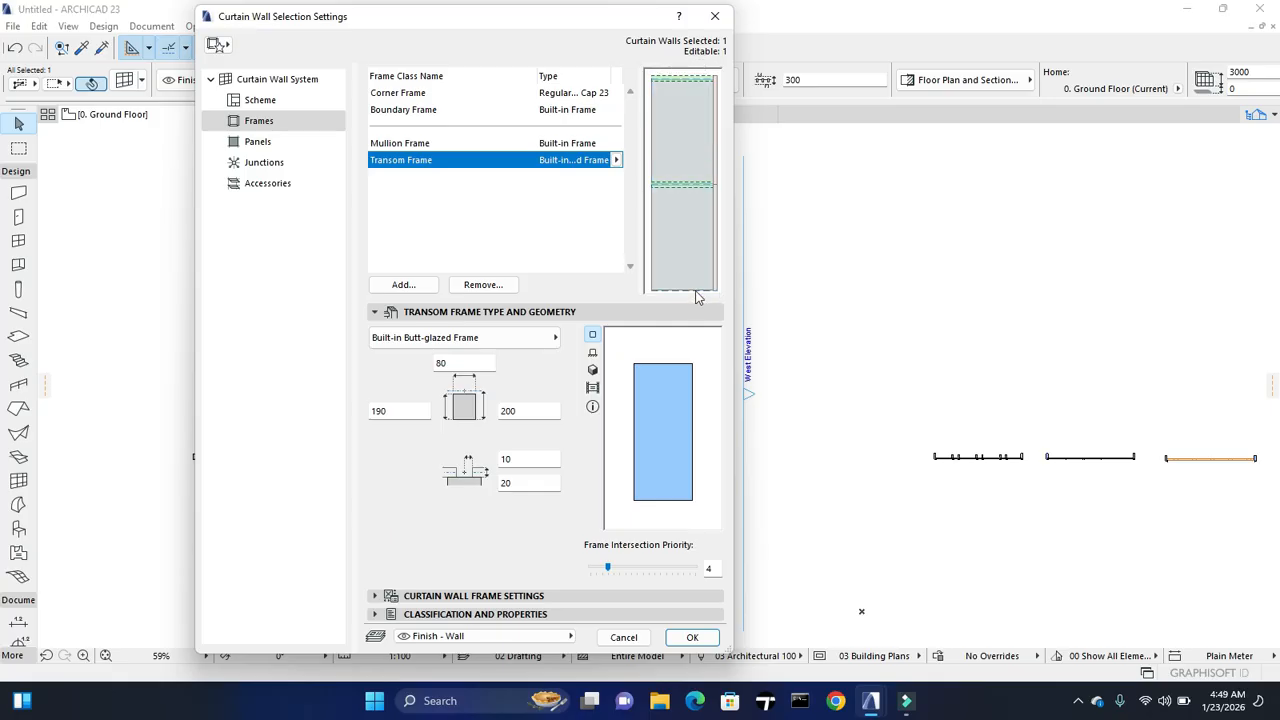
{"action": "left_click", "coordinate": [694, 248]}
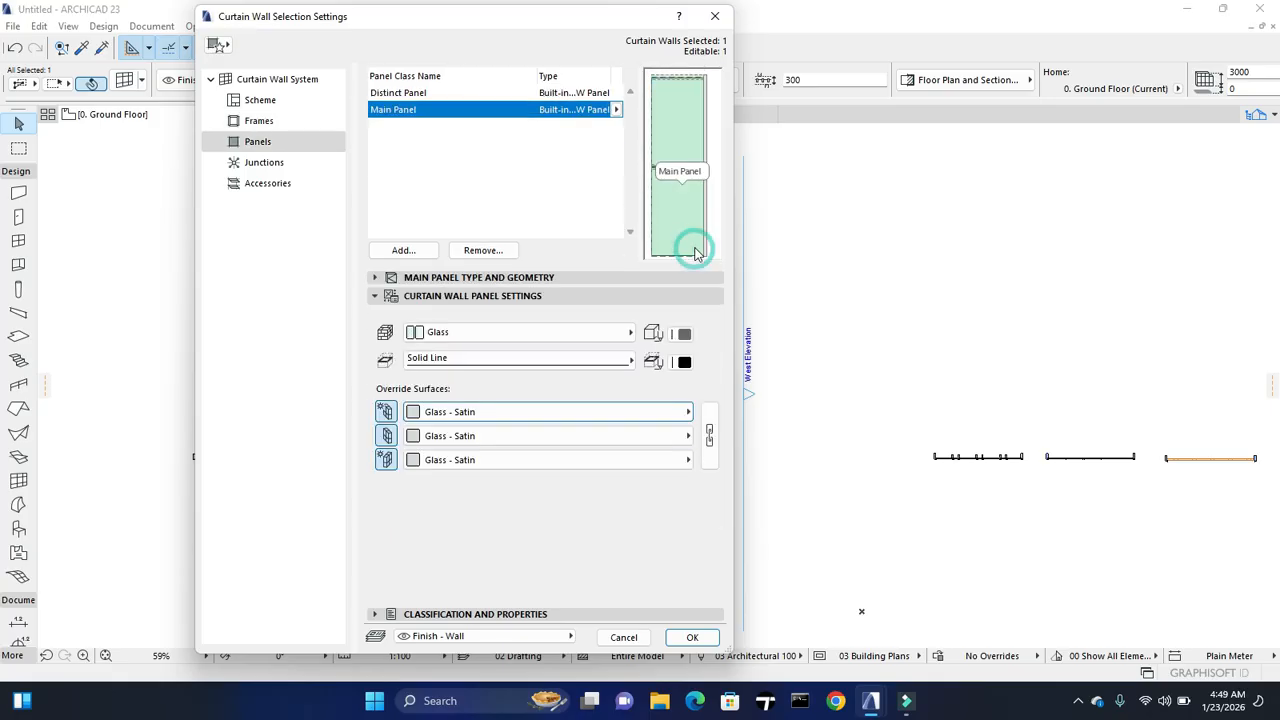
{"action": "left_click", "coordinate": [673, 148]}
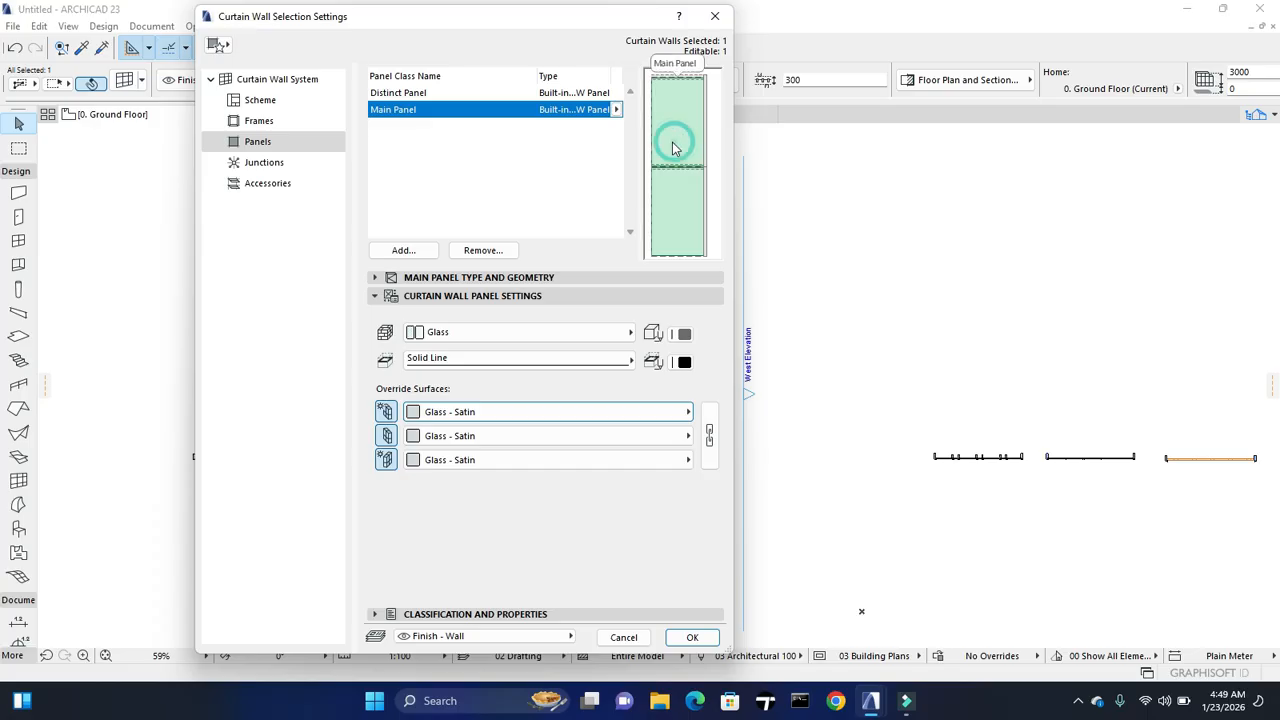
{"action": "left_click", "coordinate": [669, 166]}
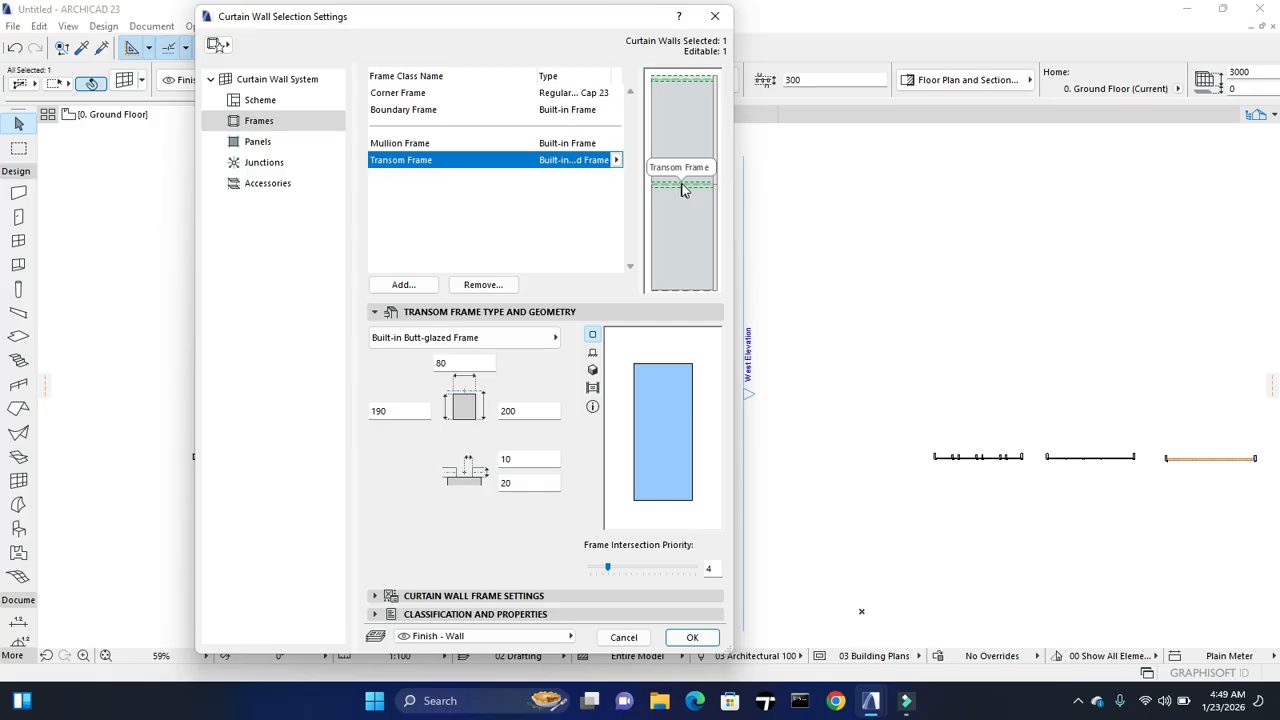
{"action": "left_click", "coordinate": [488, 337]}
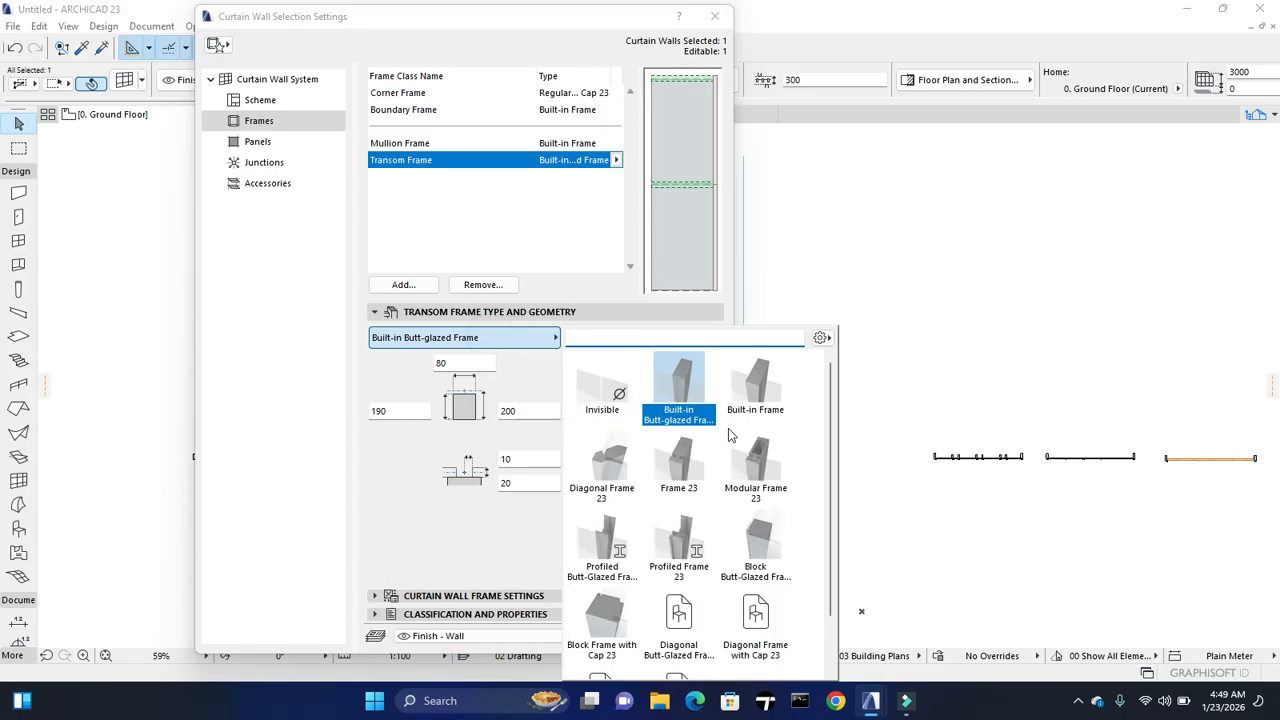
{"action": "left_click", "coordinate": [758, 463]}
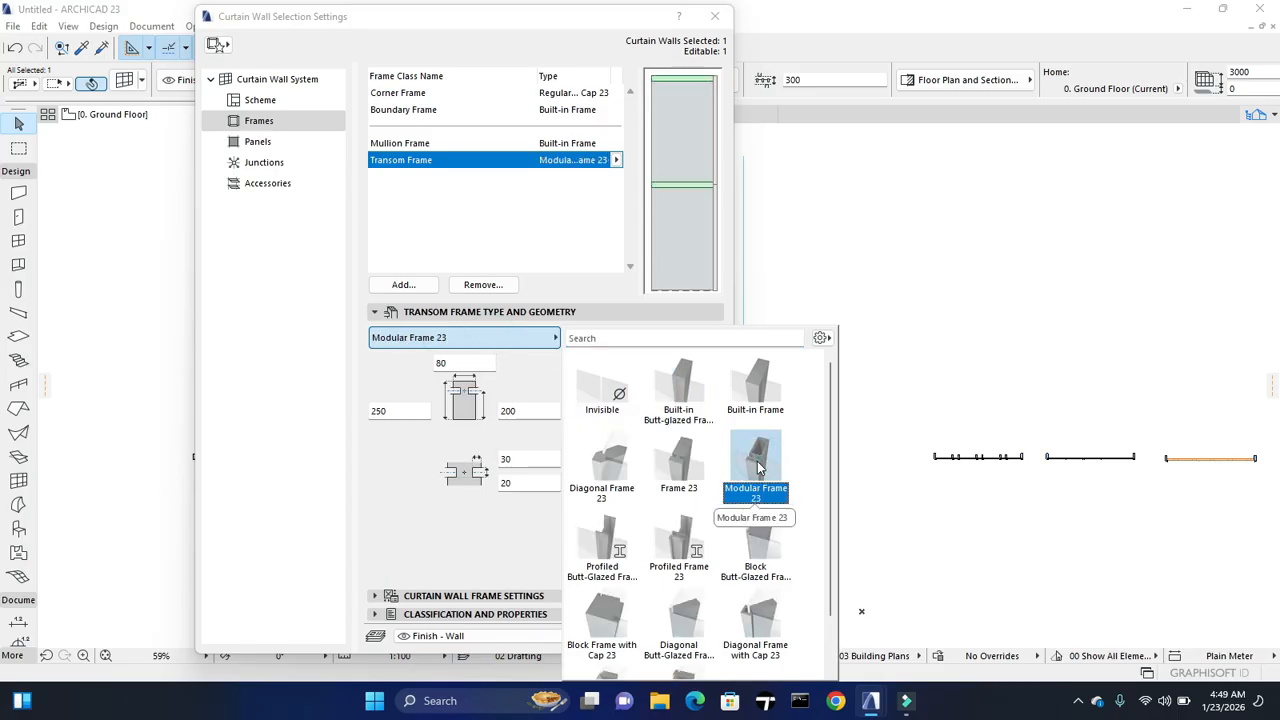
Set the transom frame's width, overall depth and opposite-side depth dimension all to 50
{"action": "left_click", "coordinate": [529, 418]}
{"action": "left_click", "coordinate": [520, 414]}
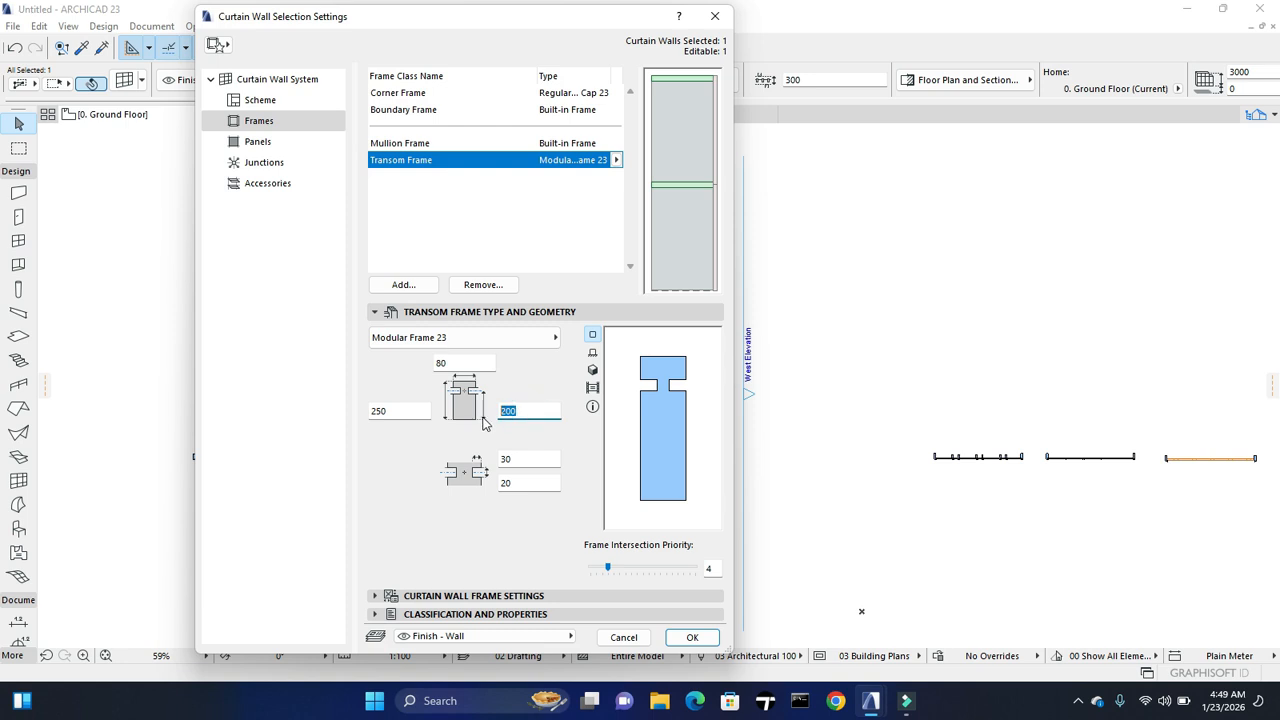
{"action": "left_click", "coordinate": [407, 411]}
{"action": "type", "text": "50"}
{"action": "left_click", "coordinate": [456, 366]}
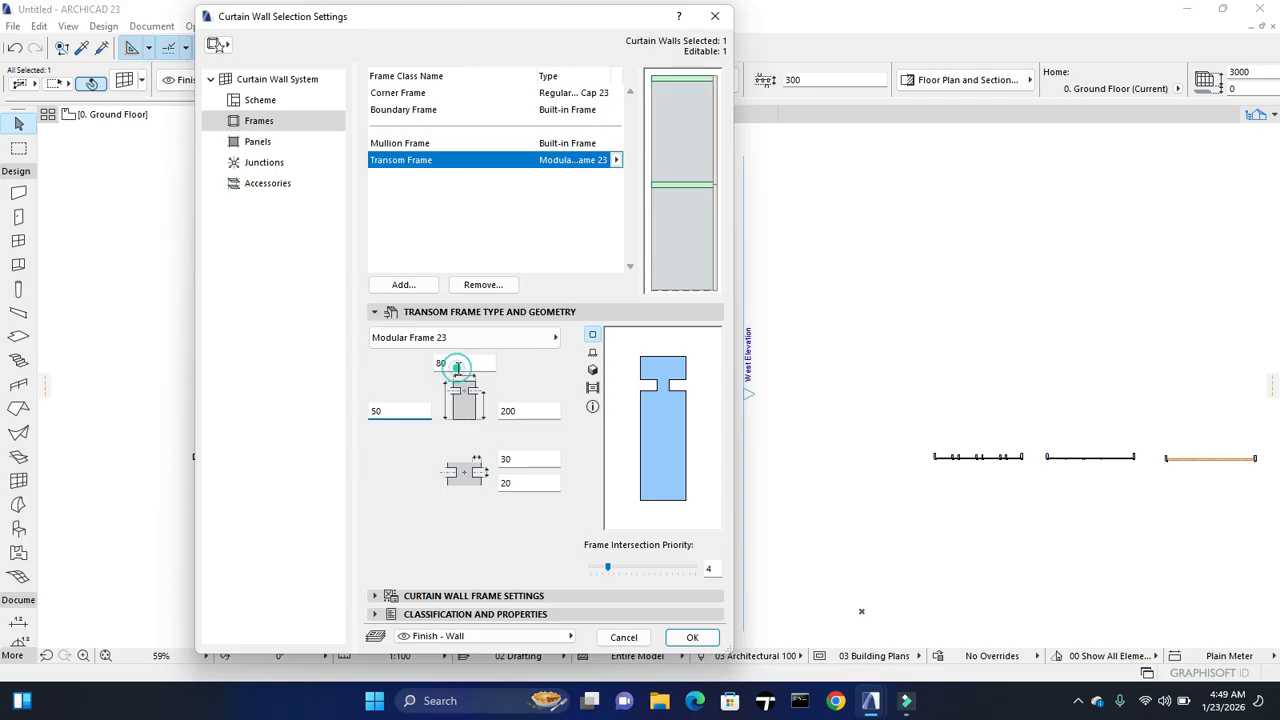
{"action": "type", "text": "50"}
{"action": "left_click", "coordinate": [535, 411]}
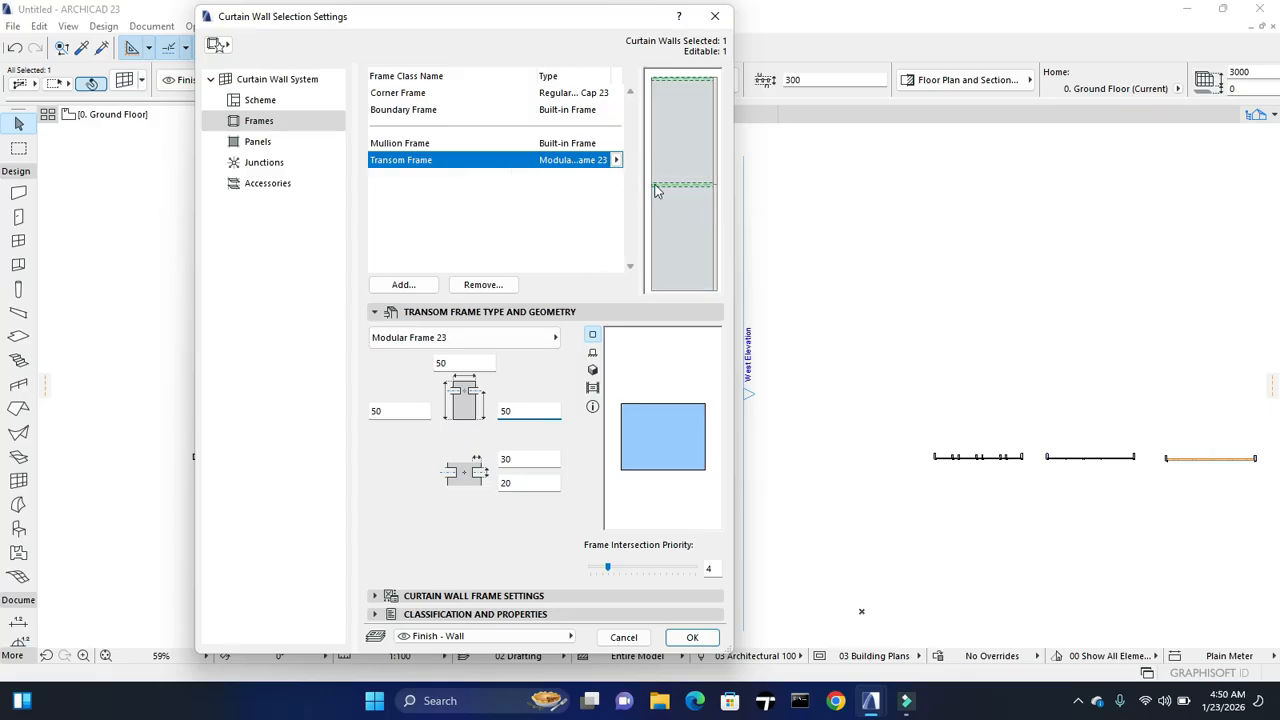
Check the middle transom in the scheme's grid pattern preview and apply the curtain wall settings
{"action": "left_click", "coordinate": [262, 101]}
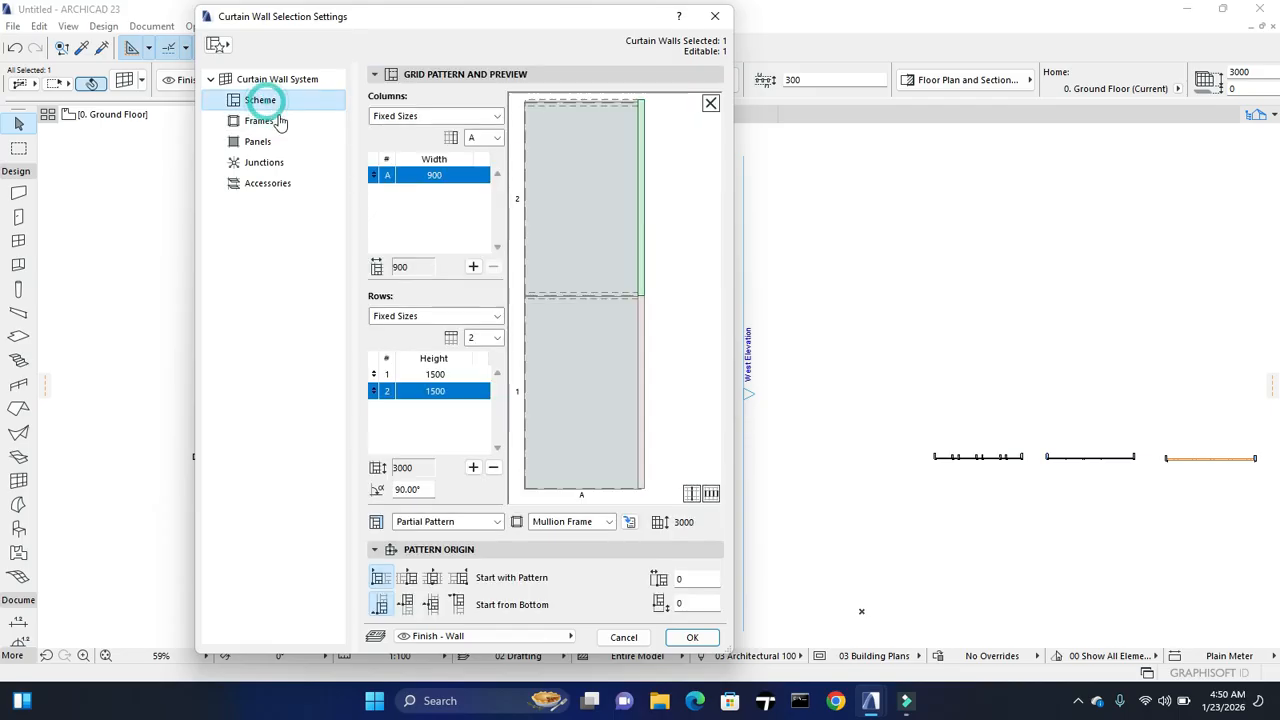
{"action": "left_click", "coordinate": [617, 295]}
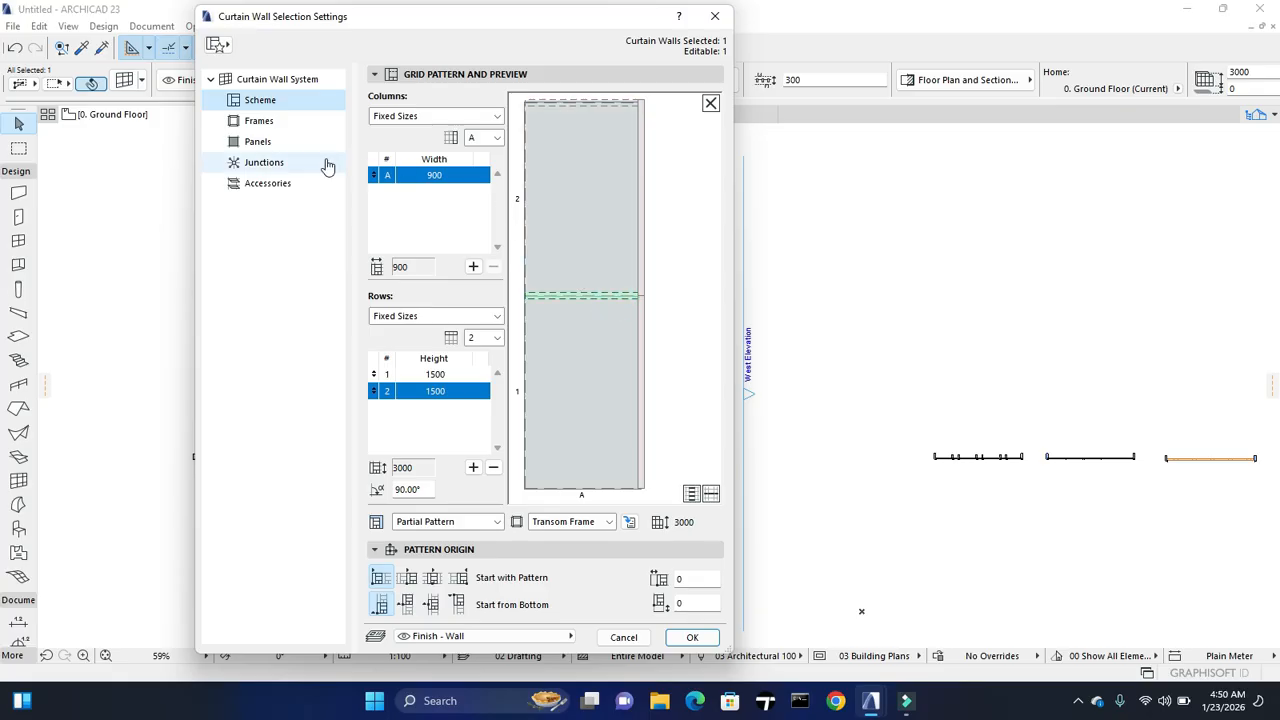
{"action": "left_click", "coordinate": [260, 120]}
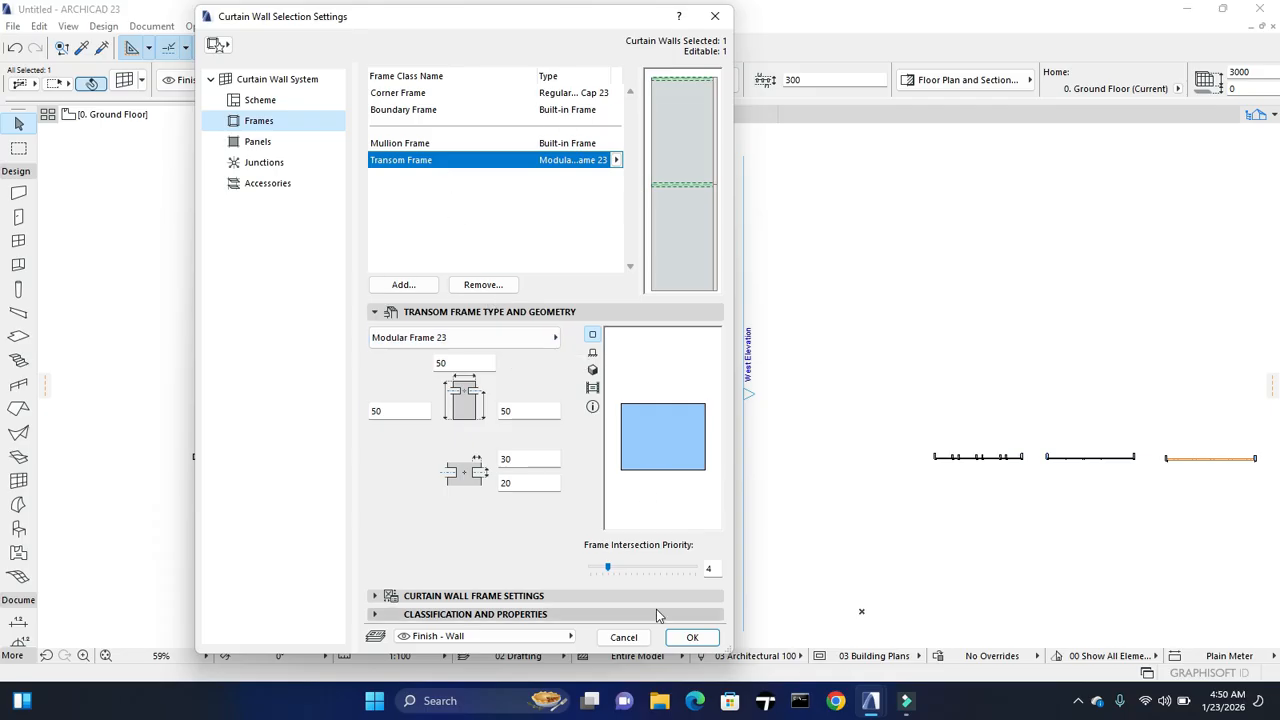
{"action": "left_click", "coordinate": [689, 638]}
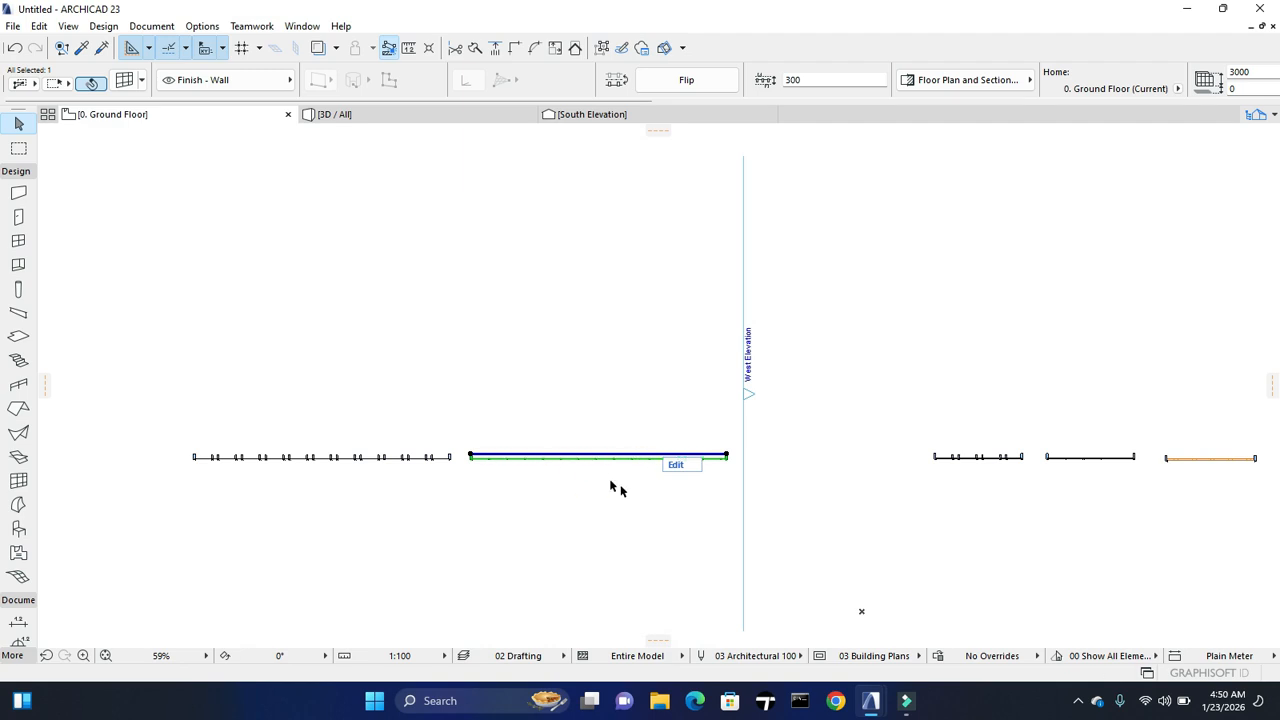
Examine the edited curtain wall in the floor plan and inspect its transom and mullion joints up close in 3D
{"action": "scroll", "coordinate": [610, 481], "scroll_direction": "up", "scroll_amount": 5}
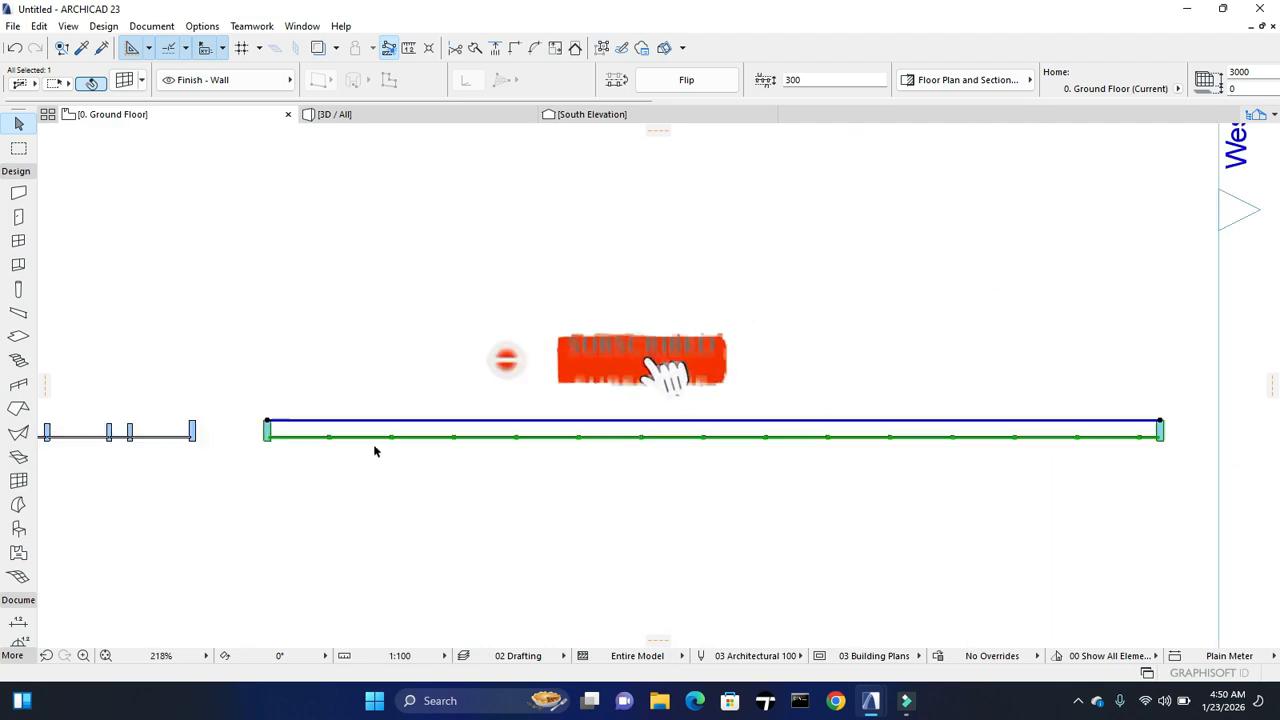
{"action": "scroll", "coordinate": [389, 447], "scroll_direction": "up", "scroll_amount": 1}
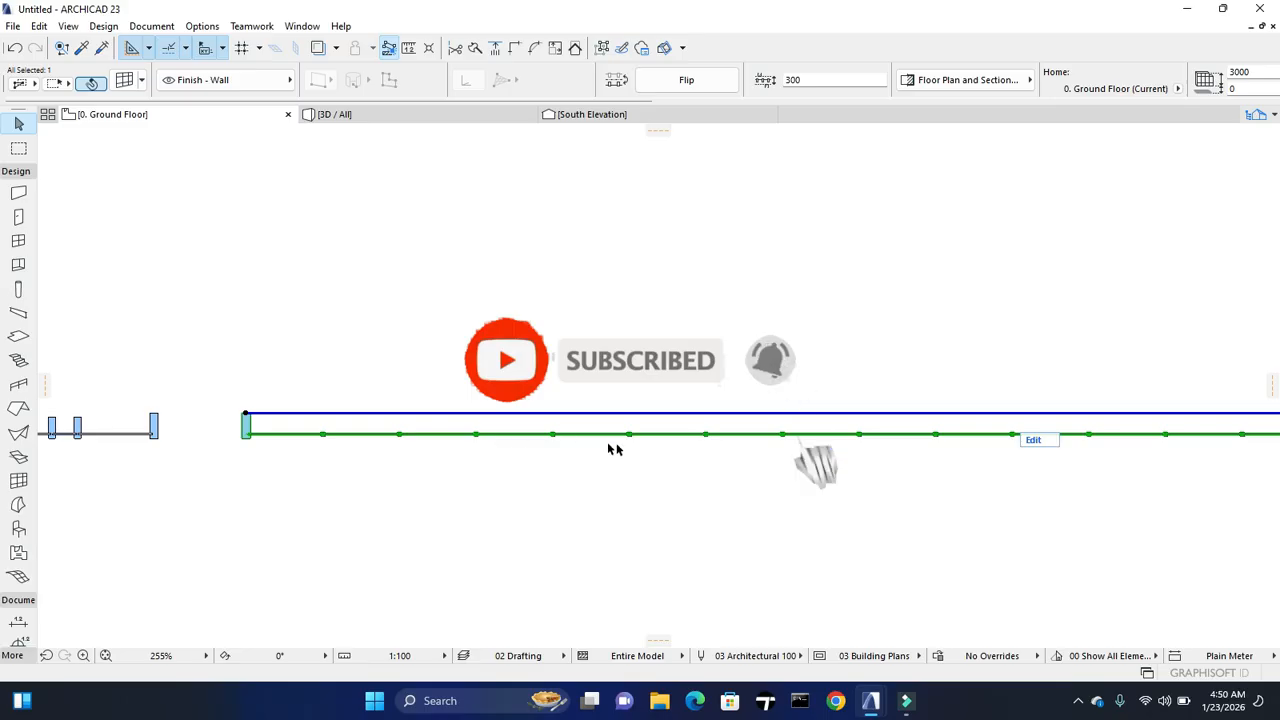
{"action": "middle_click_drag", "start_coordinate": [814, 423], "coordinate": [774, 438]}
{"action": "scroll", "coordinate": [361, 414], "scroll_direction": "down", "scroll_amount": 1}
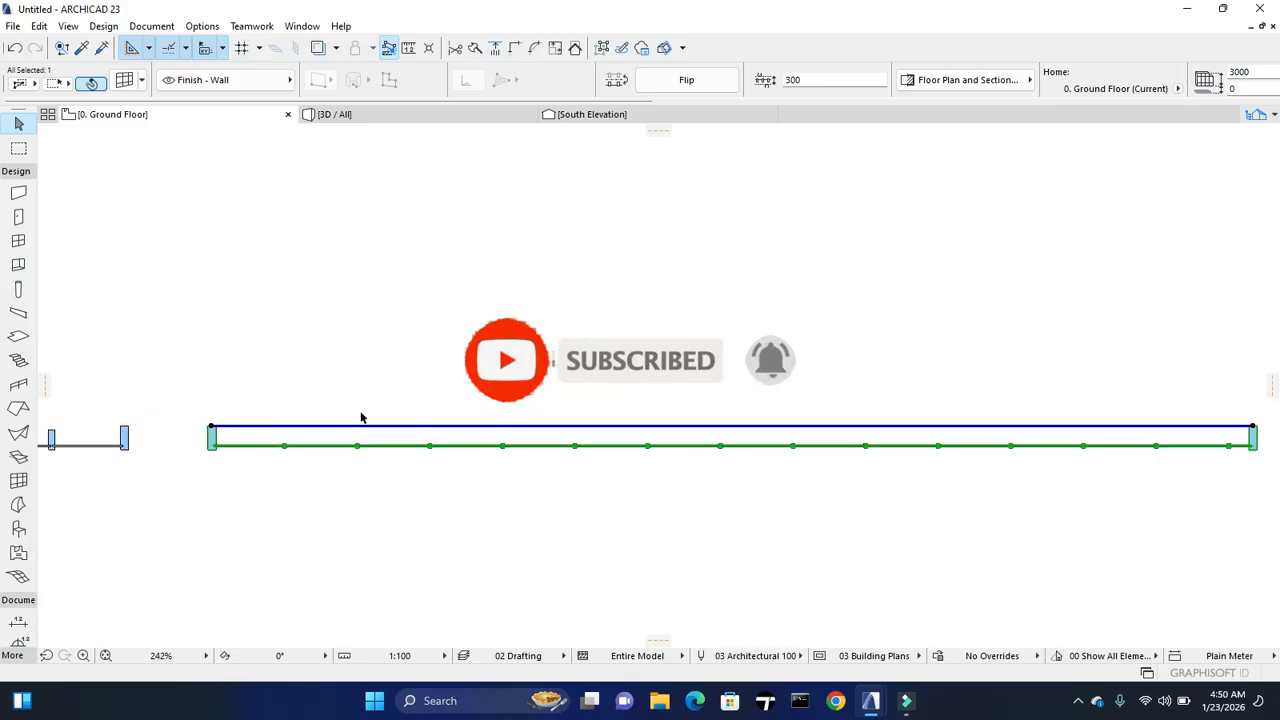
{"action": "scroll", "coordinate": [361, 418], "scroll_direction": "down", "scroll_amount": 3}
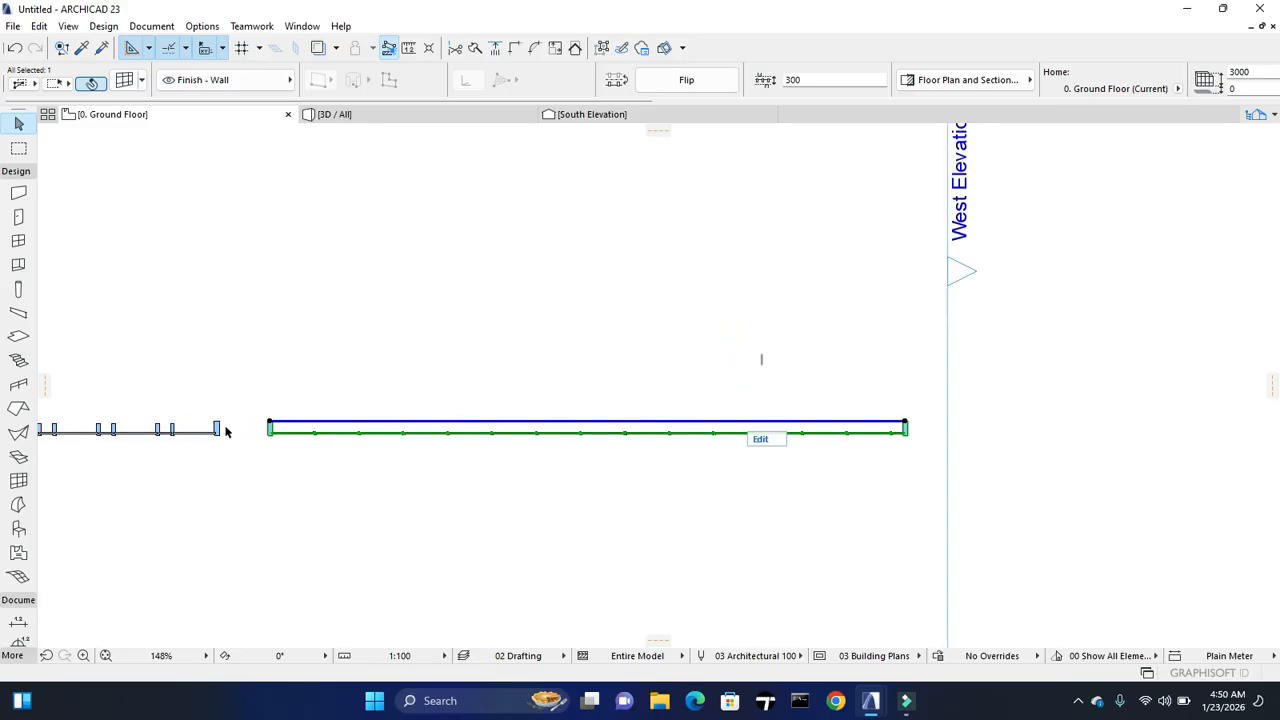
{"action": "left_click", "coordinate": [439, 117]}
{"action": "scroll", "coordinate": [495, 452], "scroll_direction": "up", "scroll_amount": 3}
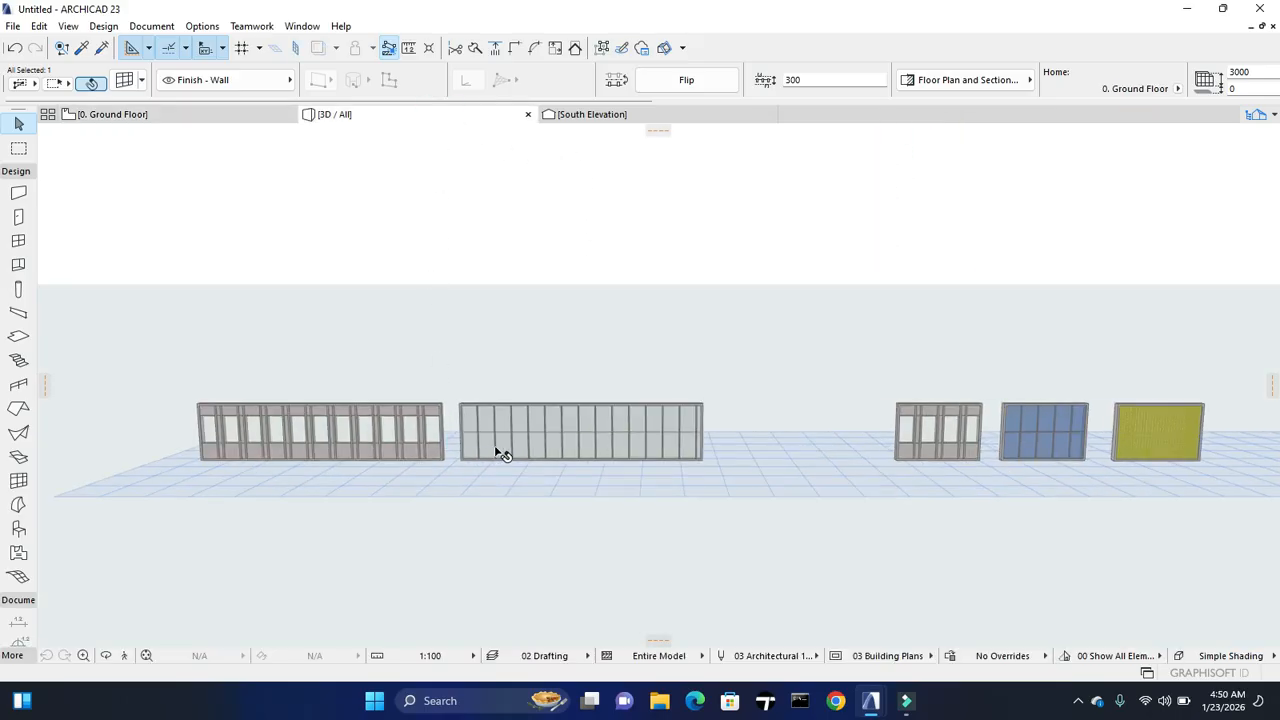
{"action": "scroll", "coordinate": [535, 462], "scroll_direction": "up", "scroll_amount": 2}
{"action": "scroll", "coordinate": [440, 437], "scroll_direction": "up", "scroll_amount": 4}
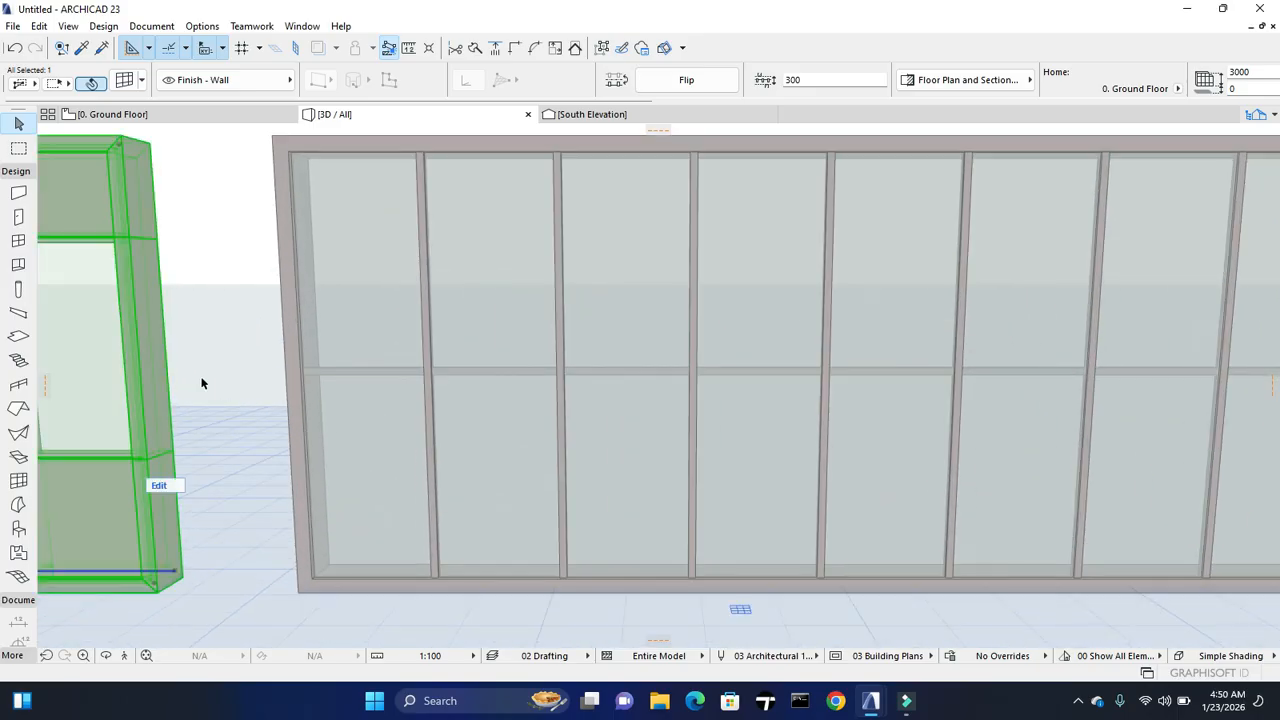
{"action": "right_click", "coordinate": [204, 373]}
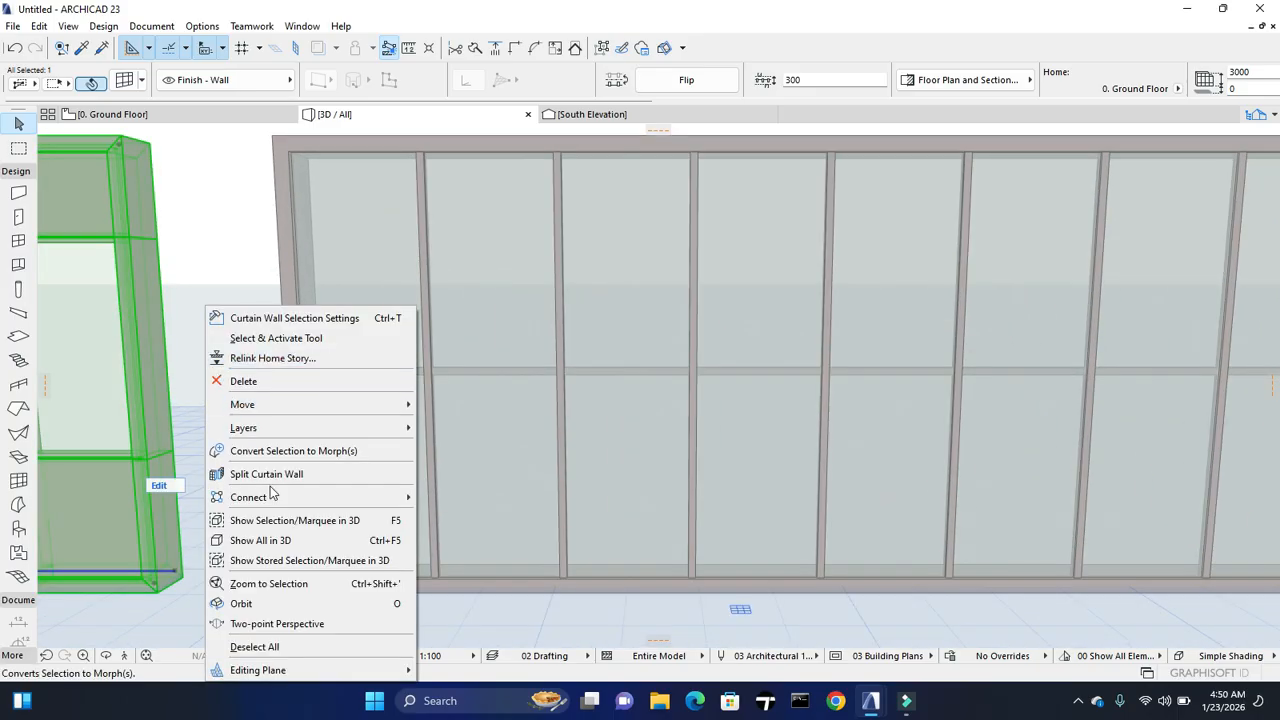
{"action": "left_click", "coordinate": [300, 605]}
{"action": "left_click_drag", "start_coordinate": [297, 603], "coordinate": [438, 450]}
{"action": "scroll", "coordinate": [440, 300], "scroll_direction": "up", "scroll_amount": 6}
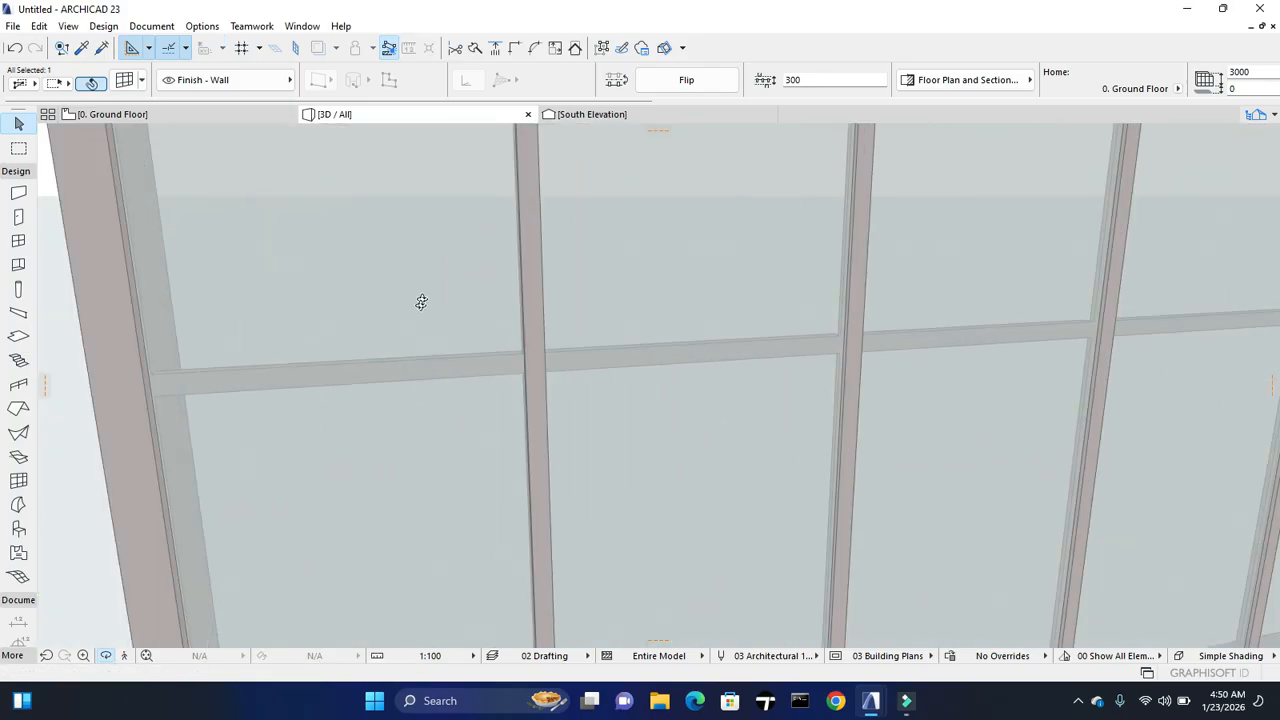
{"action": "left_click_drag", "start_coordinate": [682, 447], "coordinate": [626, 437]}
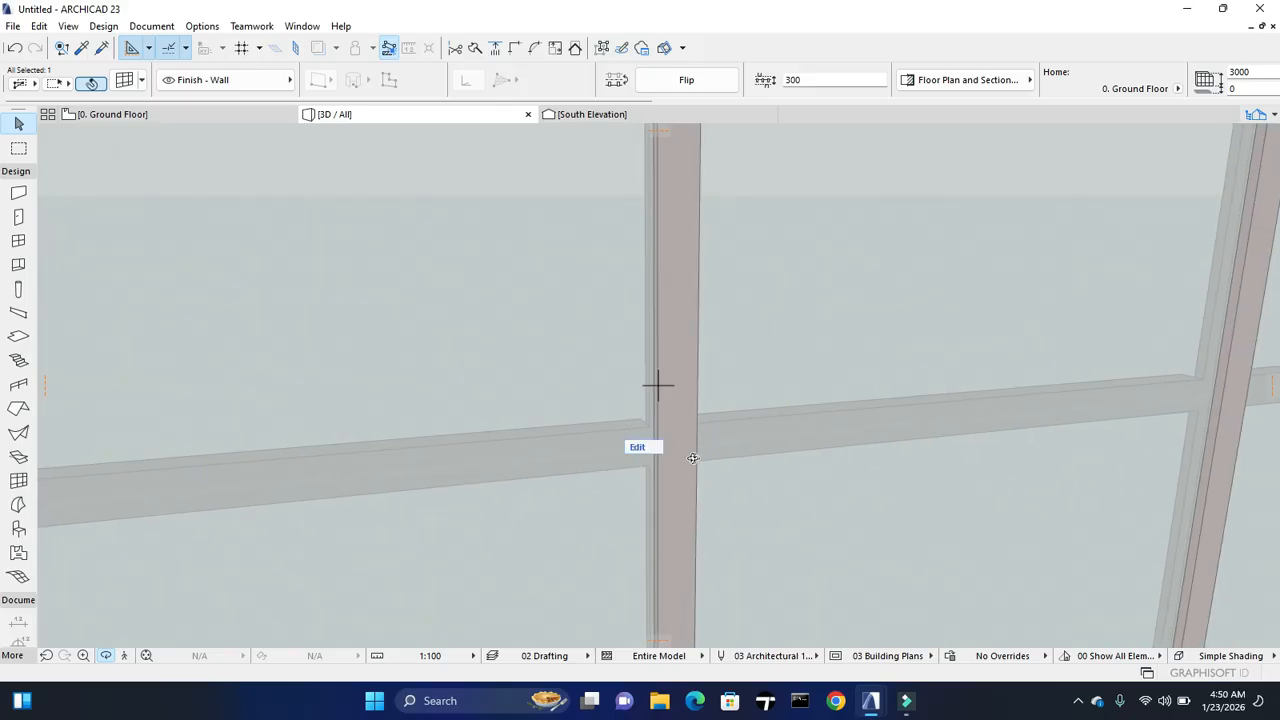
{"action": "left_click_drag", "start_coordinate": [614, 400], "coordinate": [611, 415]}
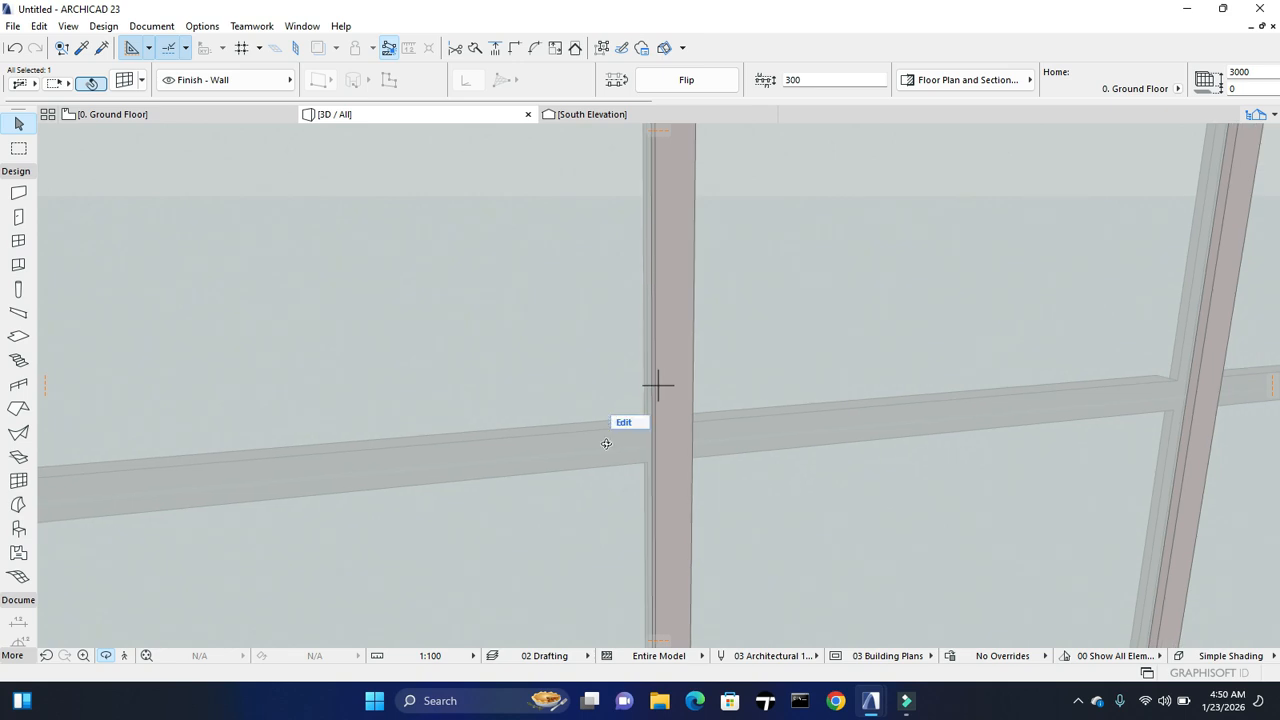
Set the transom frame's opposite-side depth dimension to 25 for the glass curtain wall and apply the settings
{"action": "left_click", "coordinate": [650, 415]}
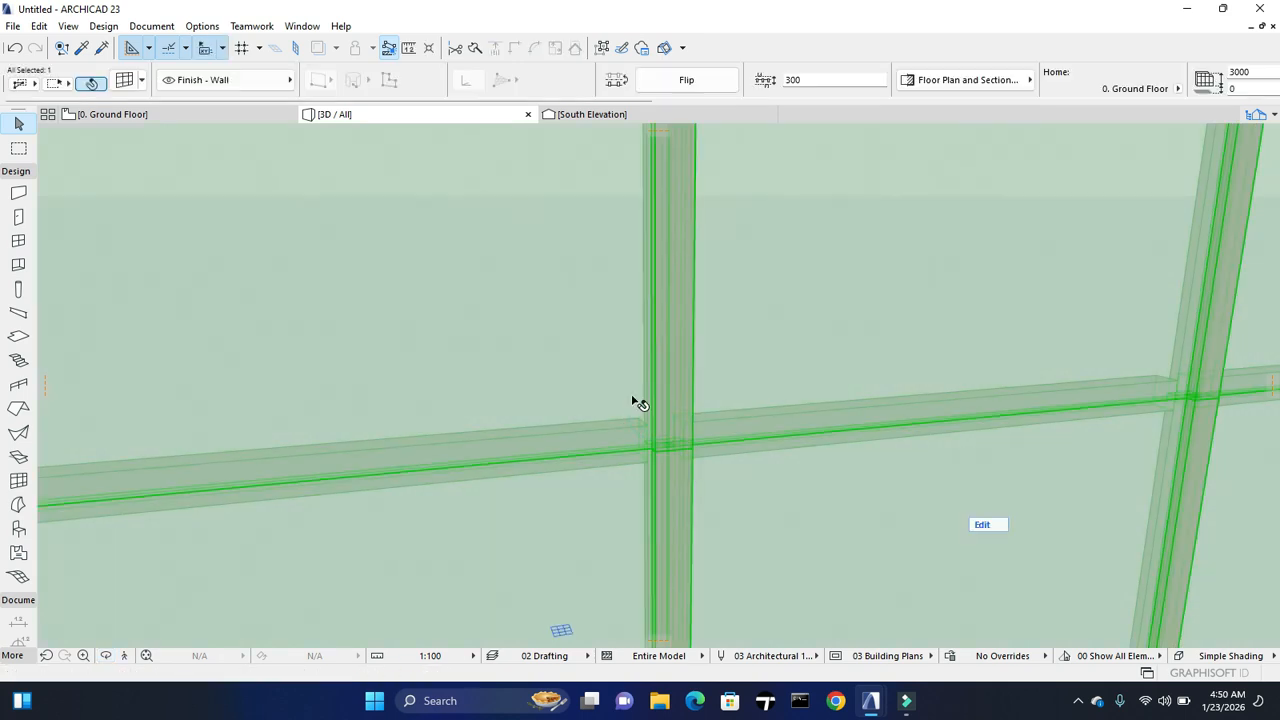
{"action": "key", "text": "ctrl+t"}
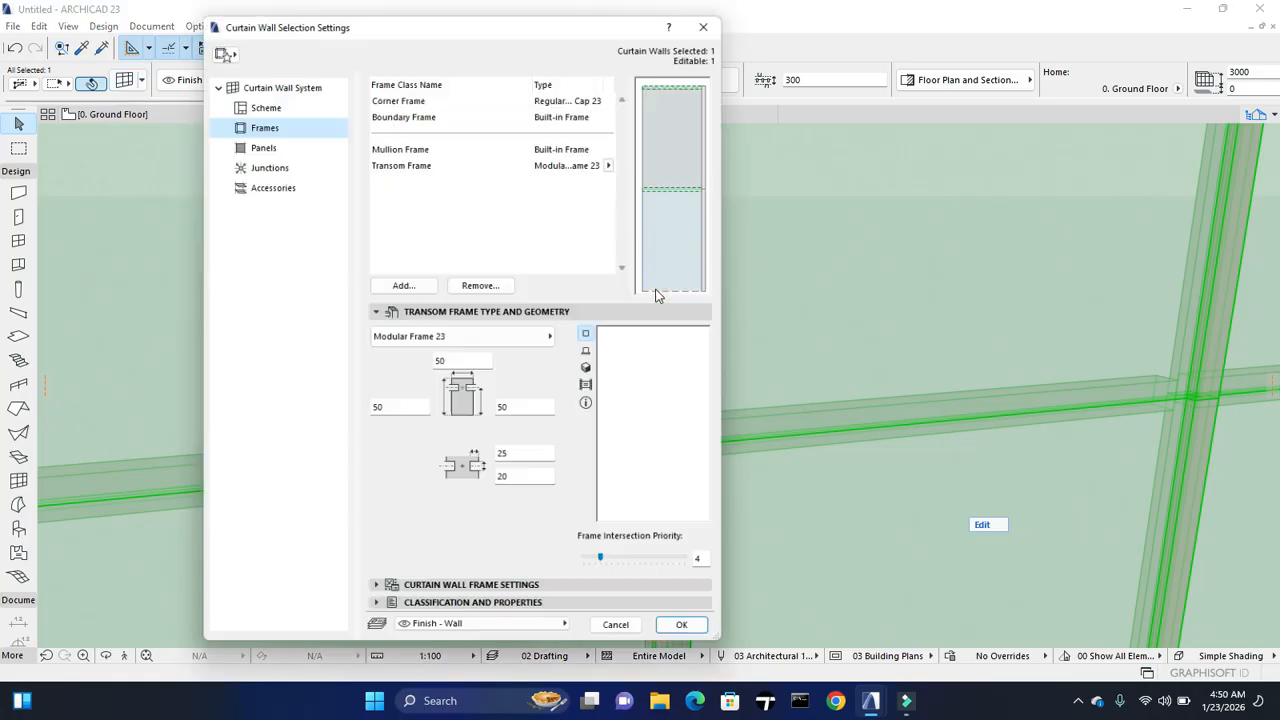
{"action": "left_click", "coordinate": [687, 193]}
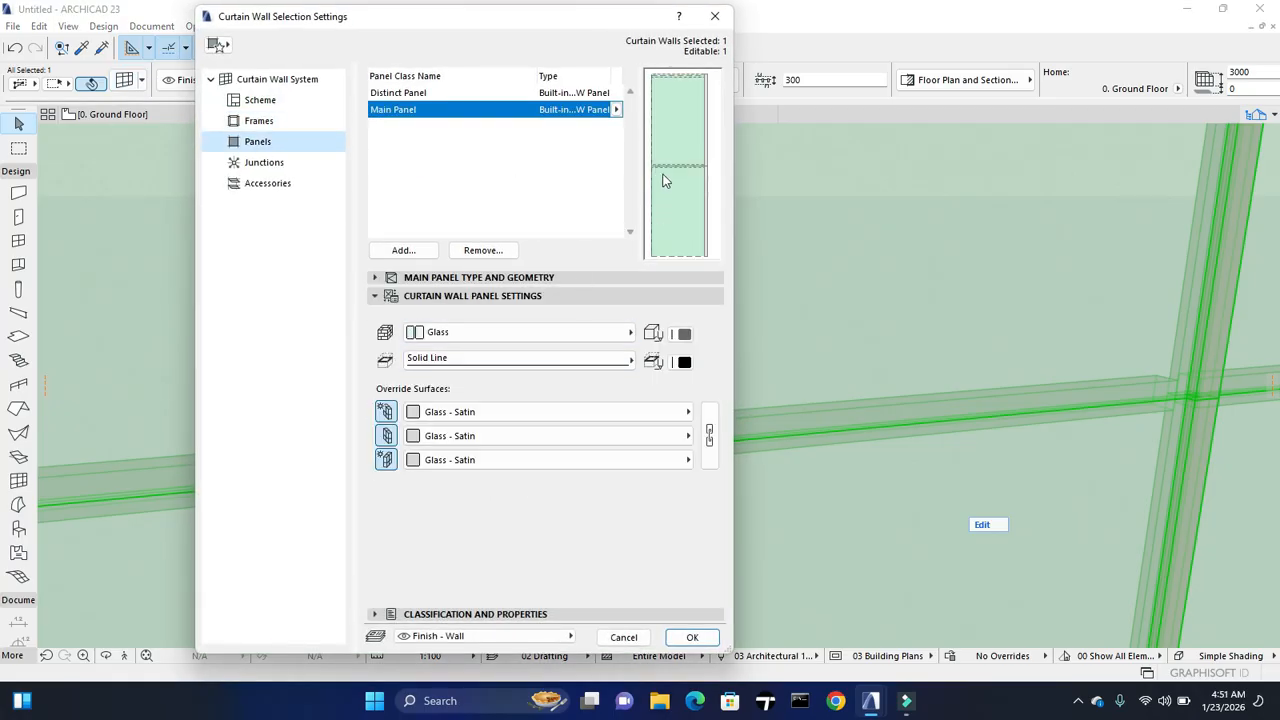
{"action": "left_click", "coordinate": [672, 168]}
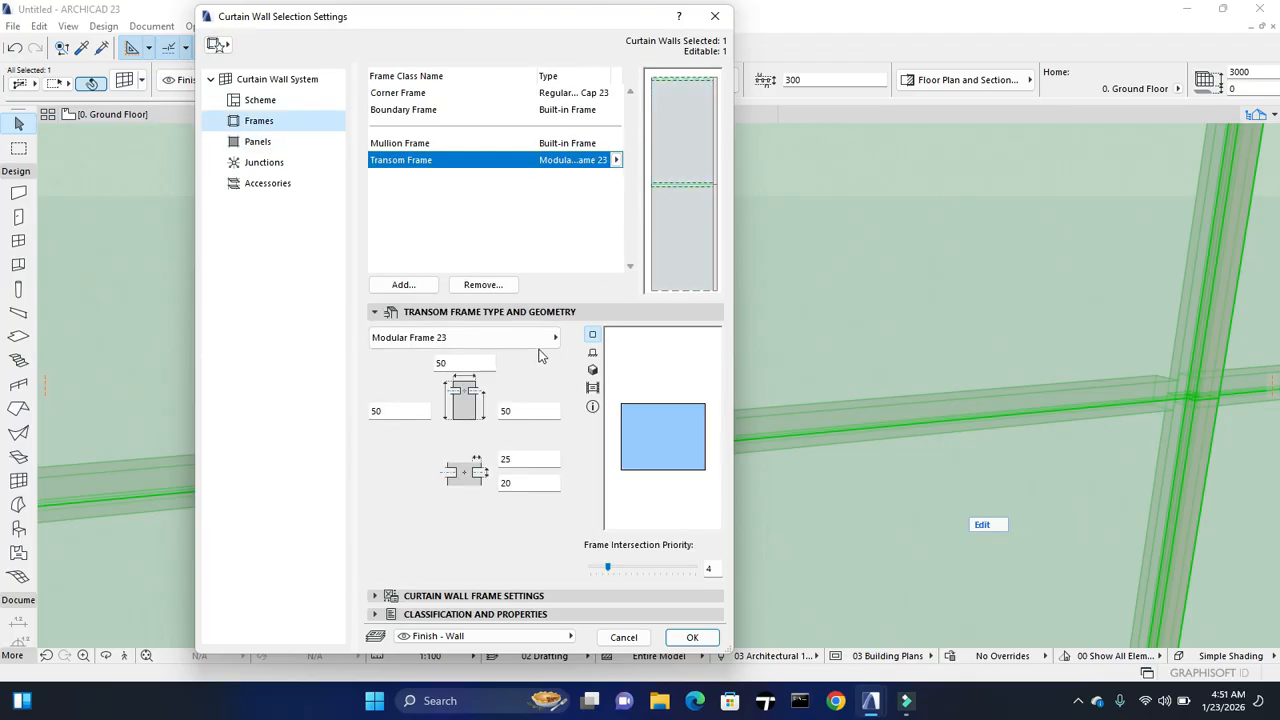
{"action": "left_click", "coordinate": [522, 459]}
{"action": "left_click", "coordinate": [528, 410]}
{"action": "type", "text": "25"}
{"action": "left_click", "coordinate": [398, 415]}
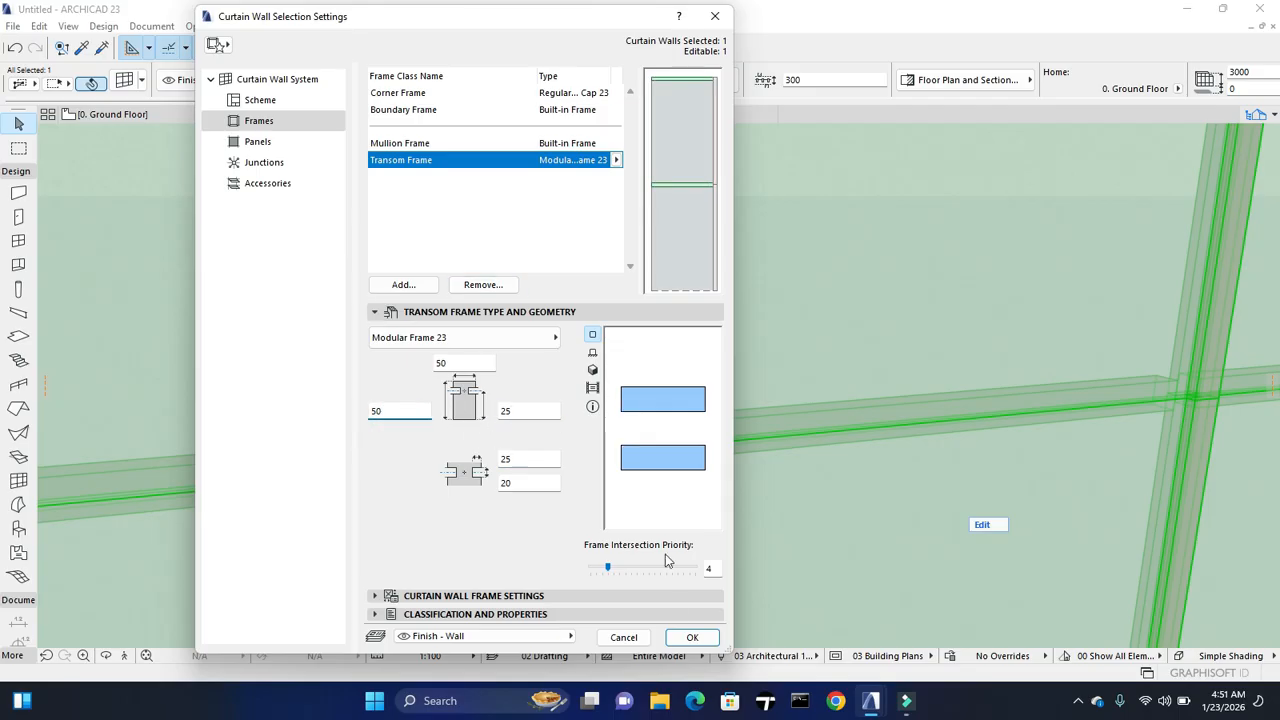
{"action": "left_click", "coordinate": [694, 638]}
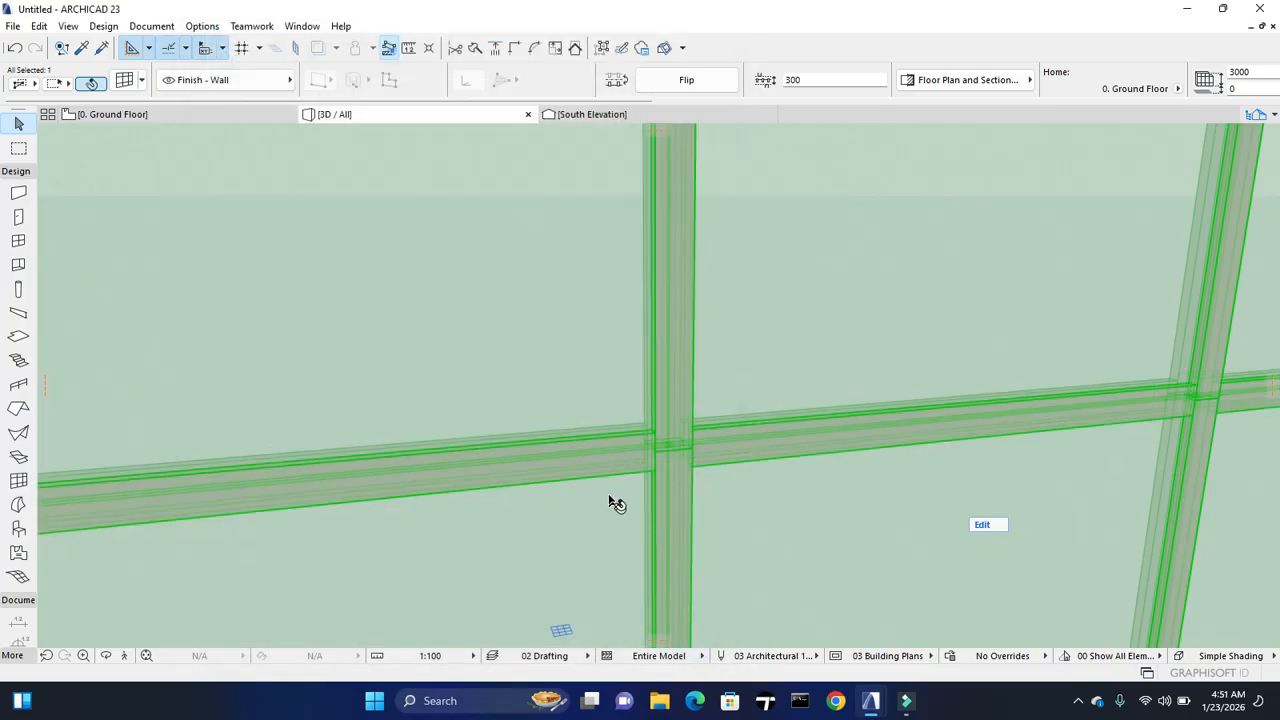
Deselect the glass curtain wall and examine its transoms and mullions across the full length in 3D
{"action": "key", "text": "Escape"}
{"action": "scroll", "coordinate": [544, 398], "scroll_direction": "down", "scroll_amount": 6}
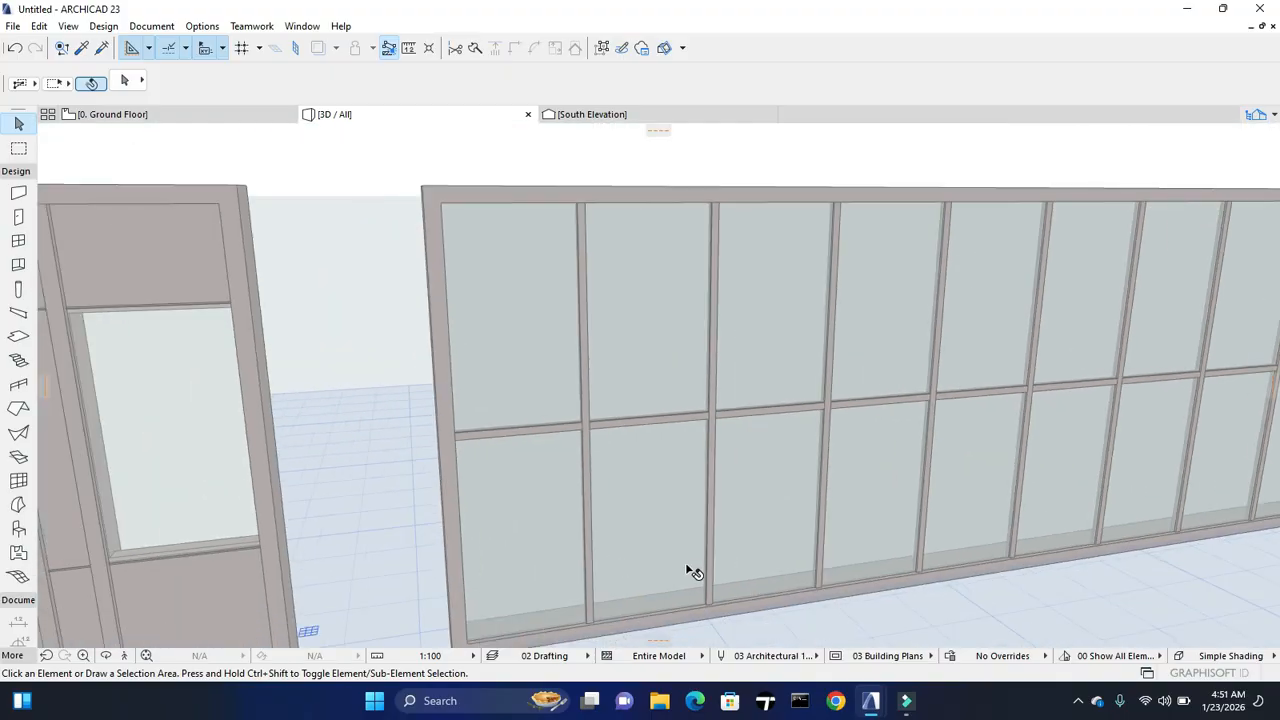
{"action": "scroll", "coordinate": [751, 420], "scroll_direction": "down", "scroll_amount": 6}
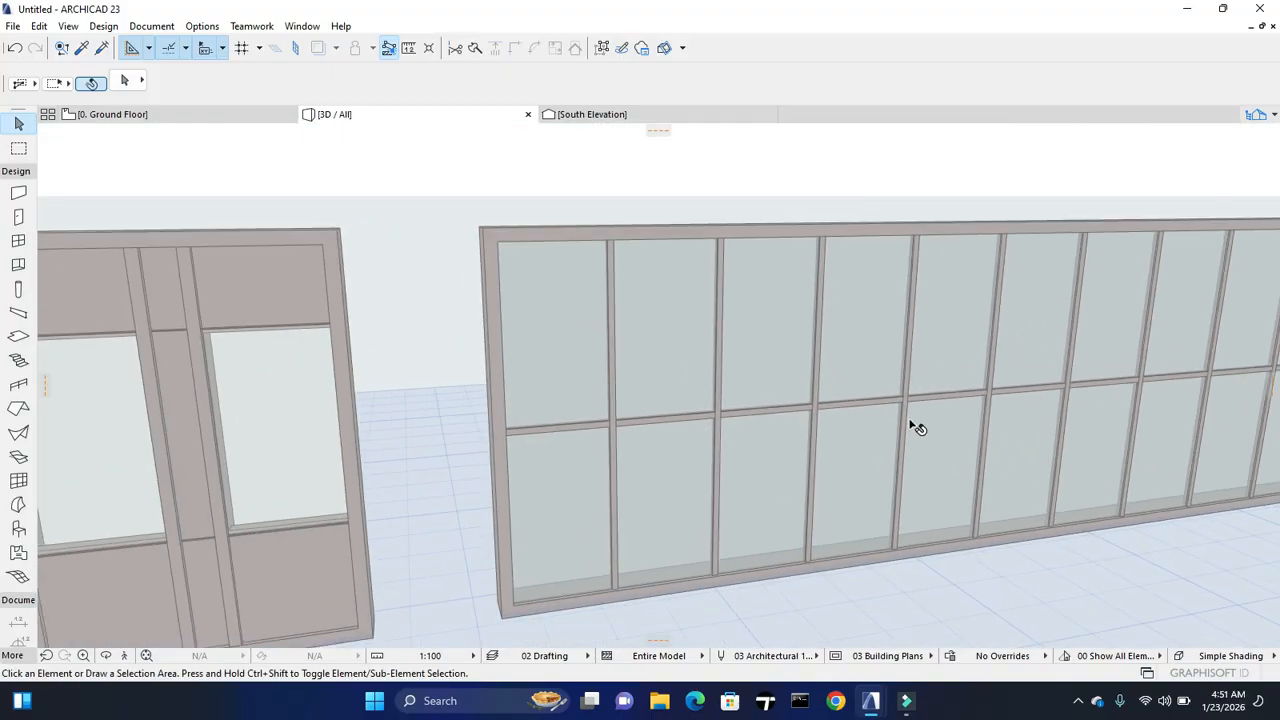
{"action": "scroll", "coordinate": [760, 357], "scroll_direction": "down", "scroll_amount": 4}
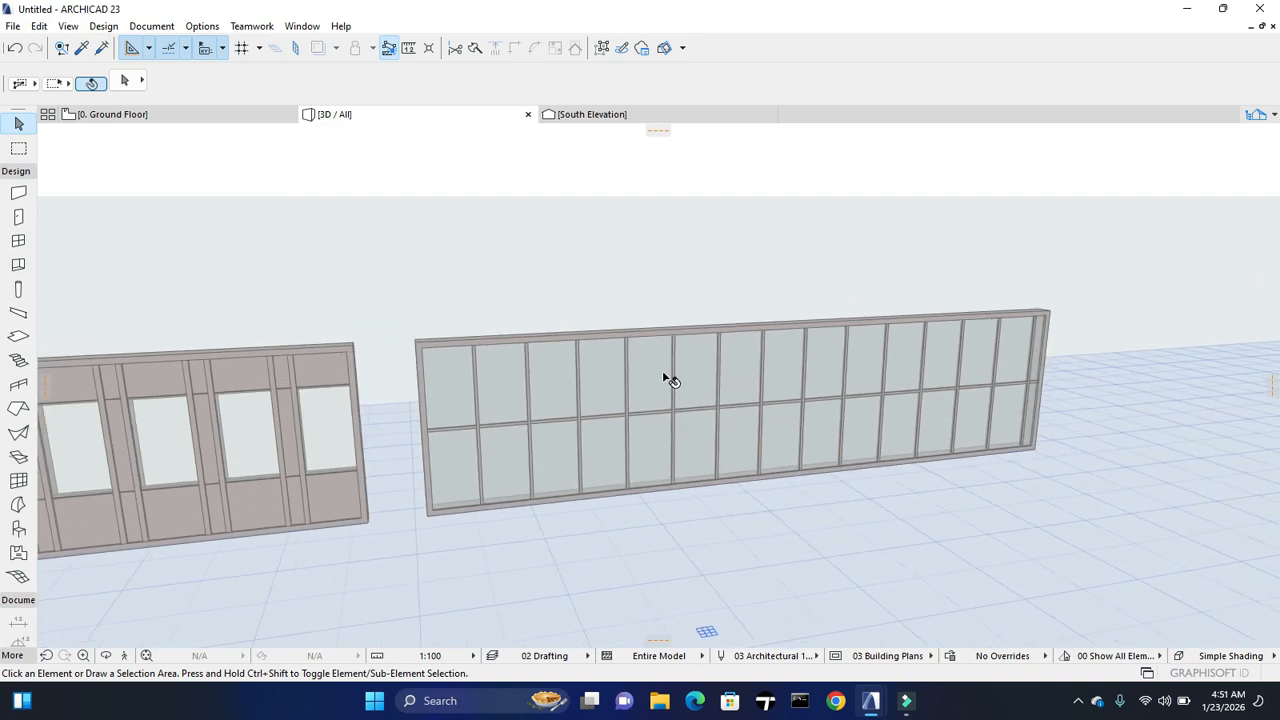
{"action": "scroll", "coordinate": [434, 345], "scroll_direction": "down", "scroll_amount": 5}
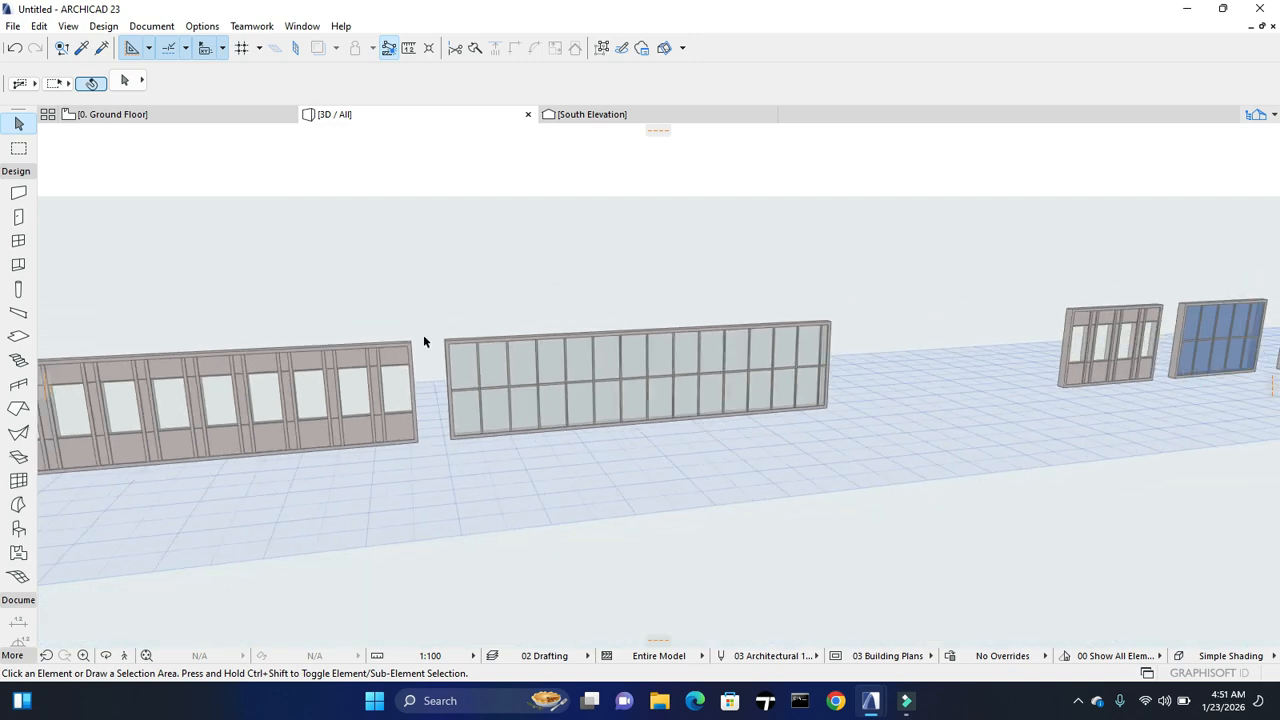
Examine the lattice panel pattern and frame of the third sample curtain wall from different angles in 3D
{"action": "scroll", "coordinate": [1150, 348], "scroll_direction": "up", "scroll_amount": 6}
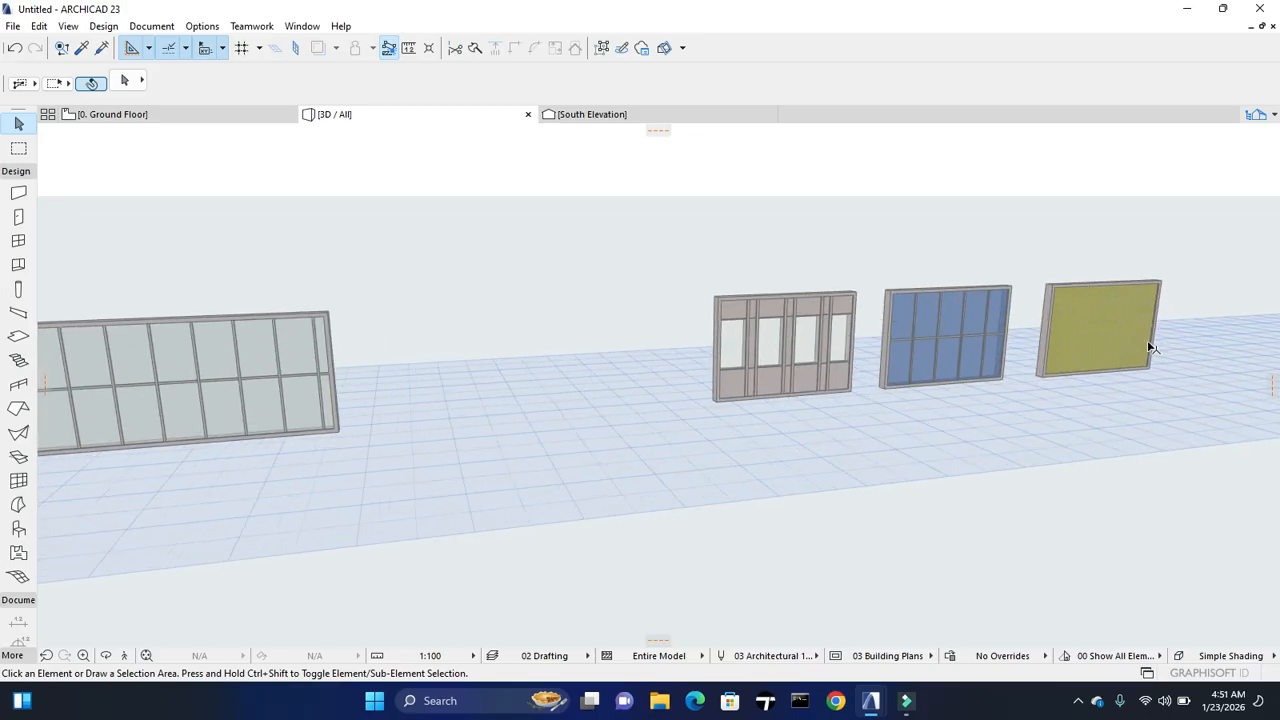
{"action": "right_click", "coordinate": [964, 445]}
{"action": "left_click", "coordinate": [350, 400]}
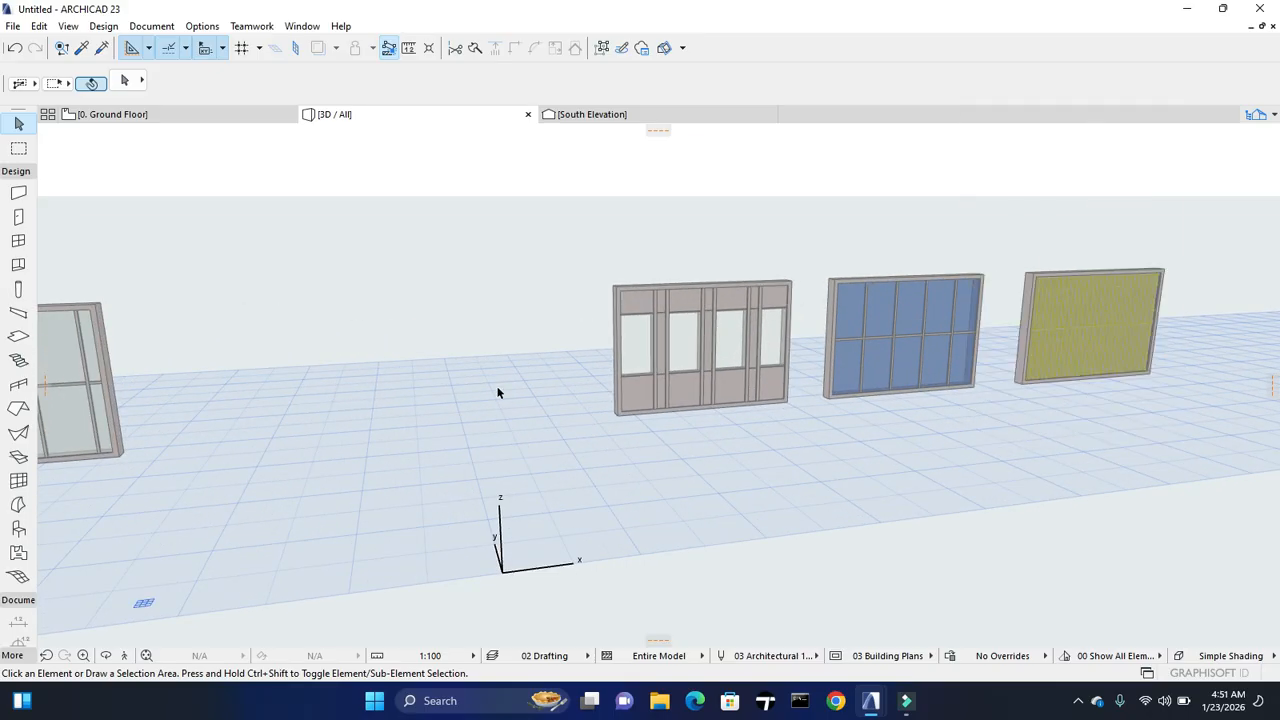
{"action": "scroll", "coordinate": [499, 392], "scroll_direction": "down", "scroll_amount": 3}
{"action": "scroll", "coordinate": [866, 345], "scroll_direction": "up", "scroll_amount": 6}
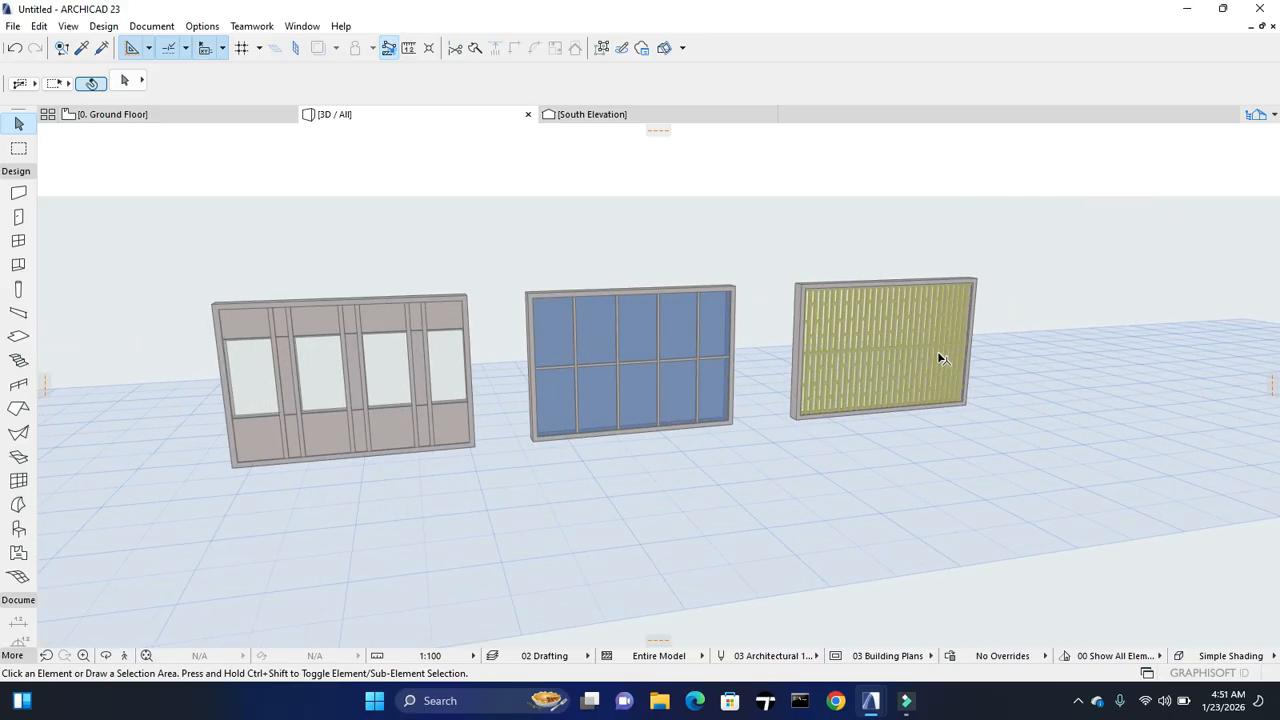
{"action": "scroll", "coordinate": [886, 350], "scroll_direction": "up", "scroll_amount": 5}
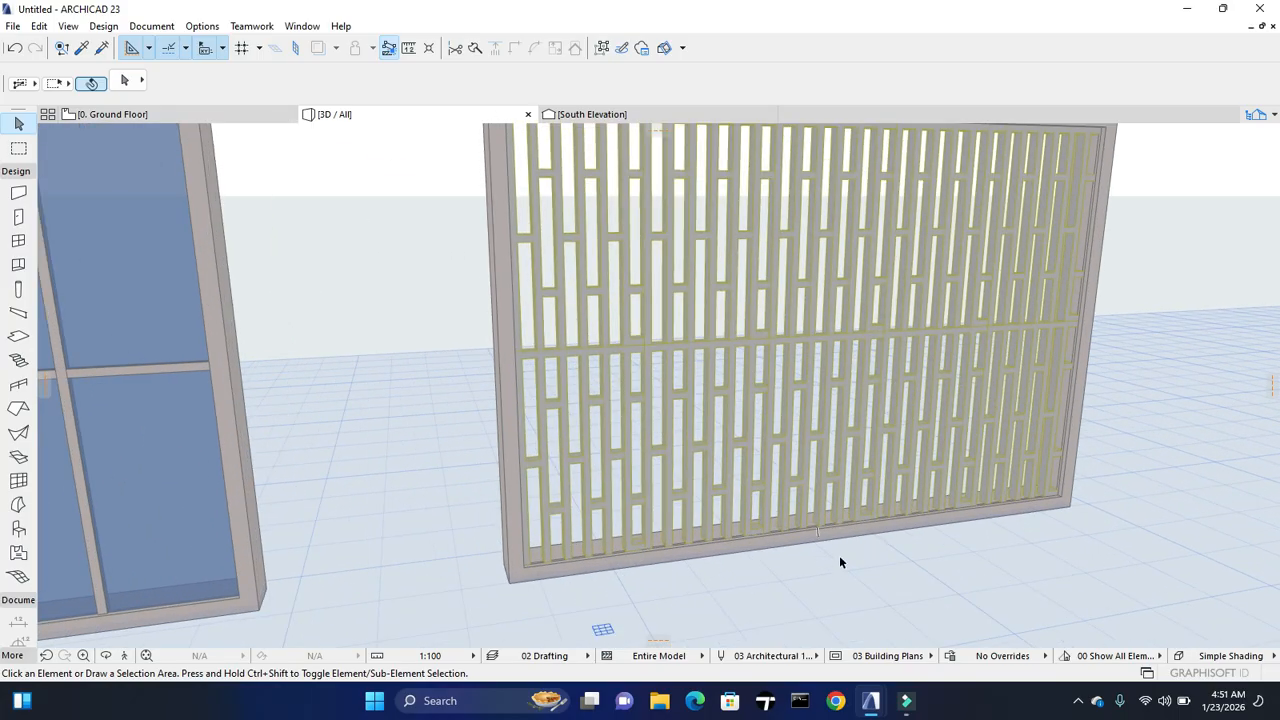
{"action": "scroll", "coordinate": [445, 360], "scroll_direction": "down", "scroll_amount": 2}
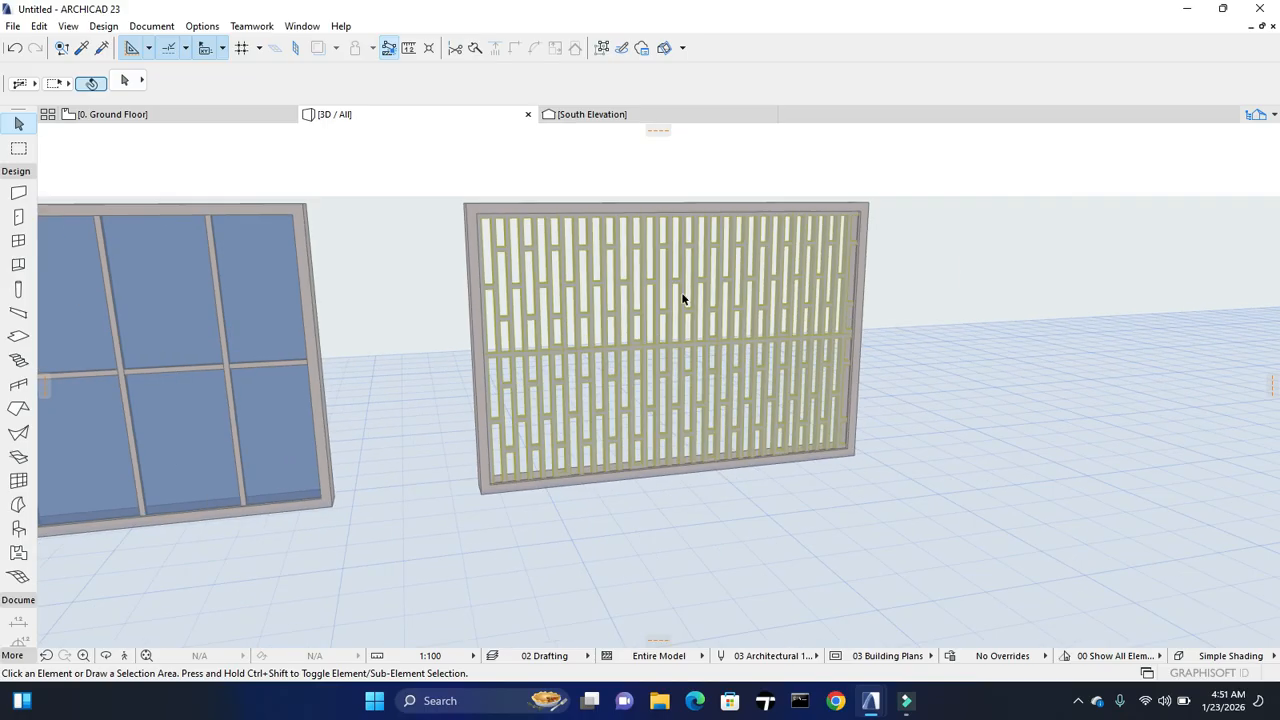
{"action": "scroll", "coordinate": [683, 292], "scroll_direction": "up", "scroll_amount": 3}
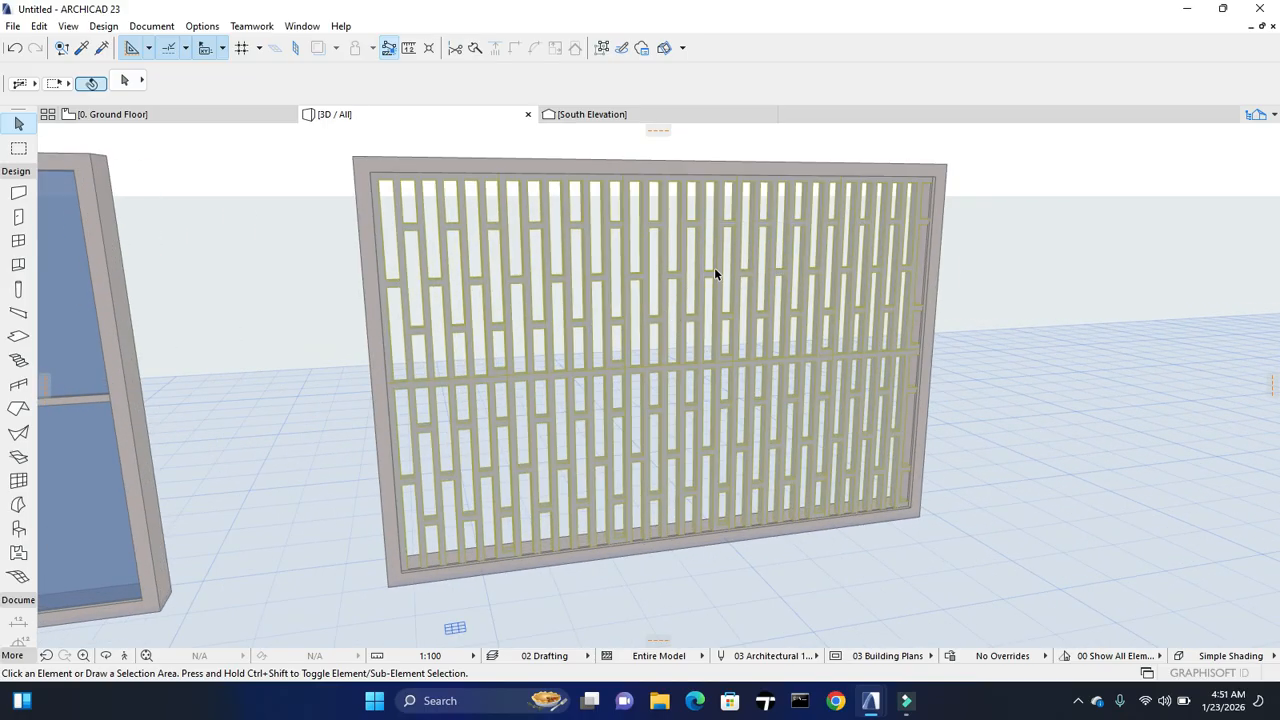
{"action": "scroll", "coordinate": [930, 333], "scroll_direction": "down", "scroll_amount": 2}
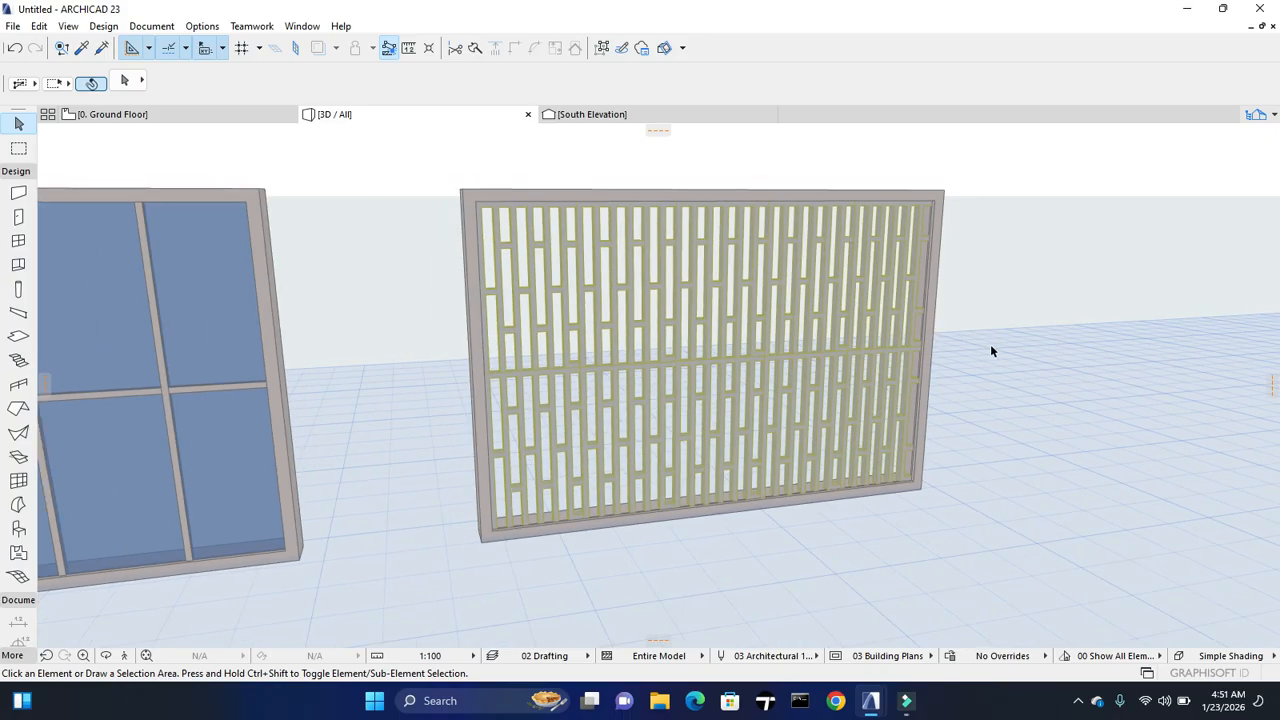
{"action": "right_click", "coordinate": [994, 292]}
{"action": "left_click", "coordinate": [1022, 566]}
{"action": "left_click_drag", "start_coordinate": [980, 520], "coordinate": [803, 484]}
{"action": "scroll", "coordinate": [803, 484], "scroll_direction": "down", "scroll_amount": 3}
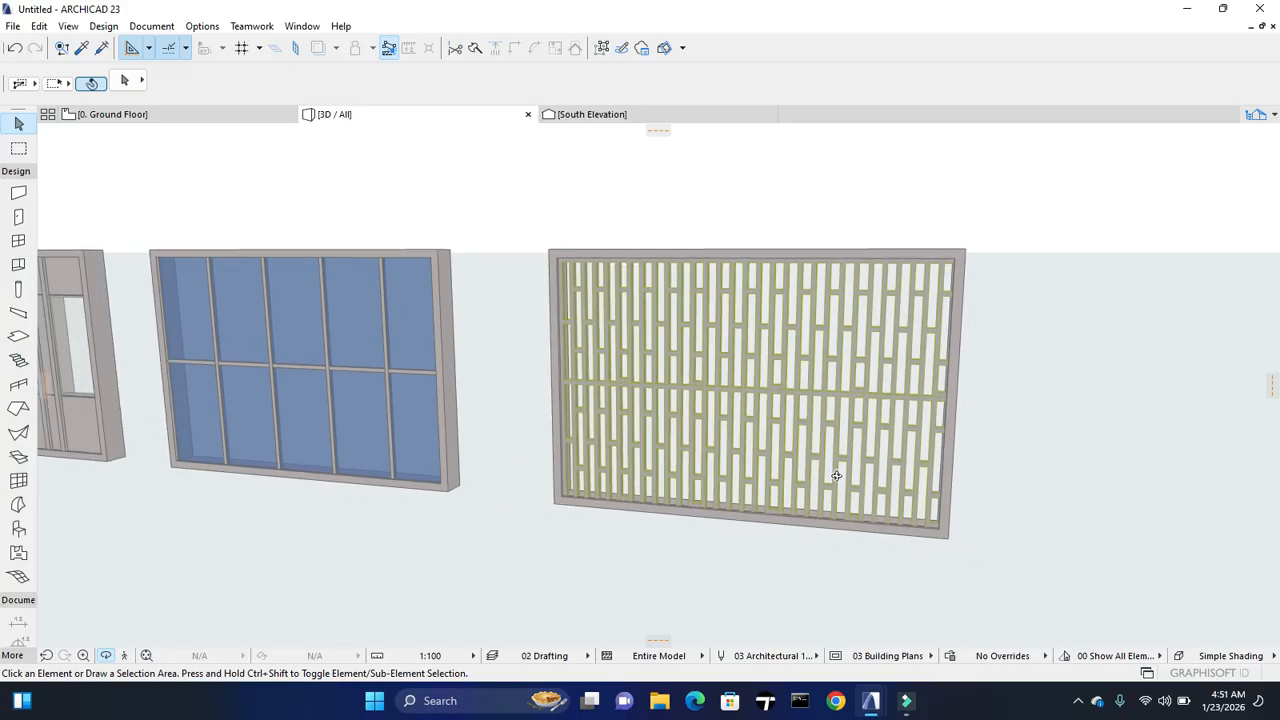
Examine the row of sample curtain walls side by side in 3D
{"action": "scroll", "coordinate": [609, 437], "scroll_direction": "down", "scroll_amount": 4}
{"action": "middle_click_drag", "start_coordinate": [486, 395], "coordinate": [870, 417]}
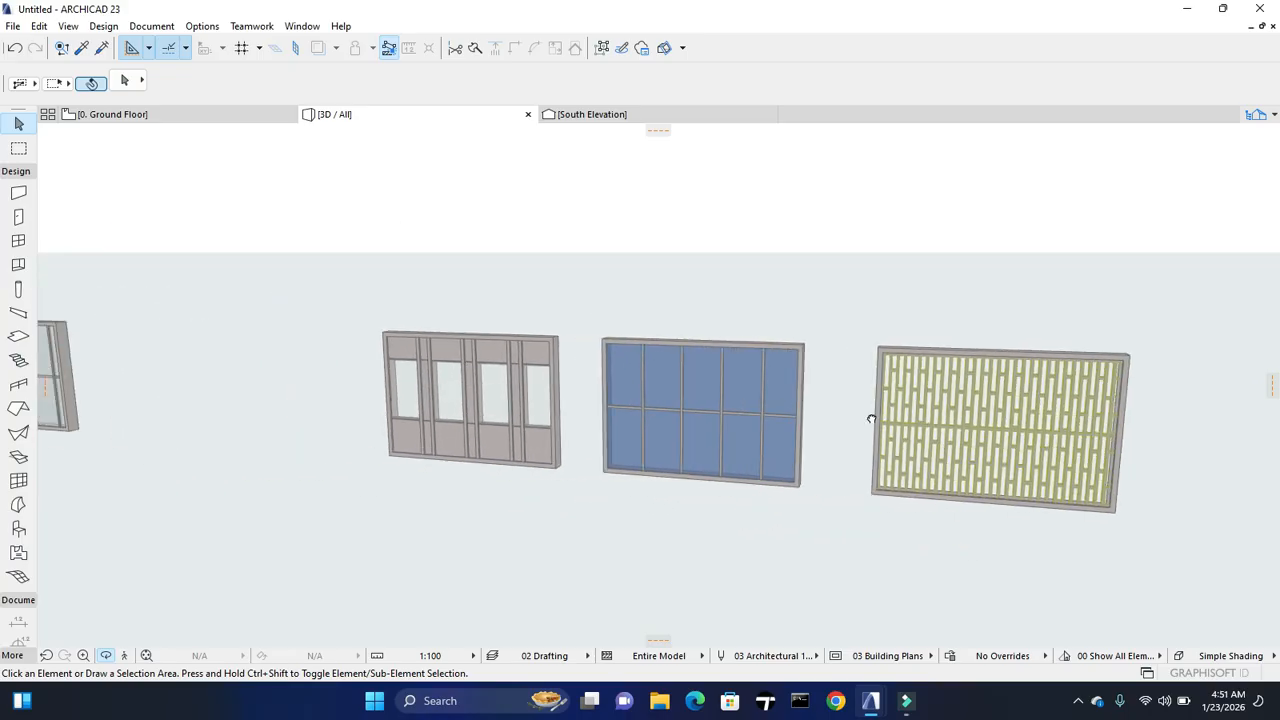
{"action": "middle_click_drag", "start_coordinate": [572, 375], "coordinate": [836, 397]}
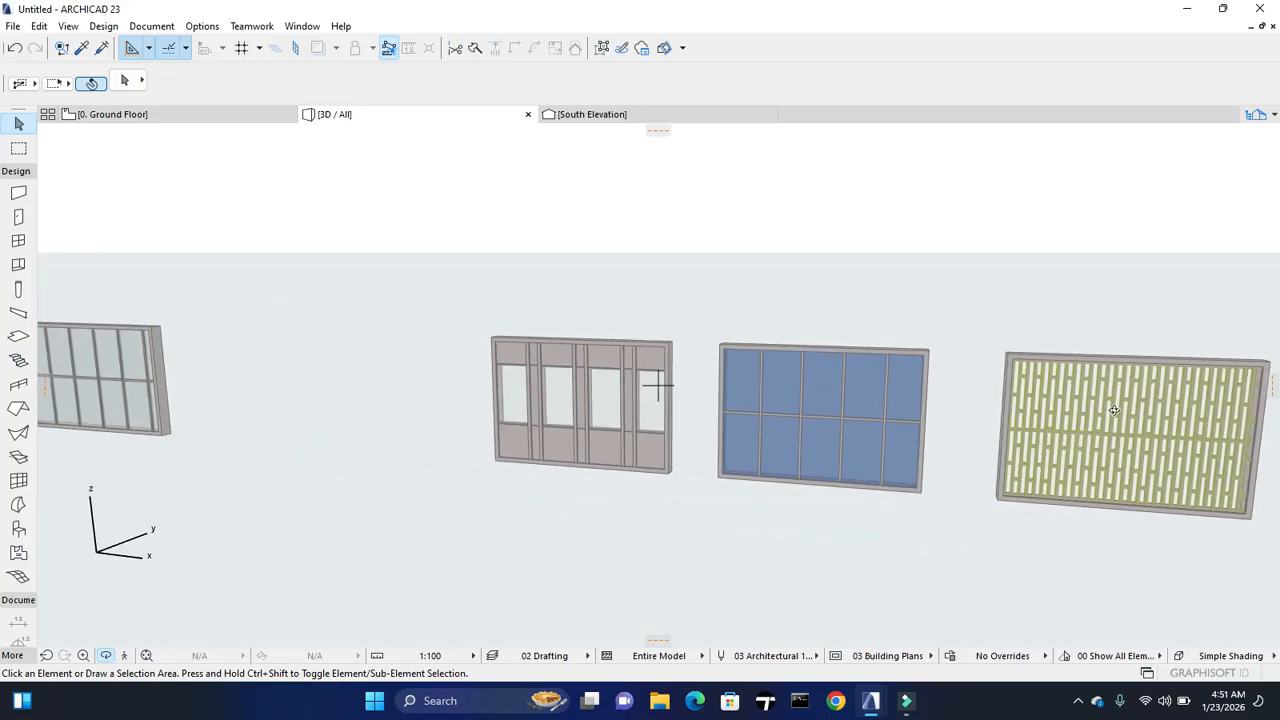
{"action": "scroll", "coordinate": [130, 363], "scroll_direction": "up", "scroll_amount": 4}
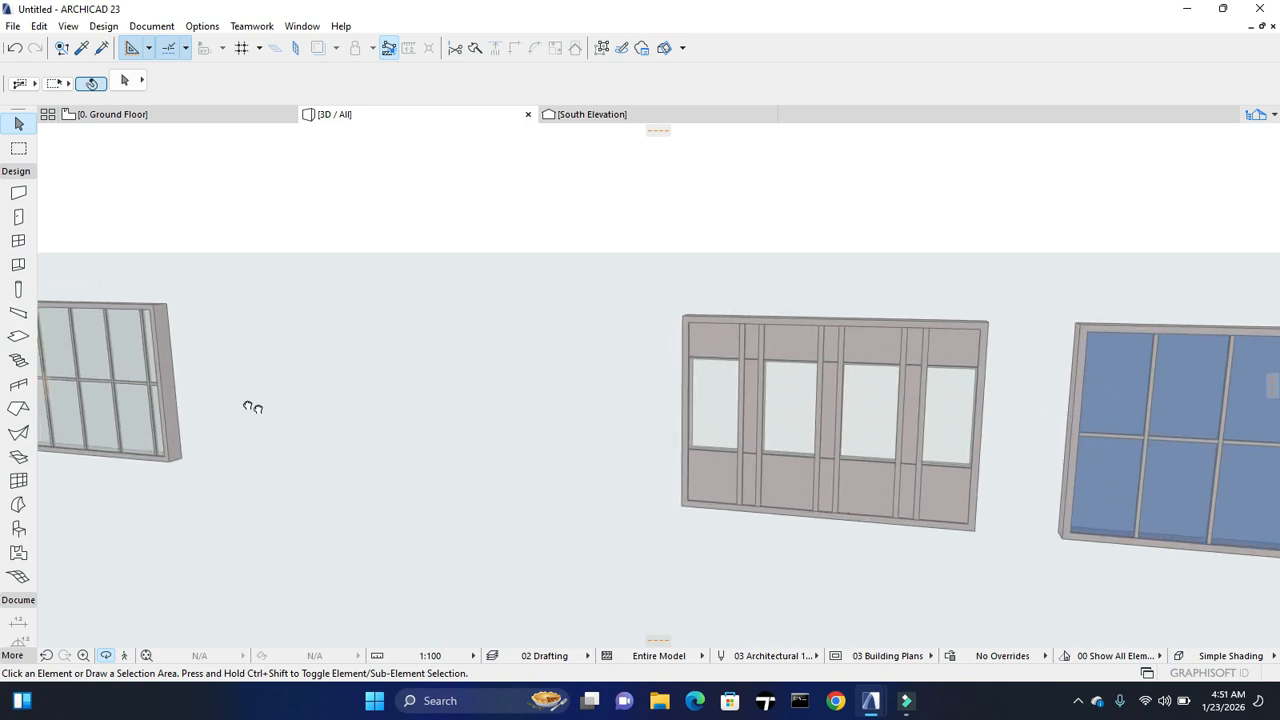
{"action": "middle_click_drag", "start_coordinate": [251, 406], "coordinate": [314, 413]}
Shorten the westernmost curtain wall on the ground floor plan by moving its eastern end node inward
{"action": "left_click", "coordinate": [195, 119]}
{"action": "left_click", "coordinate": [192, 114]}
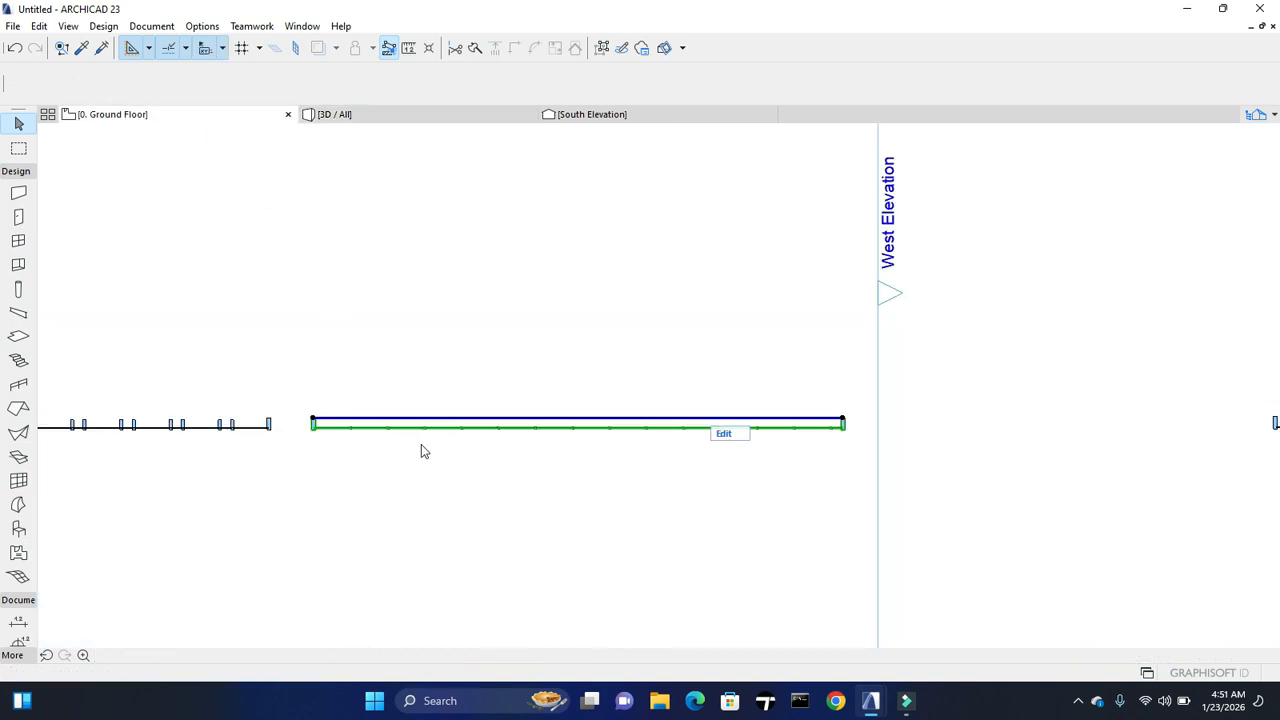
{"action": "scroll", "coordinate": [460, 395], "scroll_direction": "down", "scroll_amount": 3}
{"action": "left_click", "coordinate": [449, 399]}
{"action": "left_click", "coordinate": [334, 417]}
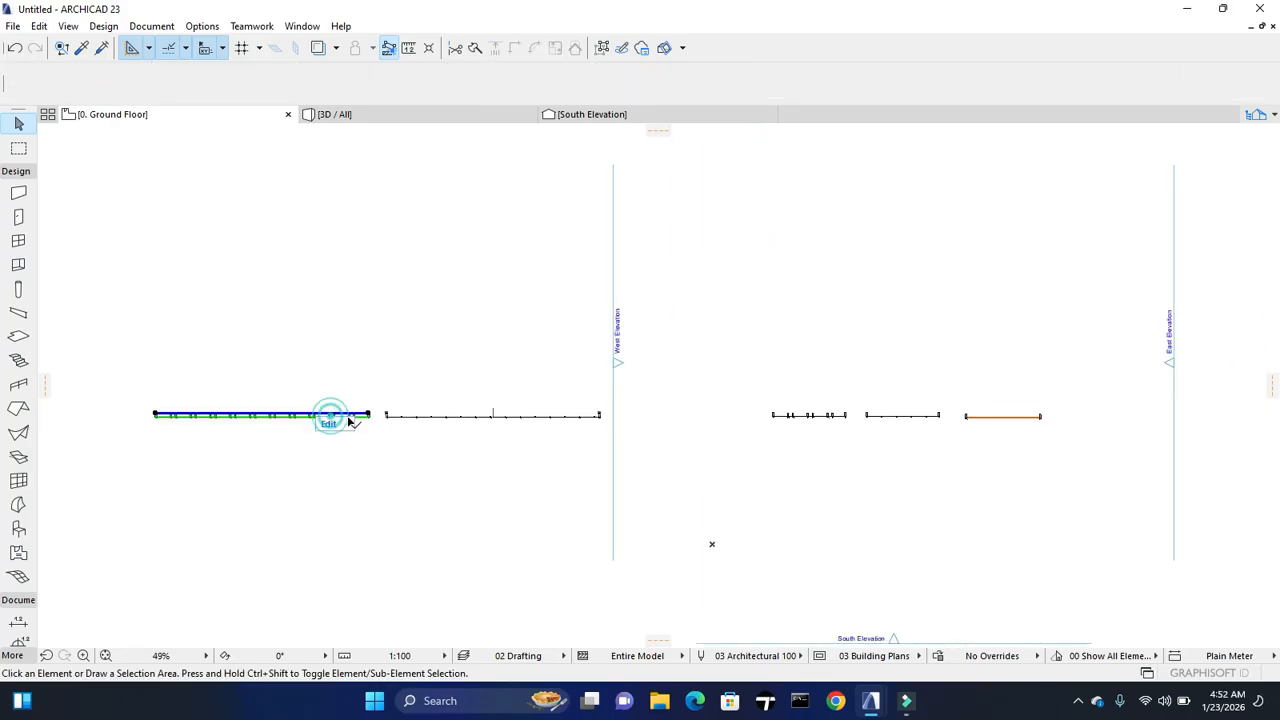
{"action": "left_click", "coordinate": [368, 415]}
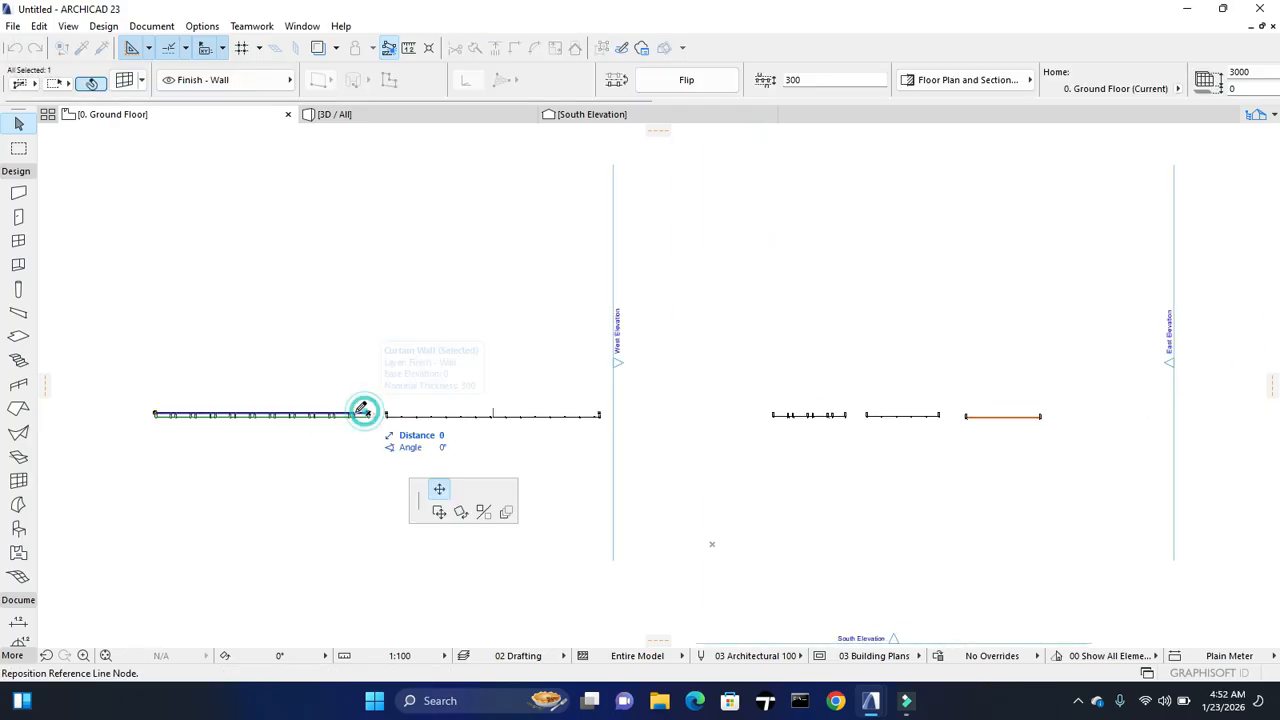
{"action": "left_click", "coordinate": [300, 413]}
Shorten the curtain wall just west of the West Elevation line from its eastern end and move it closer to the westernmost wall
{"action": "left_click", "coordinate": [531, 415]}
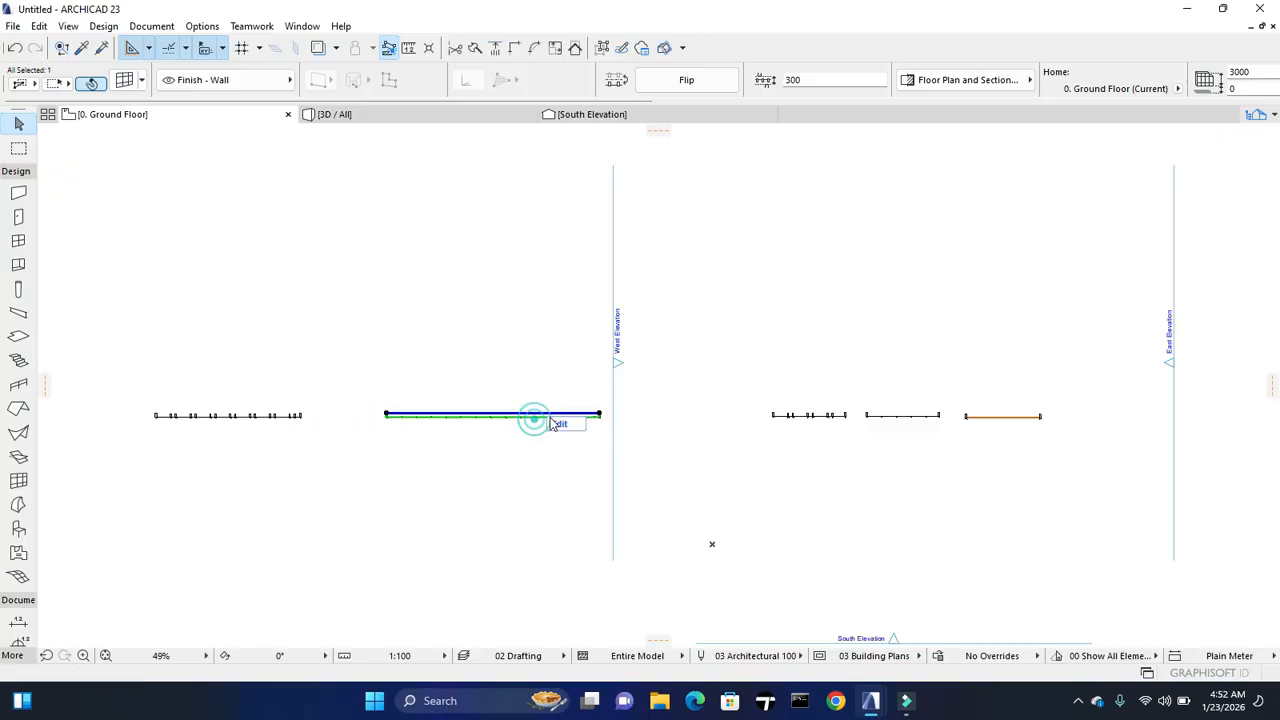
{"action": "left_click", "coordinate": [600, 415]}
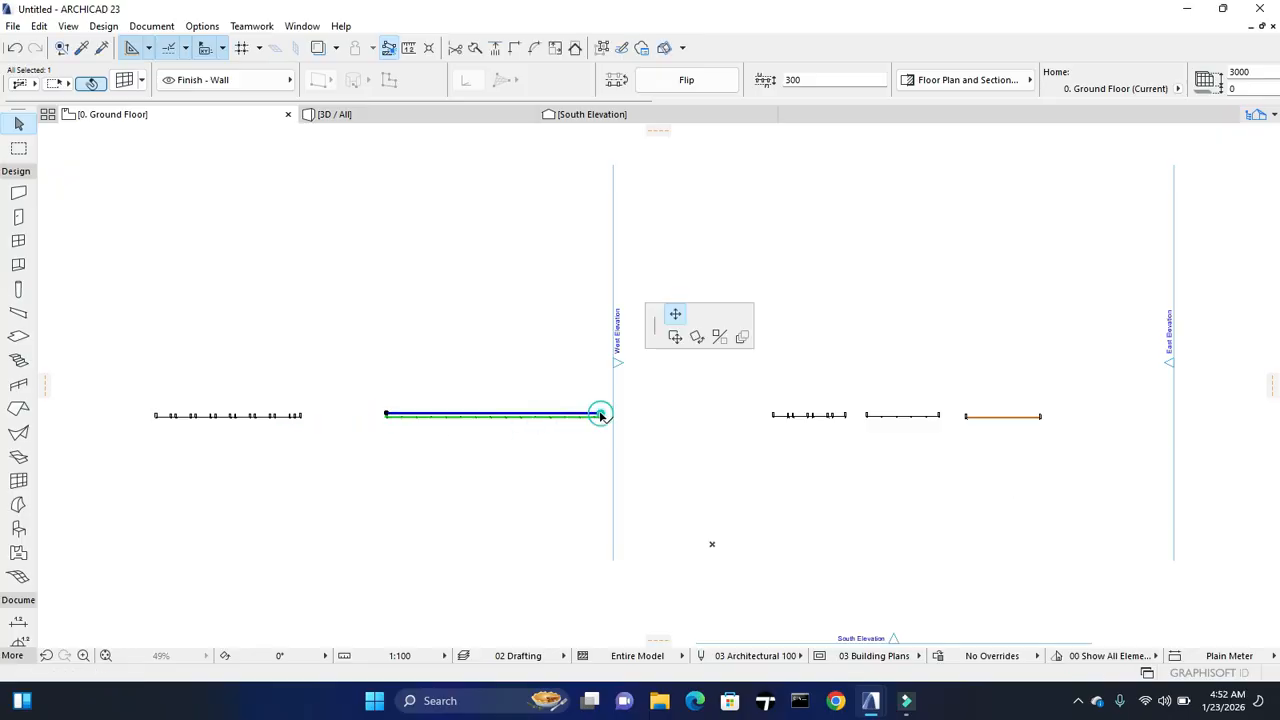
{"action": "left_click", "coordinate": [543, 414]}
{"action": "key", "text": "ctrl+d"}
{"action": "left_click", "coordinate": [492, 415]}
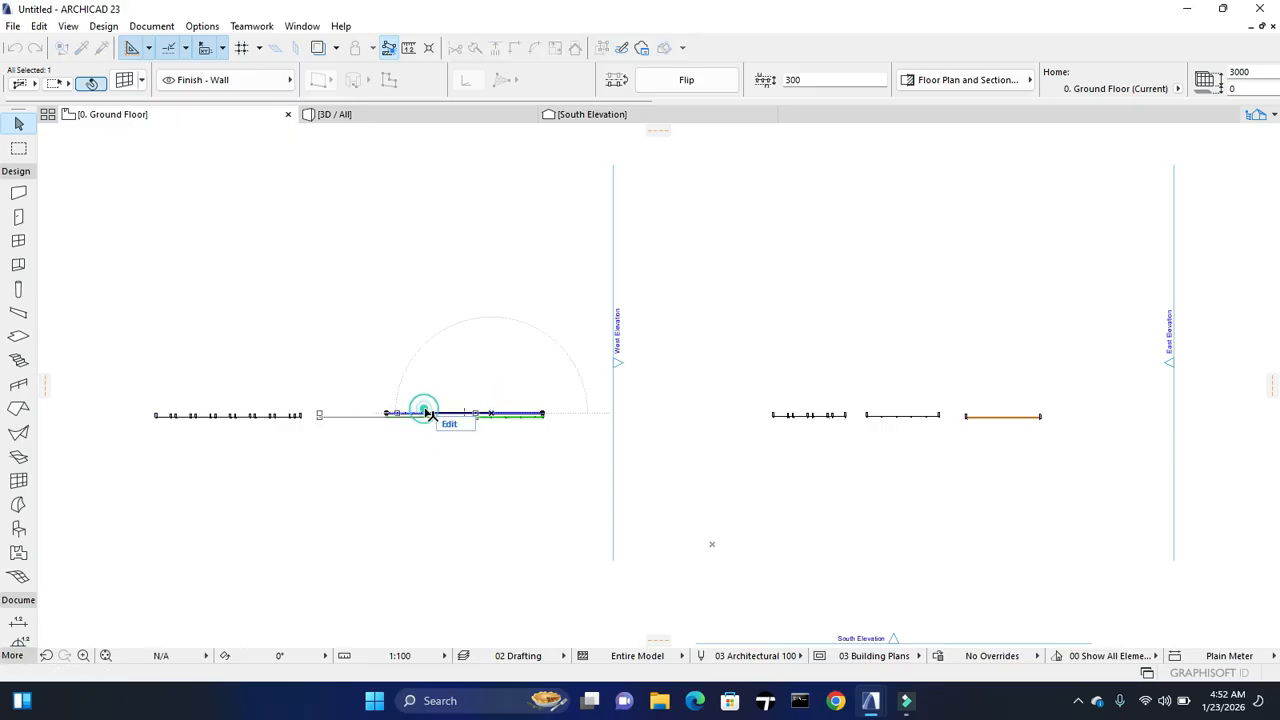
{"action": "left_click", "coordinate": [426, 415]}
{"action": "left_click", "coordinate": [594, 426]}
{"action": "left_click", "coordinate": [399, 415]}
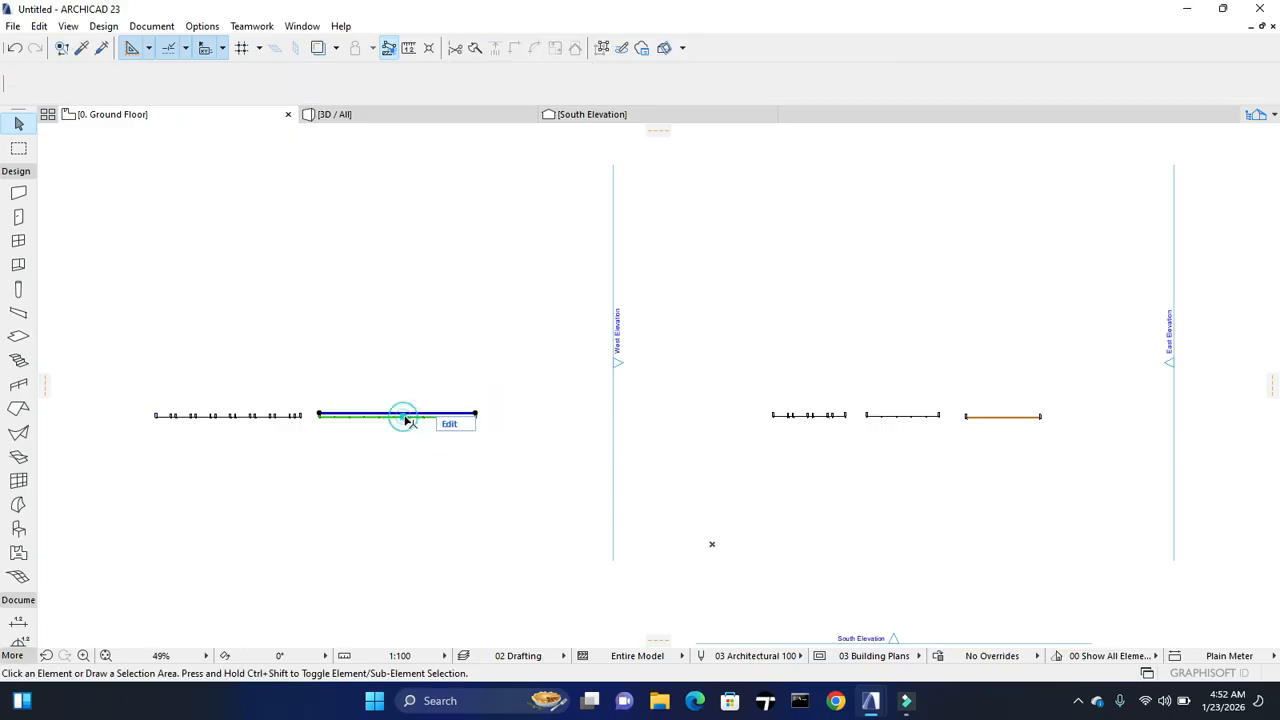
Move the West Elevation marker line horizontally to the far west side, beyond both shortened curtain walls
{"action": "left_click", "coordinate": [590, 441]}
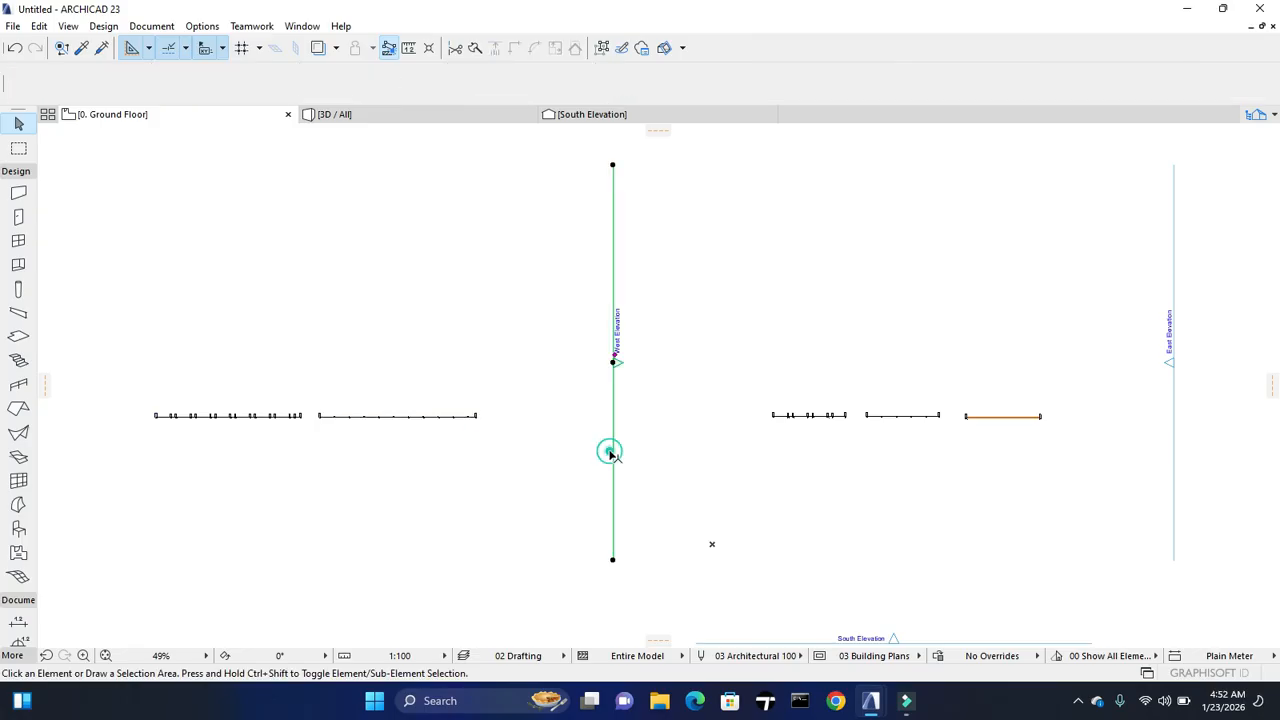
{"action": "left_click", "coordinate": [604, 410]}
{"action": "scroll", "coordinate": [604, 410], "scroll_direction": "down", "scroll_amount": 1}
{"action": "left_click", "coordinate": [616, 456]}
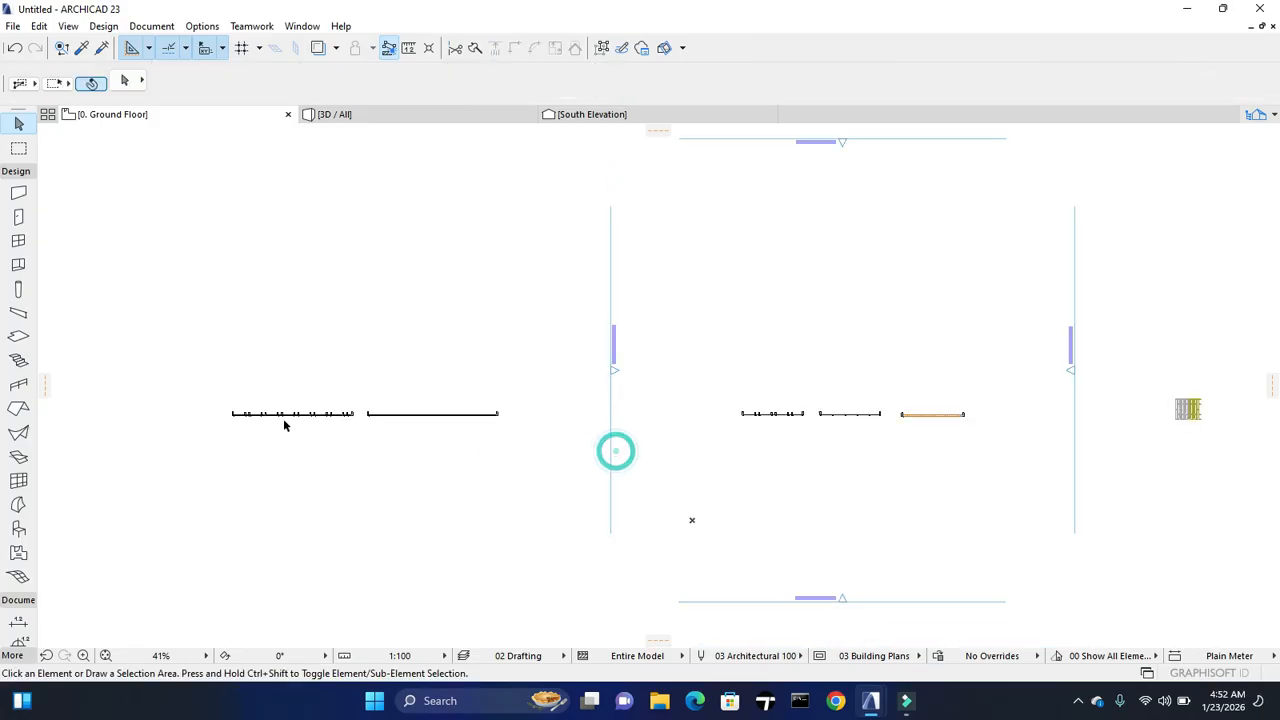
{"action": "left_click", "coordinate": [610, 470]}
{"action": "key", "text": "ctrl+d"}
{"action": "left_click", "coordinate": [610, 469]}
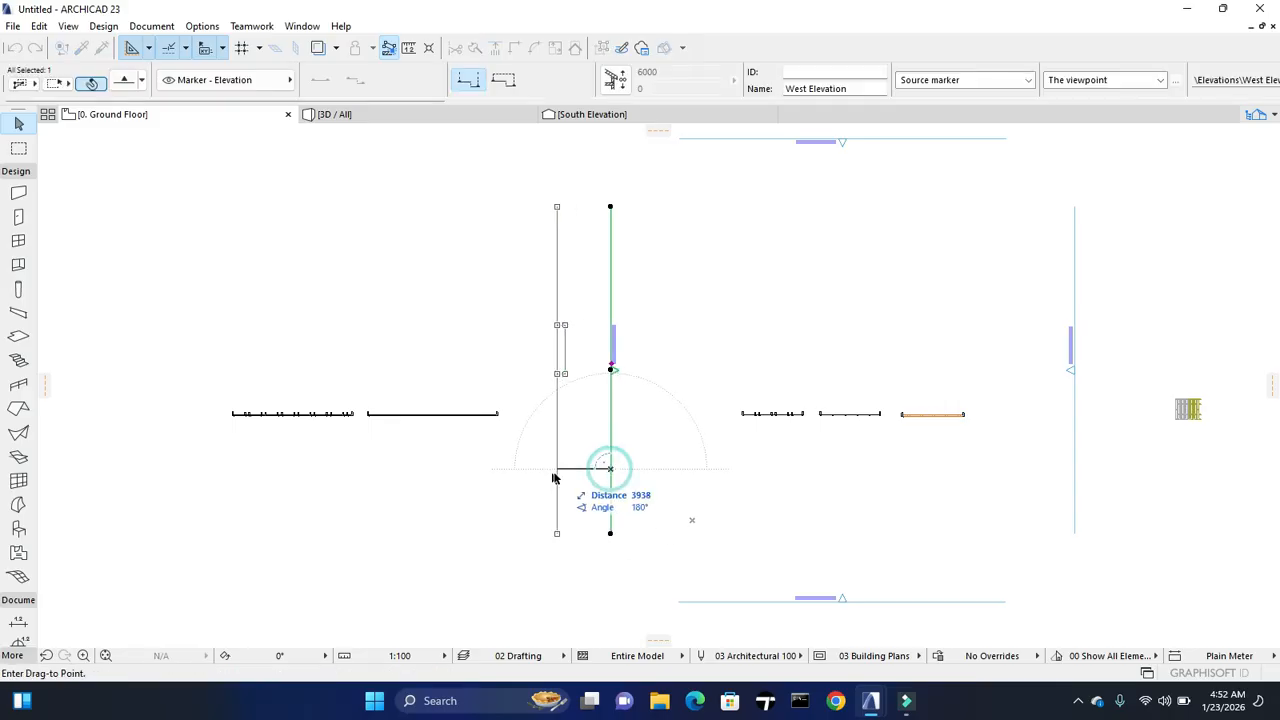
{"action": "left_click", "coordinate": [44, 469]}
Examine the shortened curtain walls in plan, and the third sample wall's lattice panel pattern in the South Elevation
{"action": "middle_click_drag", "start_coordinate": [134, 350], "coordinate": [194, 301]}
{"action": "scroll", "coordinate": [390, 400], "scroll_direction": "up", "scroll_amount": 4}
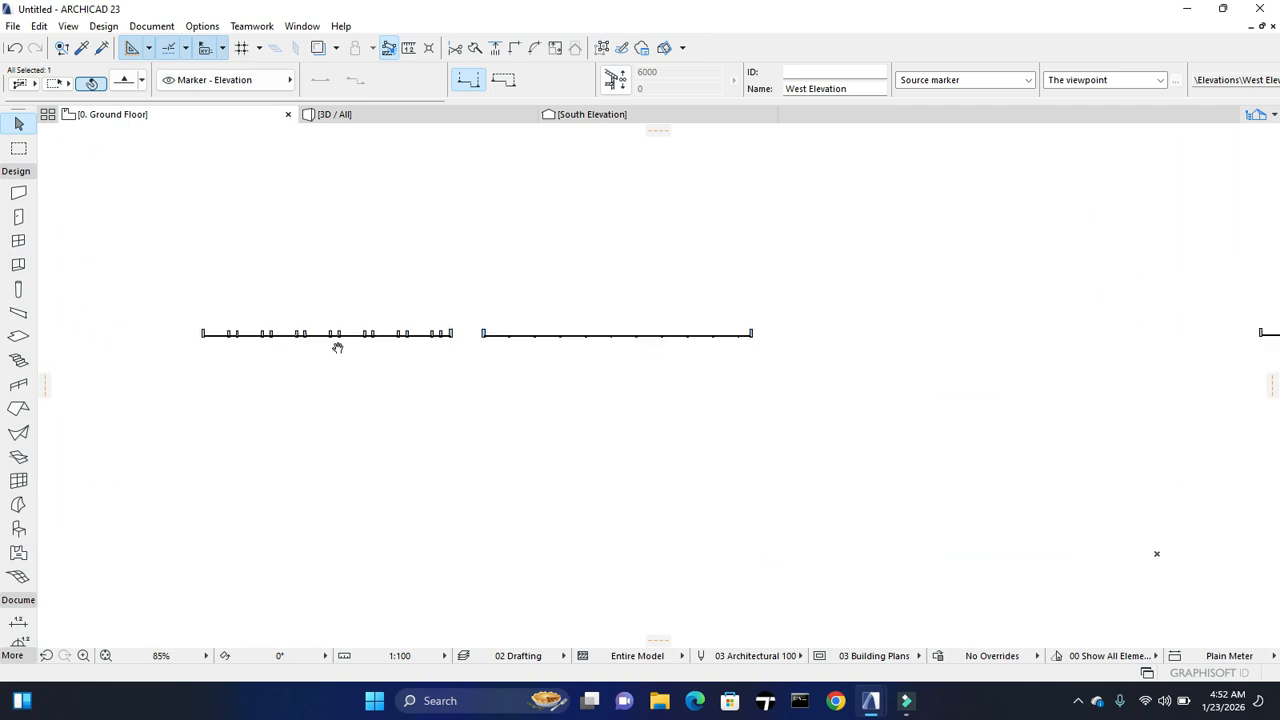
{"action": "middle_click_drag", "start_coordinate": [338, 347], "coordinate": [317, 229]}
{"action": "scroll", "coordinate": [309, 249], "scroll_direction": "down", "scroll_amount": 2}
{"action": "middle_click_drag", "start_coordinate": [397, 340], "coordinate": [384, 298]}
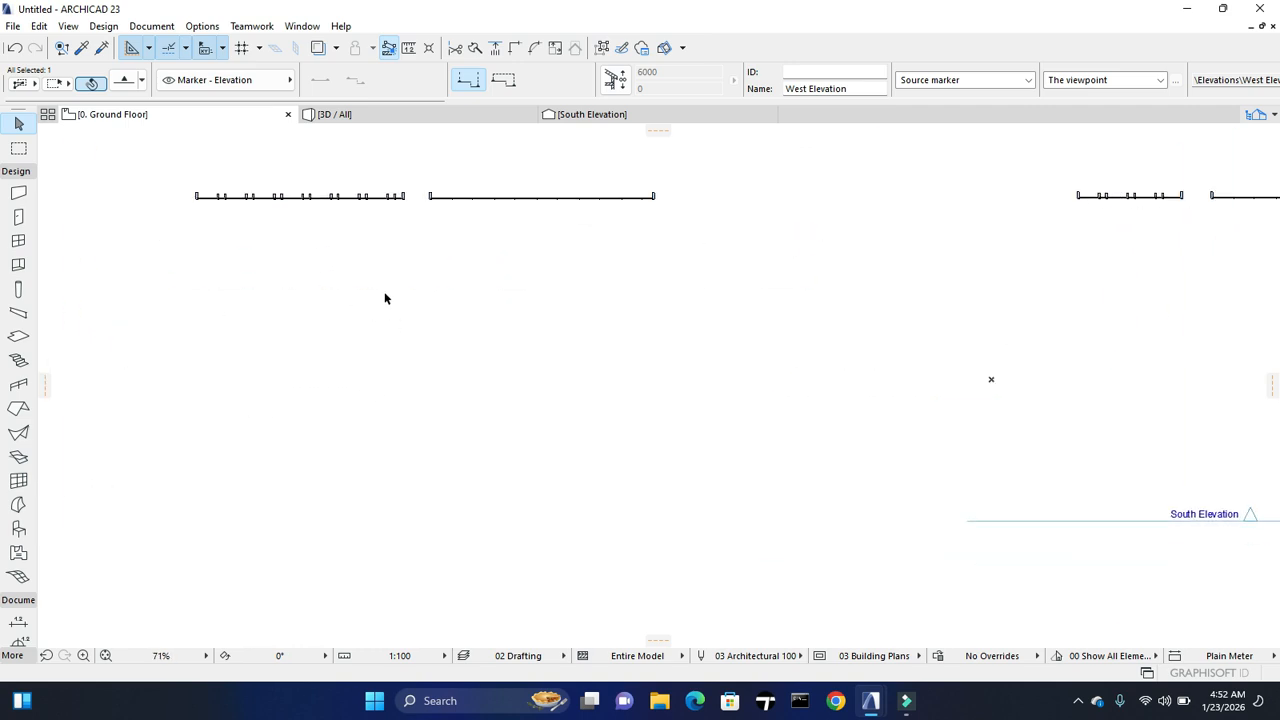
{"action": "left_click", "coordinate": [638, 116]}
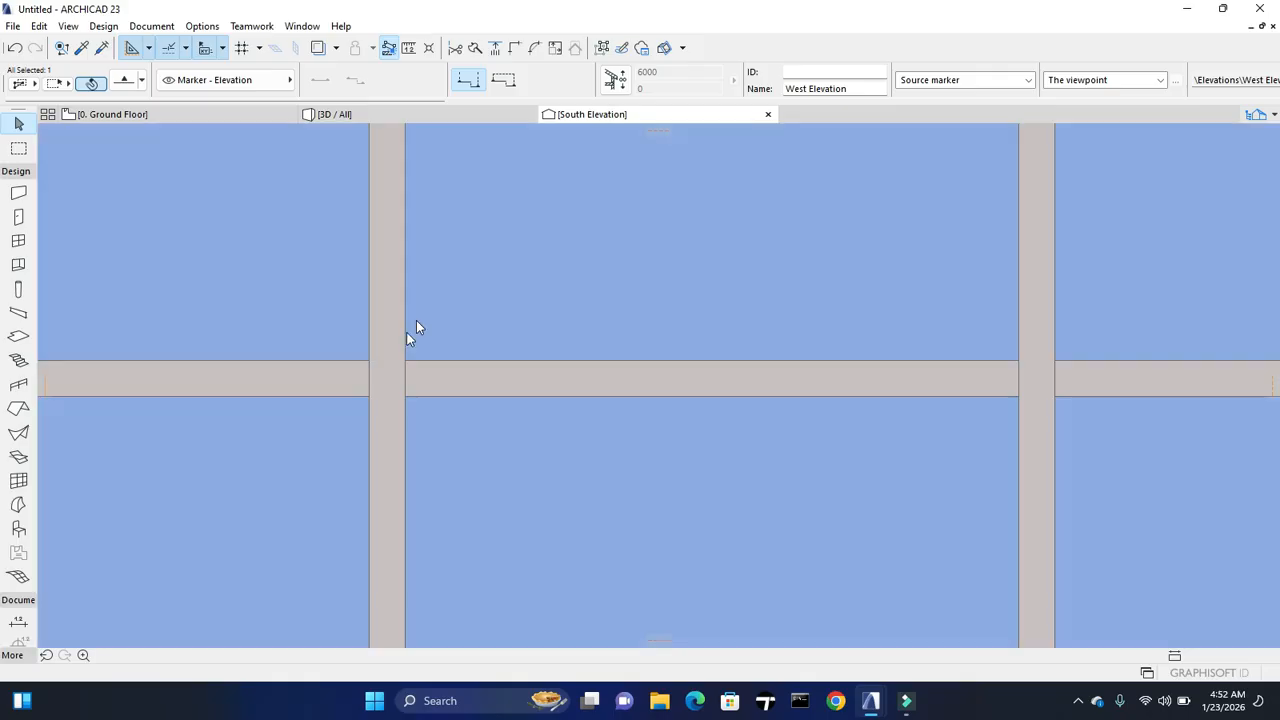
{"action": "scroll", "coordinate": [330, 380], "scroll_direction": "down", "scroll_amount": 8}
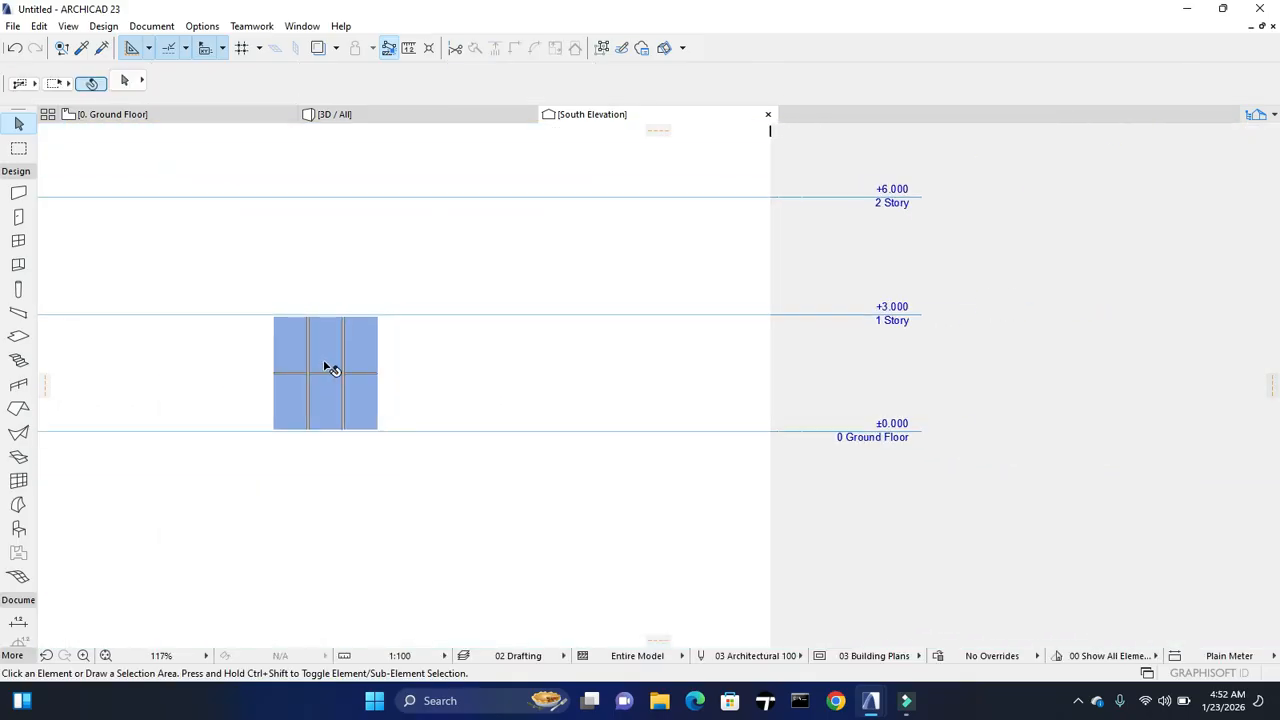
{"action": "scroll", "coordinate": [585, 378], "scroll_direction": "up", "scroll_amount": 12}
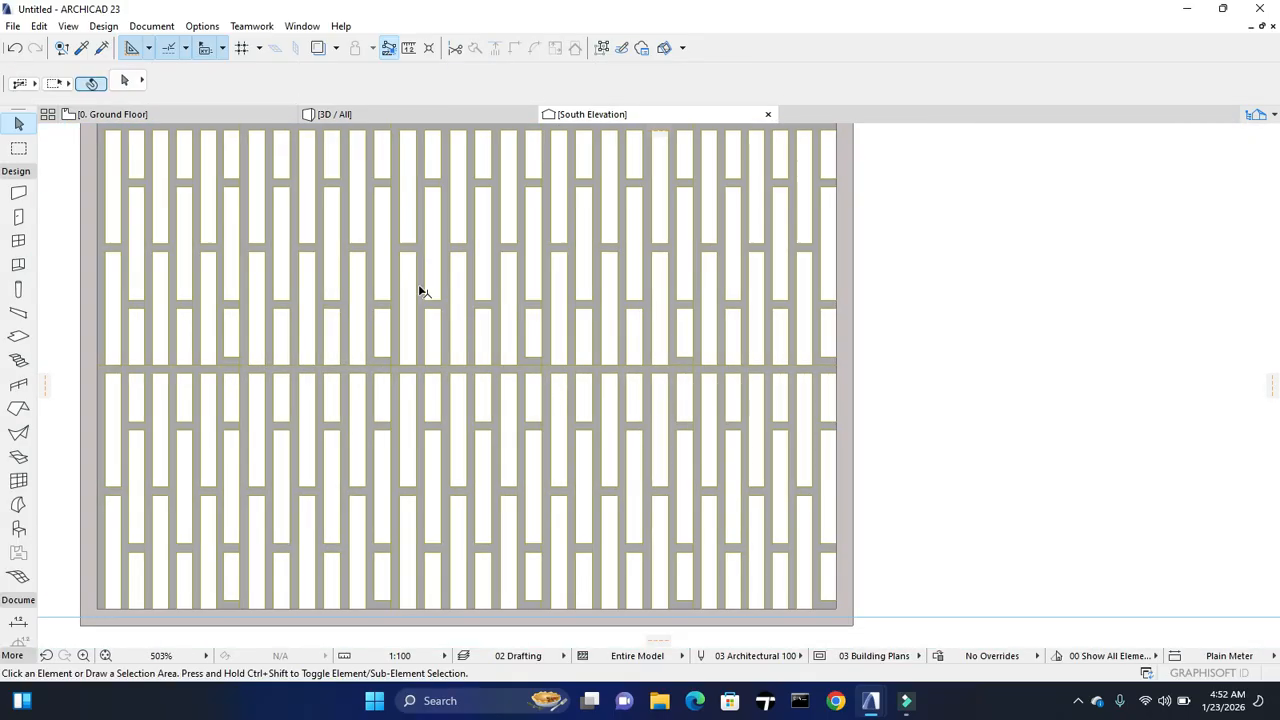
{"action": "scroll", "coordinate": [410, 265], "scroll_direction": "down", "scroll_amount": 3}
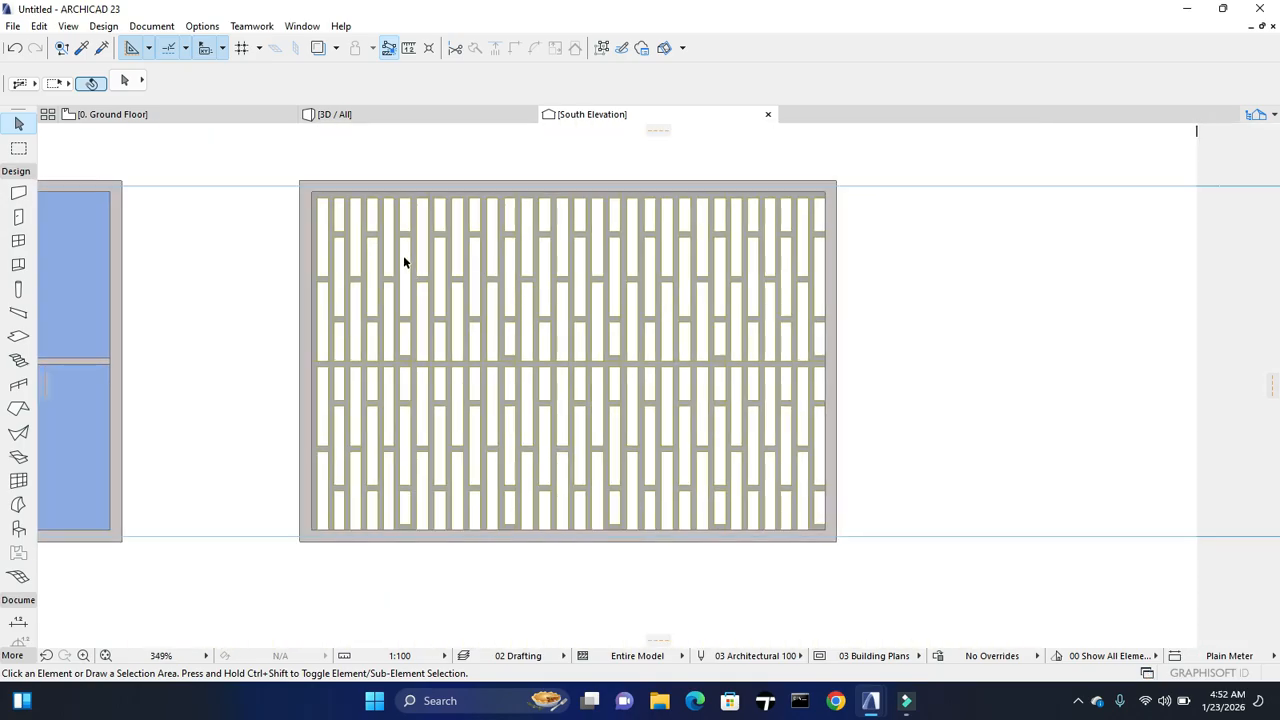
{"action": "scroll", "coordinate": [404, 262], "scroll_direction": "up", "scroll_amount": 3}
{"action": "scroll", "coordinate": [322, 256], "scroll_direction": "down", "scroll_amount": 1}
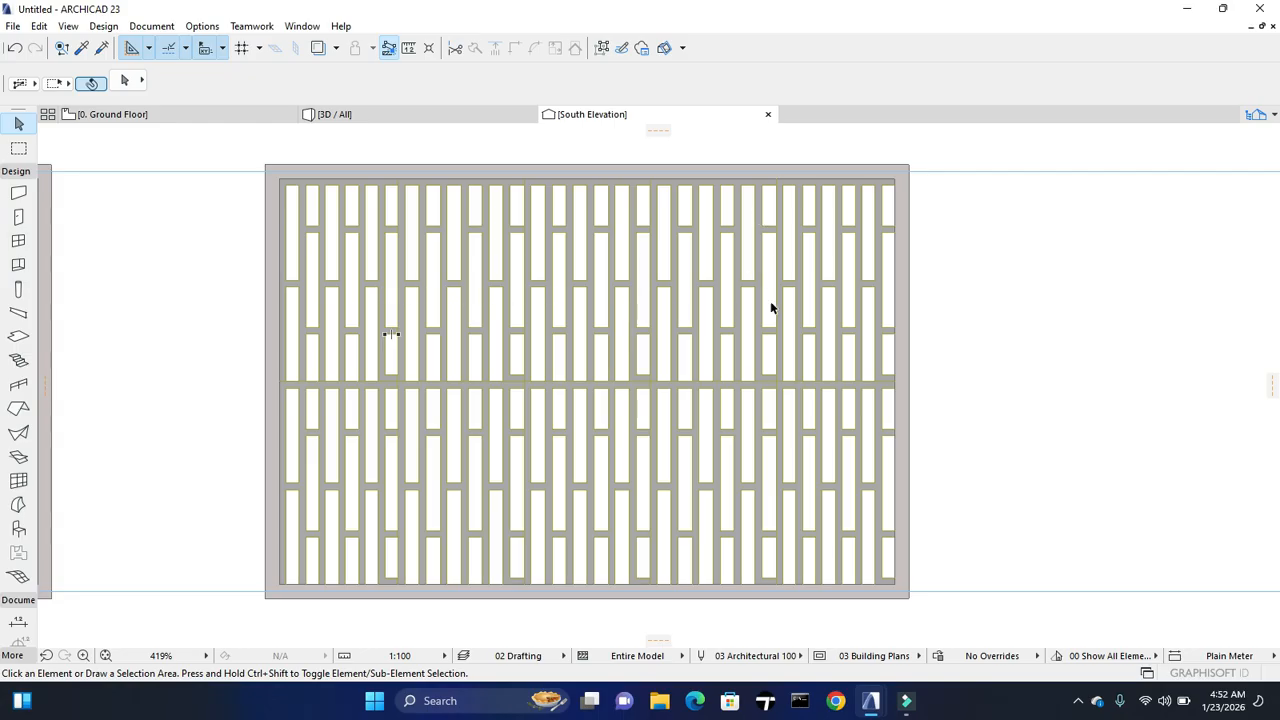
{"action": "left_click", "coordinate": [606, 380]}
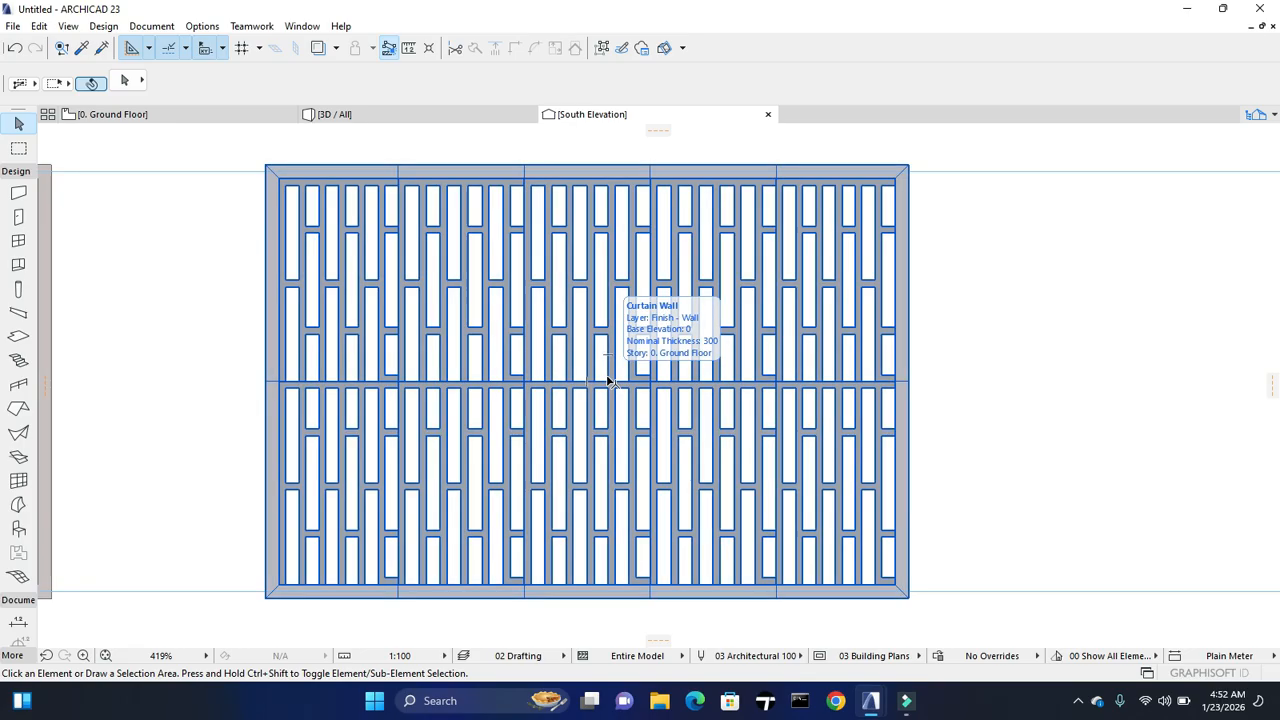
{"action": "key", "text": "Escape"}
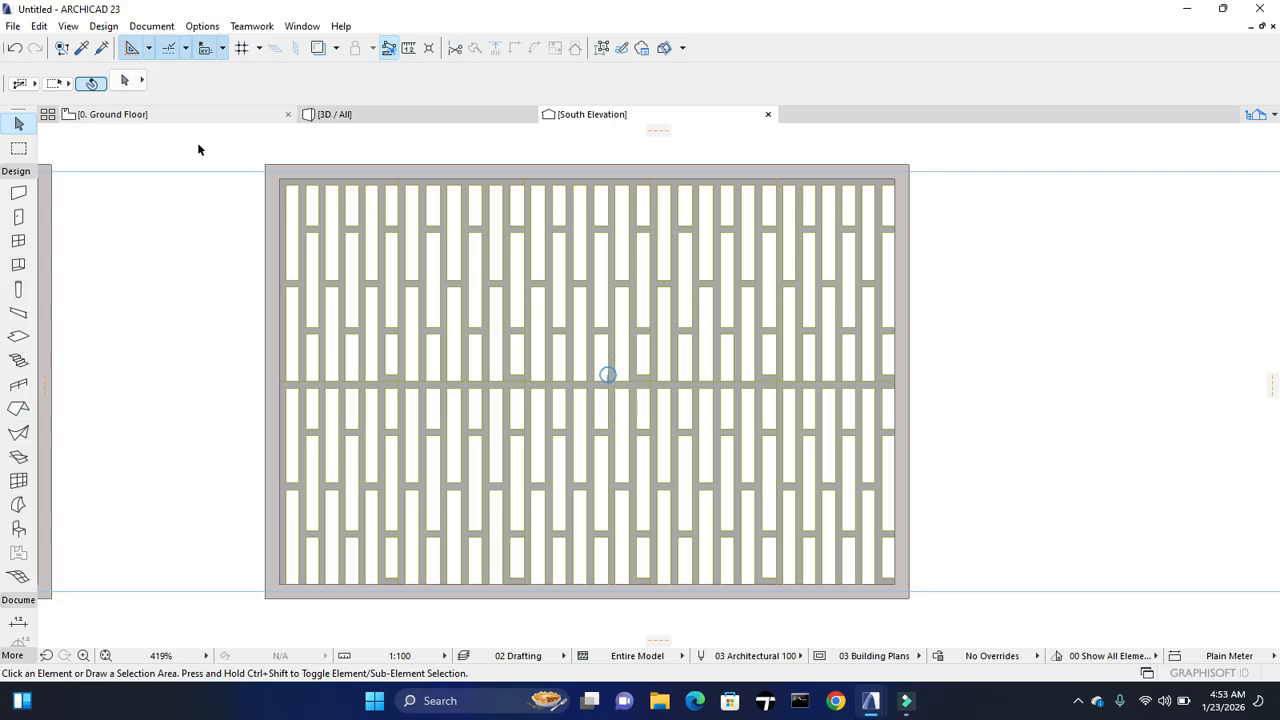
Return to the ground floor plan, deselect the elevation marker and activate the Polyline tool with the rectangle method
{"action": "left_click", "coordinate": [265, 115]}
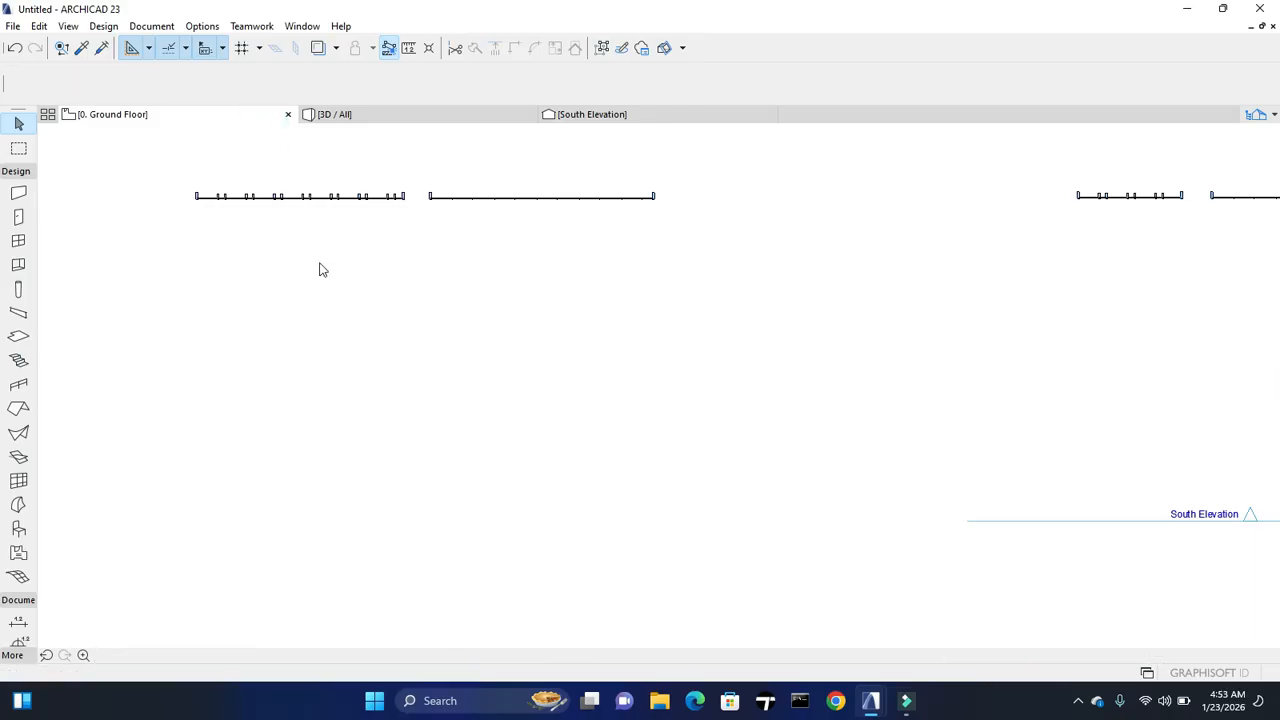
{"action": "middle_click_drag", "start_coordinate": [433, 303], "coordinate": [333, 397]}
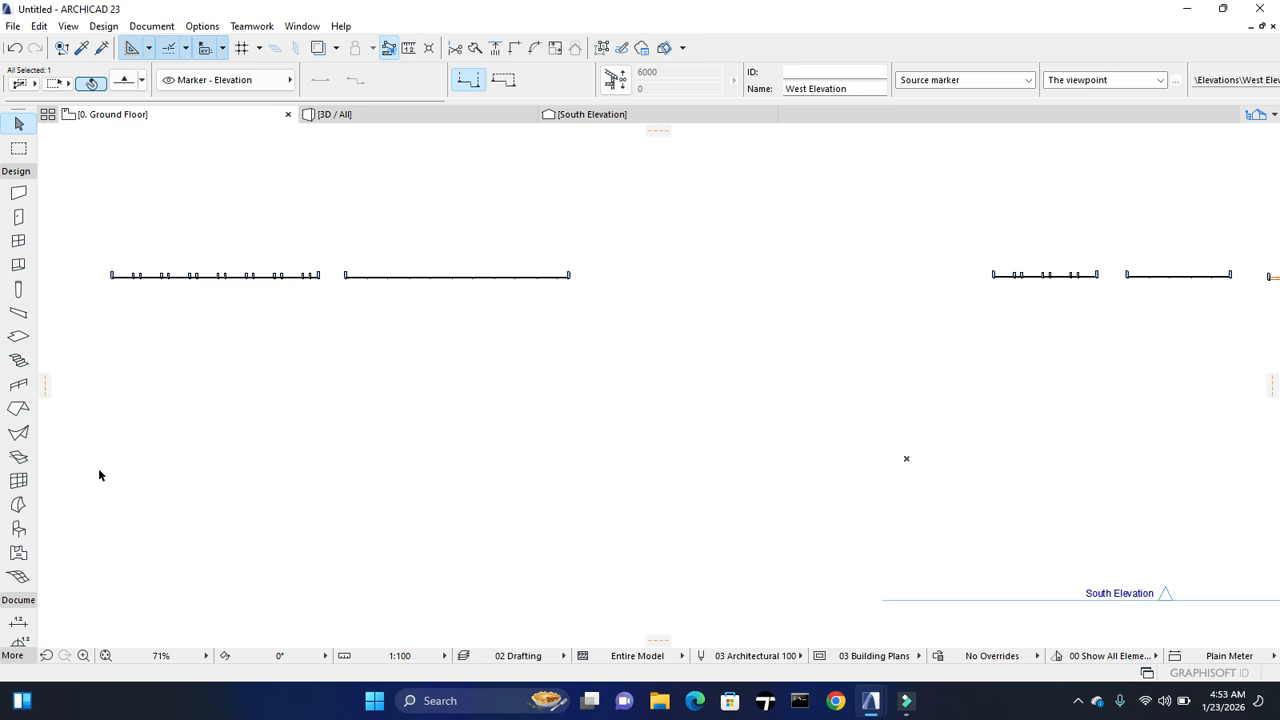
{"action": "left_click", "coordinate": [20, 171]}
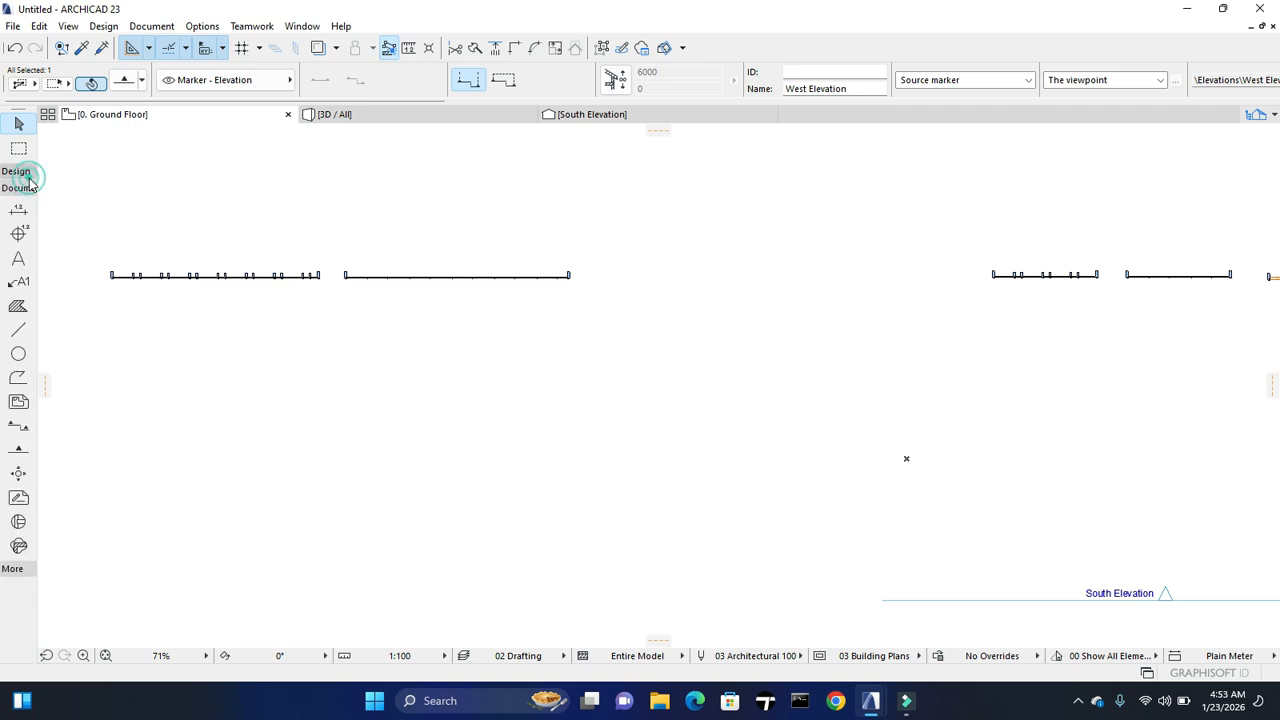
{"action": "left_click", "coordinate": [18, 379]}
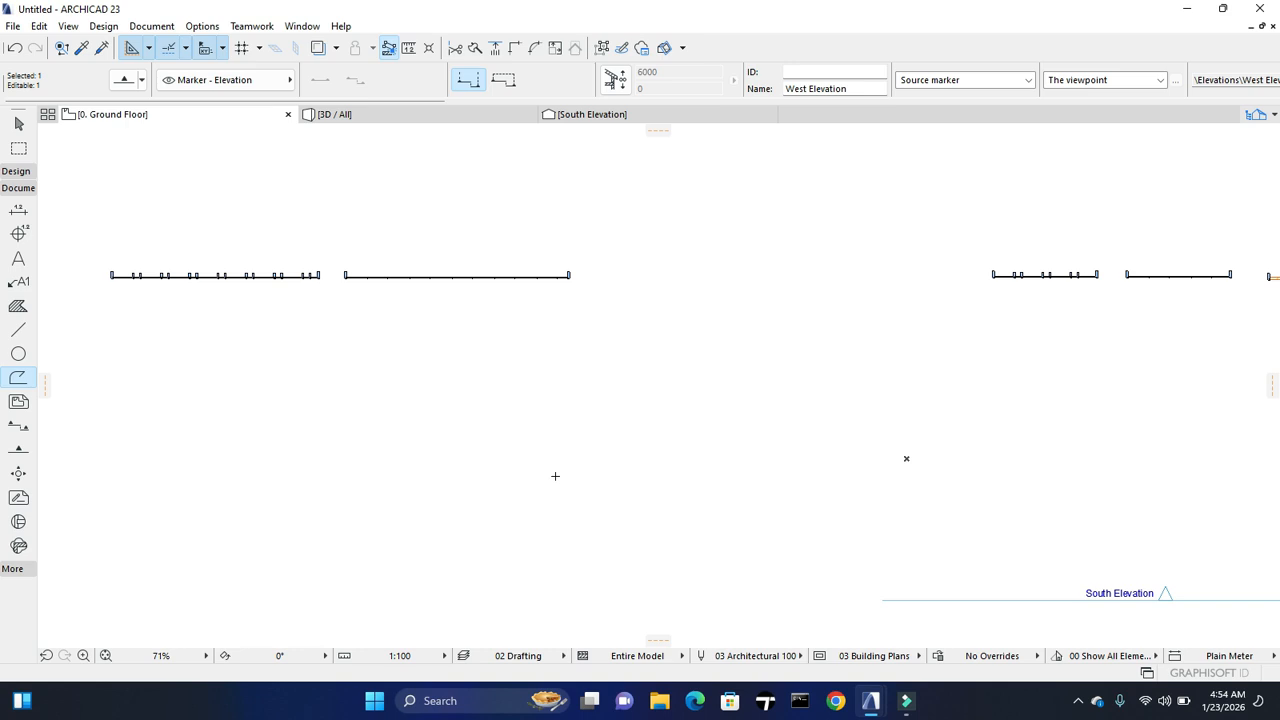
{"action": "scroll", "coordinate": [517, 243], "scroll_direction": "up", "scroll_amount": 1}
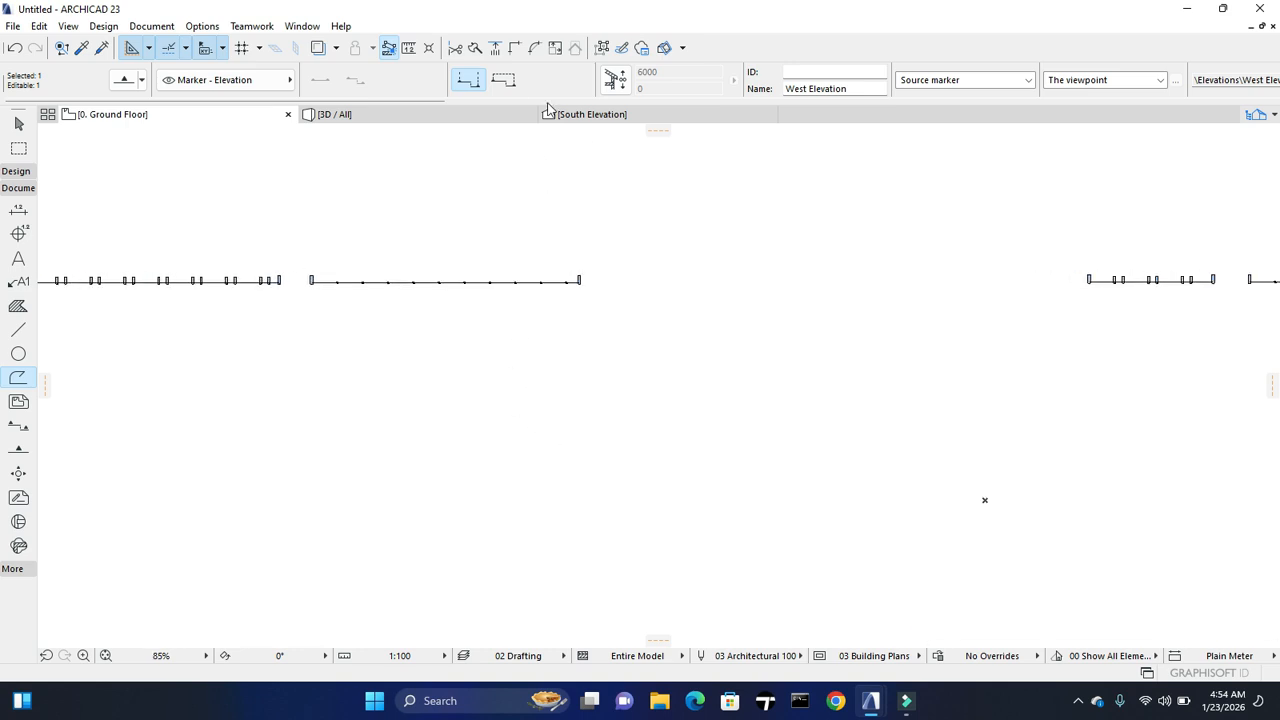
{"action": "key", "text": "Escape"}
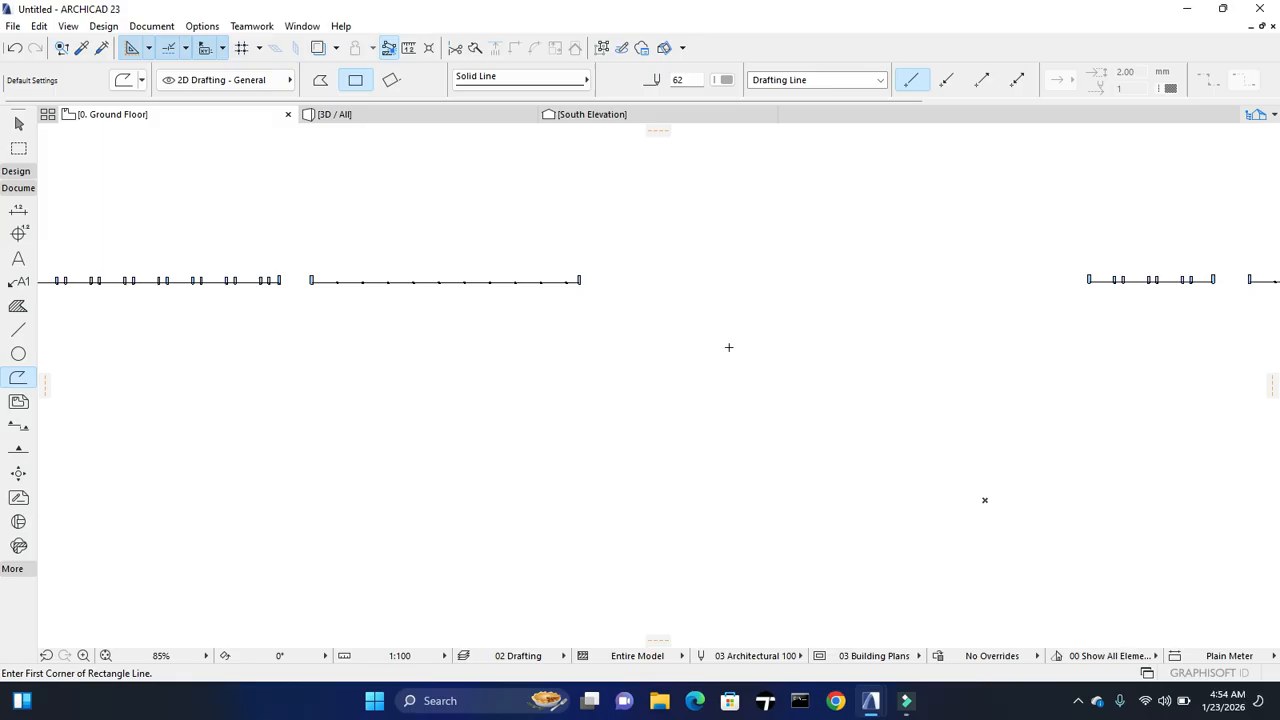
{"action": "left_click", "coordinate": [638, 268]}
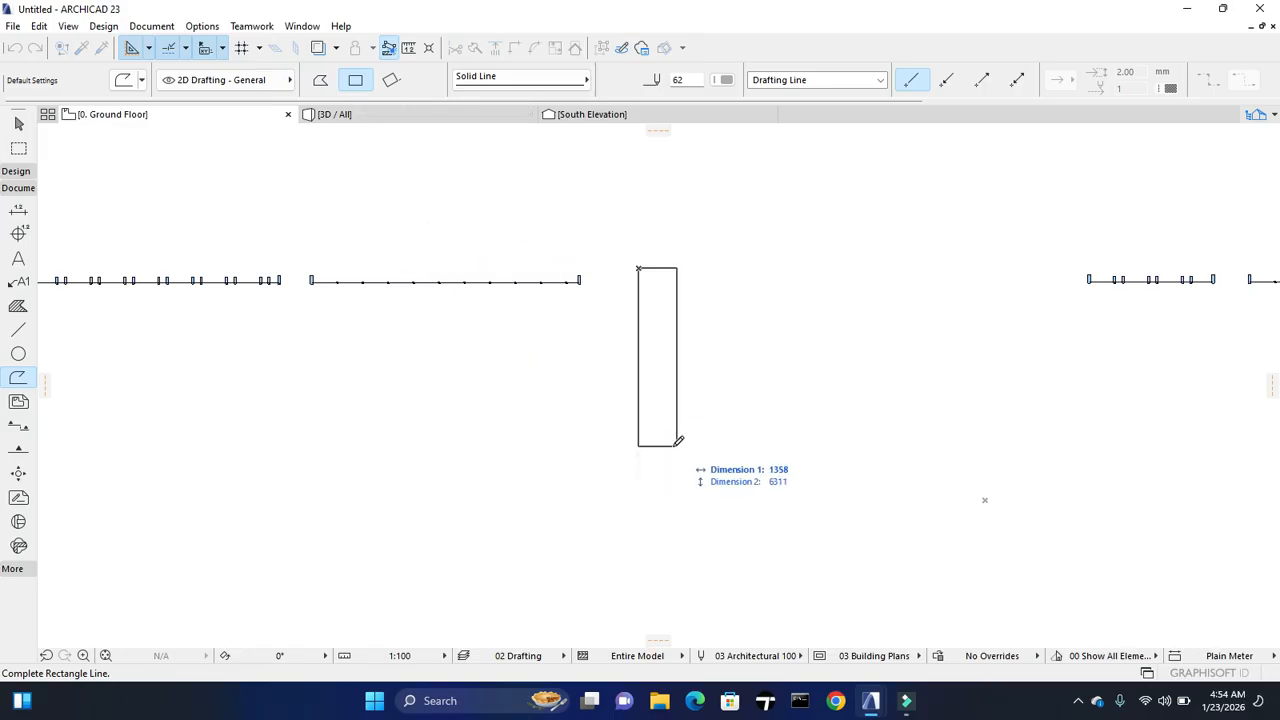
{"action": "key", "text": "Escape"}
{"action": "left_click", "coordinate": [402, 463]}
{"action": "left_click", "coordinate": [479, 536]}
Draw a 900 by 1500 rectangle with the Polyline tool in the empty area south of the curtain walls
{"action": "left_click", "coordinate": [668, 482]}
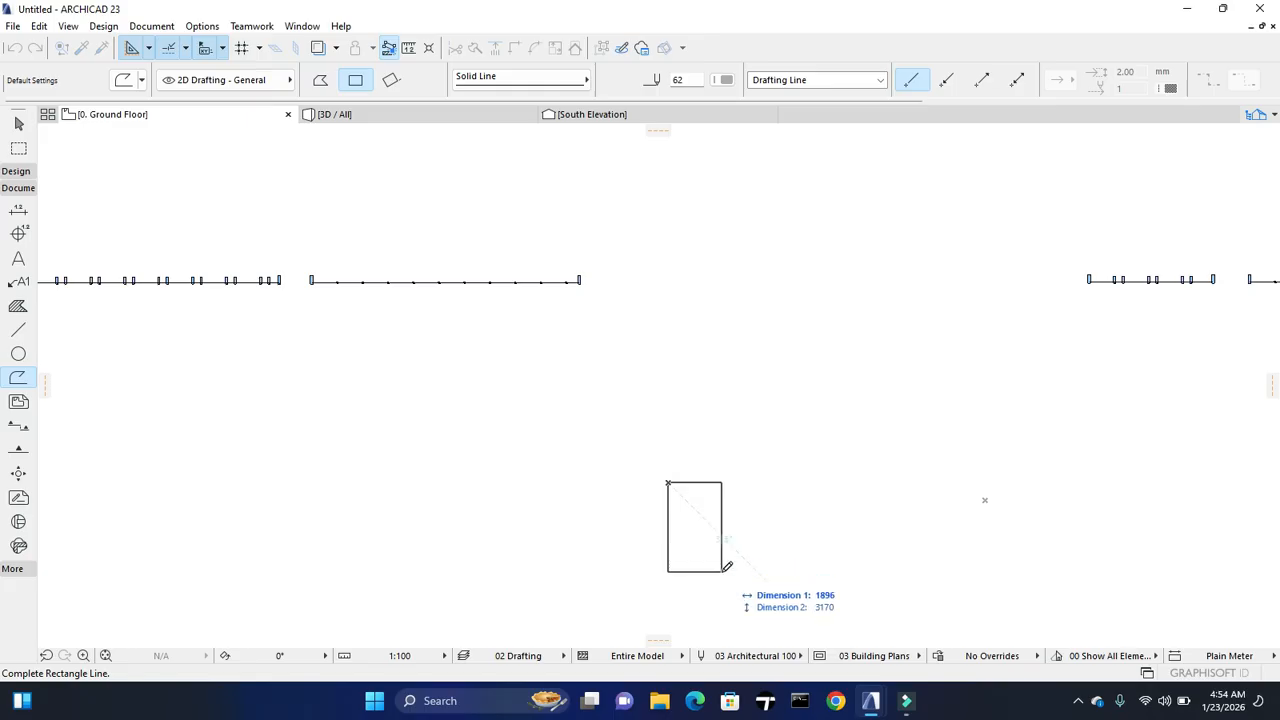
{"action": "middle_click_drag", "start_coordinate": [727, 566], "coordinate": [583, 560]}
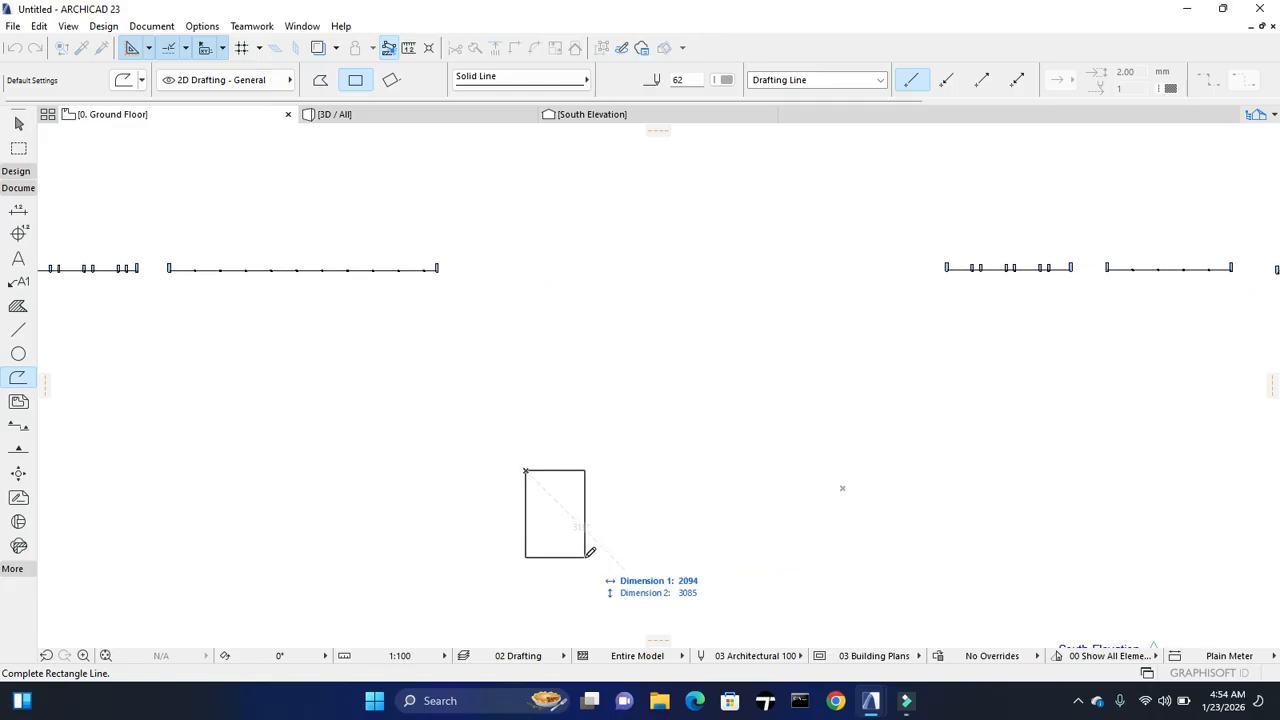
{"action": "type", "text": "90"}
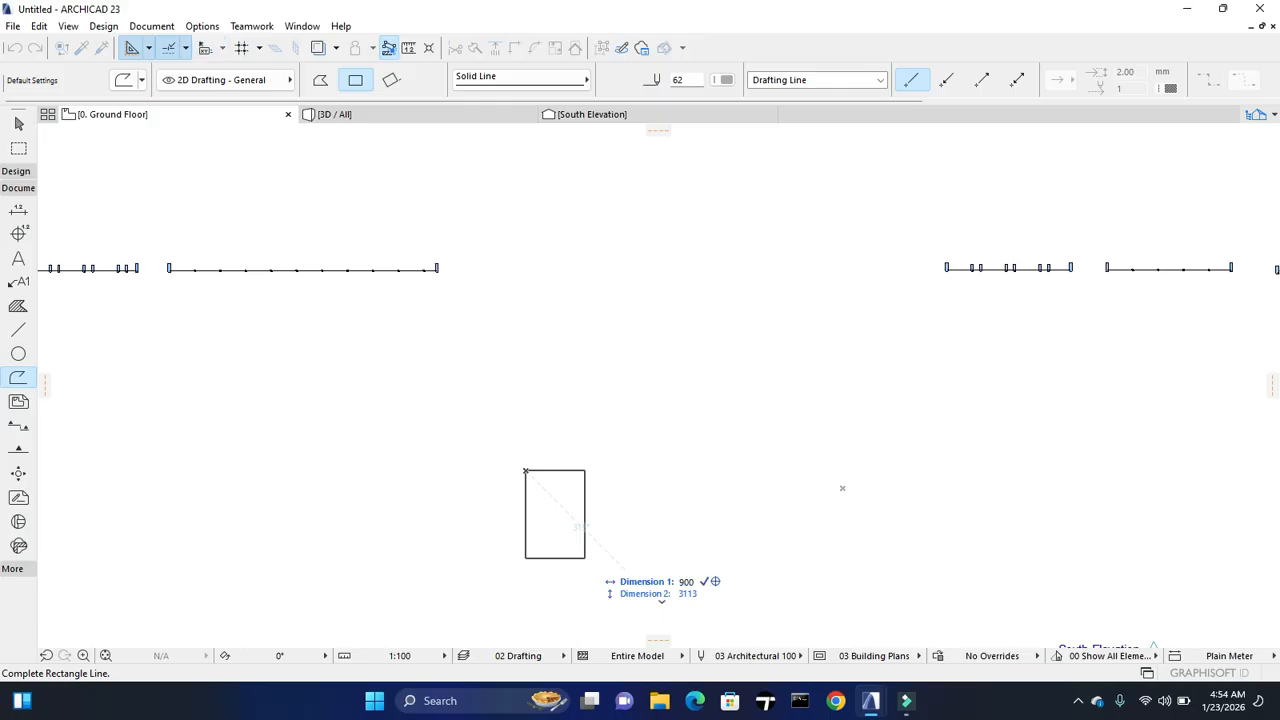
{"action": "type", "text": "0"}
{"action": "key", "text": "Tab"}
{"action": "type", "text": "1"}
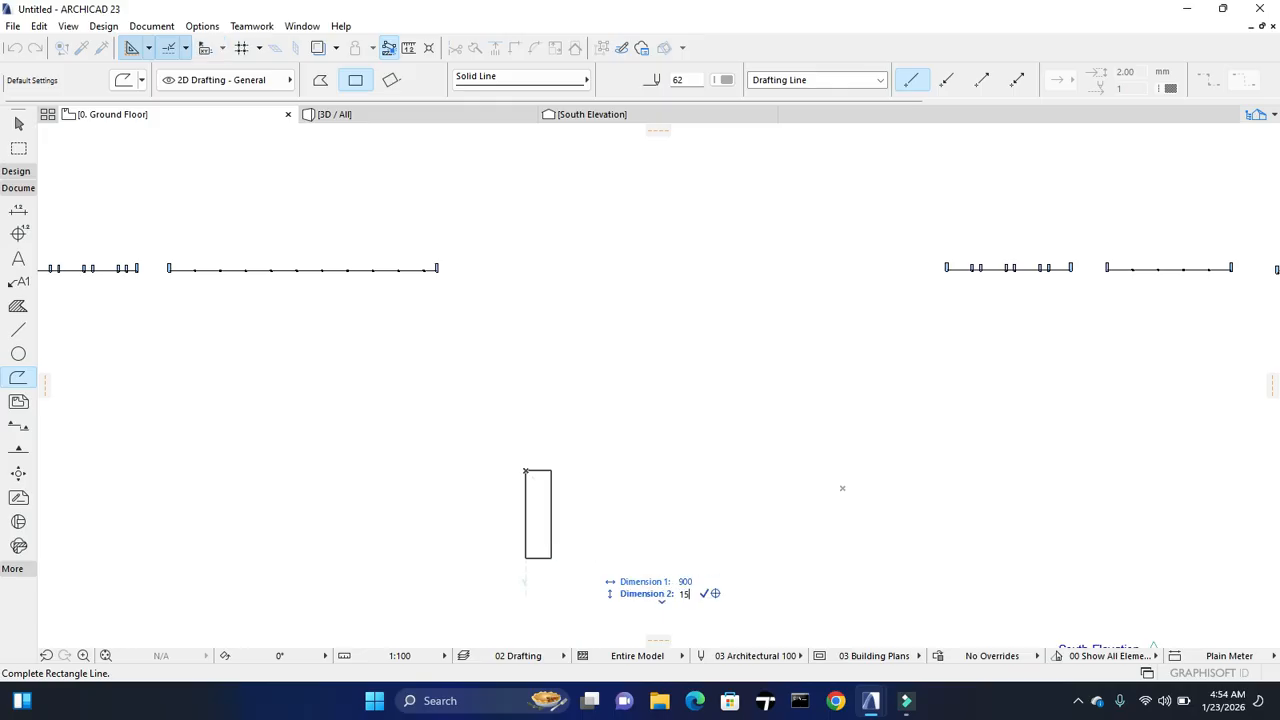
{"action": "type", "text": "500"}
{"action": "key", "text": "Return"}
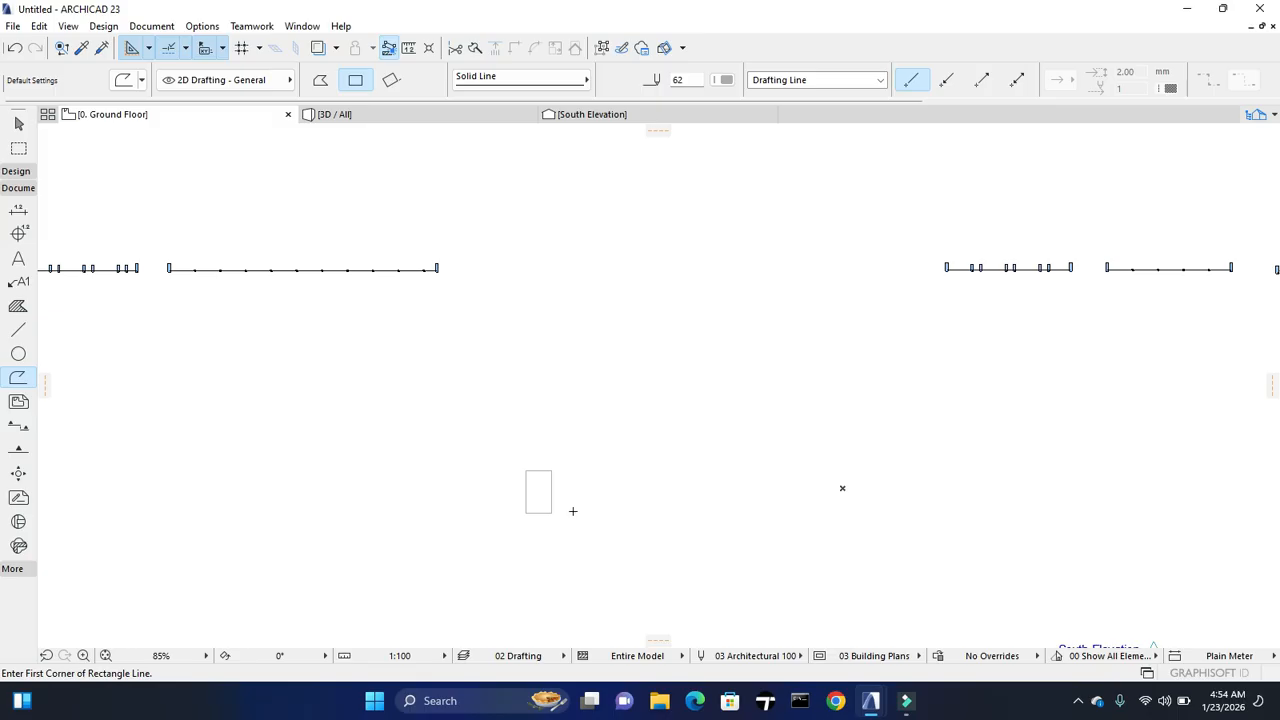
{"action": "left_click", "coordinate": [570, 514]}
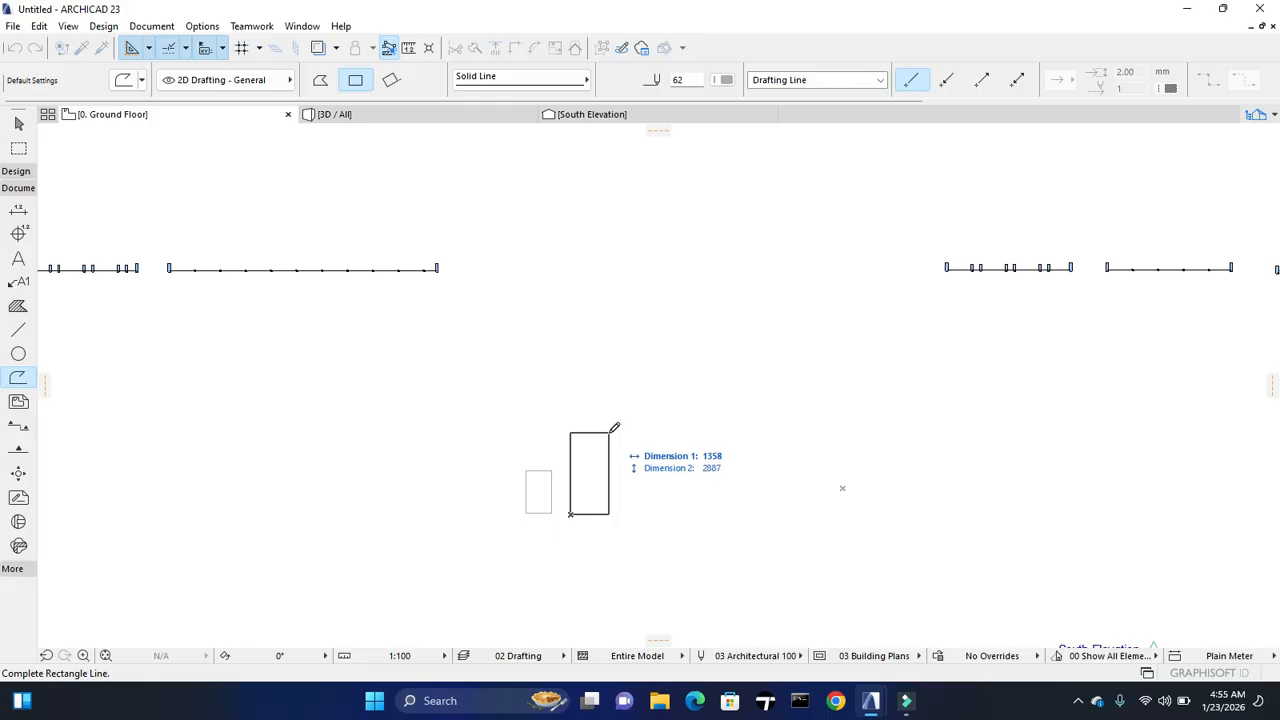
{"action": "scroll", "coordinate": [604, 432], "scroll_direction": "up", "scroll_amount": 2}
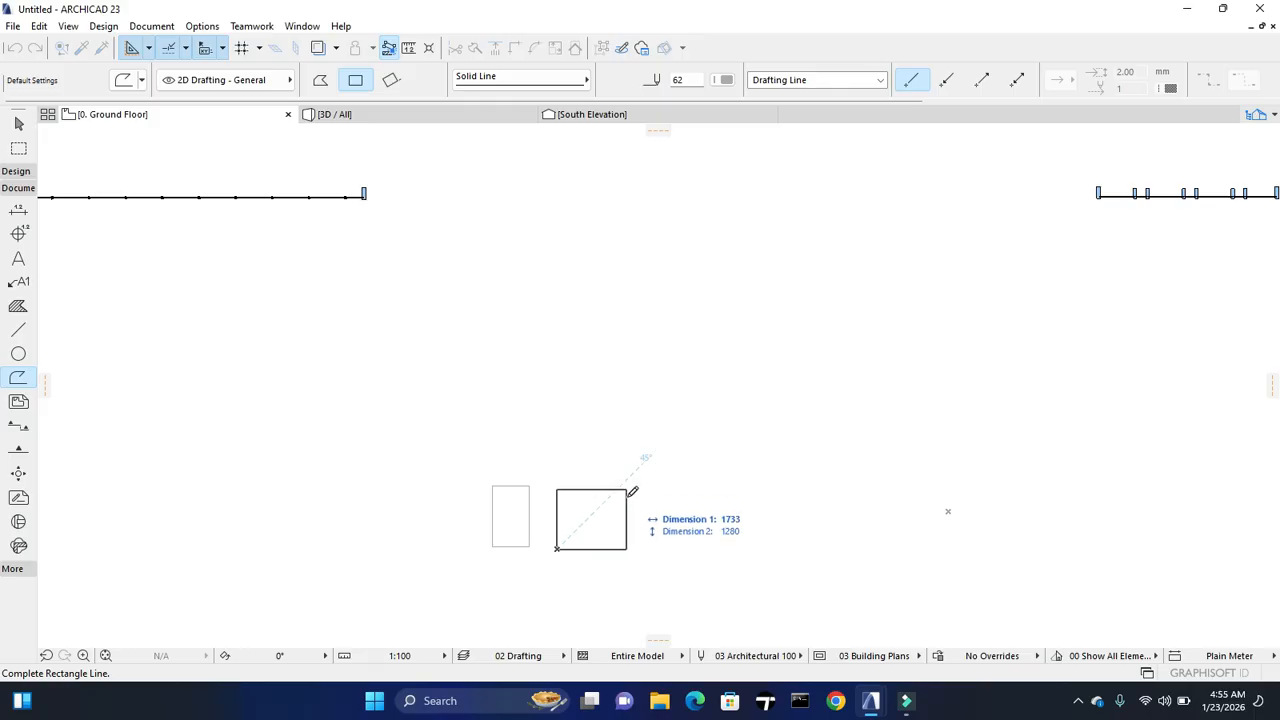
{"action": "key", "text": "Escape"}
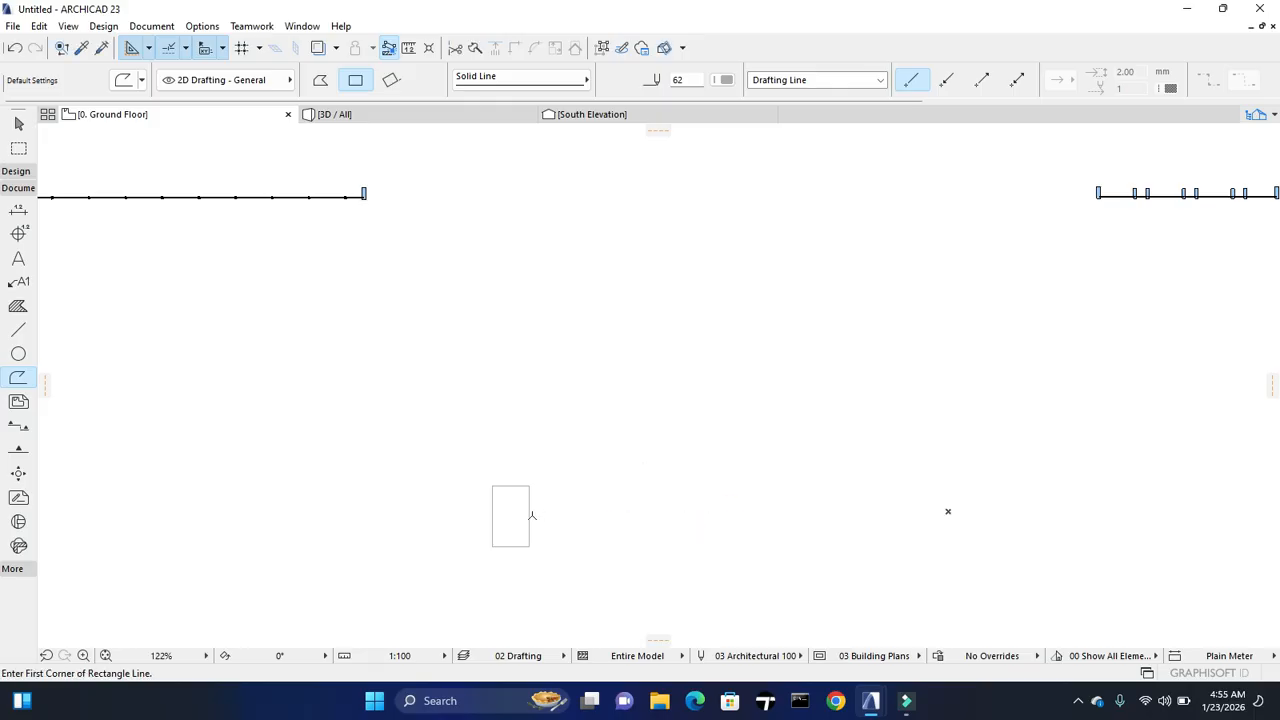
{"action": "key", "text": "Escape"}
Draw a small circle with the Arc/Circle tool inside the 900 by 1500 rectangle, near its upper-left corner
{"action": "scroll", "coordinate": [455, 536], "scroll_direction": "up", "scroll_amount": 3}
{"action": "scroll", "coordinate": [510, 526], "scroll_direction": "up", "scroll_amount": 3}
{"action": "middle_click_drag", "start_coordinate": [514, 530], "coordinate": [473, 457]}
{"action": "scroll", "coordinate": [478, 460], "scroll_direction": "up", "scroll_amount": 3}
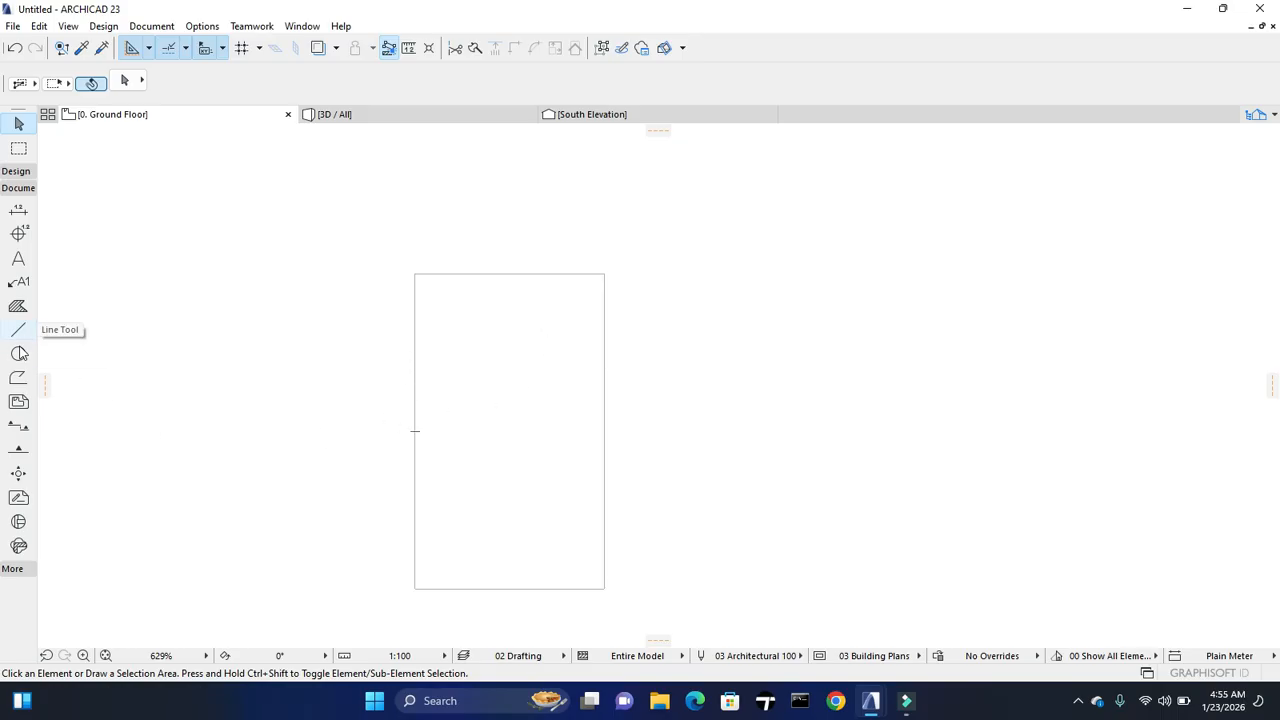
{"action": "left_click", "coordinate": [18, 356]}
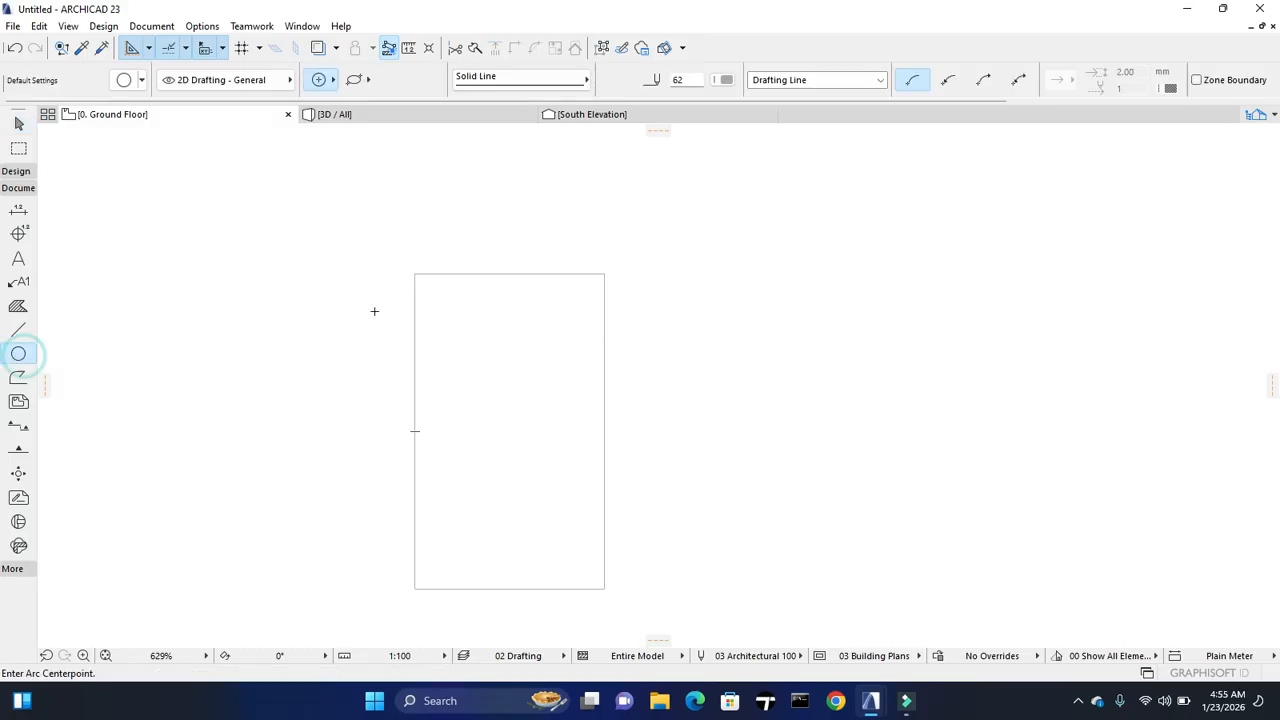
{"action": "left_click", "coordinate": [446, 293]}
{"action": "middle_click_drag", "start_coordinate": [483, 277], "coordinate": [472, 318]}
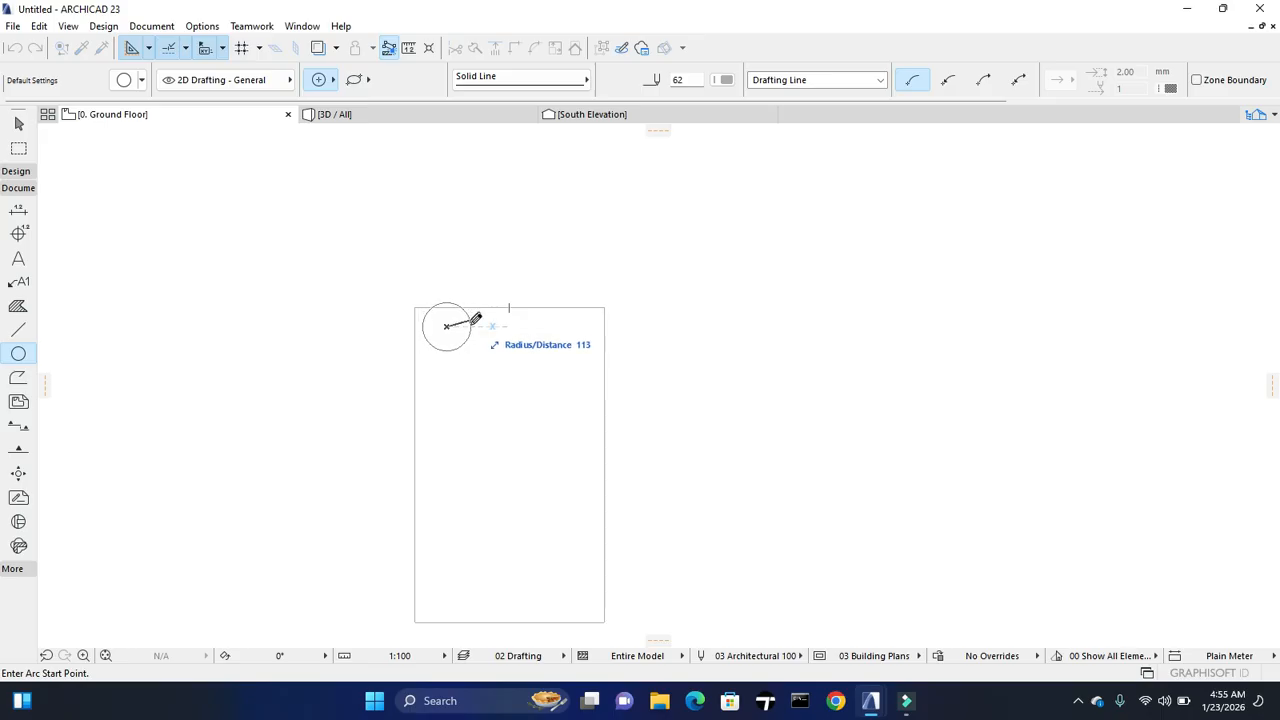
{"action": "key", "text": "Escape"}
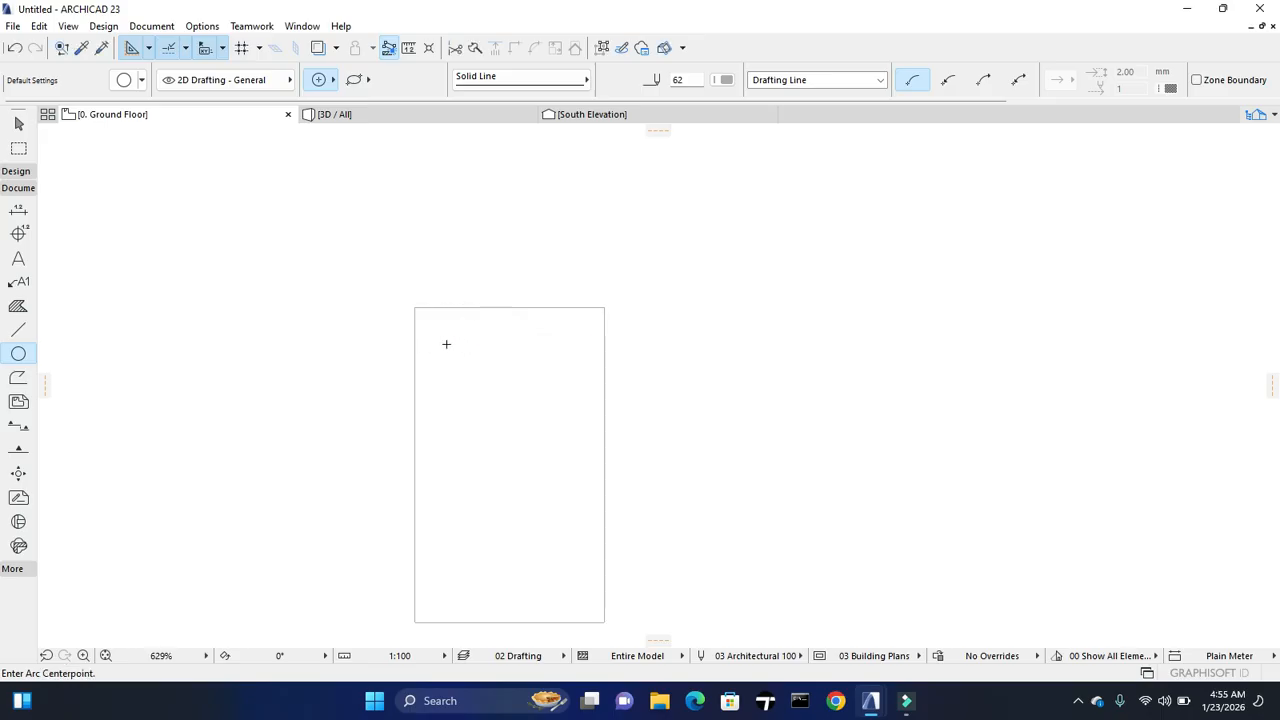
{"action": "left_click", "coordinate": [442, 344]}
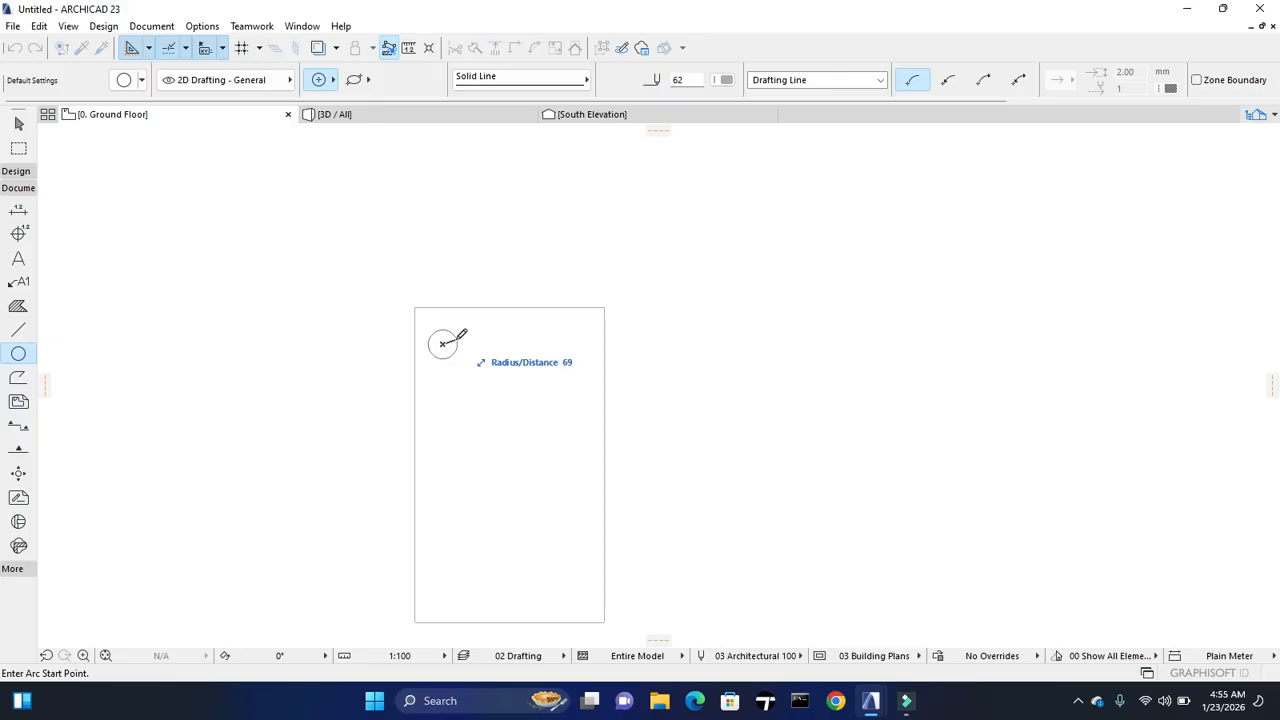
{"action": "left_click", "coordinate": [461, 336]}
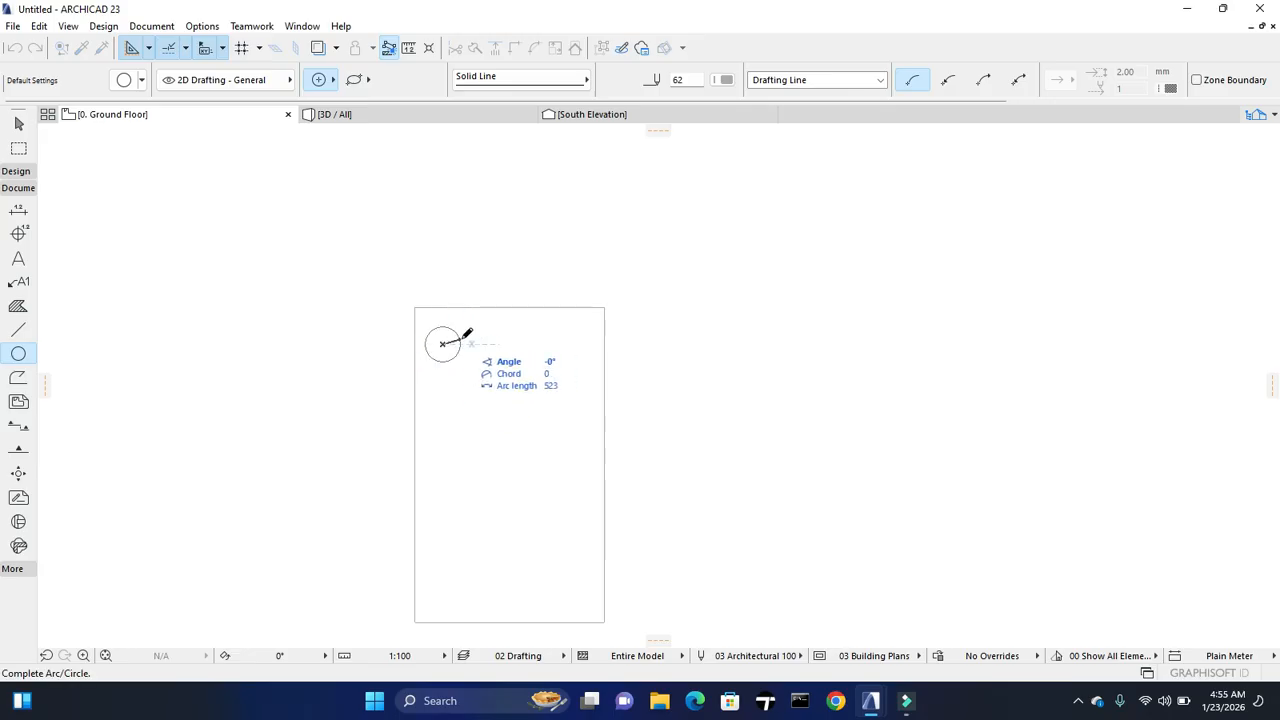
{"action": "left_click", "coordinate": [463, 336]}
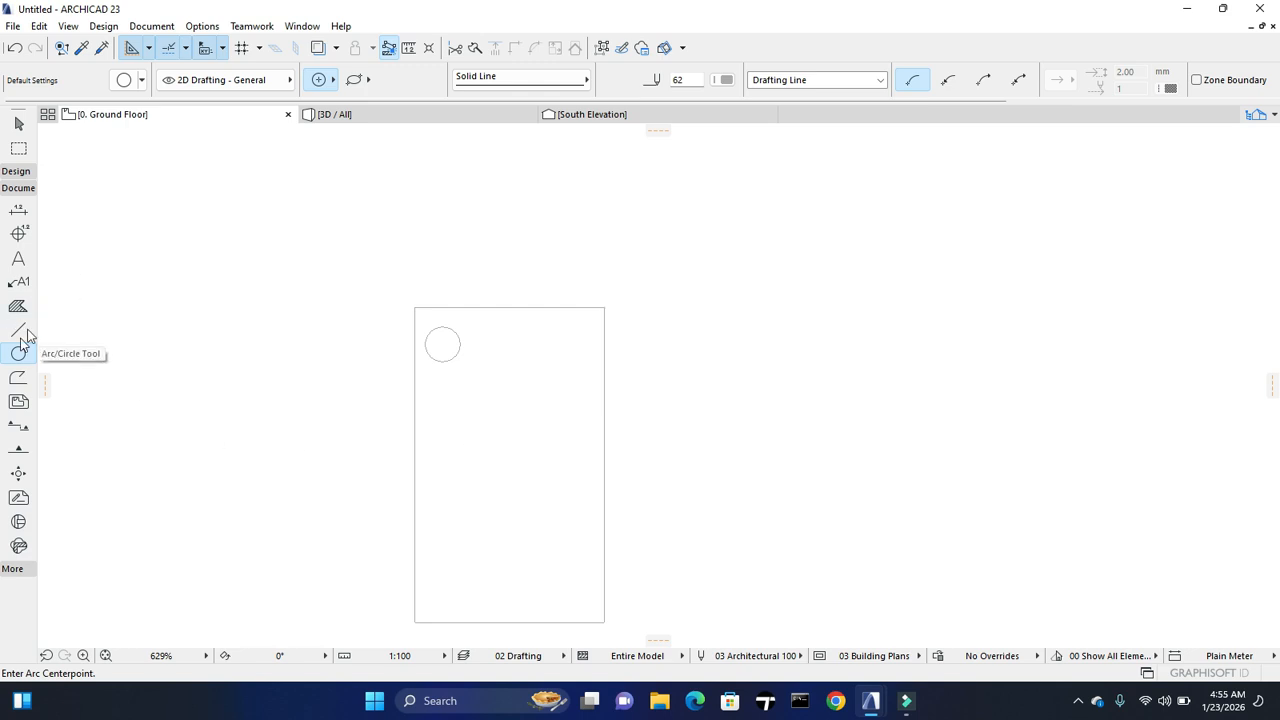
With the Polyline tool, draw a square below the small circle and a triangle near the rectangle's upper-right corner
{"action": "left_click", "coordinate": [18, 377]}
{"action": "left_click", "coordinate": [494, 382]}
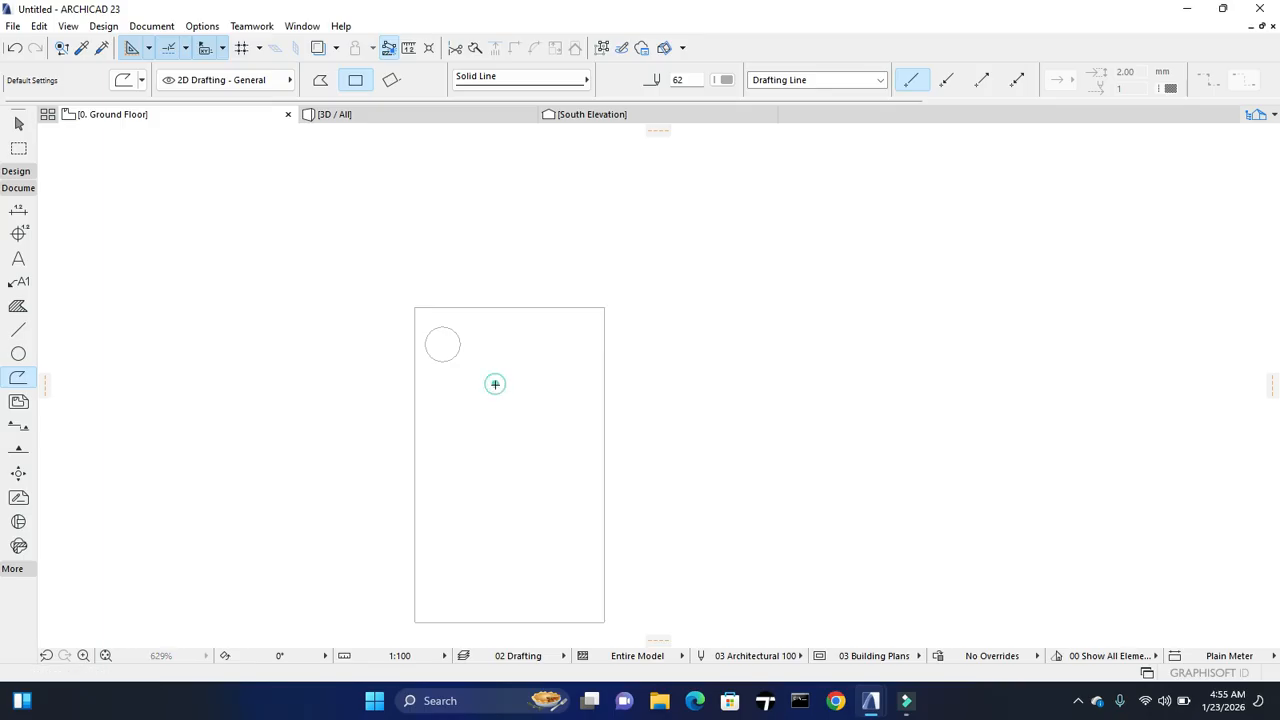
{"action": "left_click", "coordinate": [450, 429]}
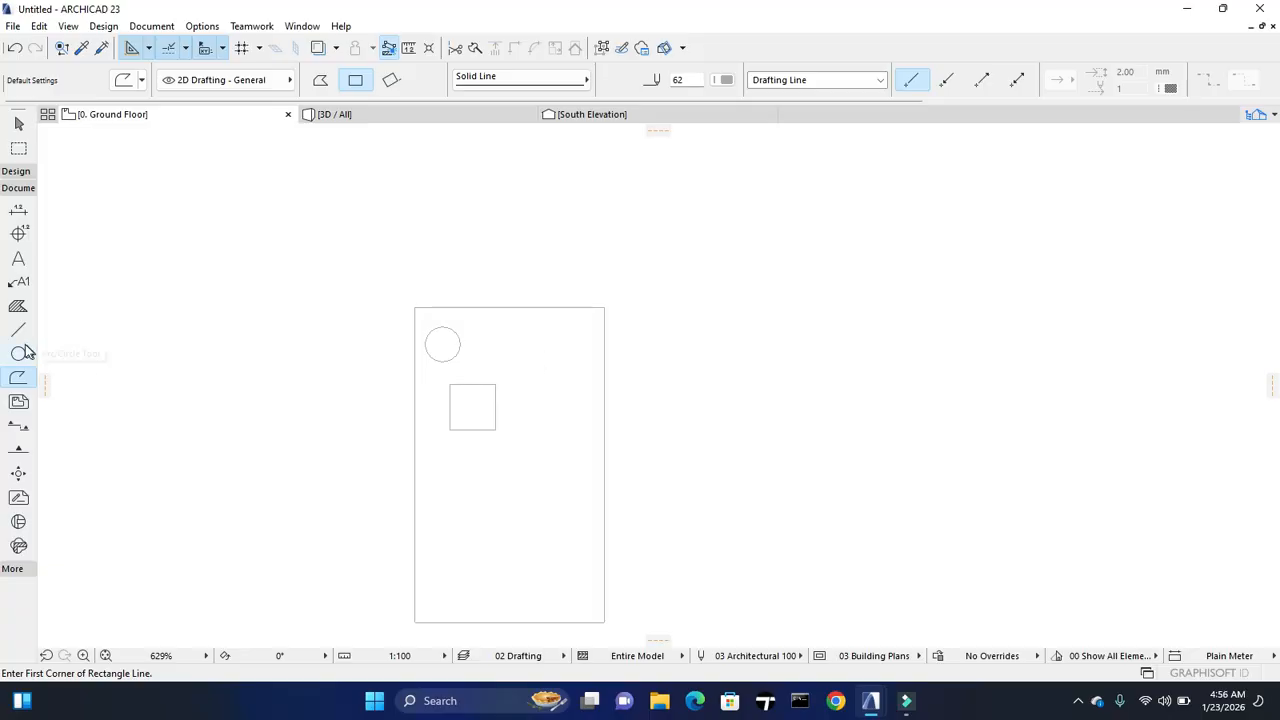
{"action": "left_click", "coordinate": [320, 80]}
{"action": "left_click", "coordinate": [562, 340]}
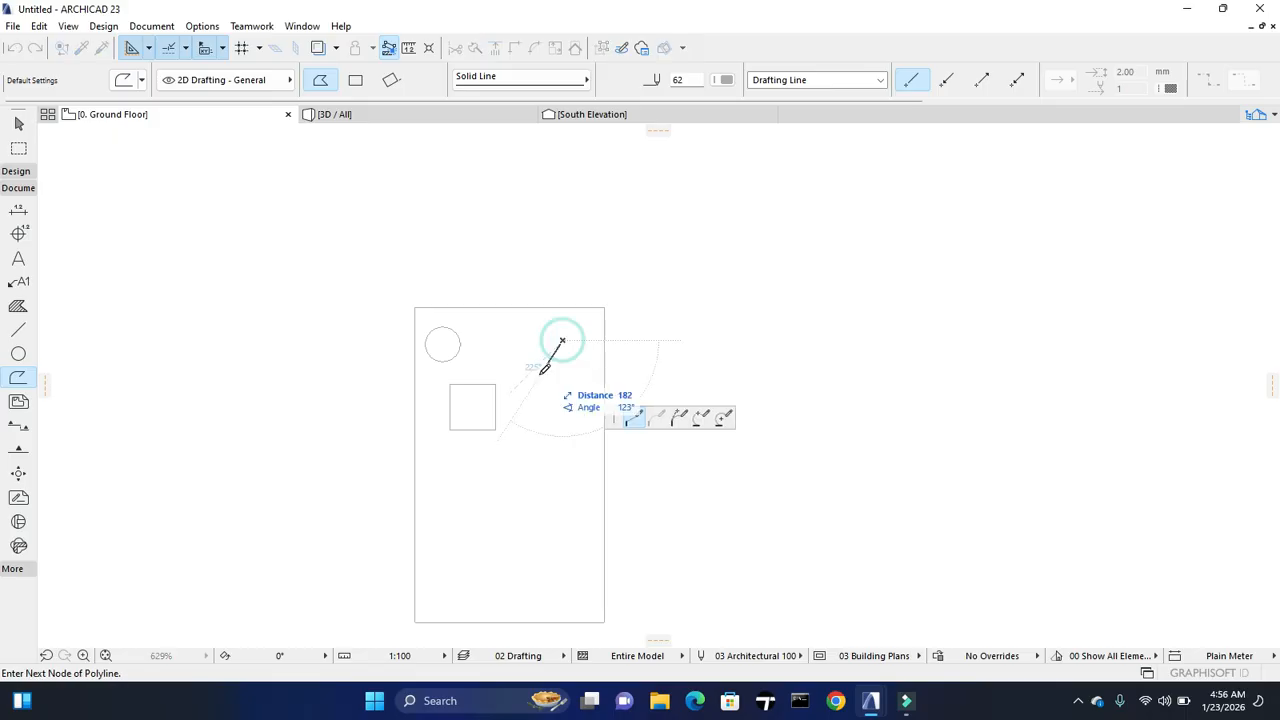
{"action": "left_click", "coordinate": [603, 367]}
{"action": "left_click", "coordinate": [564, 340]}
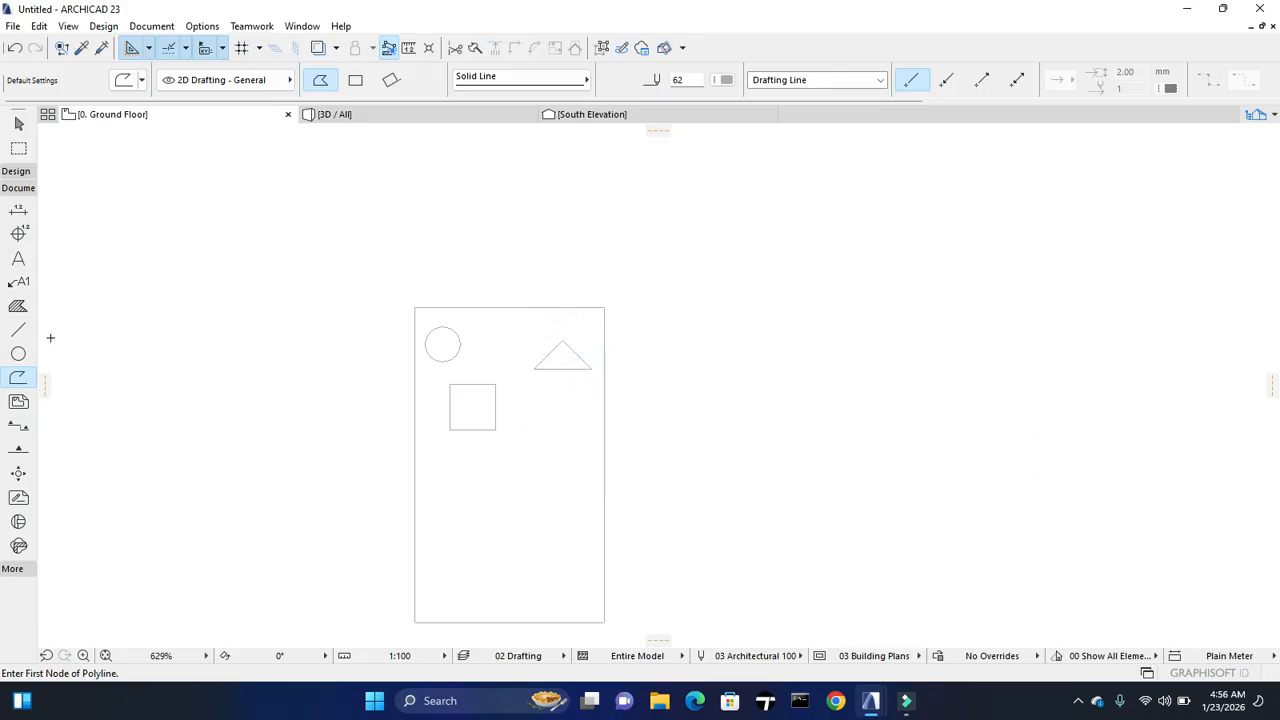
Draw a larger circle below the triangle, in the right half of the rectangle
{"action": "left_click", "coordinate": [18, 353]}
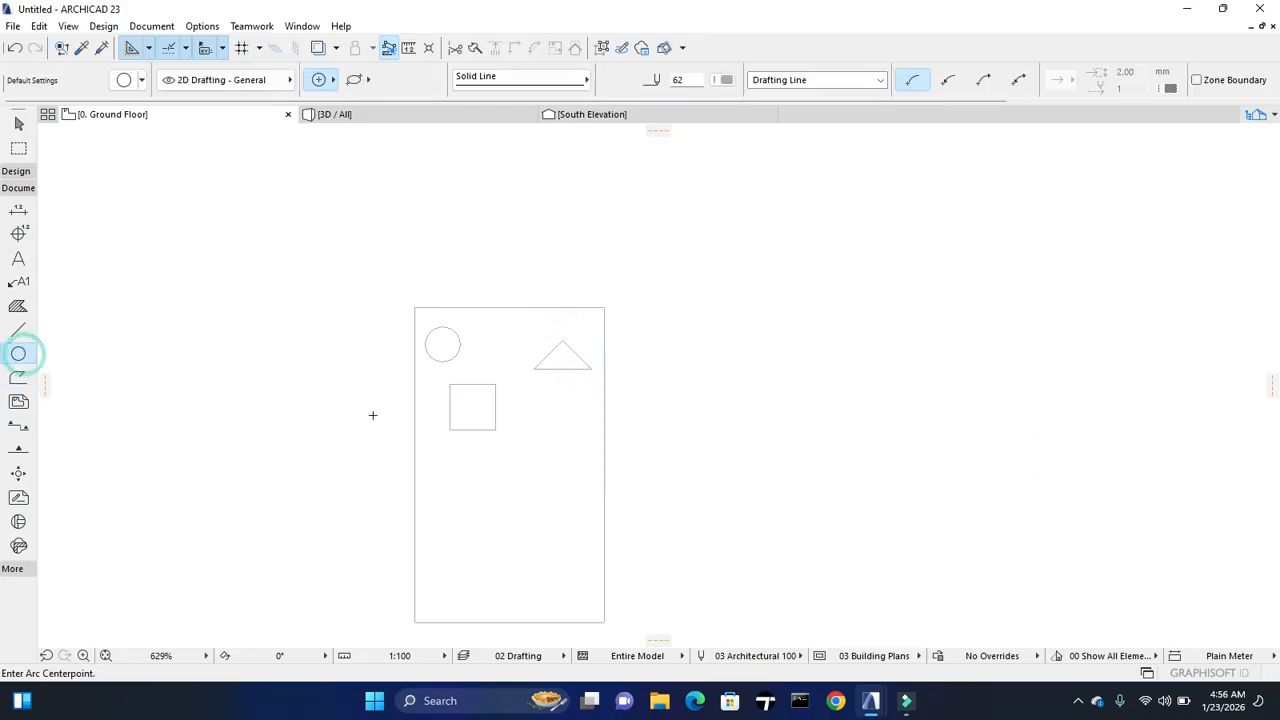
{"action": "left_click", "coordinate": [550, 425]}
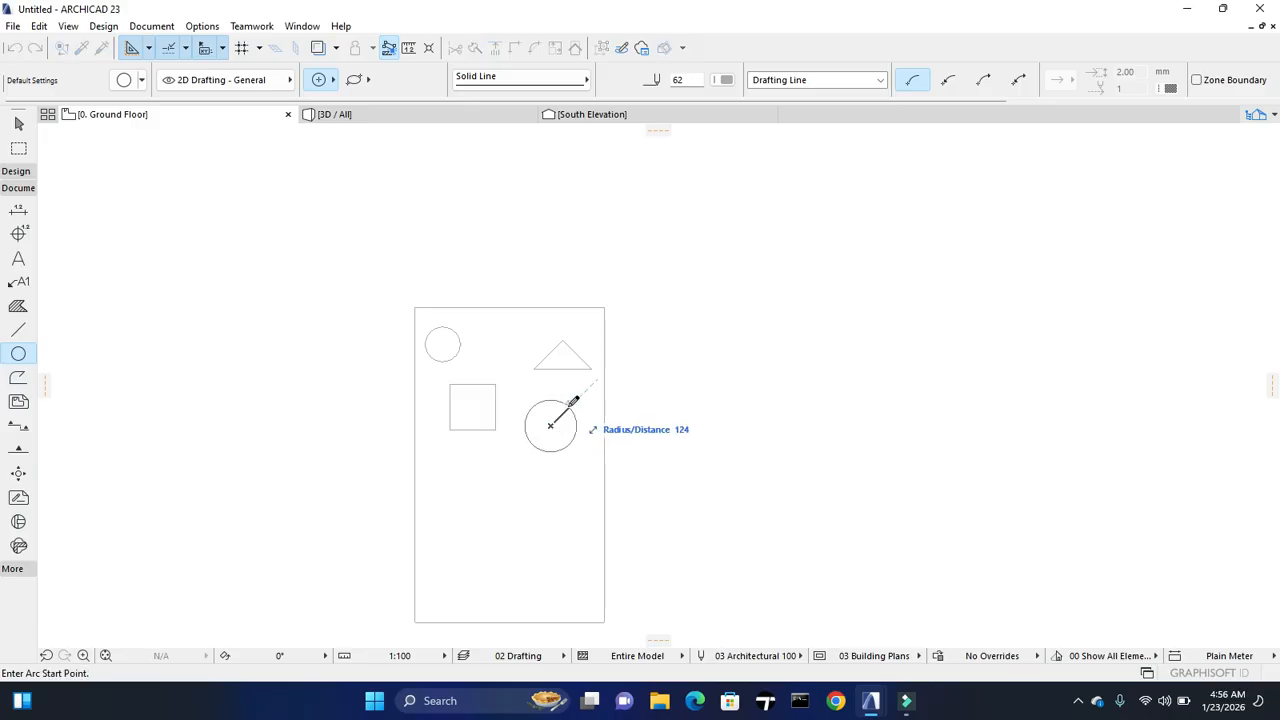
{"action": "left_click", "coordinate": [567, 405]}
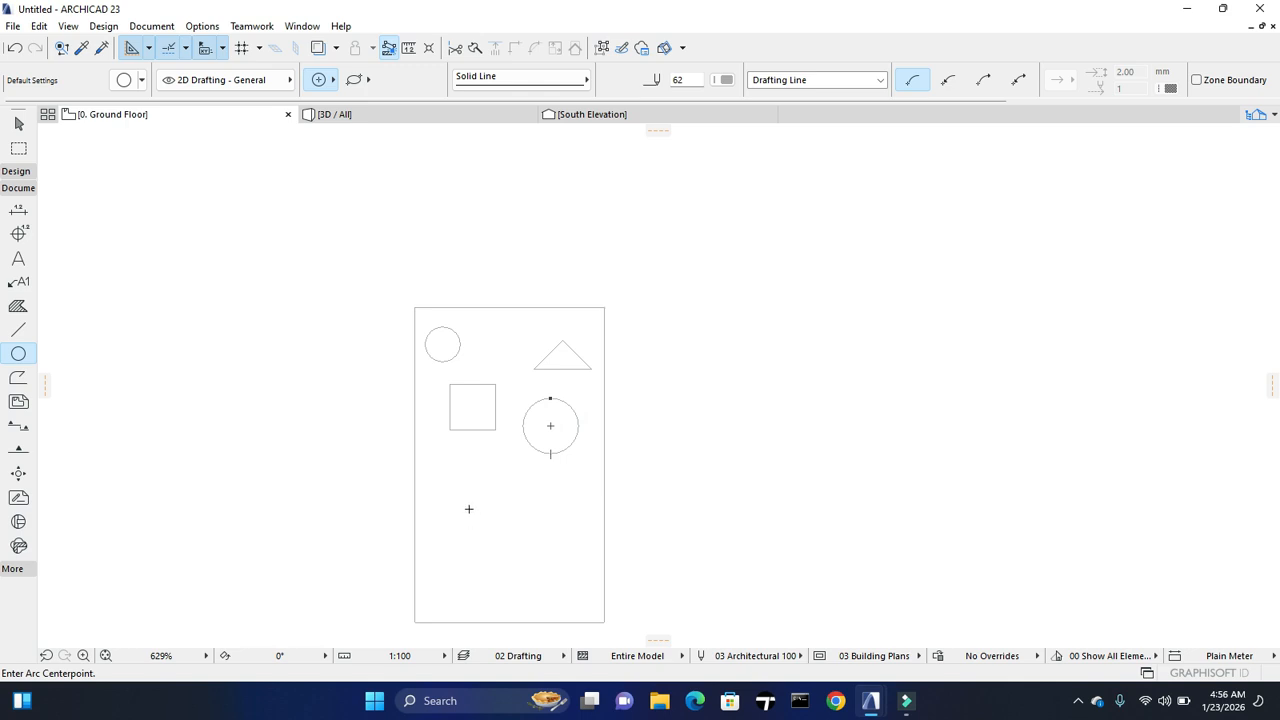
Draw a second closed triangle with straight polyline segments below the square, in the left half of the rectangle
{"action": "left_click", "coordinate": [18, 377]}
{"action": "left_click", "coordinate": [456, 495]}
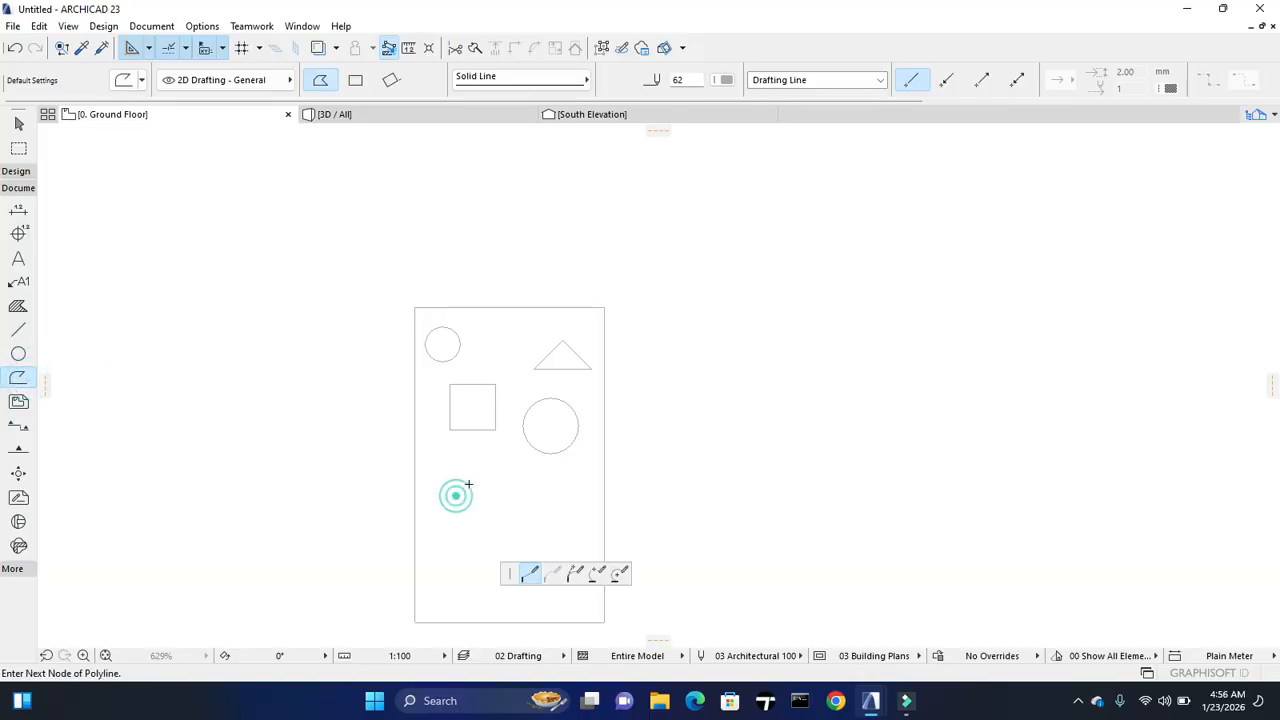
{"action": "left_click", "coordinate": [481, 471]}
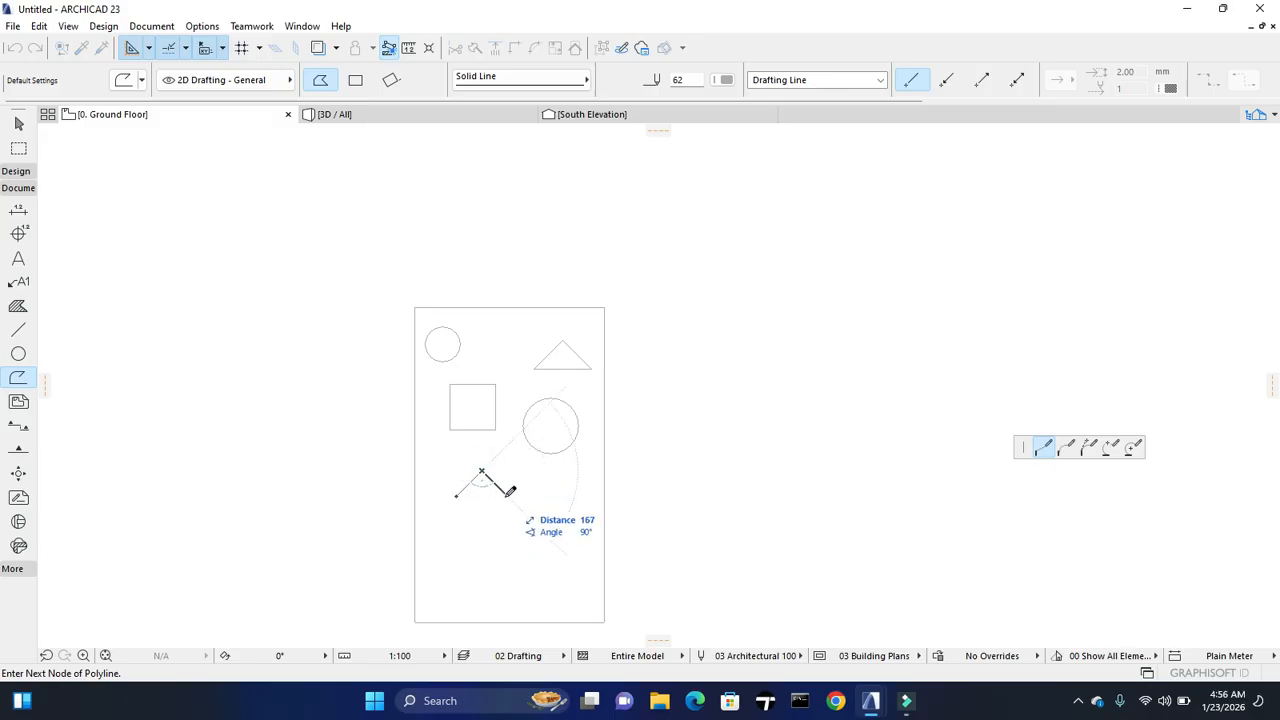
{"action": "left_click", "coordinate": [510, 498]}
{"action": "left_click", "coordinate": [455, 497]}
{"action": "left_click", "coordinate": [455, 497]}
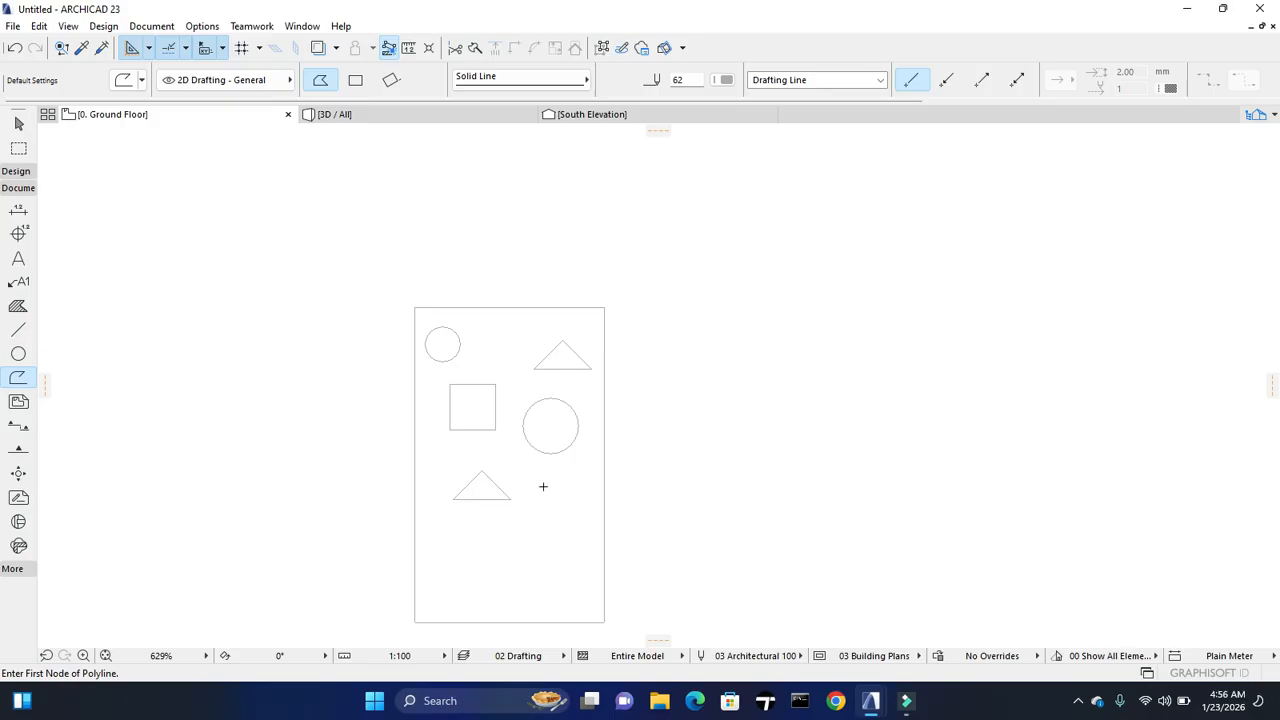
Move the square slightly straight down, away from the small circle above it
{"action": "key", "text": "Escape"}
{"action": "left_click", "coordinate": [488, 431]}
{"action": "key", "text": "ctrl+d"}
{"action": "left_click", "coordinate": [490, 433]}
{"action": "left_click", "coordinate": [490, 442]}
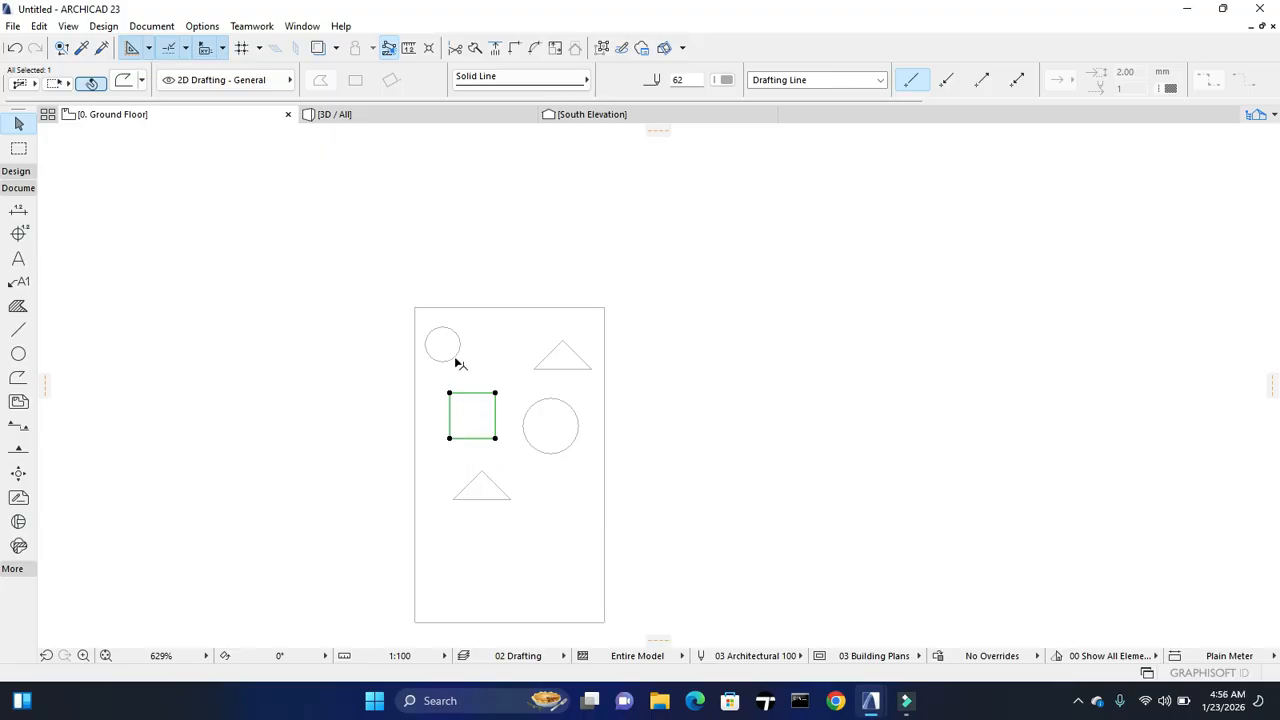
Place a copy of the small circle below the lower triangle and a copy of the square below the larger circle
{"action": "left_click", "coordinate": [455, 362]}
{"action": "key", "text": "ctrl+shift+d"}
{"action": "left_click", "coordinate": [454, 358]}
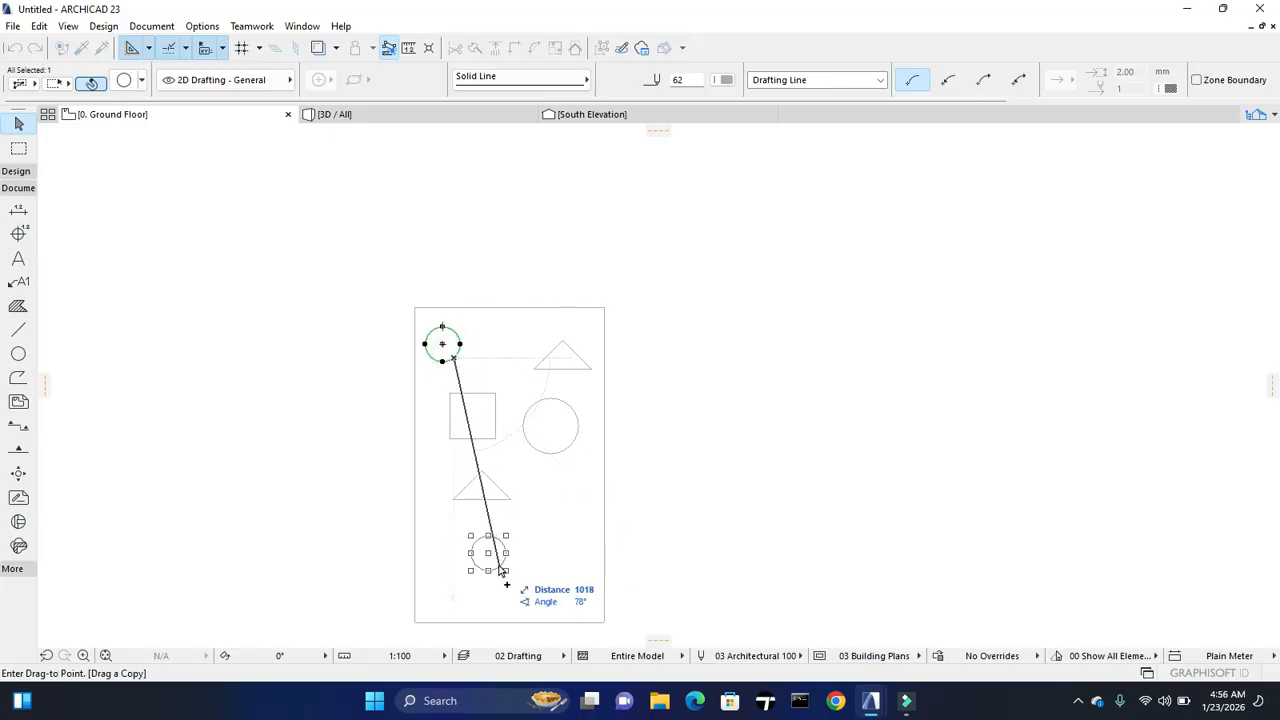
{"action": "left_click", "coordinate": [507, 576]}
{"action": "left_click", "coordinate": [494, 416]}
{"action": "key", "text": "ctrl+shift+d"}
{"action": "left_click", "coordinate": [494, 416]}
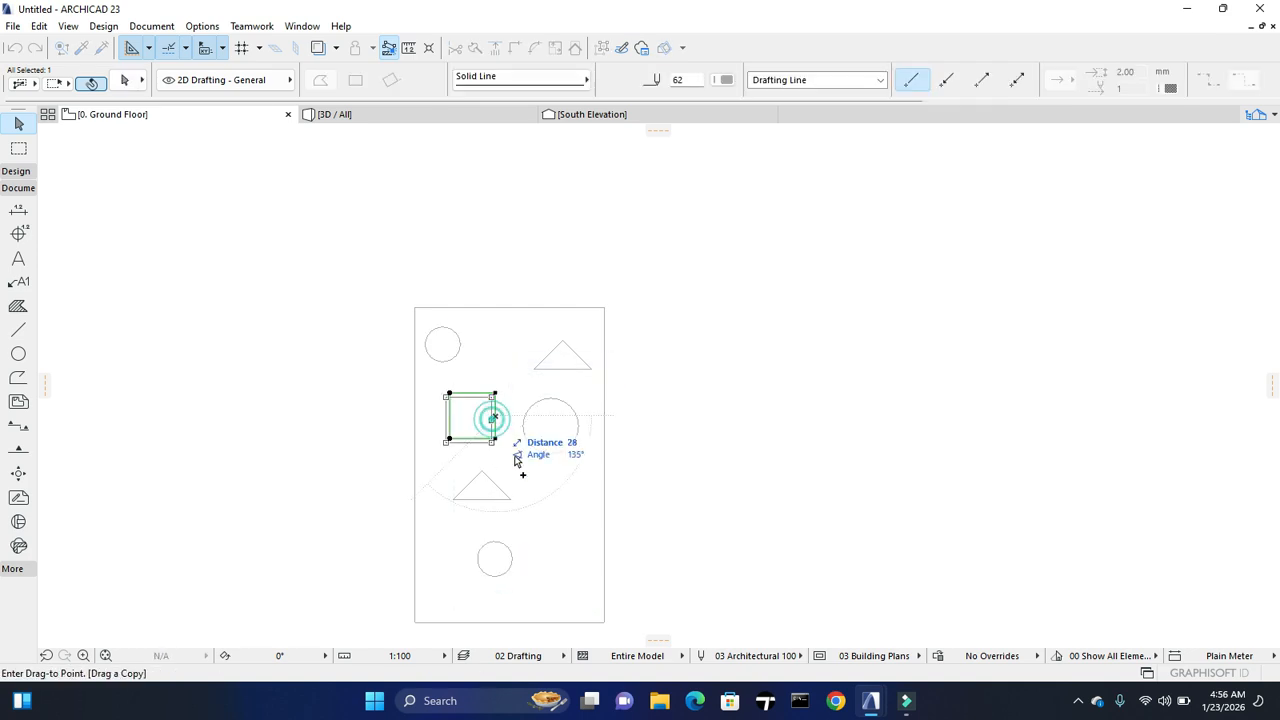
{"action": "left_click", "coordinate": [580, 523]}
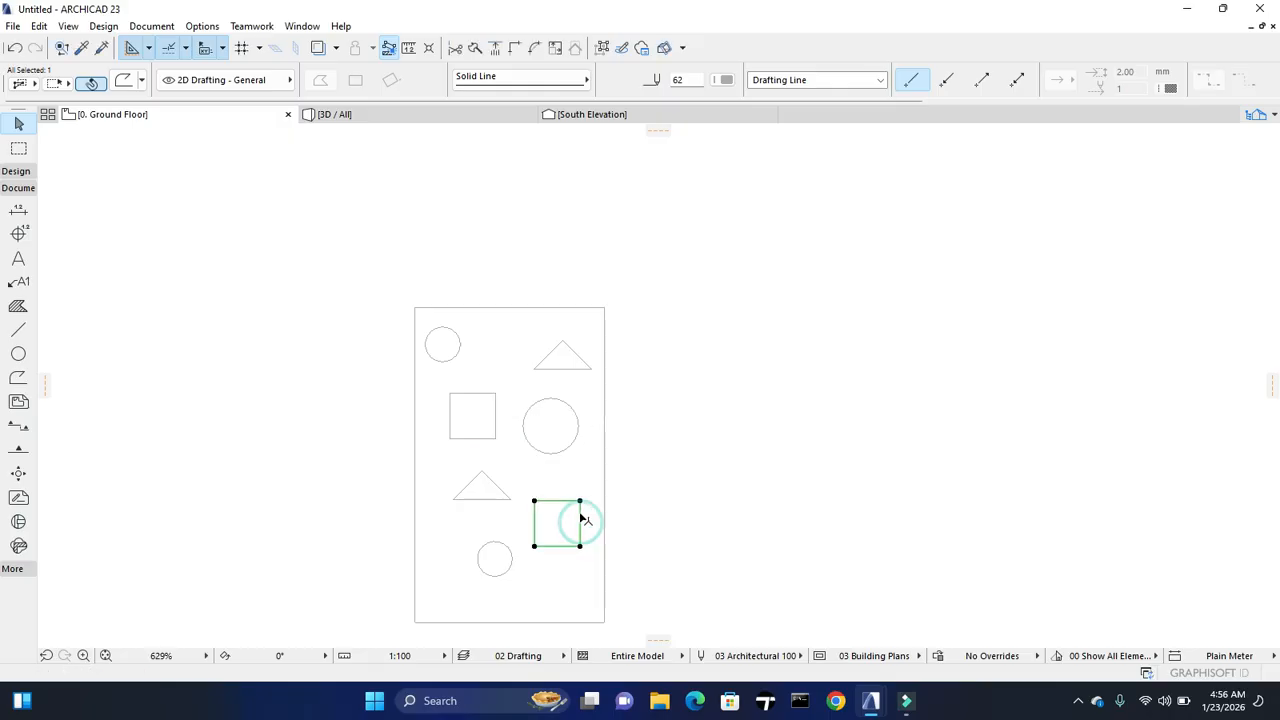
Narrow the copied square by offsetting its right edge inward by about 53 mm, and deselect it
{"action": "left_click", "coordinate": [580, 502]}
{"action": "key", "text": "Escape"}
{"action": "left_click", "coordinate": [579, 516]}
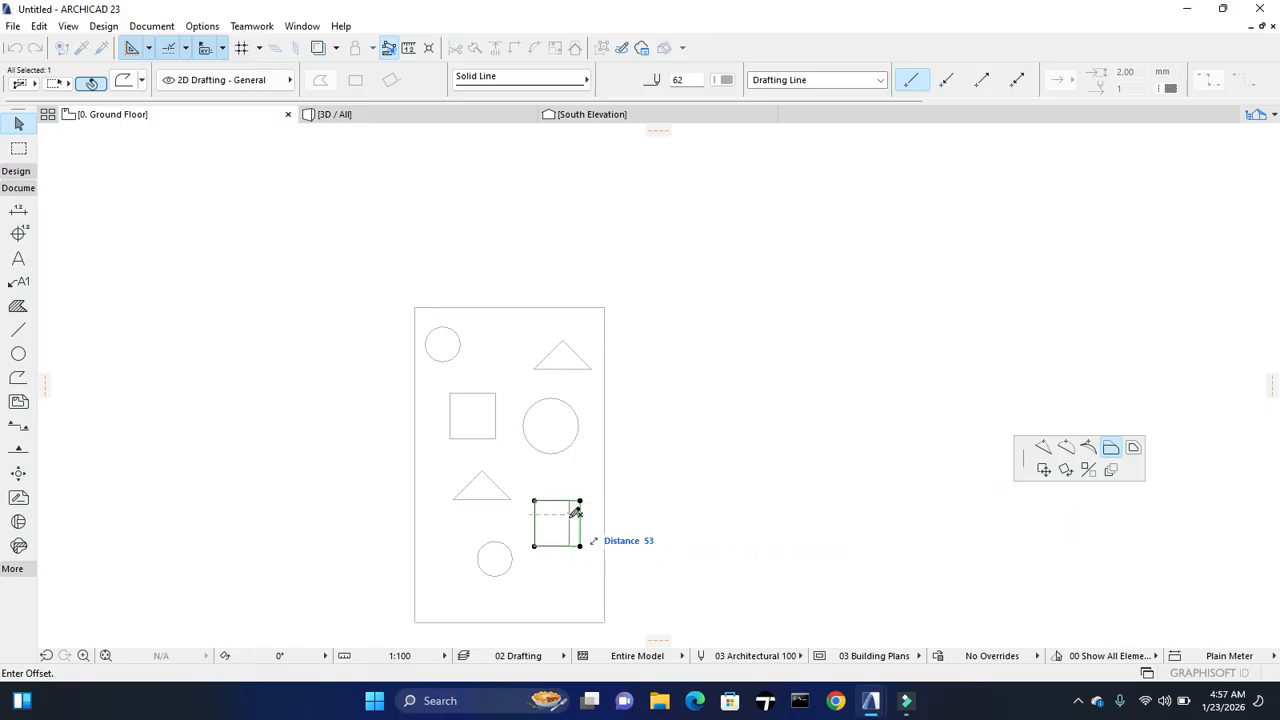
{"action": "left_click", "coordinate": [569, 514]}
{"action": "left_click", "coordinate": [523, 514]}
Enlarge the lower triangle by offsetting its base outward about 46 mm, and shift it slightly left
{"action": "left_click", "coordinate": [498, 499]}
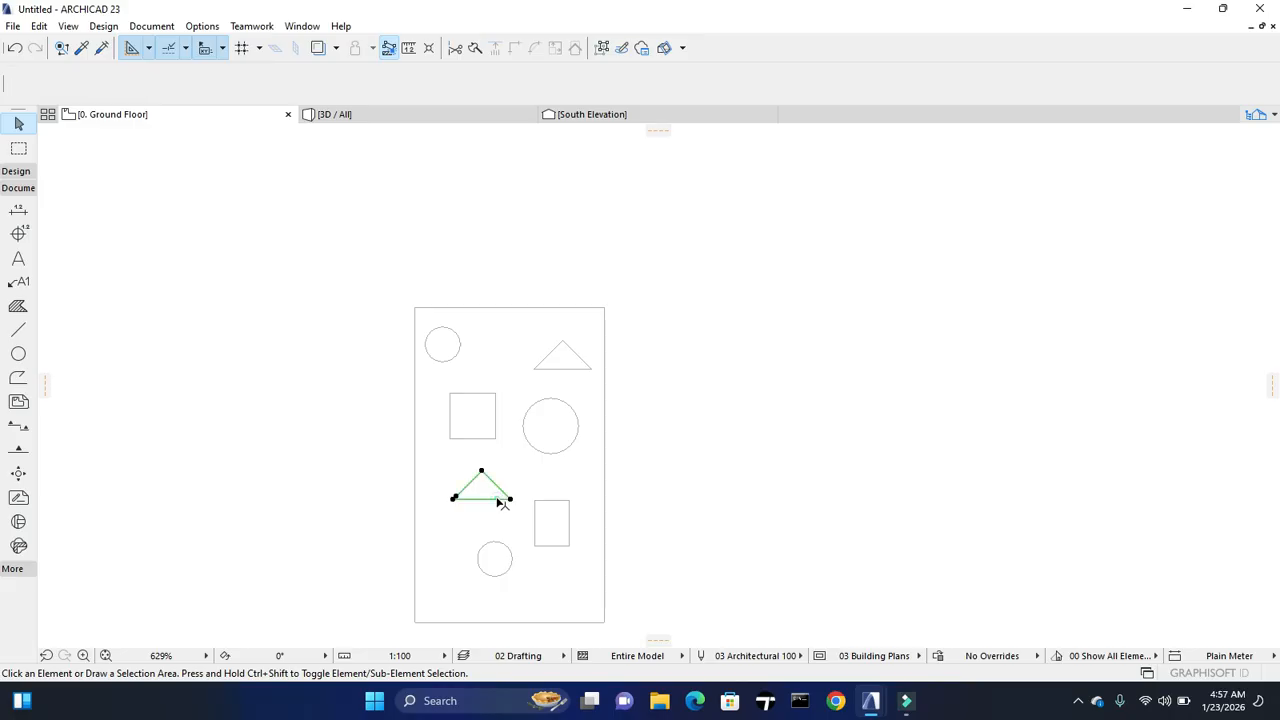
{"action": "left_click", "coordinate": [492, 500]}
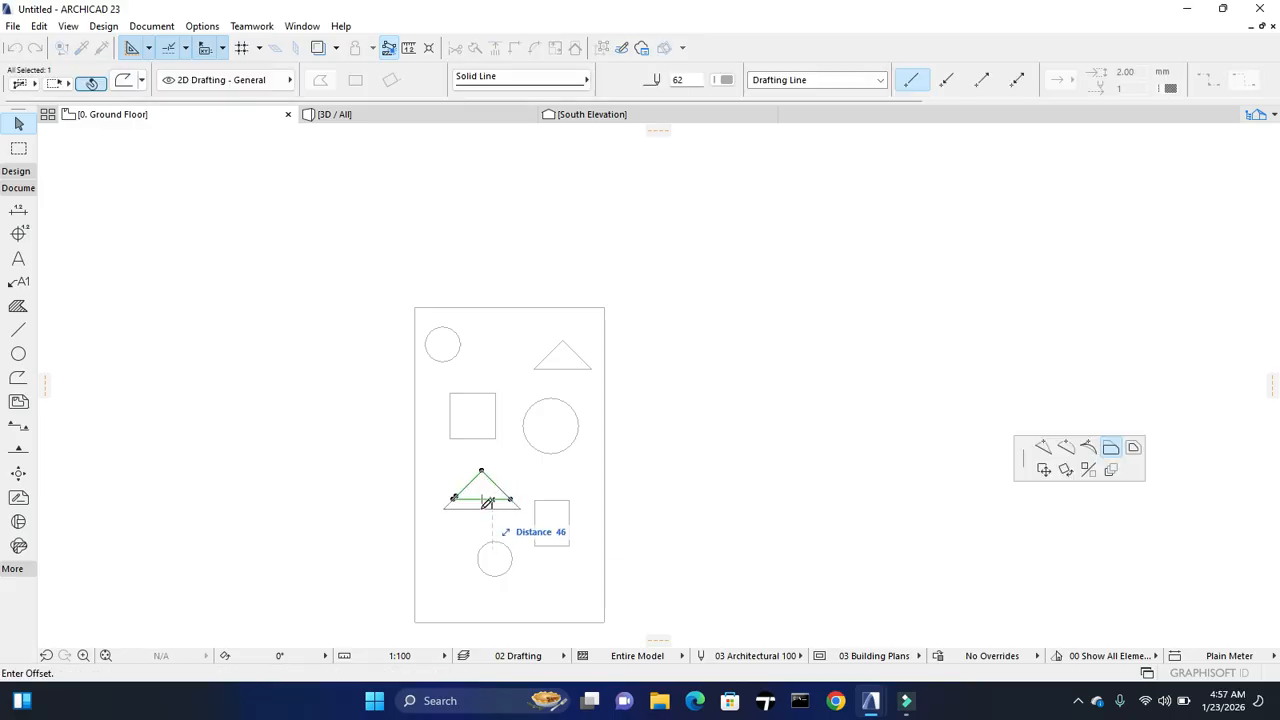
{"action": "left_click", "coordinate": [482, 508]}
{"action": "key", "text": "ctrl+d"}
{"action": "left_click", "coordinate": [482, 493]}
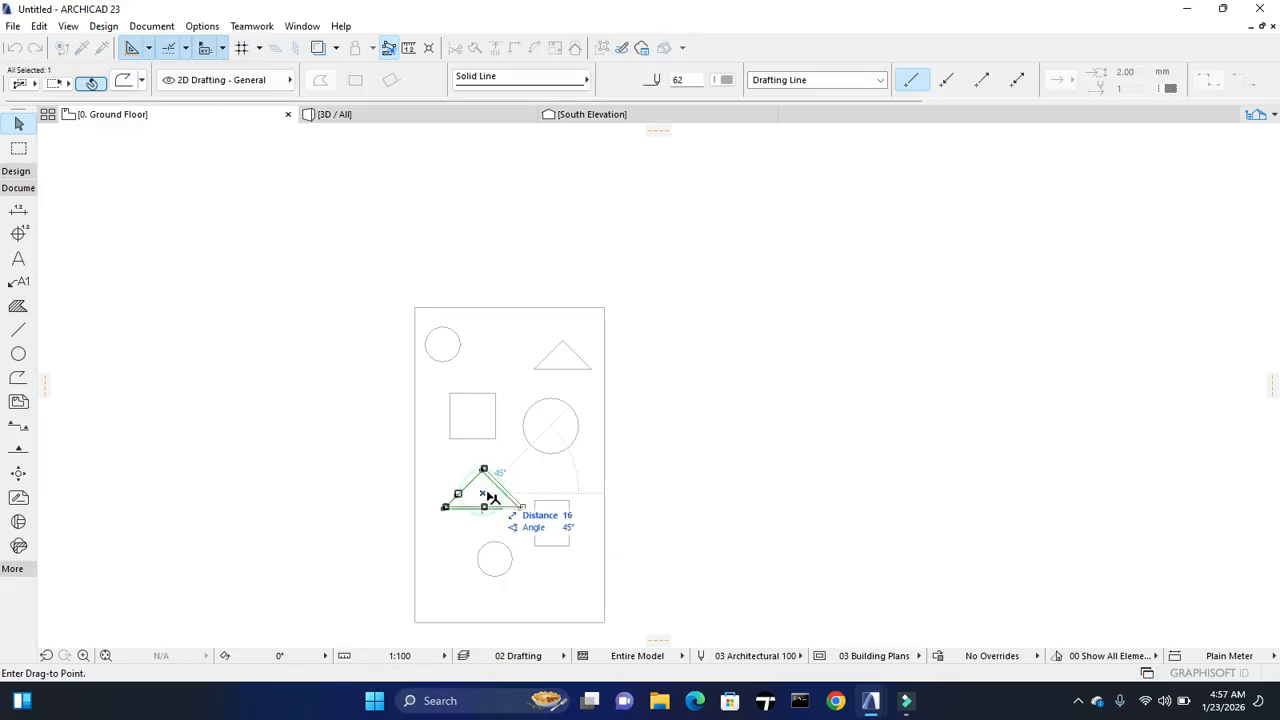
{"action": "left_click", "coordinate": [471, 494]}
Rotate the lower triangle by -90° so it points right, and move it slightly down and left
{"action": "key", "text": "ctrl+e"}
{"action": "left_click", "coordinate": [472, 494]}
{"action": "left_click", "coordinate": [479, 495]}
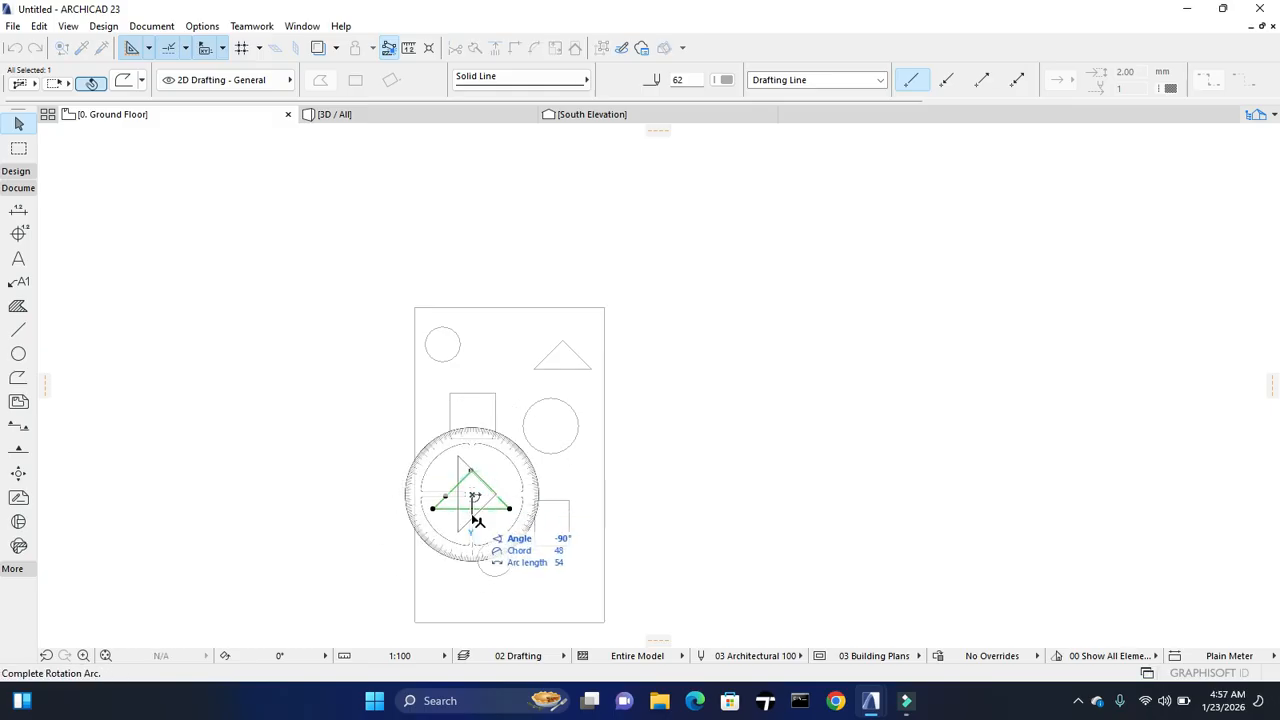
{"action": "left_click", "coordinate": [477, 520]}
{"action": "left_click_drag", "start_coordinate": [480, 513], "coordinate": [466, 526]}
Move the bottom small circle and the larger circle slightly down to even out the spacing between shapes
{"action": "left_click", "coordinate": [503, 569]}
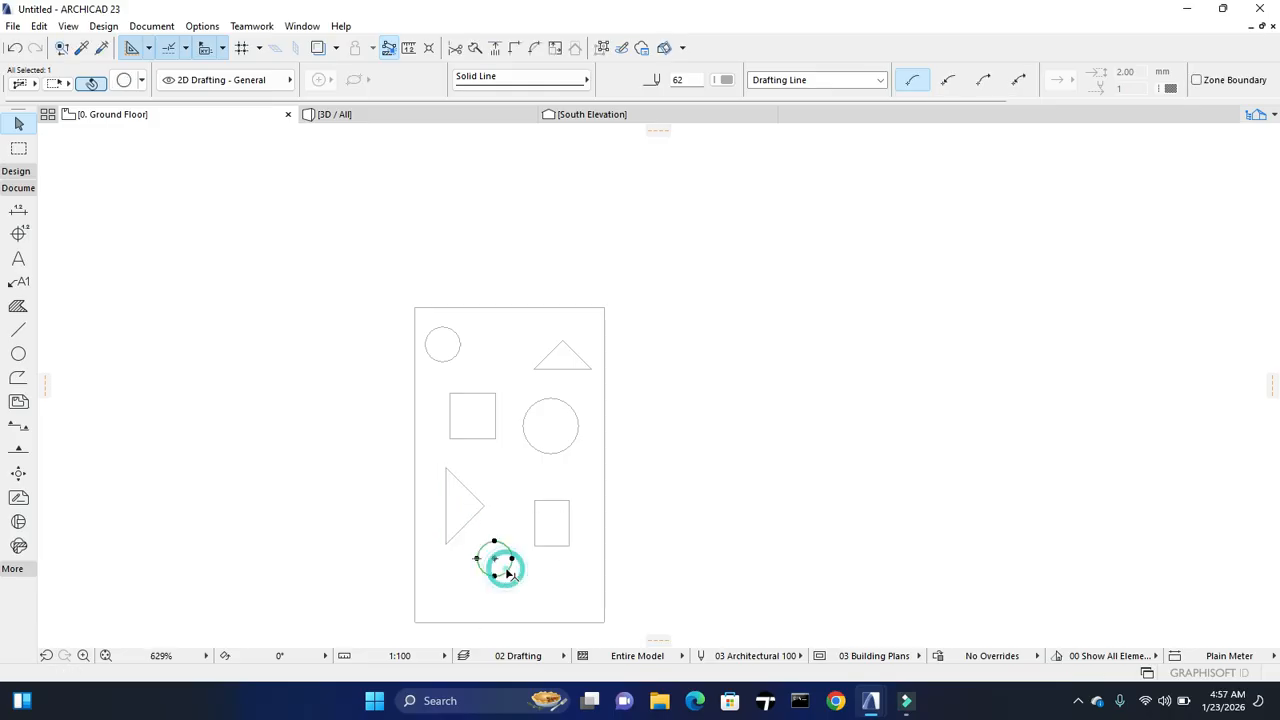
{"action": "left_click_drag", "start_coordinate": [512, 566], "coordinate": [511, 591]}
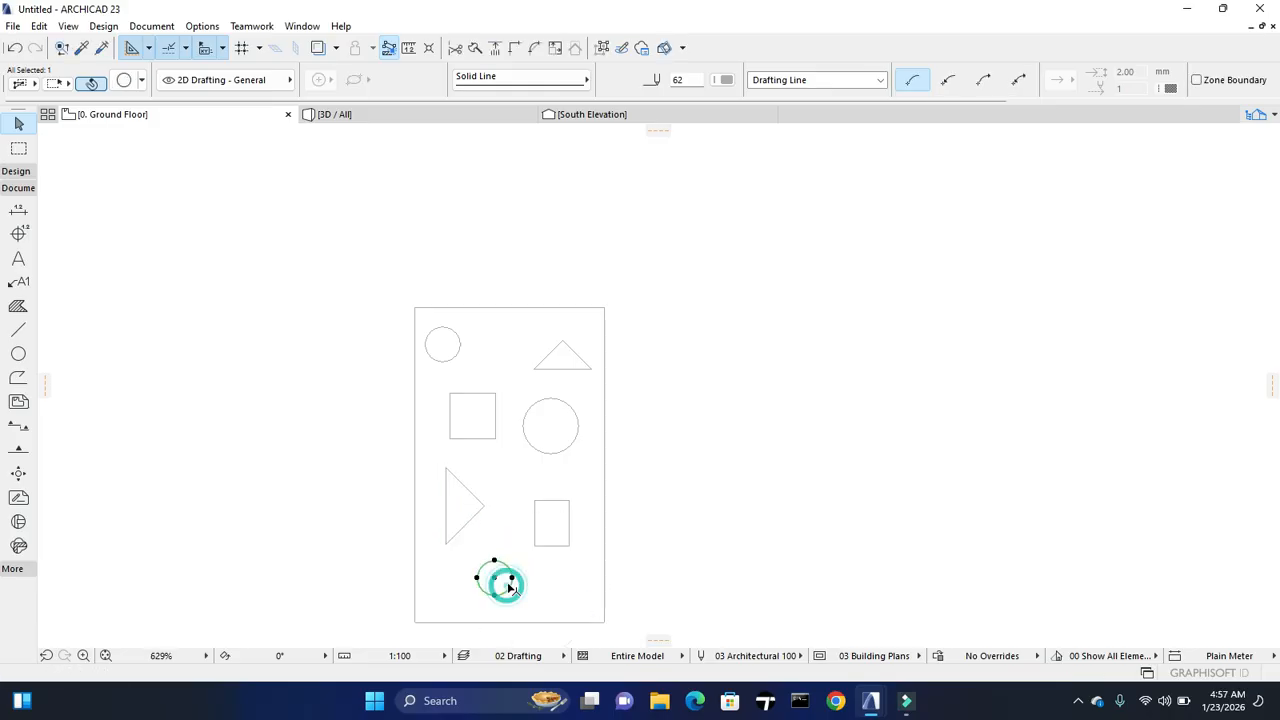
{"action": "left_click", "coordinate": [548, 455]}
{"action": "left_click_drag", "start_coordinate": [546, 460], "coordinate": [541, 495]}
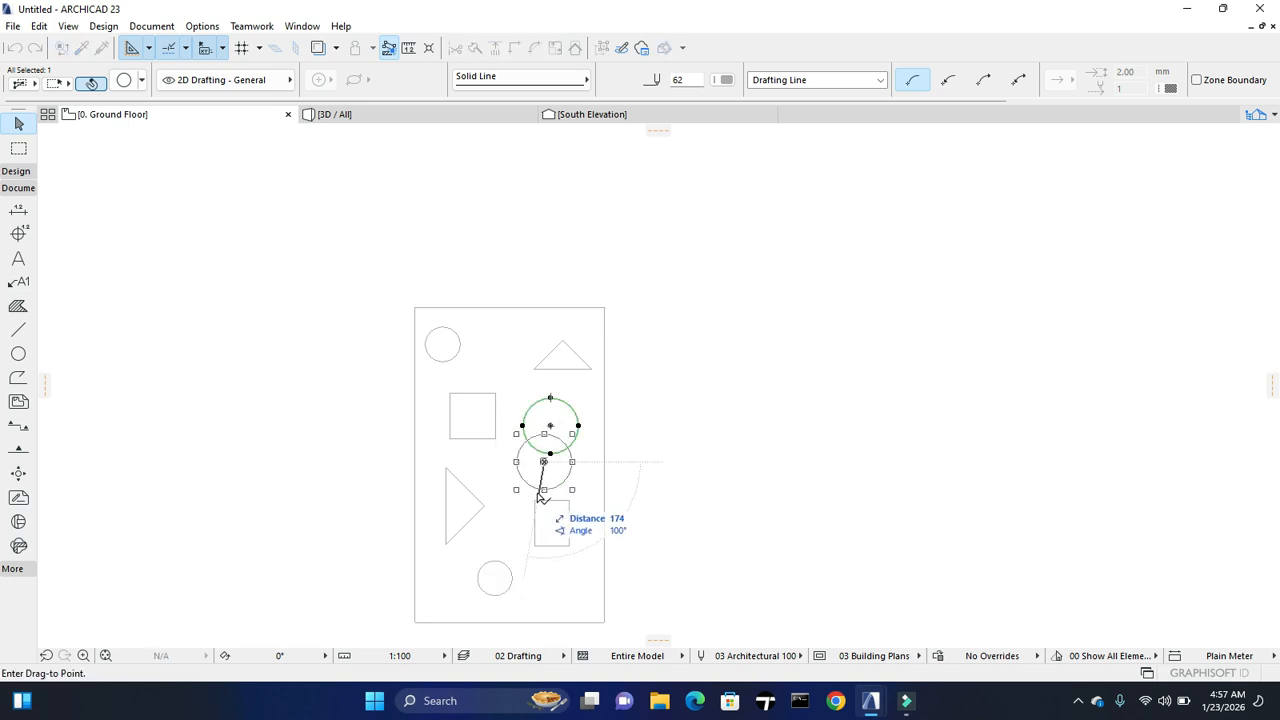
{"action": "left_click", "coordinate": [545, 474]}
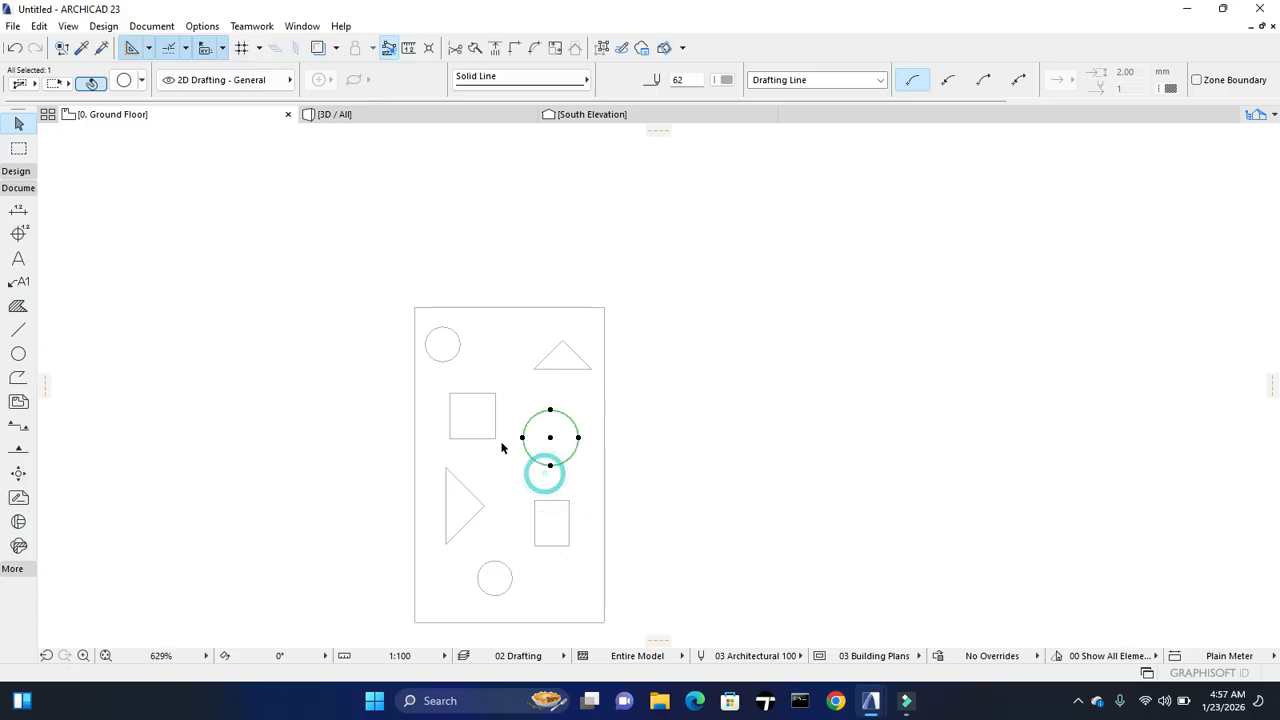
Move the upper square slightly up and to the right, closer to the small circle, and deselect it
{"action": "left_click", "coordinate": [492, 437]}
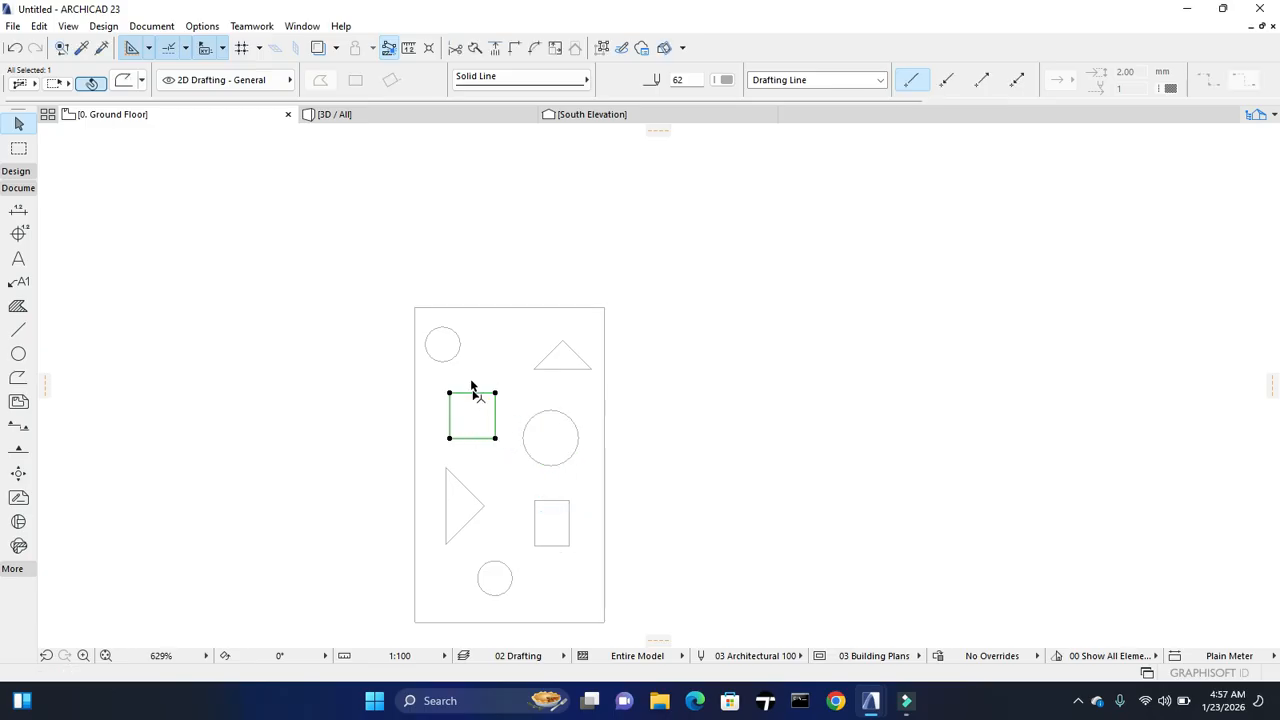
{"action": "key", "text": "ctrl+d"}
{"action": "left_click", "coordinate": [495, 394]}
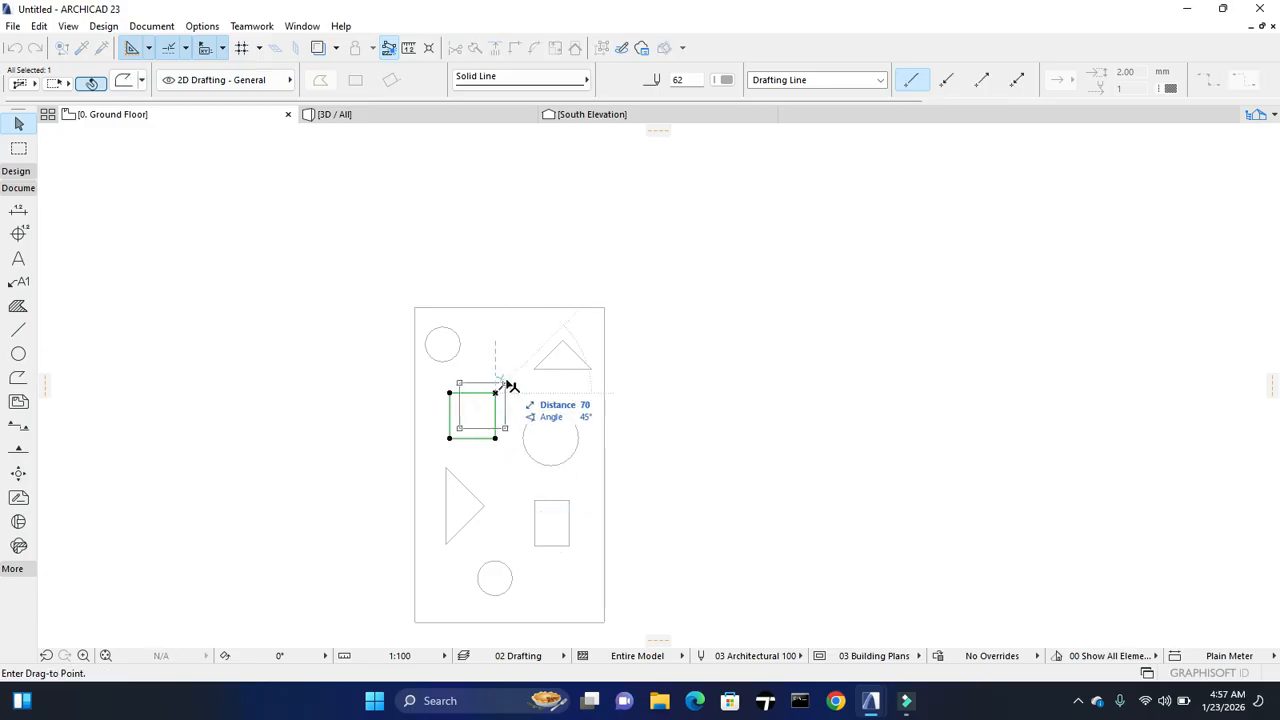
{"action": "left_click", "coordinate": [508, 380]}
{"action": "left_click", "coordinate": [560, 530]}
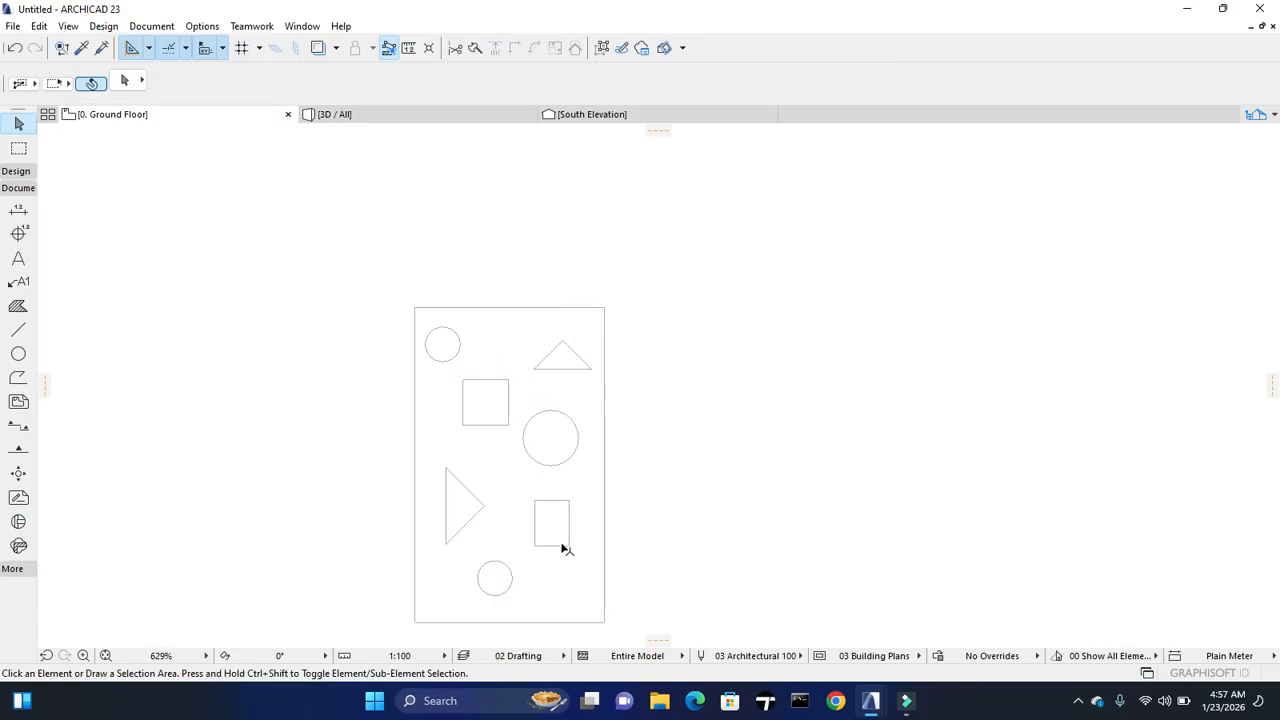
Move the lower square left by about 109 mm and offset its right edge outward to make a wide rectangle
{"action": "left_click", "coordinate": [563, 547]}
{"action": "key", "text": "ctrl+d"}
{"action": "left_click", "coordinate": [560, 547]}
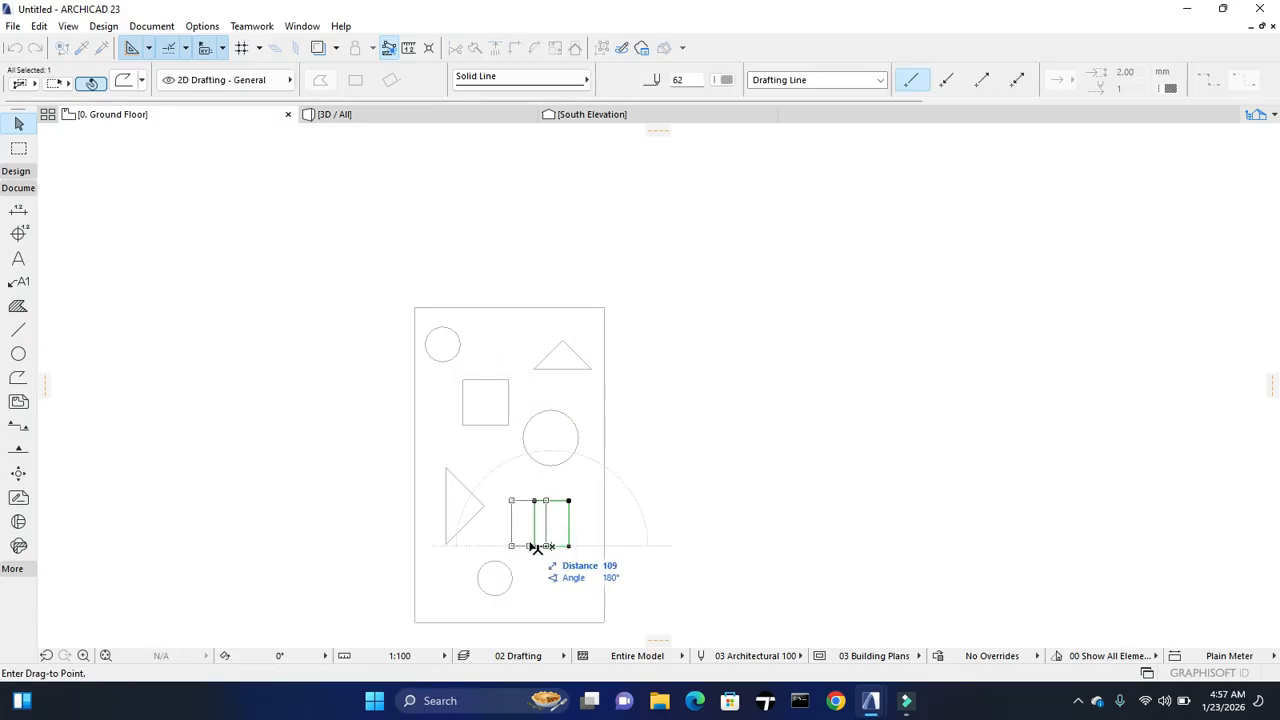
{"action": "left_click", "coordinate": [536, 547]}
{"action": "left_click", "coordinate": [547, 535]}
{"action": "left_click", "coordinate": [576, 538]}
{"action": "left_click", "coordinate": [565, 569]}
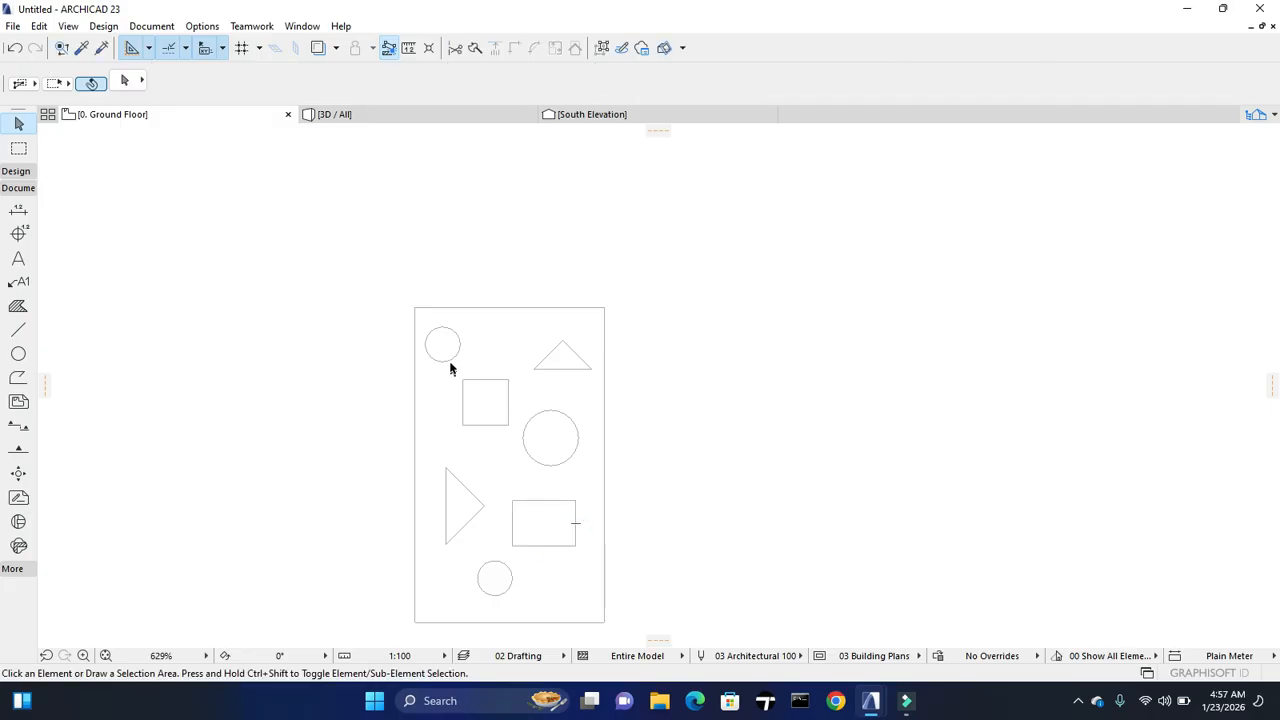
Narrow the lower rectangle slightly by offsetting its left edge inward
{"action": "middle_click_drag", "start_coordinate": [550, 460], "coordinate": [563, 400]}
{"action": "scroll", "coordinate": [566, 429], "scroll_direction": "down", "scroll_amount": 1}
{"action": "scroll", "coordinate": [577, 463], "scroll_direction": "up", "scroll_amount": 1}
{"action": "left_click", "coordinate": [577, 465]}
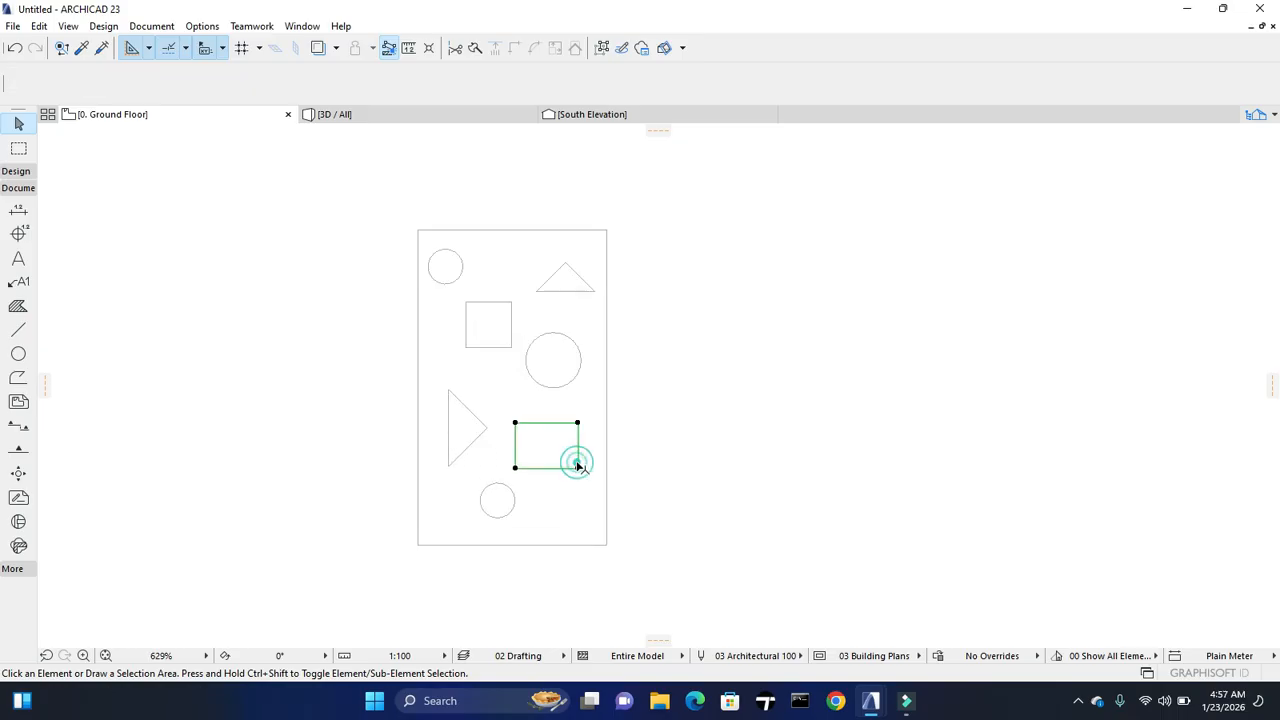
{"action": "left_click", "coordinate": [515, 455]}
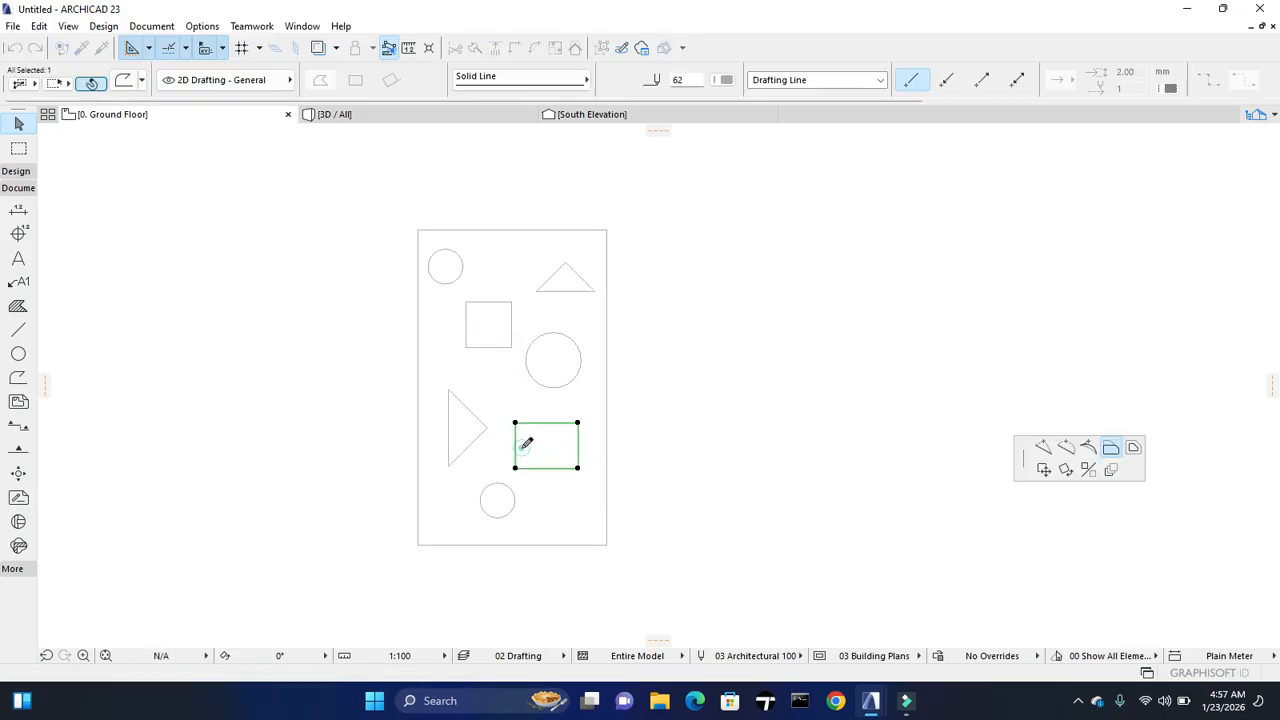
{"action": "left_click", "coordinate": [521, 445]}
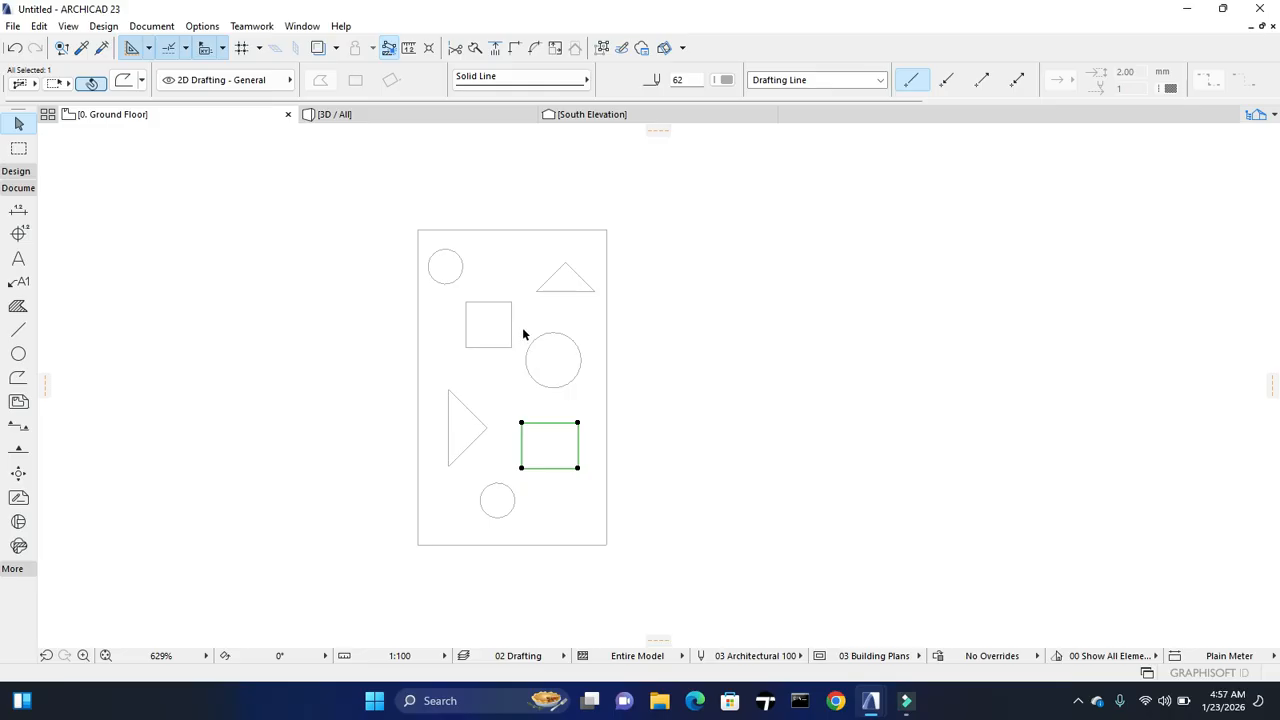
Copy the top triangle straight down into the lower right corner of the panel outline
{"action": "left_click", "coordinate": [562, 291]}
{"action": "left_click", "coordinate": [557, 291]}
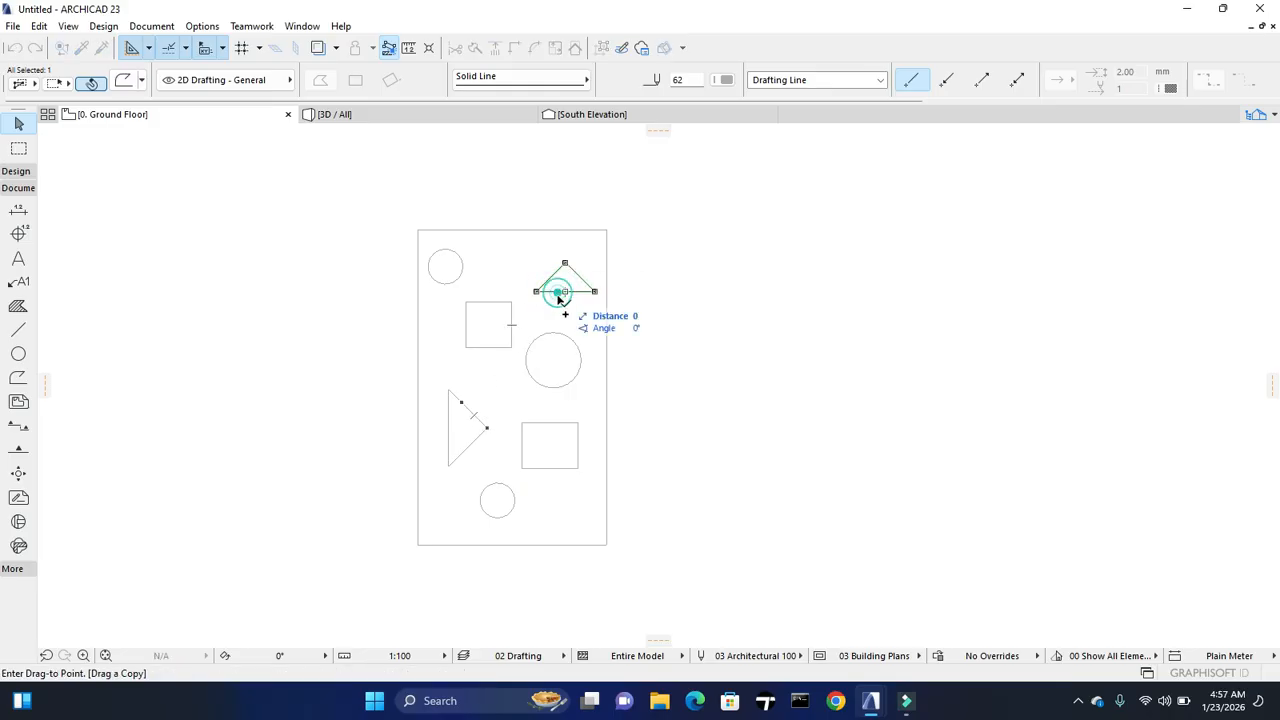
{"action": "left_click", "coordinate": [557, 531]}
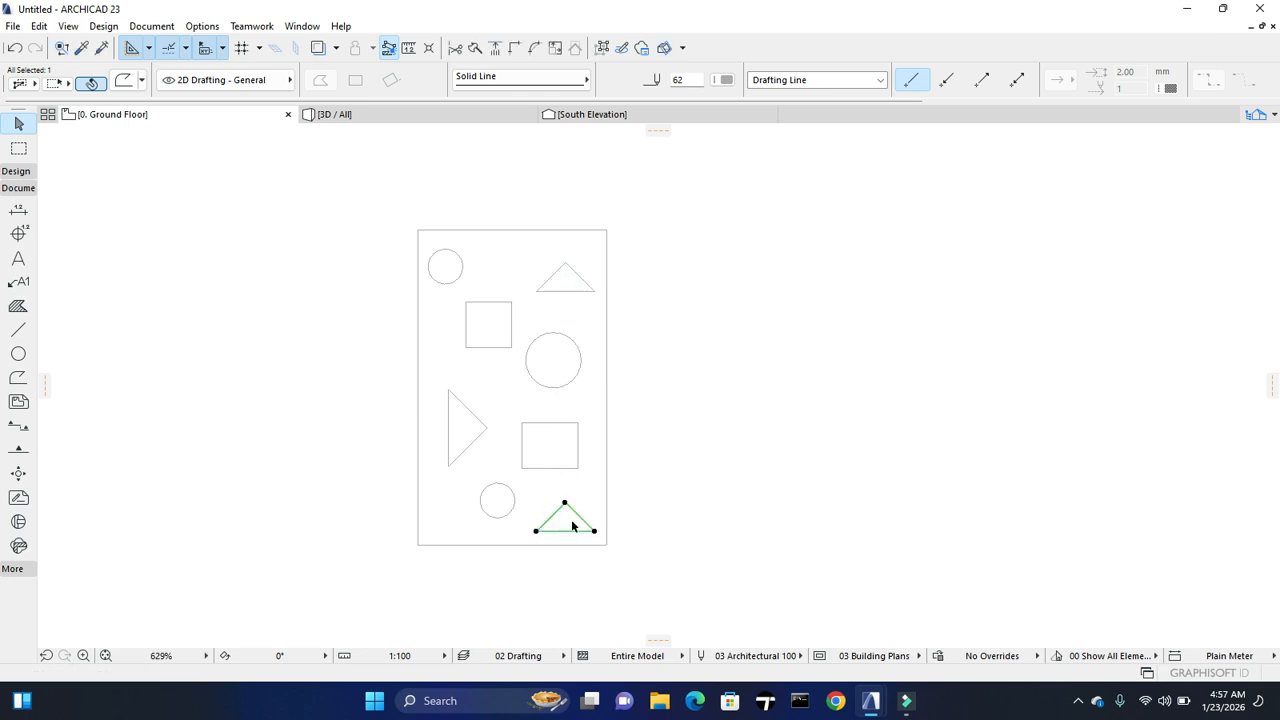
Shrink the copied corner triangle by offsetting its outline inward, and deselect it
{"action": "left_click", "coordinate": [581, 517]}
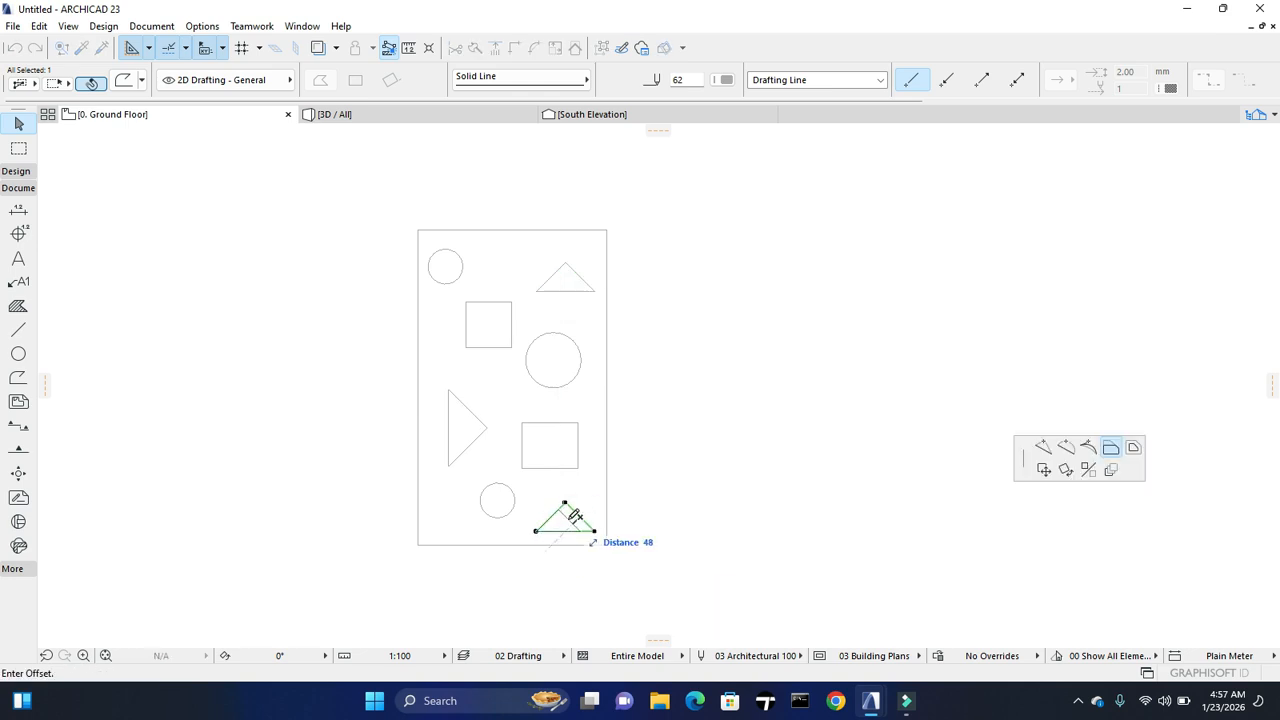
{"action": "key", "text": "Escape"}
{"action": "scroll", "coordinate": [571, 520], "scroll_direction": "up", "scroll_amount": 3}
{"action": "left_click", "coordinate": [561, 551]}
{"action": "left_click", "coordinate": [561, 534]}
{"action": "scroll", "coordinate": [533, 444], "scroll_direction": "down", "scroll_amount": 3}
{"action": "key", "text": "Escape"}
{"action": "scroll", "coordinate": [572, 364], "scroll_direction": "down", "scroll_amount": 2}
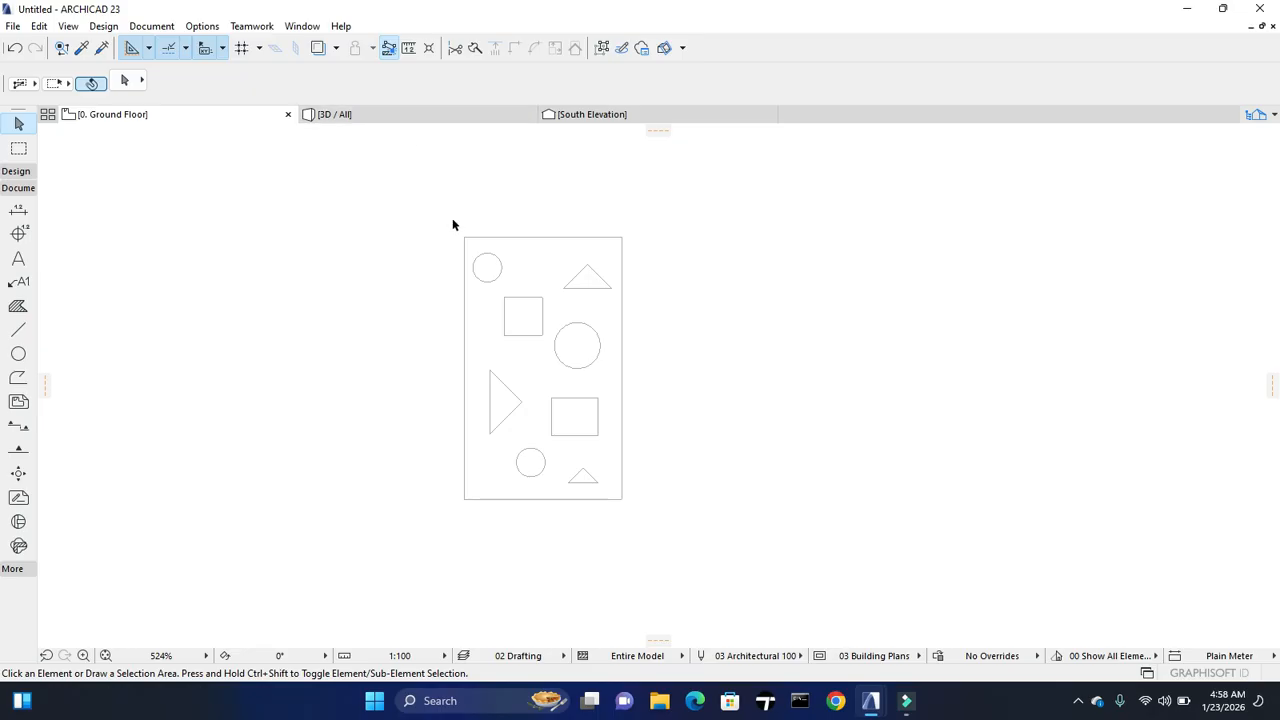
Look over the existing curtain walls in the 3D view and return to the ground floor plan
{"action": "left_click", "coordinate": [466, 117]}
{"action": "scroll", "coordinate": [475, 476], "scroll_direction": "down", "scroll_amount": 3}
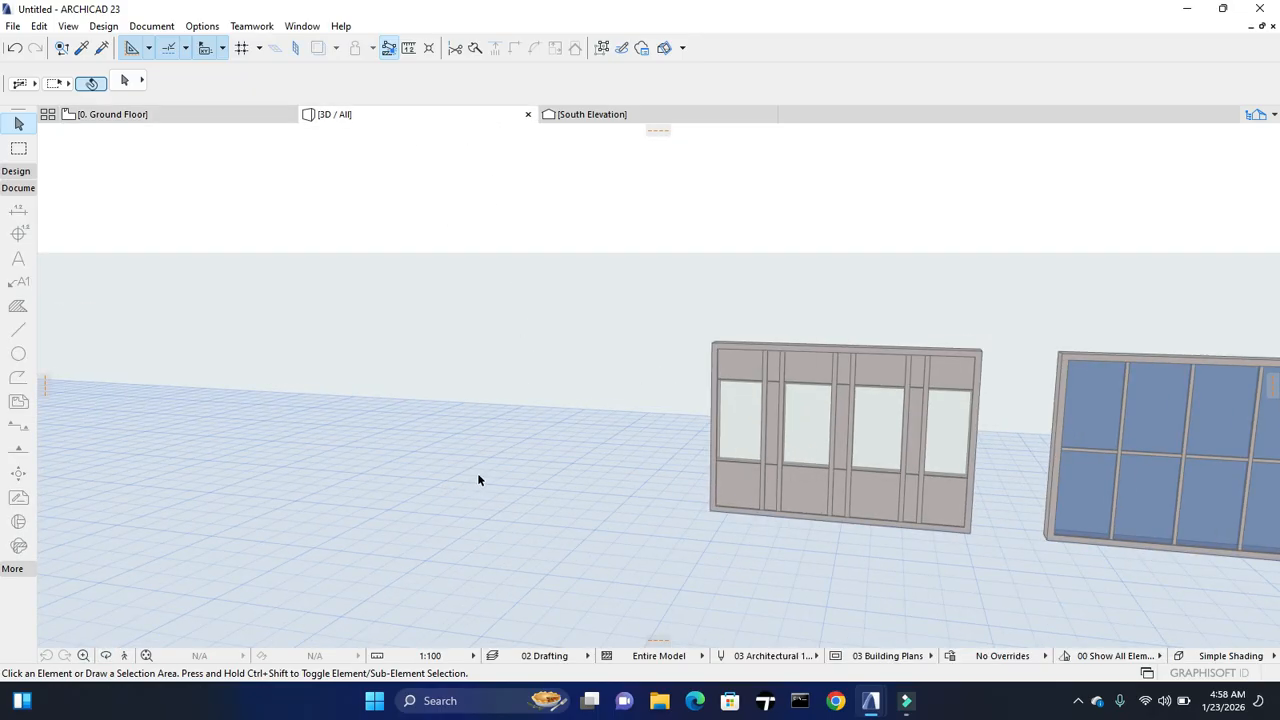
{"action": "scroll", "coordinate": [502, 467], "scroll_direction": "down", "scroll_amount": 2}
{"action": "middle_click_drag", "start_coordinate": [394, 432], "coordinate": [680, 502]}
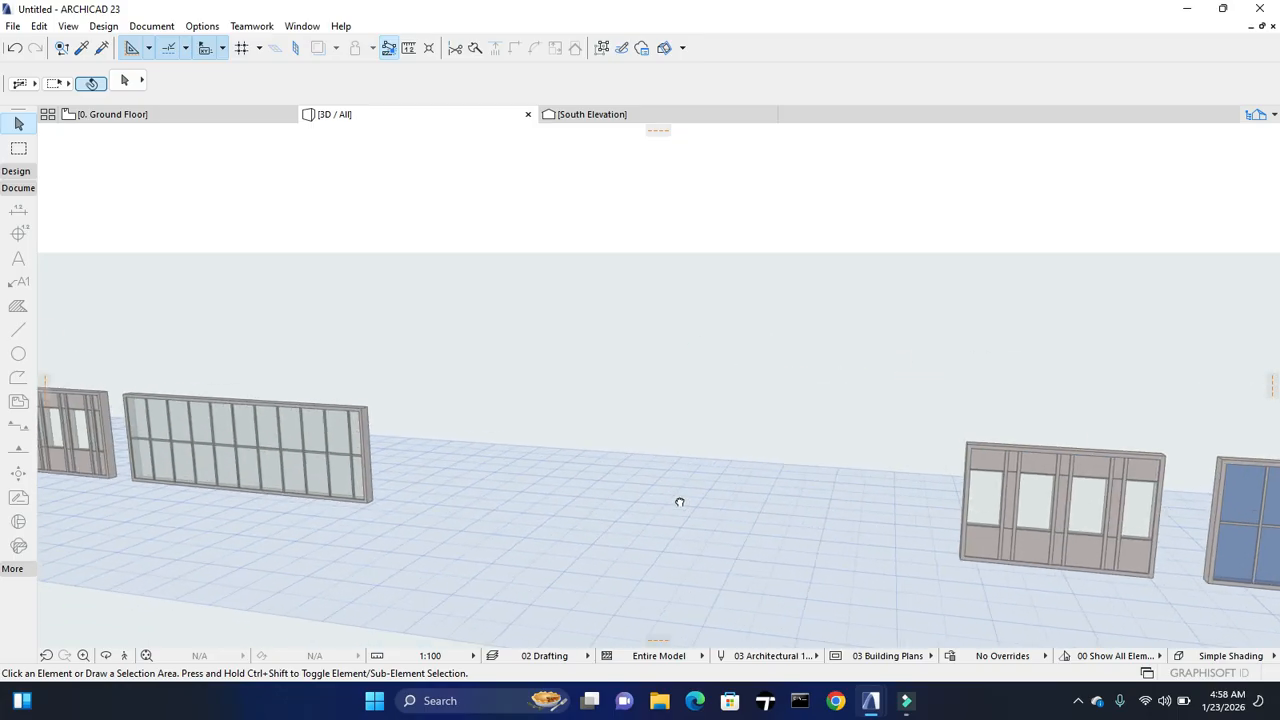
{"action": "scroll", "coordinate": [427, 527], "scroll_direction": "up", "scroll_amount": 1}
{"action": "scroll", "coordinate": [420, 536], "scroll_direction": "up", "scroll_amount": 1}
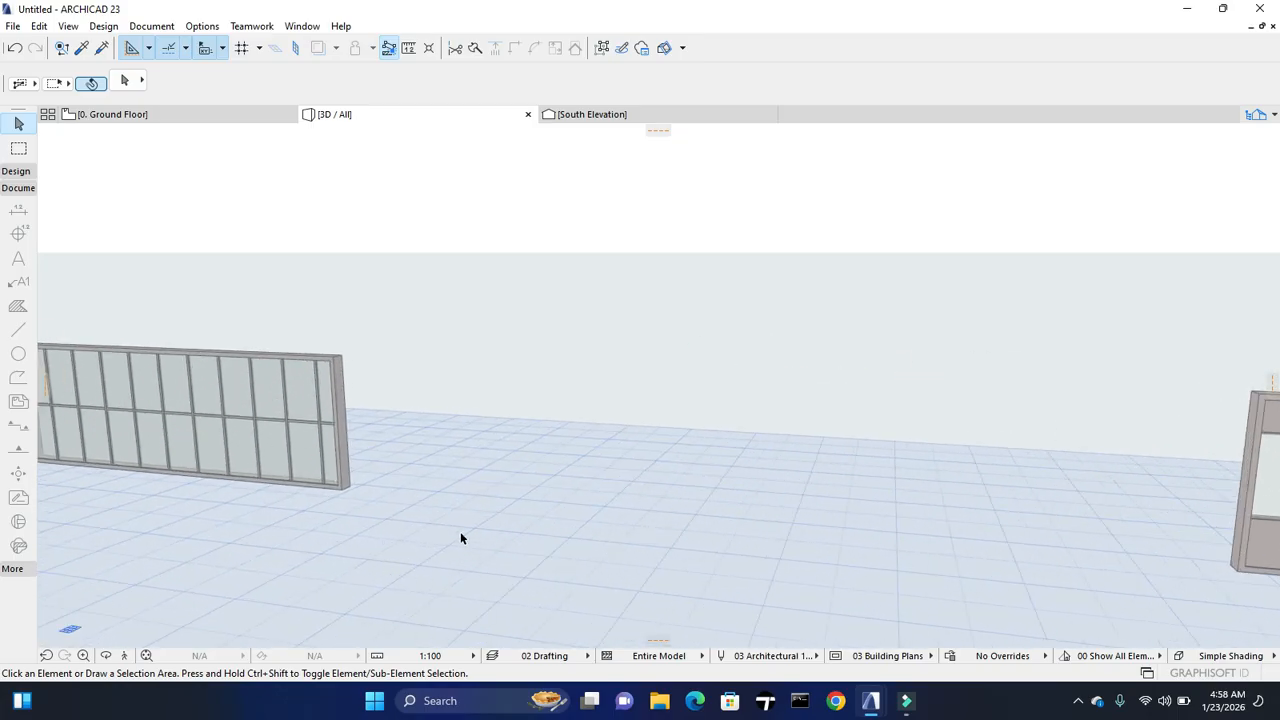
{"action": "left_click", "coordinate": [229, 117]}
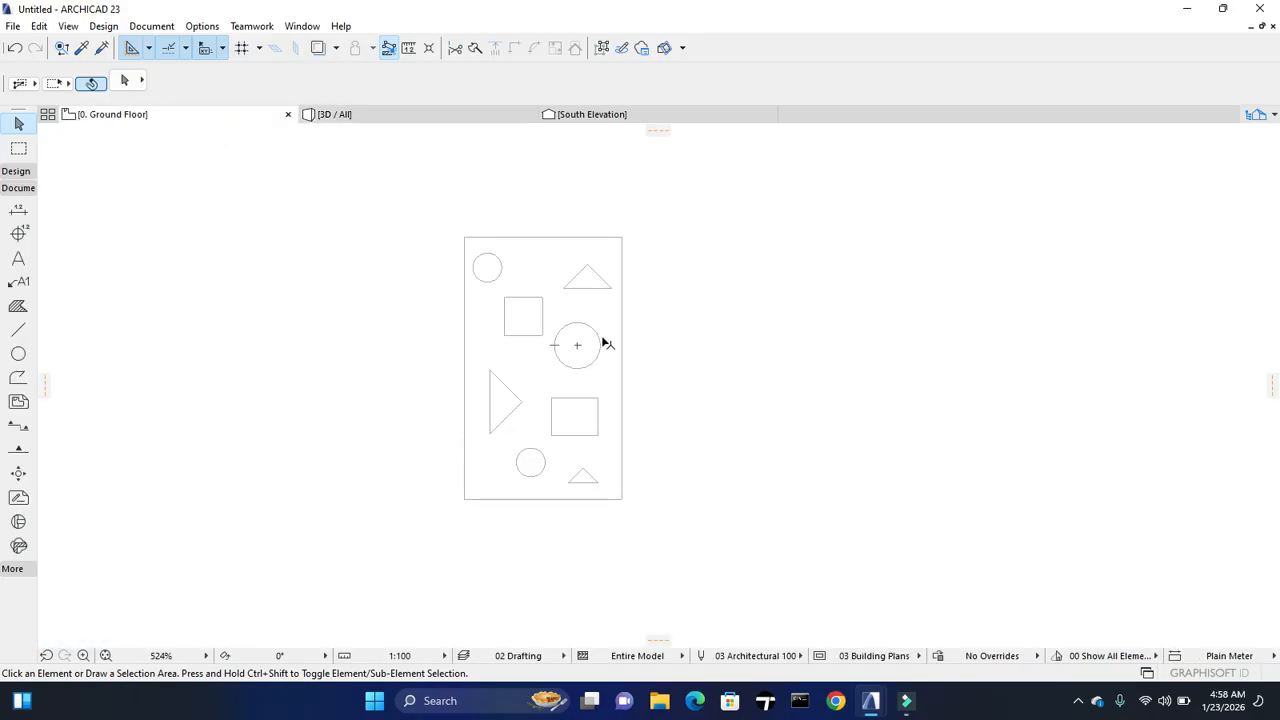
Create a morph from each of the eight circles, squares and triangles inside the panel outline with the Magic Wand
{"action": "left_click", "coordinate": [16, 171]}
{"action": "left_click", "coordinate": [18, 504]}
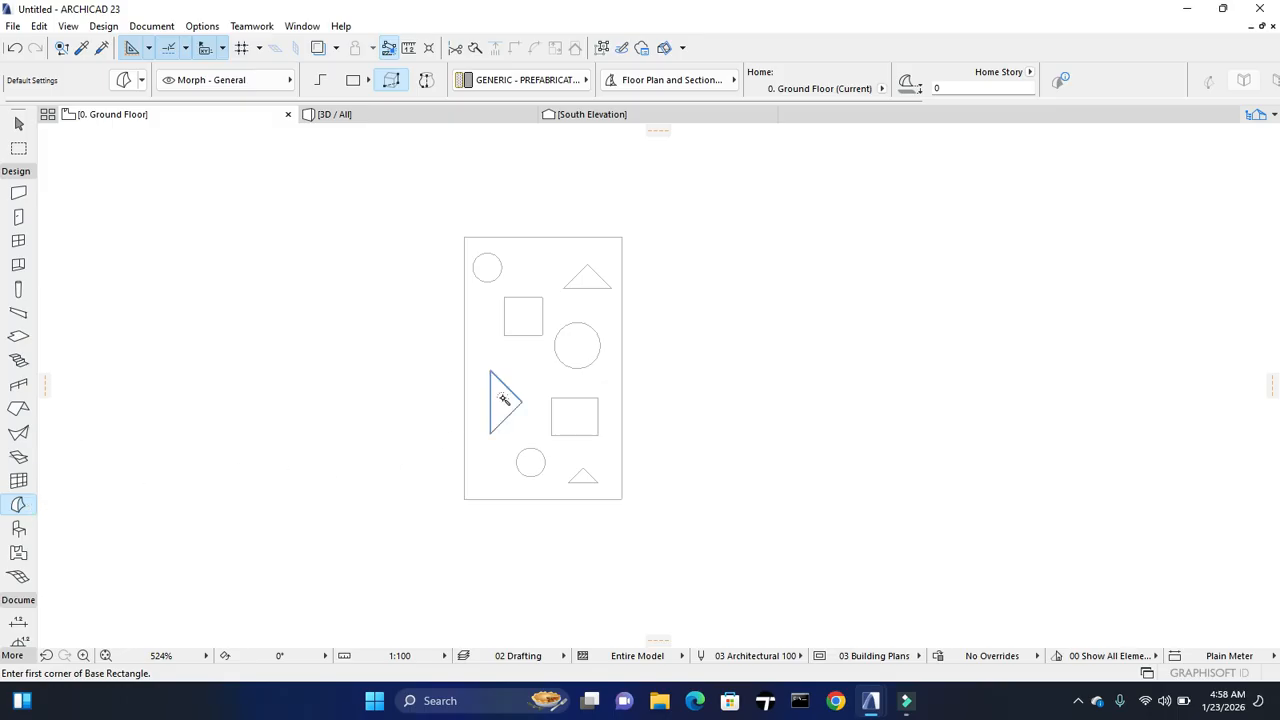
{"action": "left_click", "coordinate": [505, 401]}
{"action": "left_click", "coordinate": [528, 461]}
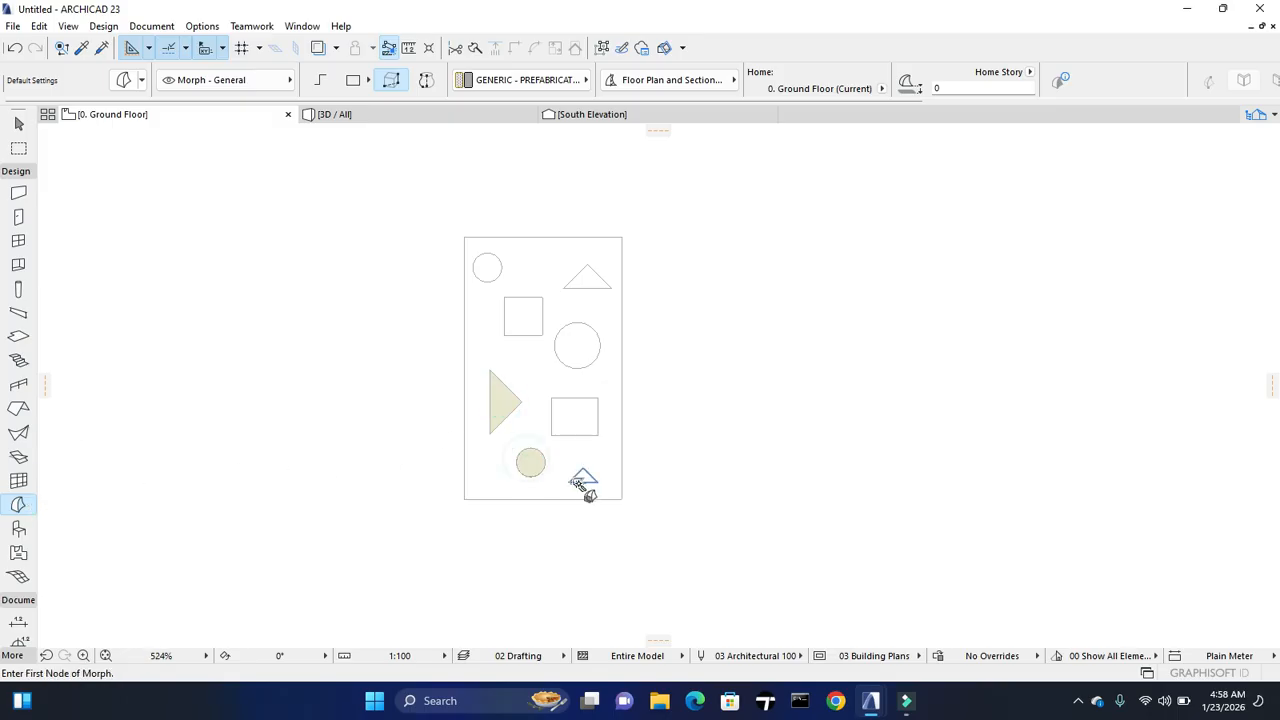
{"action": "left_click", "coordinate": [584, 482]}
{"action": "left_click", "coordinate": [580, 418]}
{"action": "left_click", "coordinate": [580, 346]}
{"action": "left_click", "coordinate": [589, 283]}
{"action": "left_click", "coordinate": [511, 319]}
{"action": "left_click", "coordinate": [487, 274]}
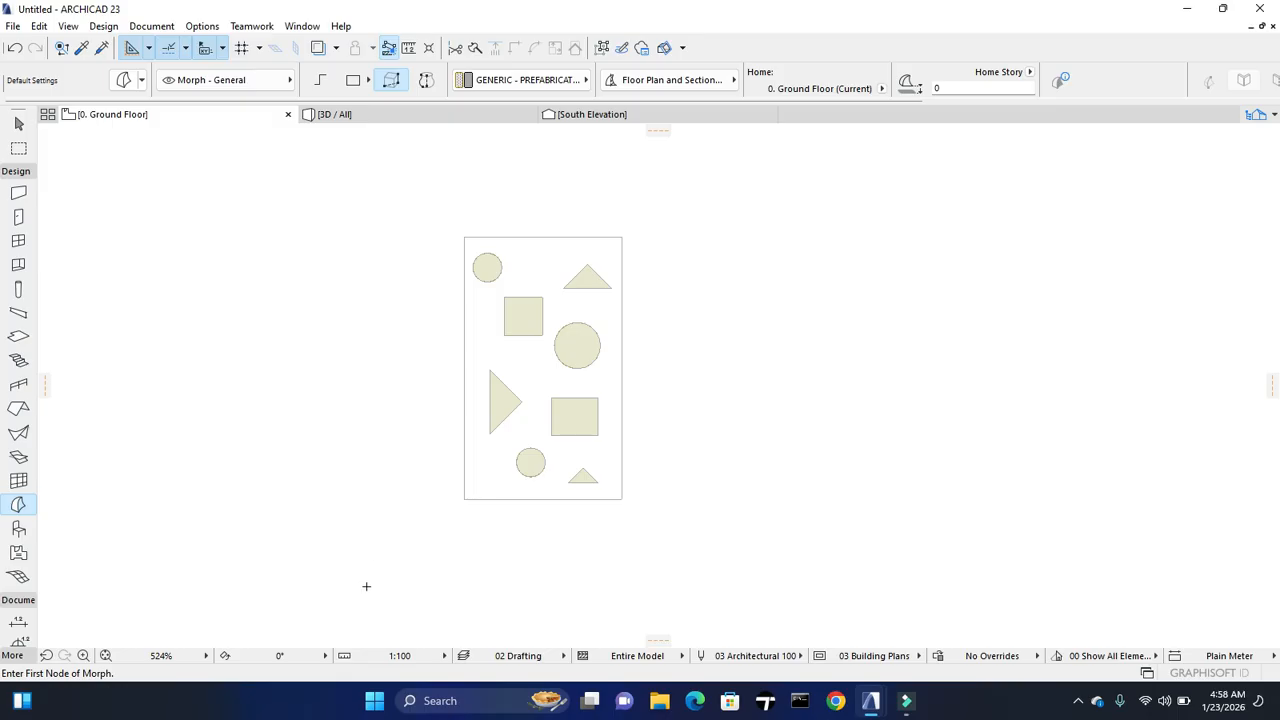
{"action": "key", "text": "Escape"}
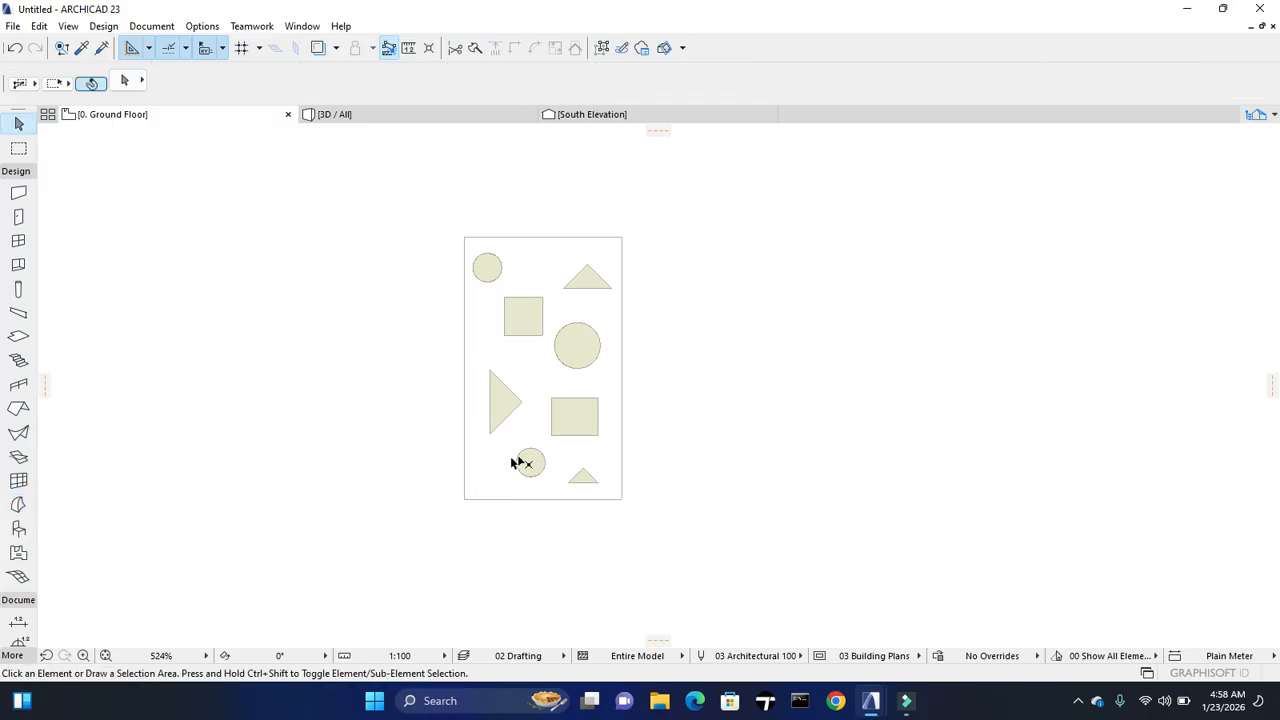
{"action": "left_click", "coordinate": [566, 426]}
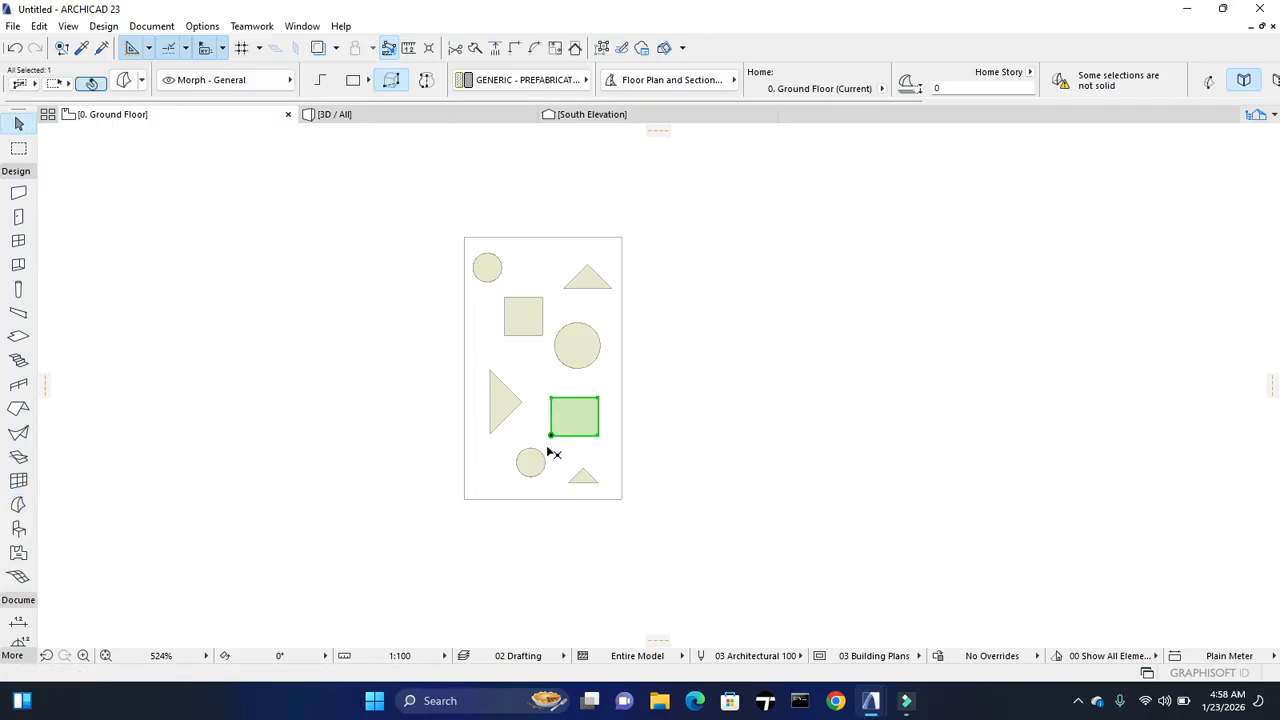
{"action": "left_click", "coordinate": [562, 456]}
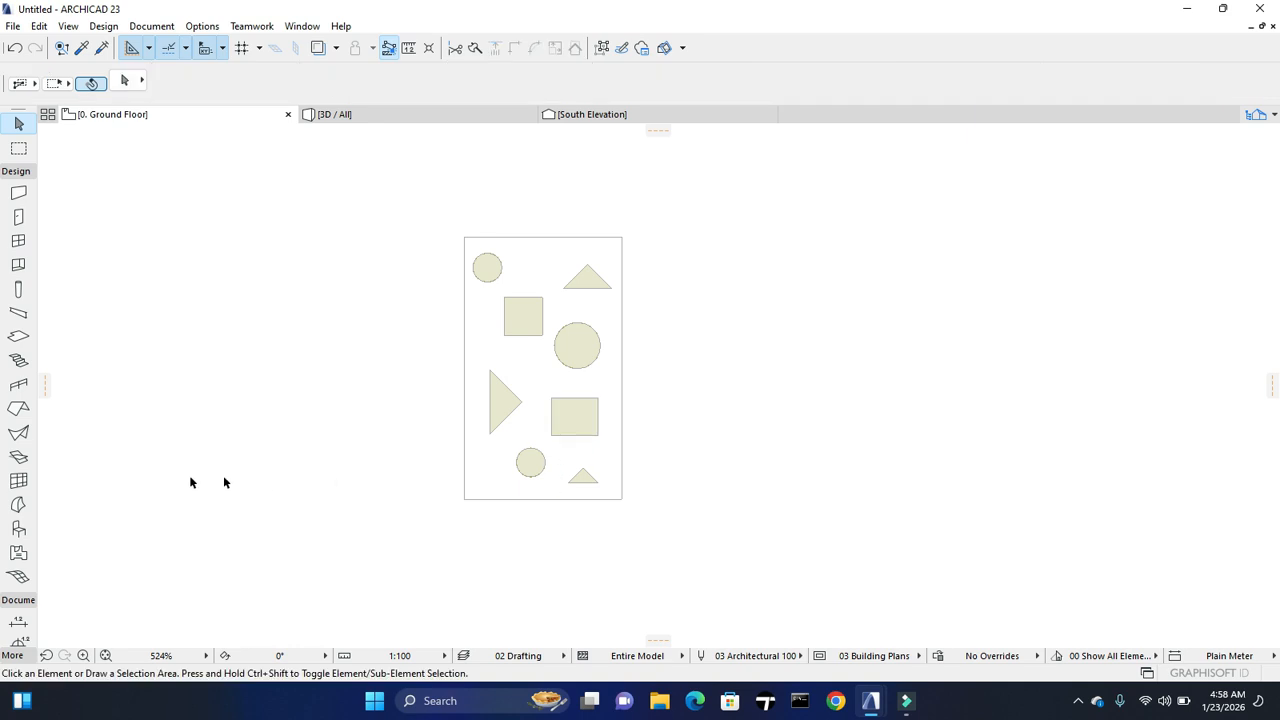
Create a morph from the outer 900 by 1500 rectangle with the Magic Wand
{"action": "left_click", "coordinate": [16, 506]}
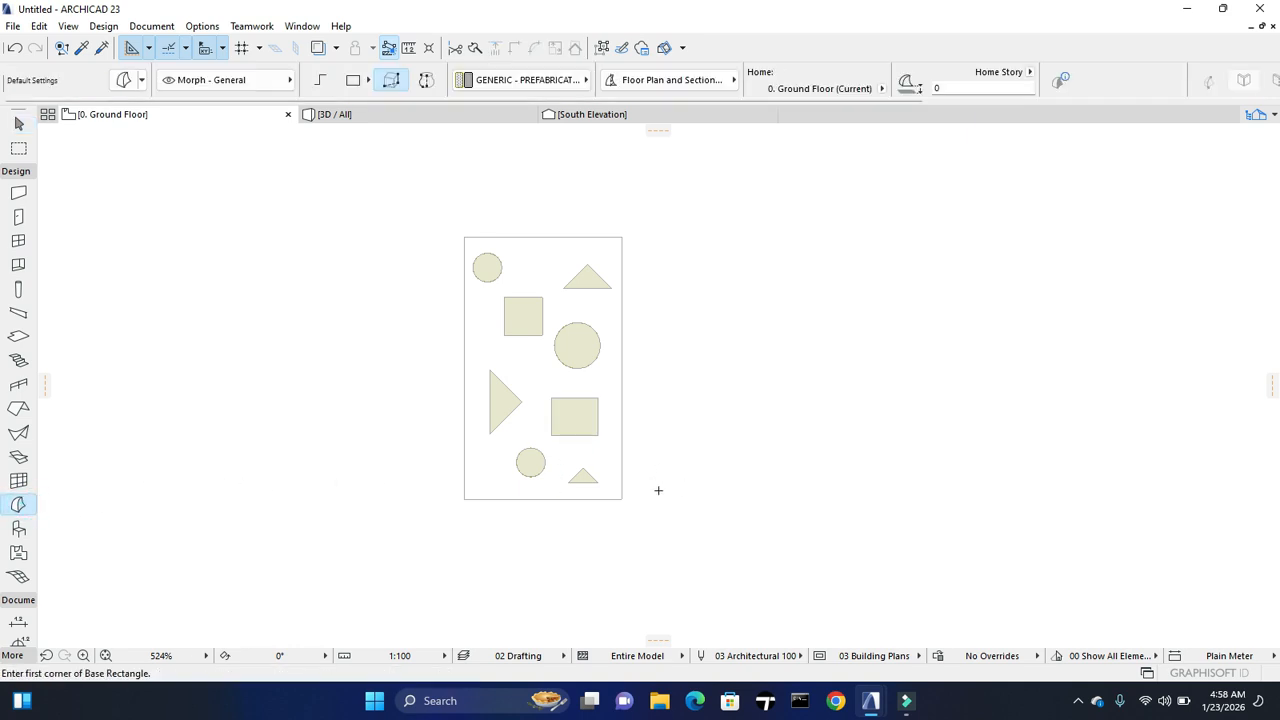
{"action": "left_click", "coordinate": [18, 506]}
{"action": "left_click", "coordinate": [608, 459]}
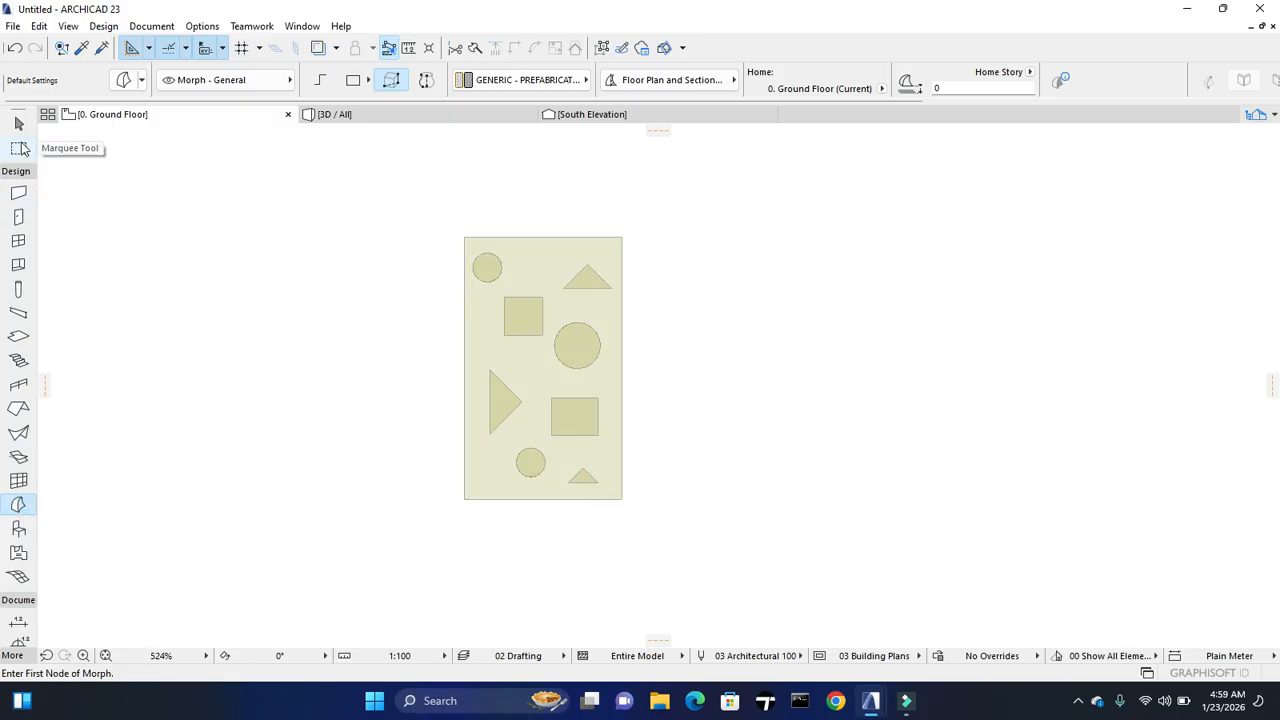
{"action": "left_click", "coordinate": [19, 127]}
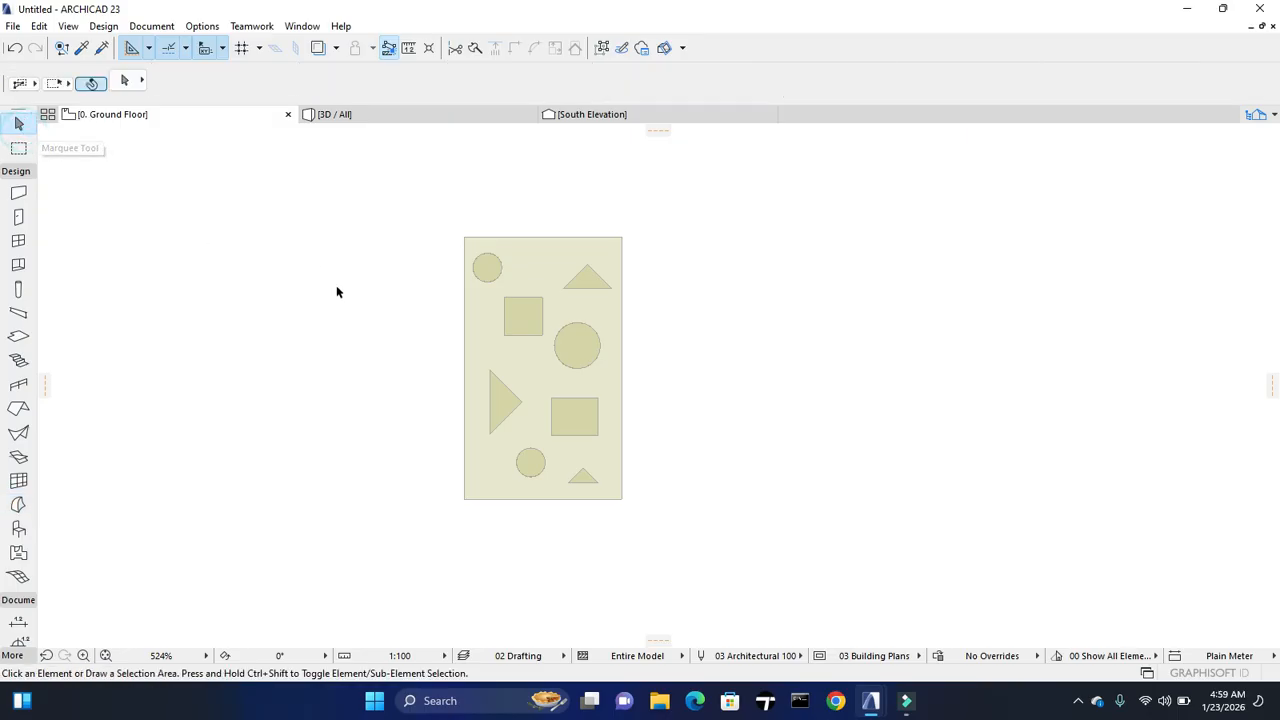
Move the rectangular panel morph horizontally to the left, clear of the small shapes, and deselect it
{"action": "left_click", "coordinate": [514, 364]}
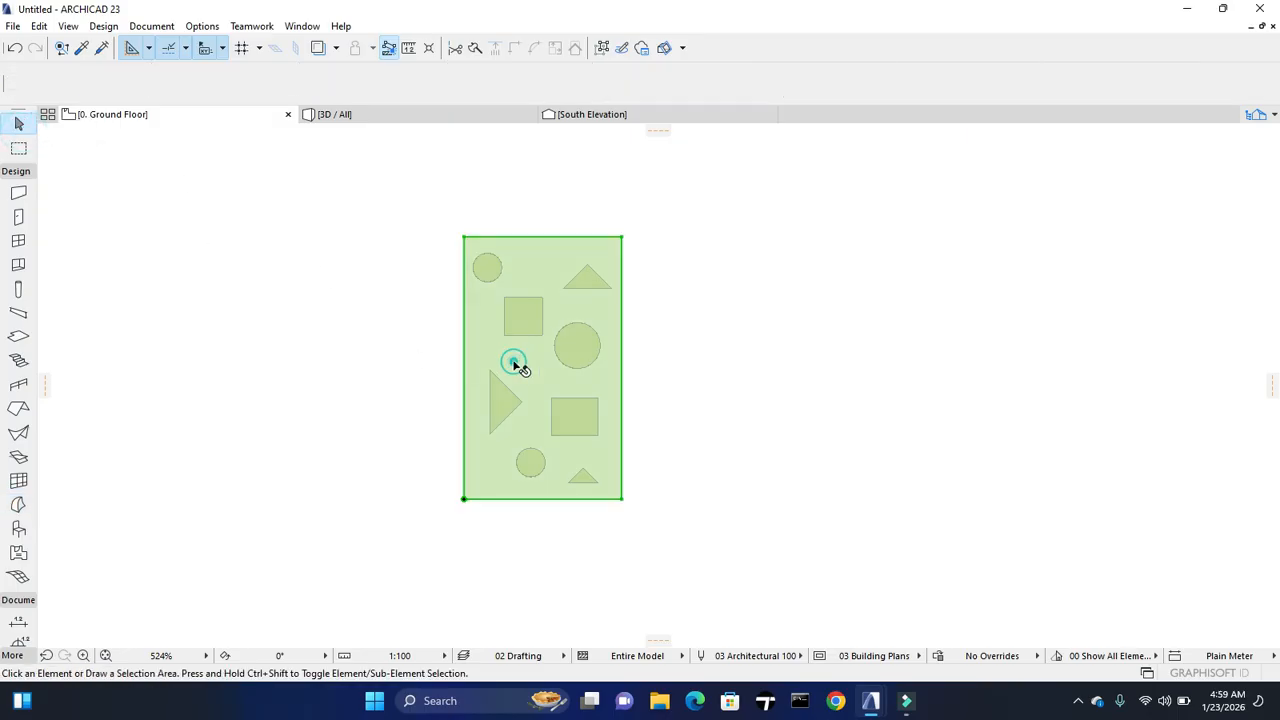
{"action": "key", "text": "ctrl+d"}
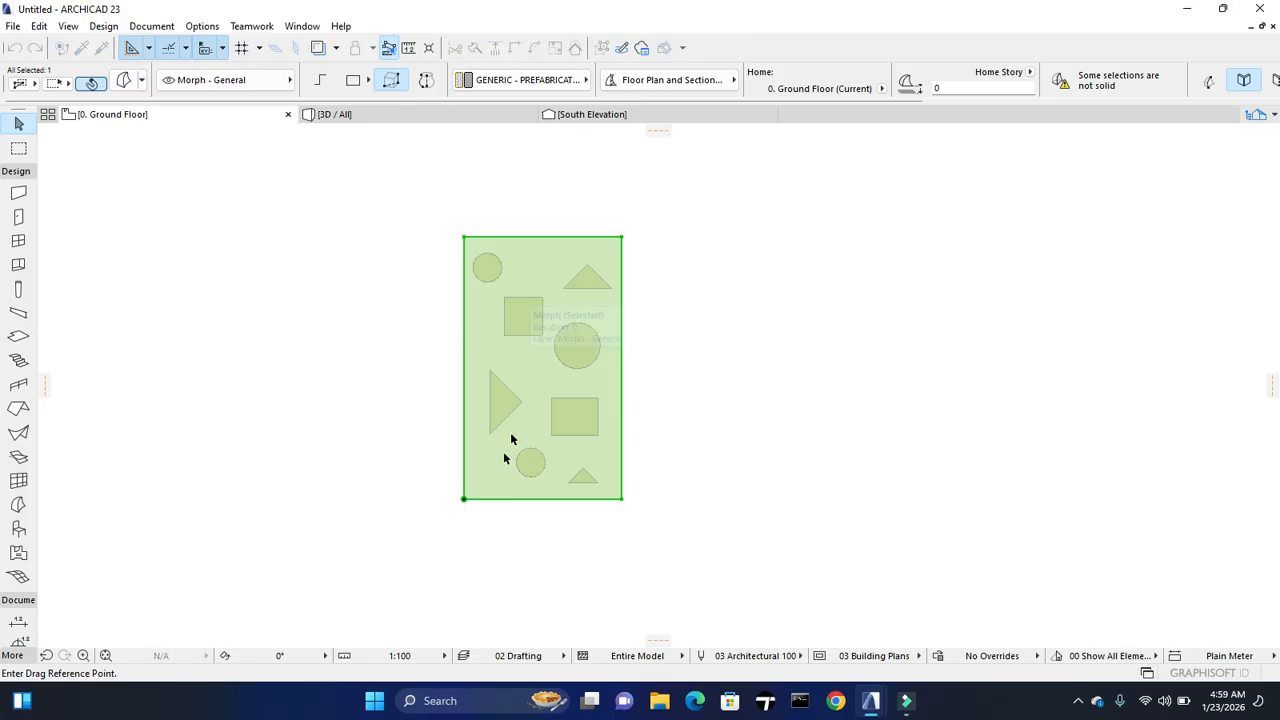
{"action": "left_click", "coordinate": [463, 499]}
{"action": "left_click", "coordinate": [236, 499]}
{"action": "left_click", "coordinate": [431, 551]}
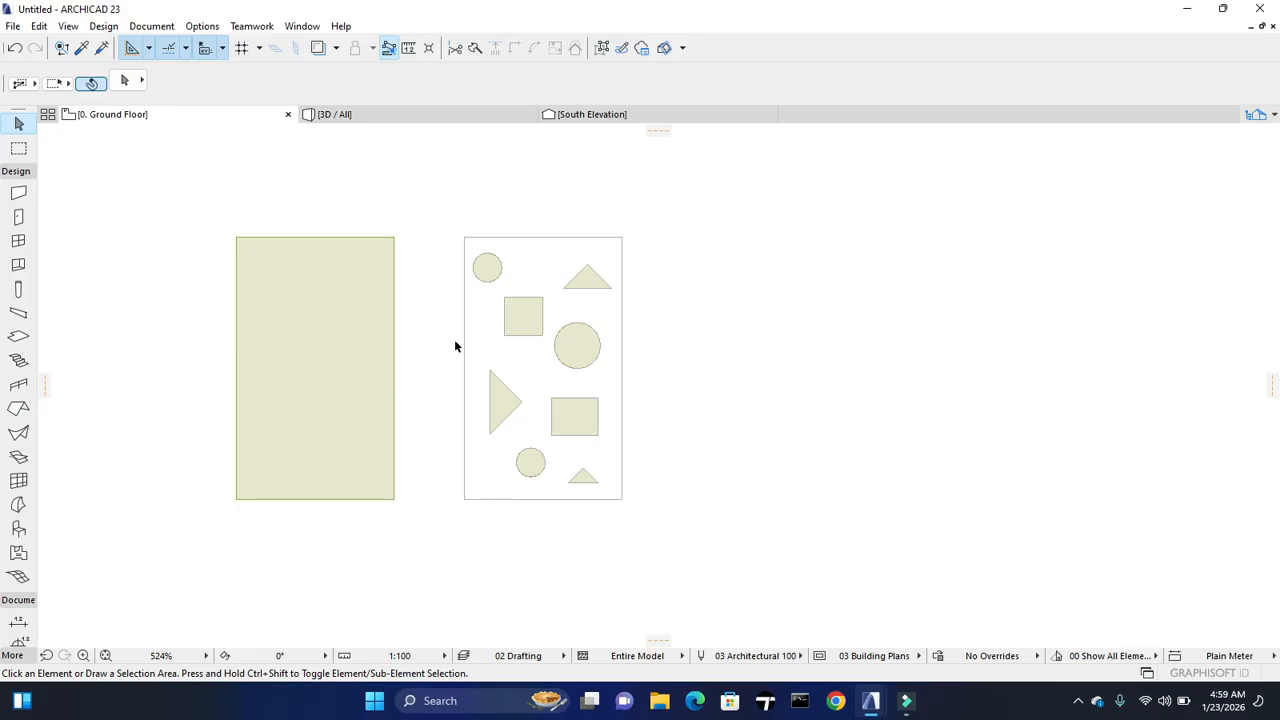
Show the flat morphs in the 3D view and select the large rectangular panel morph
{"action": "left_click", "coordinate": [385, 469]}
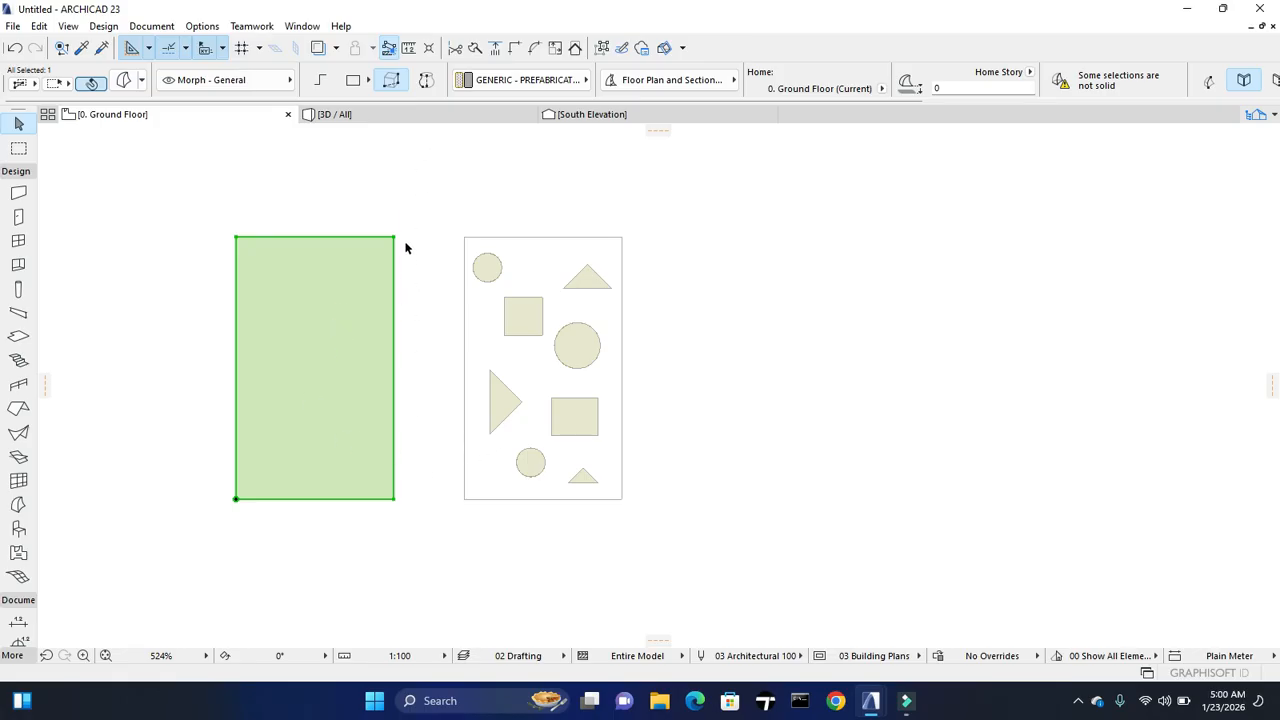
{"action": "left_click", "coordinate": [424, 114]}
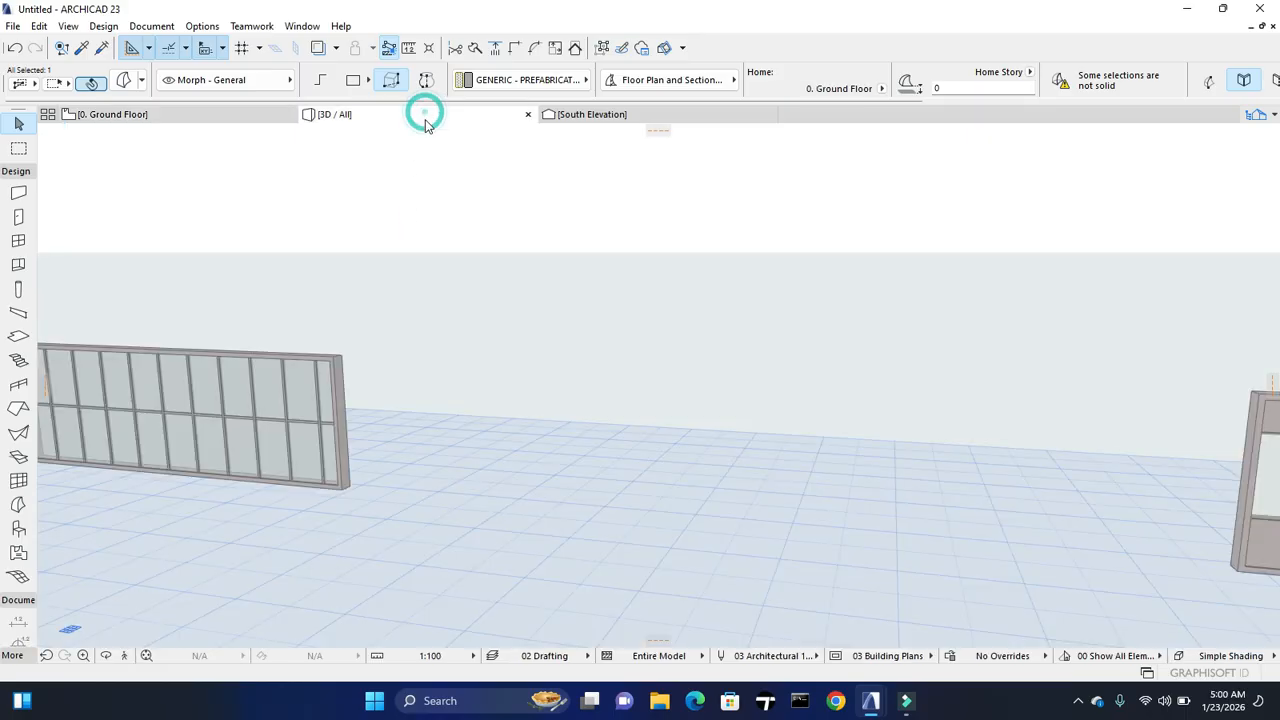
{"action": "scroll", "coordinate": [550, 314], "scroll_direction": "down", "scroll_amount": 5}
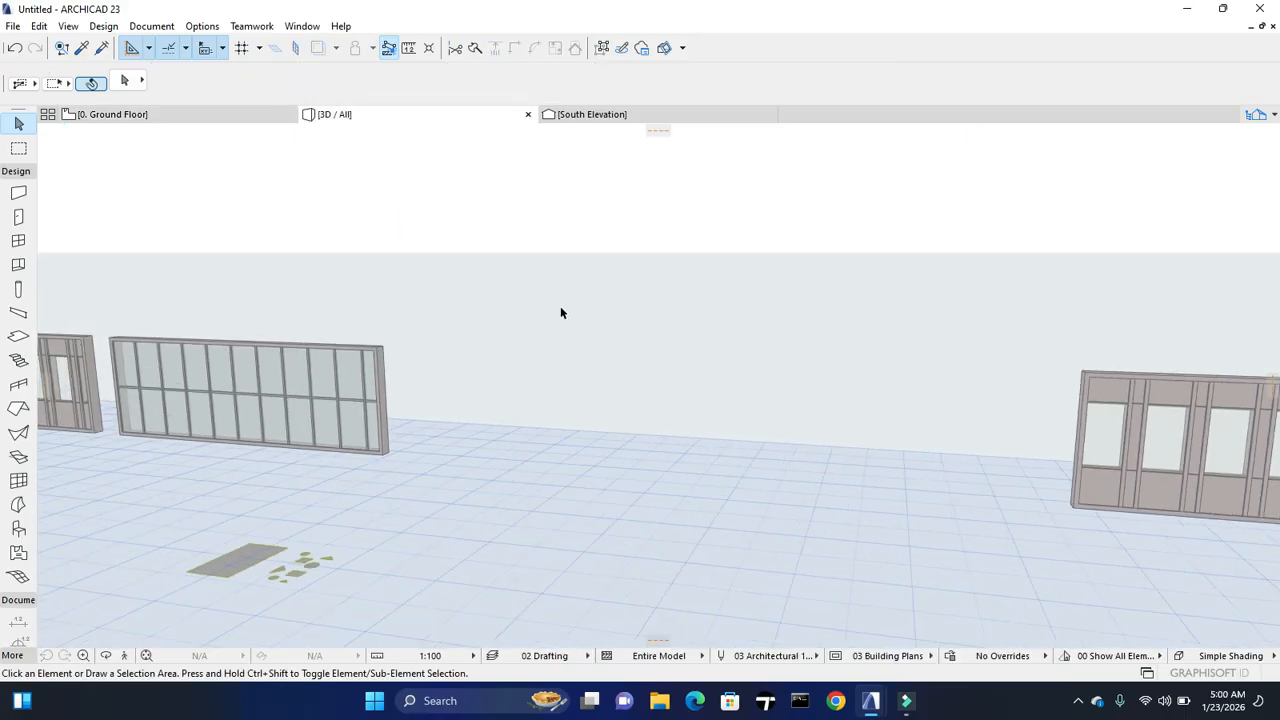
{"action": "scroll", "coordinate": [300, 548], "scroll_direction": "up", "scroll_amount": 3}
{"action": "scroll", "coordinate": [121, 548], "scroll_direction": "up", "scroll_amount": 5}
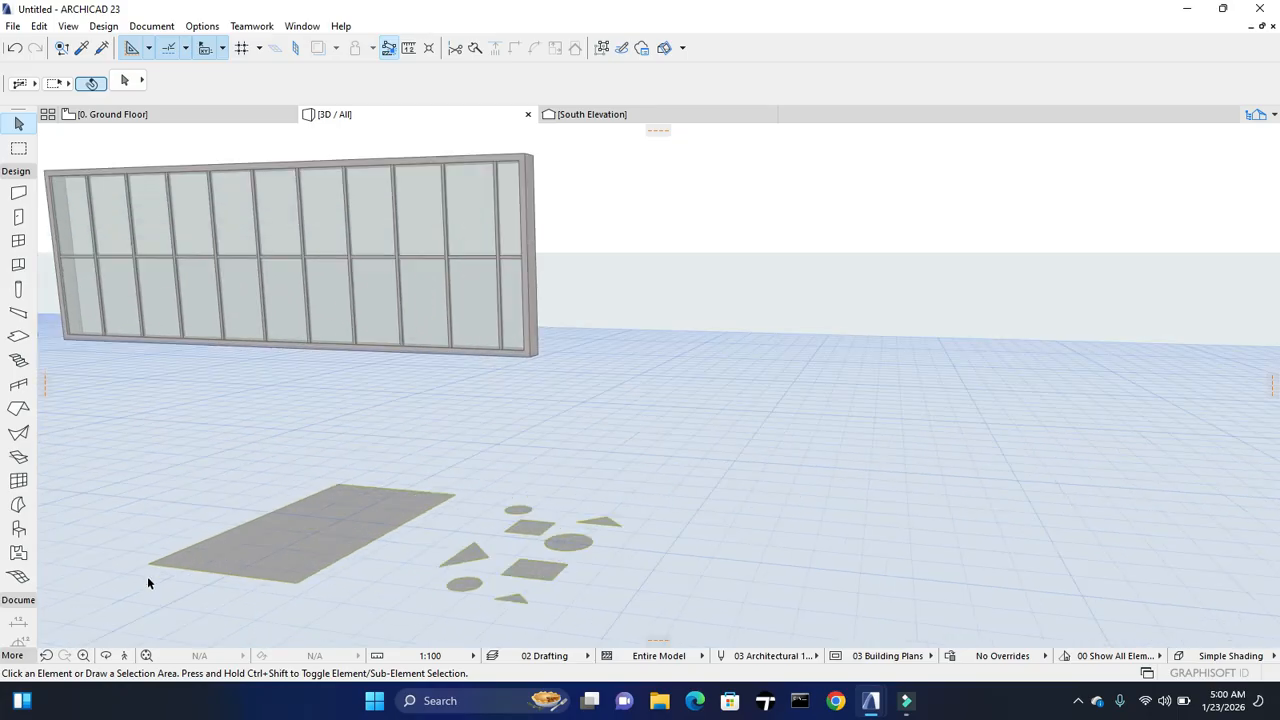
{"action": "left_click", "coordinate": [352, 587]}
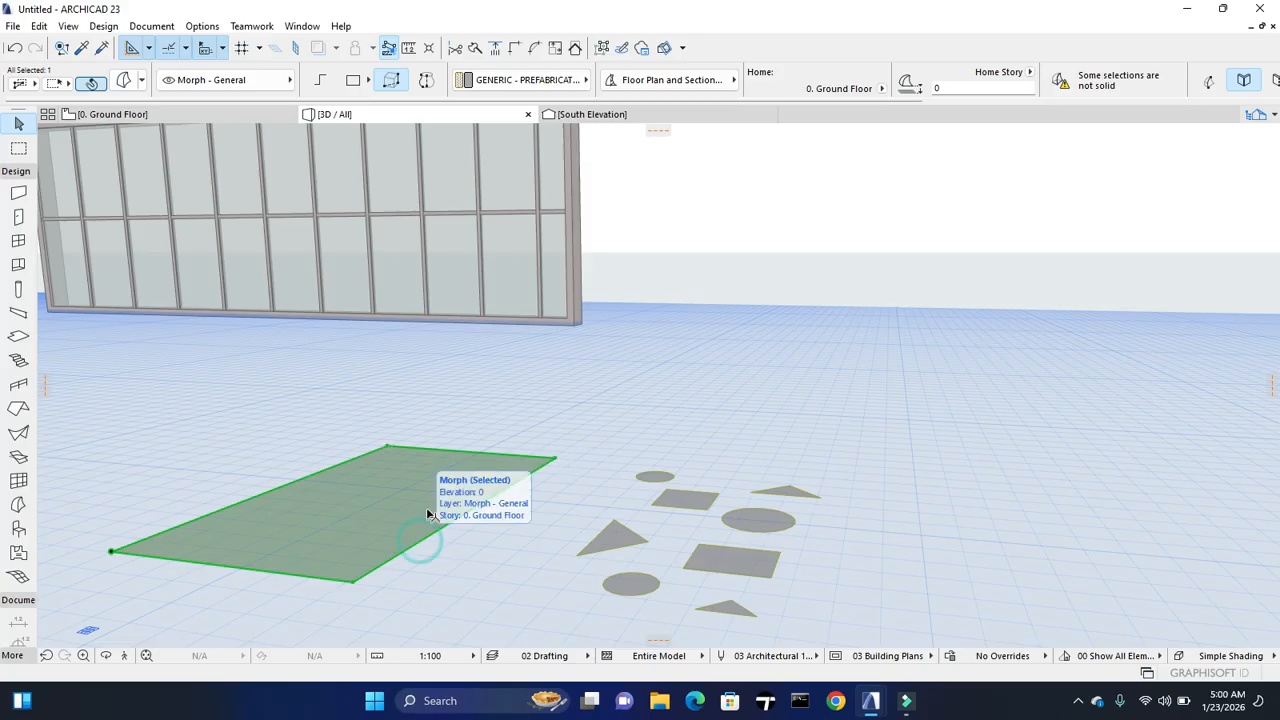
{"action": "left_click", "coordinate": [423, 540]}
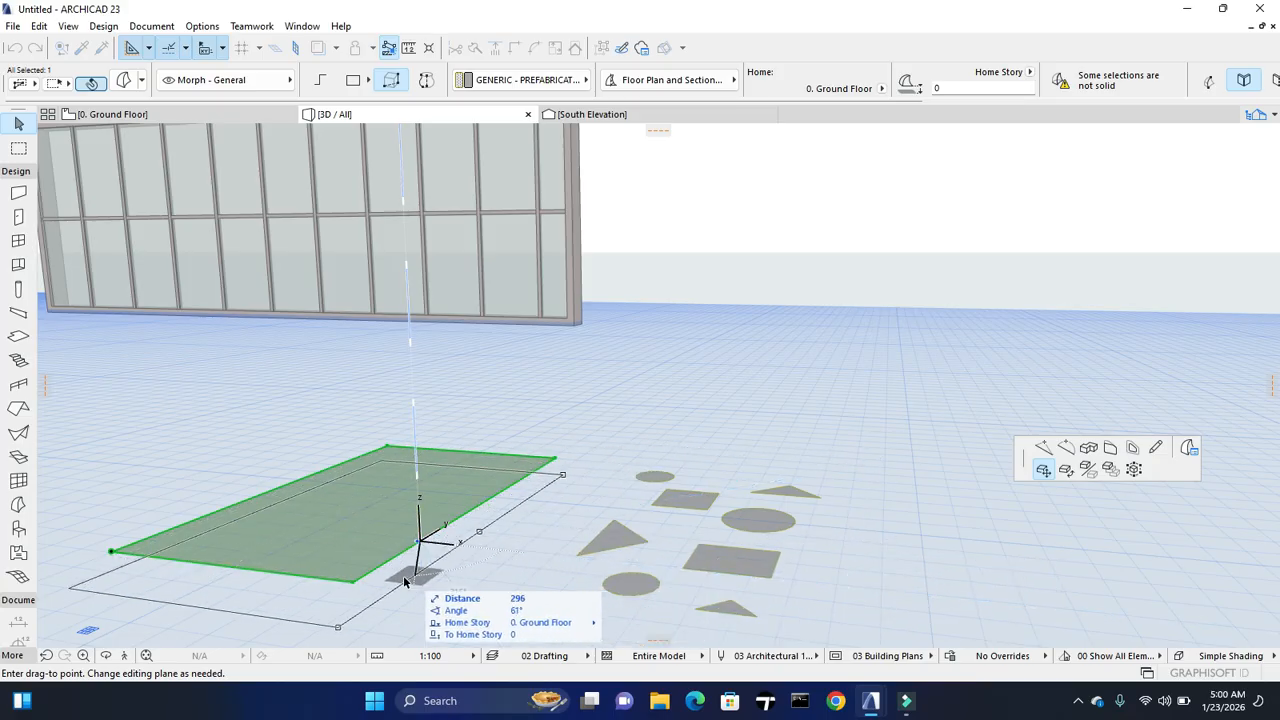
{"action": "key", "text": "Escape"}
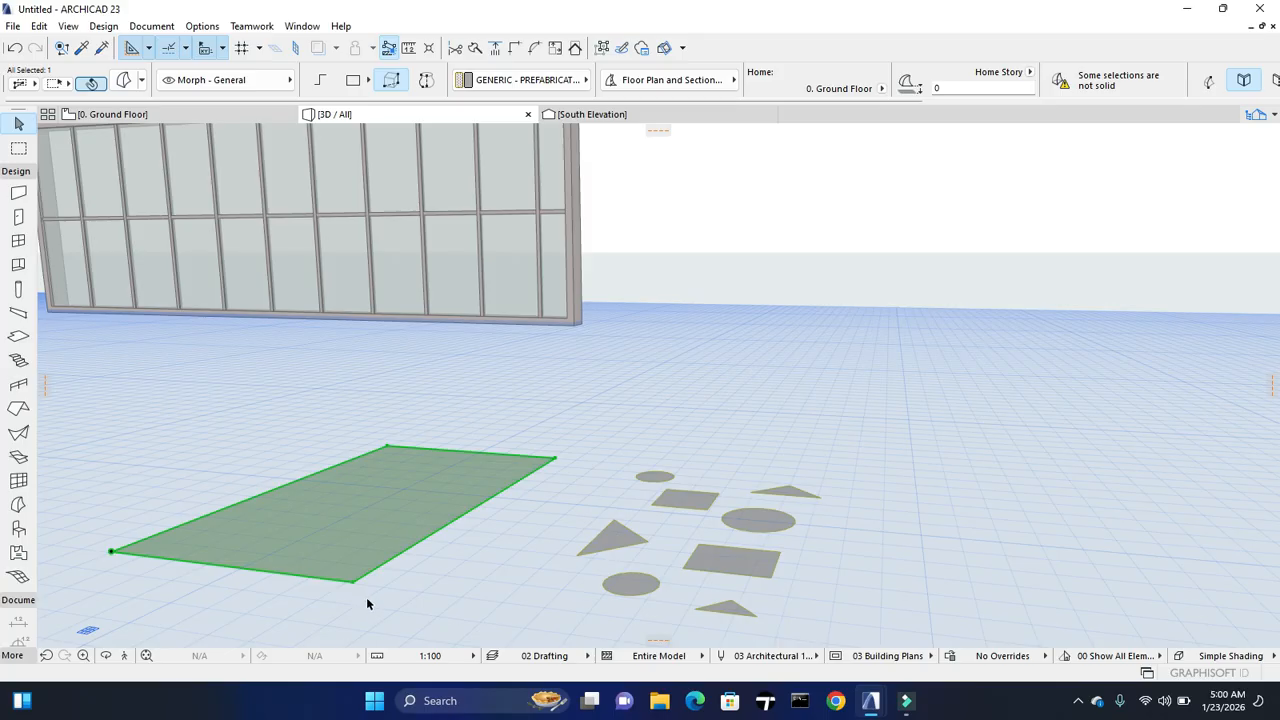
Extrude the rectangular panel morph upward by 15 with Push/Pull and deselect it
{"action": "left_click", "coordinate": [352, 582]}
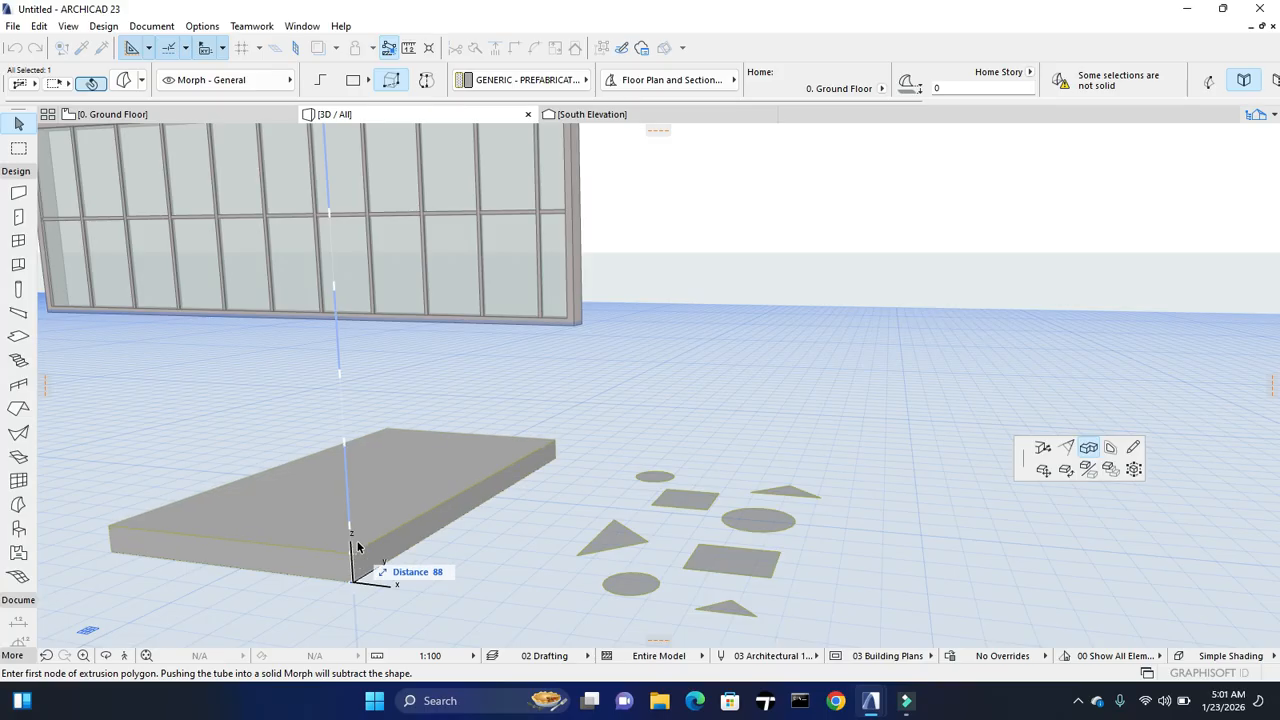
{"action": "type", "text": "15"}
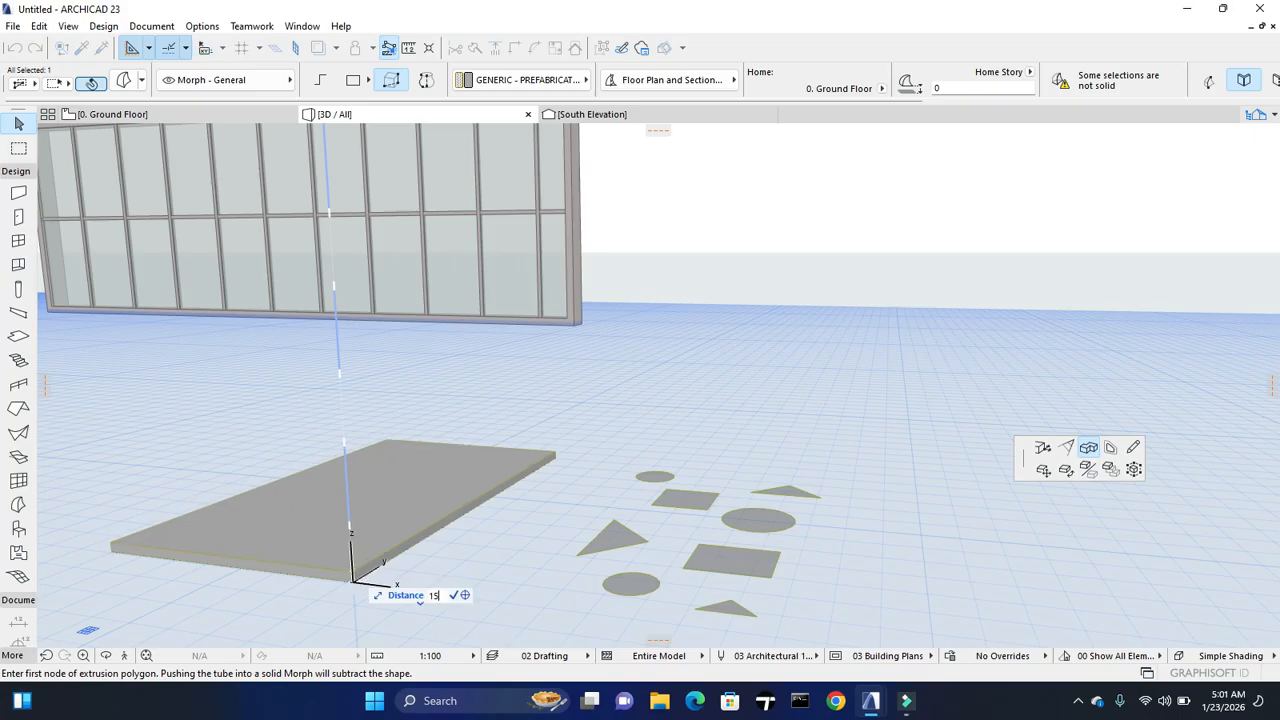
{"action": "key", "text": "Return"}
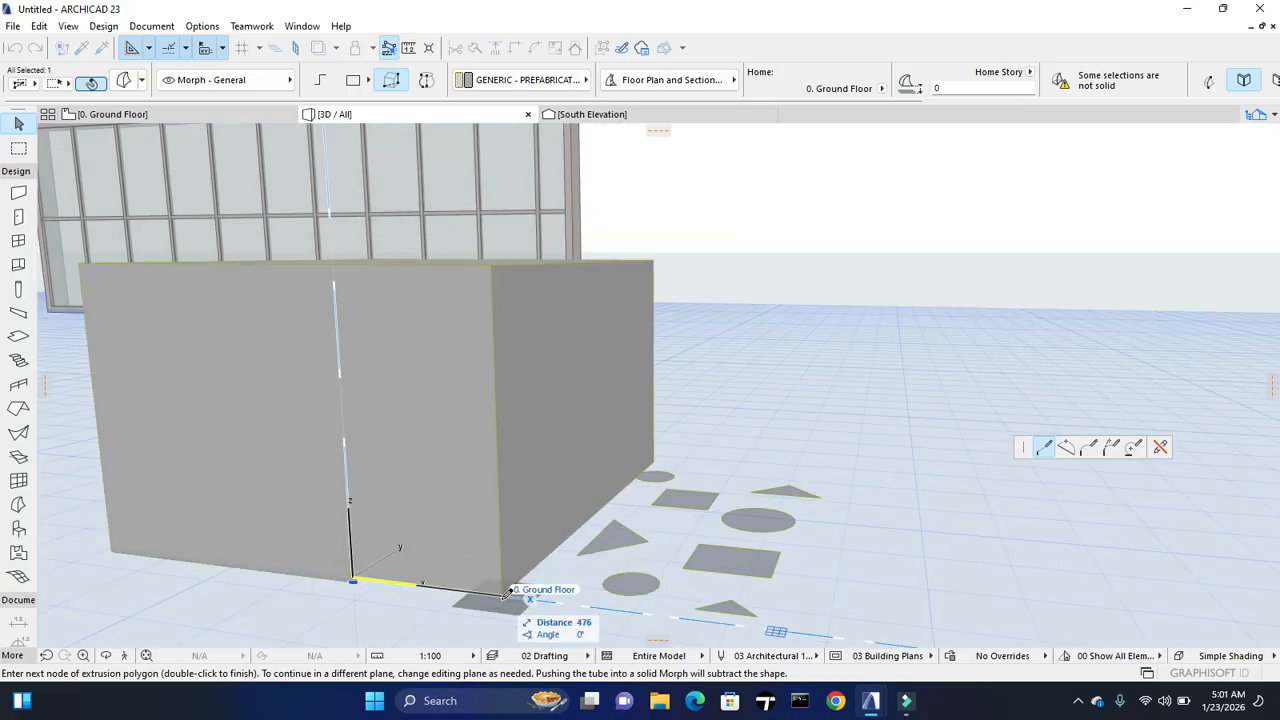
{"action": "right_click", "coordinate": [466, 553]}
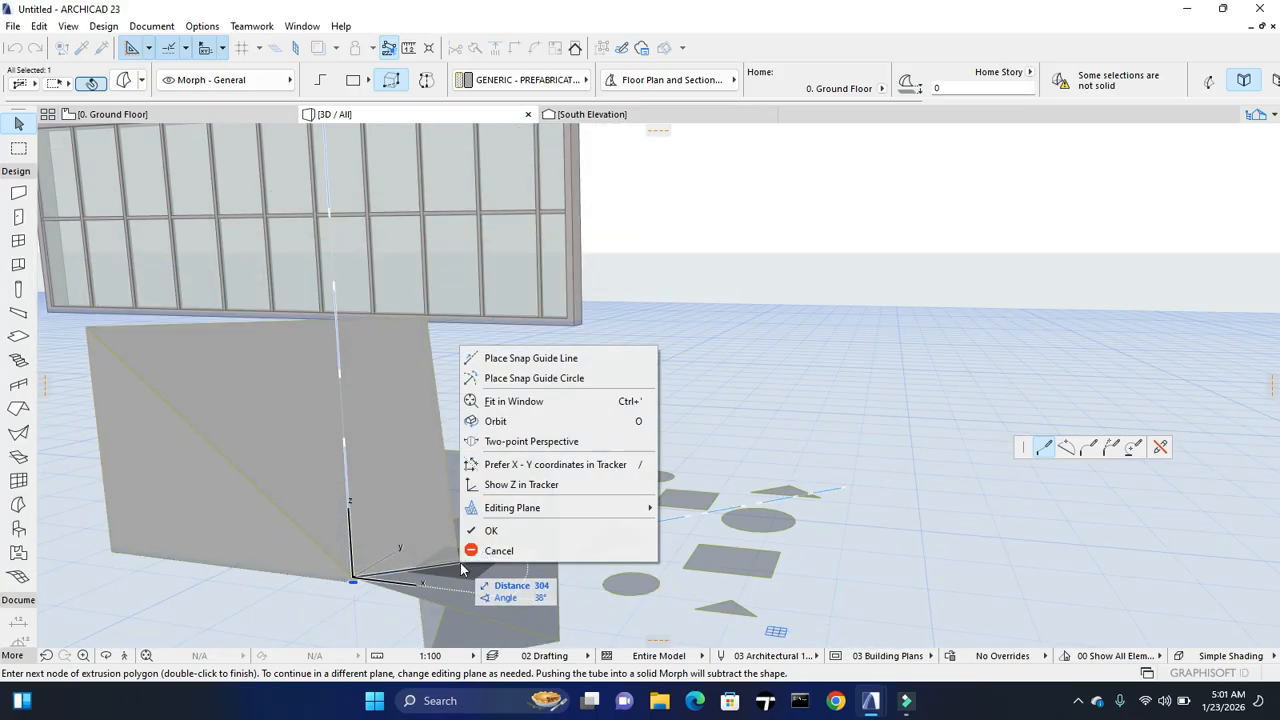
{"action": "left_click", "coordinate": [506, 540]}
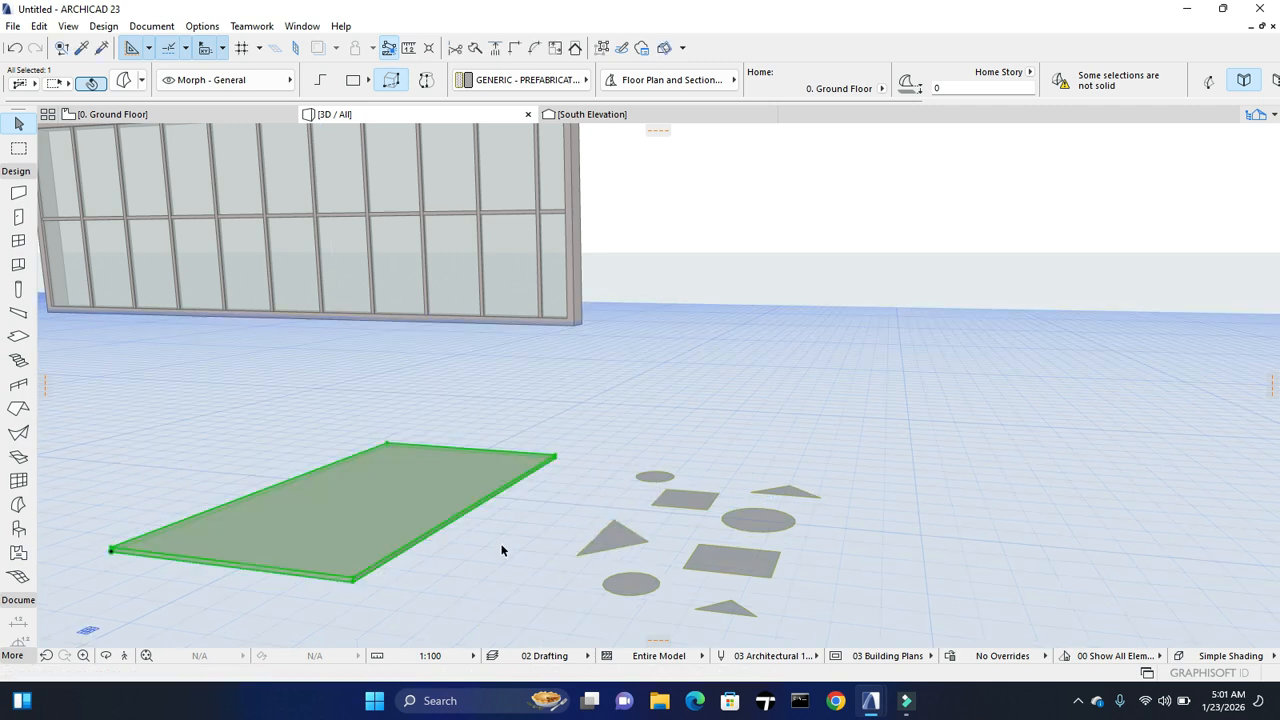
{"action": "left_click", "coordinate": [380, 600]}
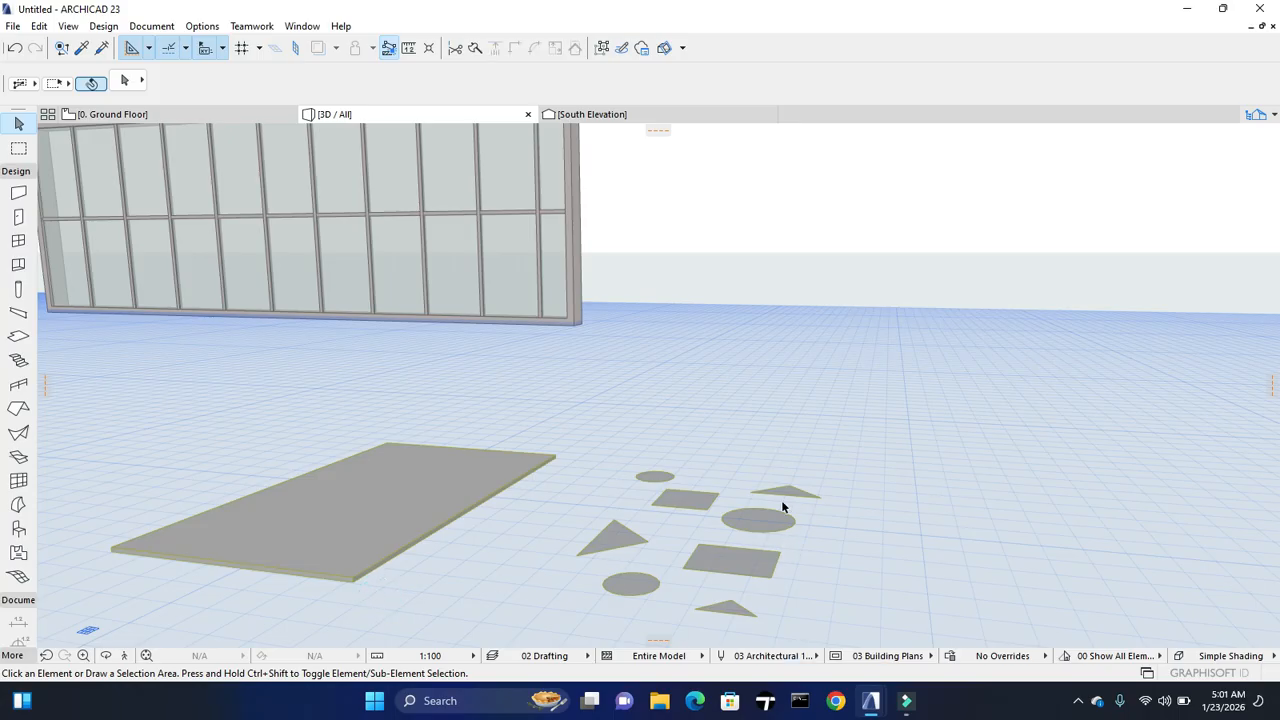
Extrude the small circle morph at the rear of the shapes upward by 50
{"action": "left_click", "coordinate": [655, 485]}
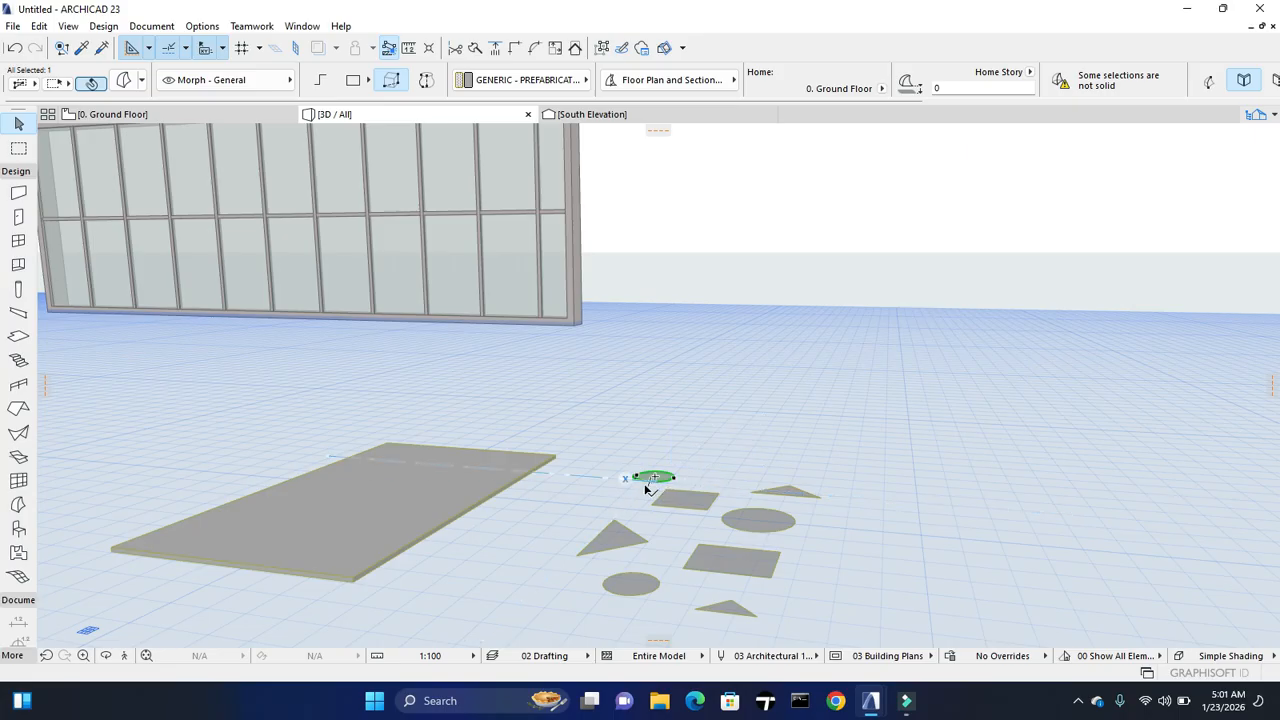
{"action": "left_click", "coordinate": [640, 479]}
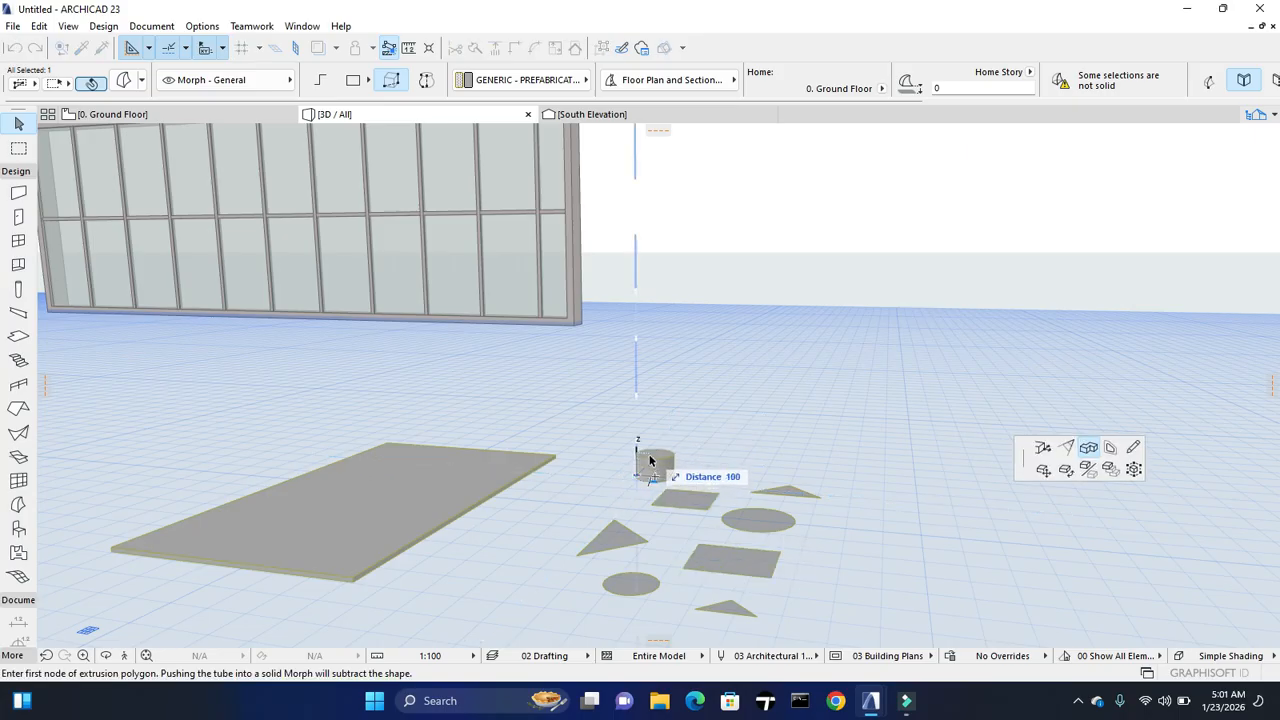
{"action": "type", "text": "50"}
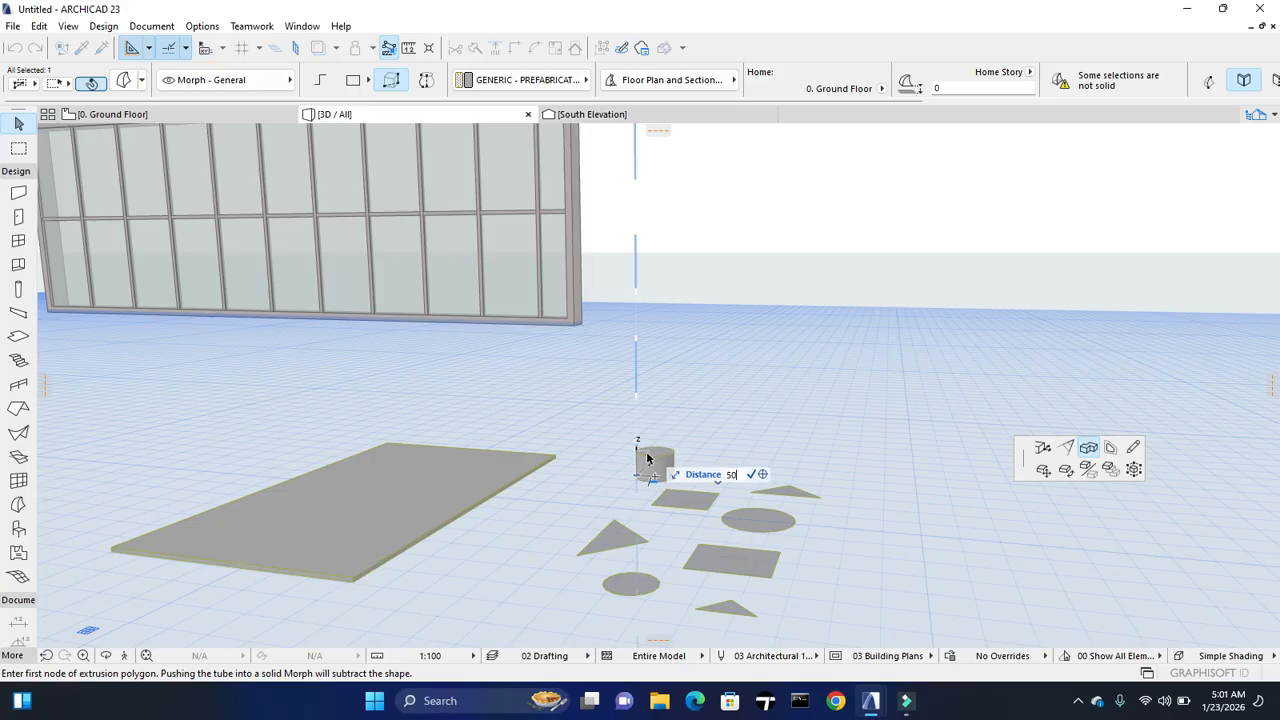
{"action": "key", "text": "Return"}
{"action": "right_click", "coordinate": [750, 432]}
{"action": "left_click", "coordinate": [800, 603]}
Extrude the triangle morph at the rear right of the shapes upward by 50
{"action": "left_click", "coordinate": [809, 495]}
{"action": "left_click", "coordinate": [821, 495]}
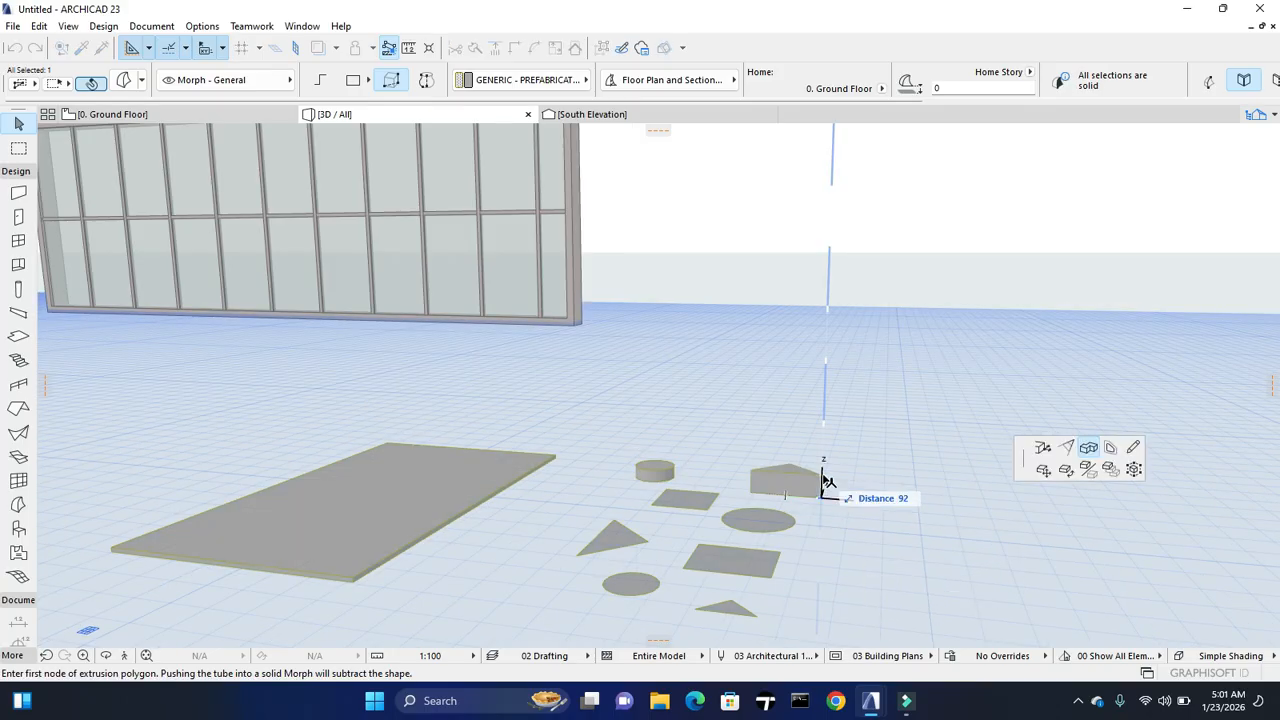
{"action": "left_click", "coordinate": [824, 488]}
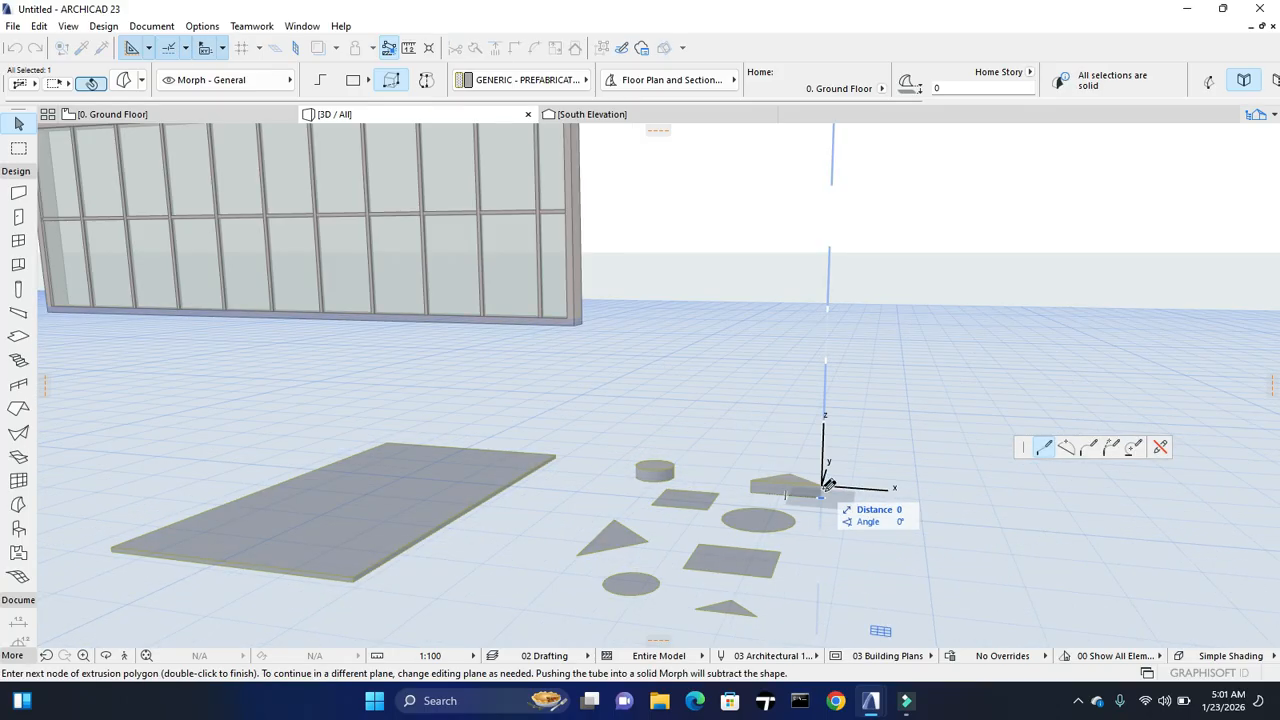
{"action": "right_click", "coordinate": [839, 518]}
{"action": "left_click", "coordinate": [871, 464]}
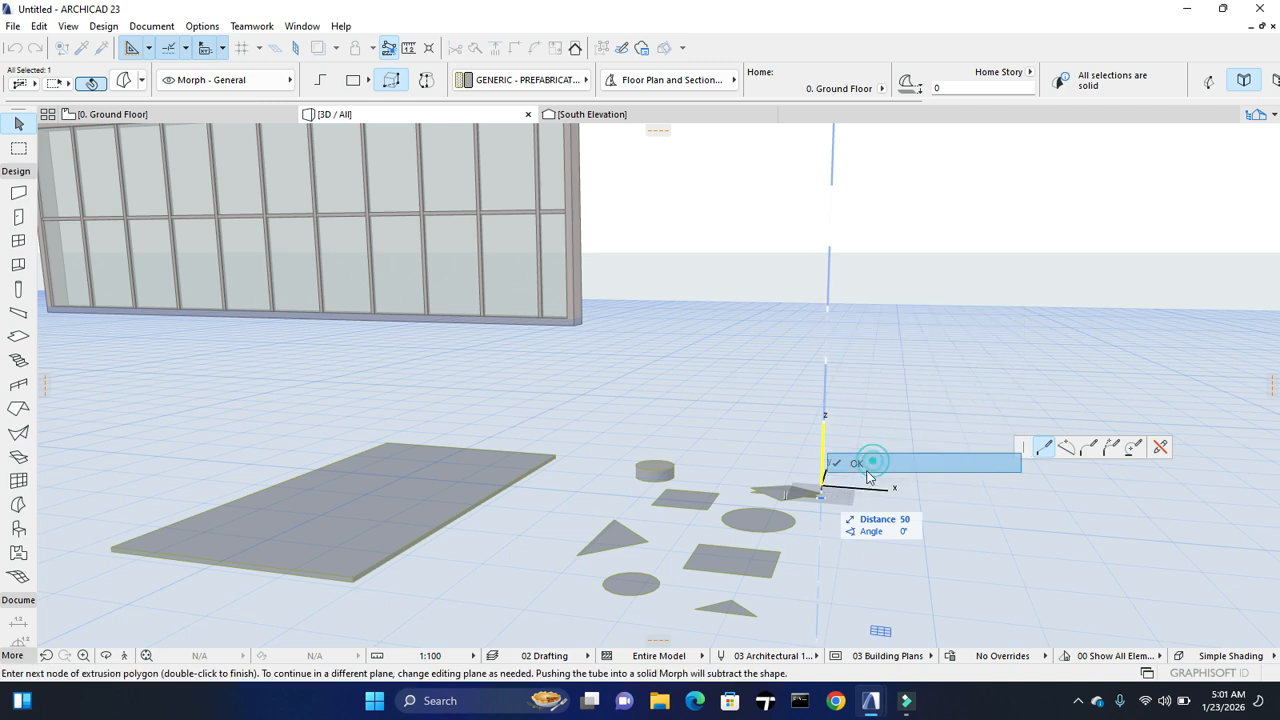
Extrude the smaller square morph beside the rear circle upward by 50
{"action": "left_click", "coordinate": [698, 510]}
{"action": "left_click", "coordinate": [707, 513]}
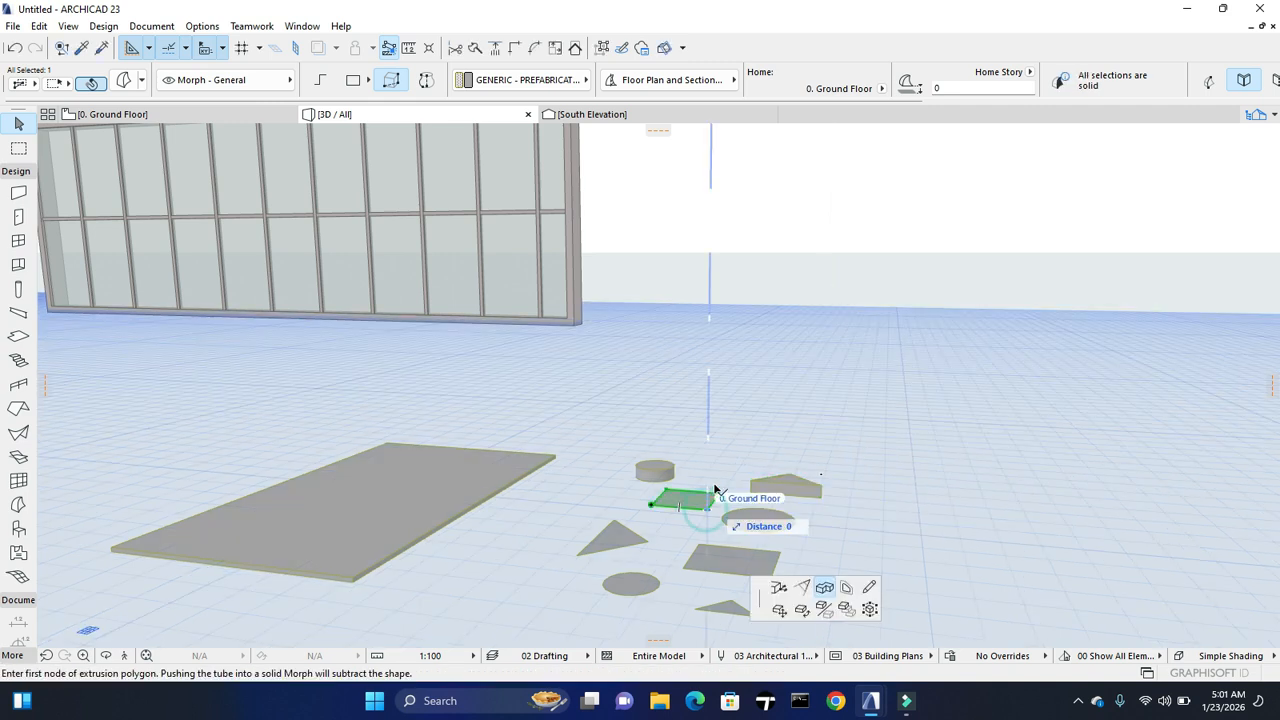
{"action": "type", "text": "5"}
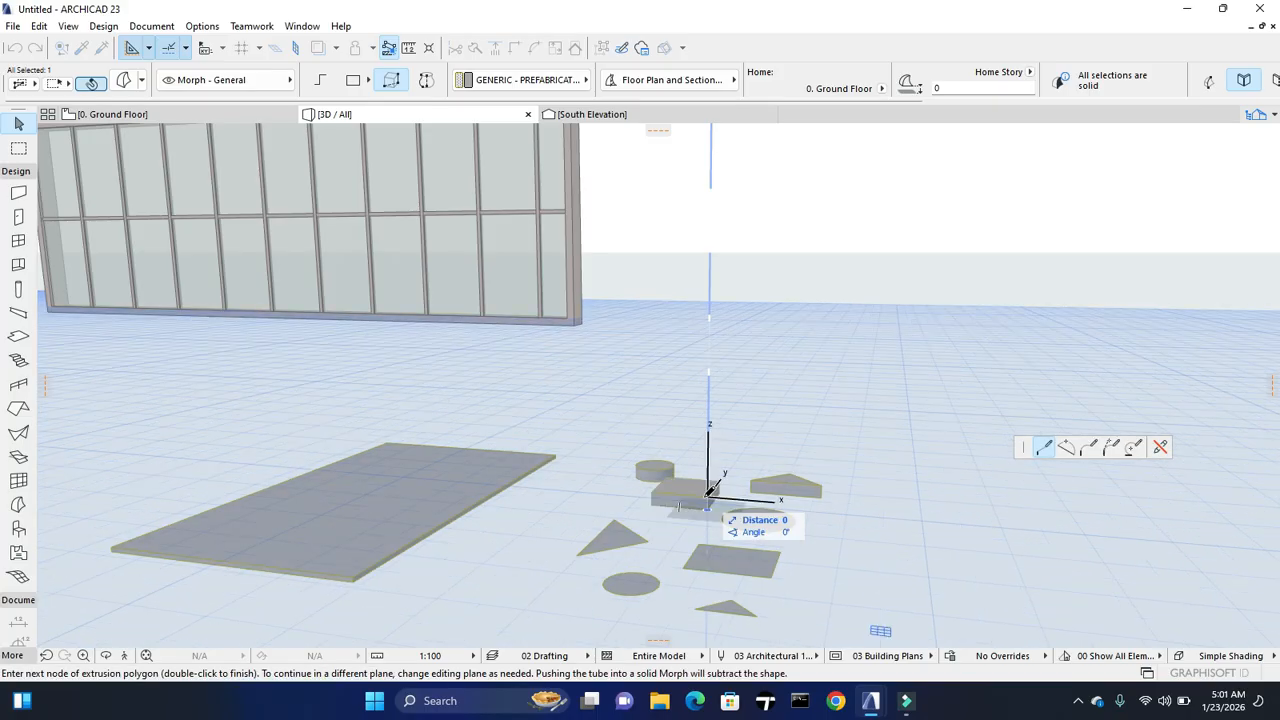
{"action": "right_click", "coordinate": [707, 498]}
{"action": "left_click", "coordinate": [757, 463]}
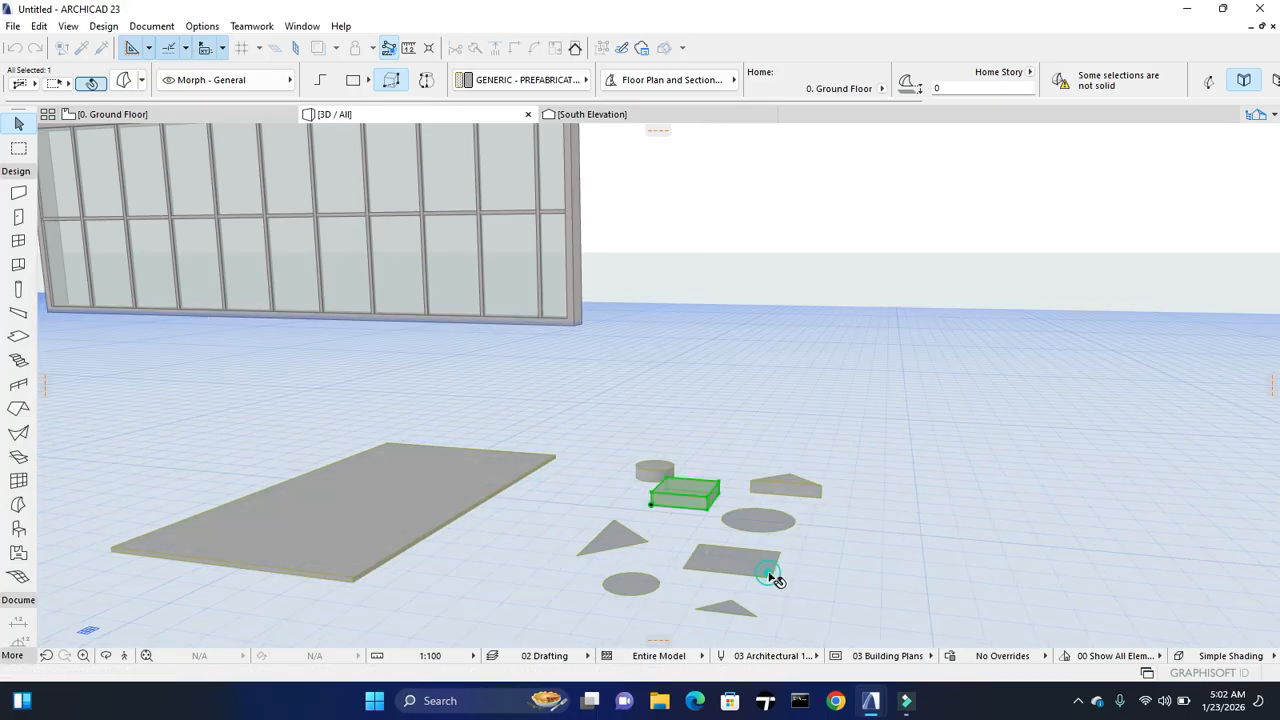
Push/Pull the large circle morph up to the top of the extruded triangle behind it
{"action": "left_click", "coordinate": [772, 530]}
{"action": "left_click", "coordinate": [776, 516]}
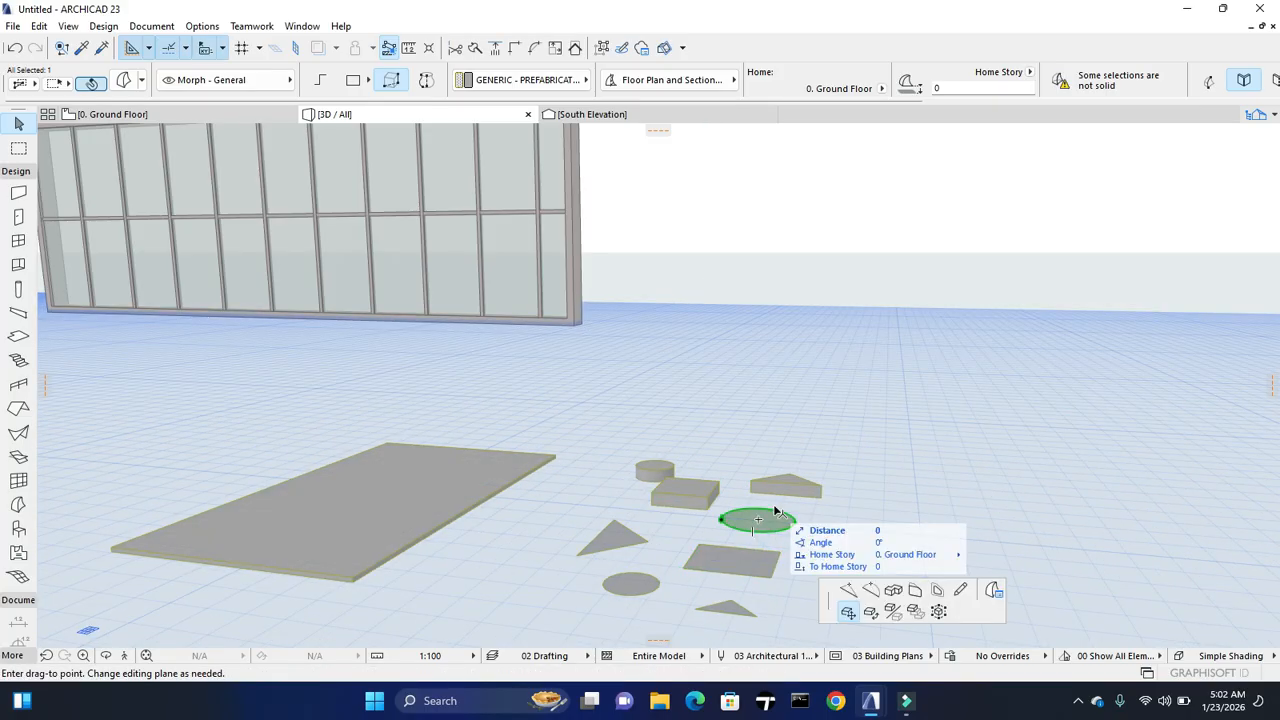
{"action": "type", "text": "5"}
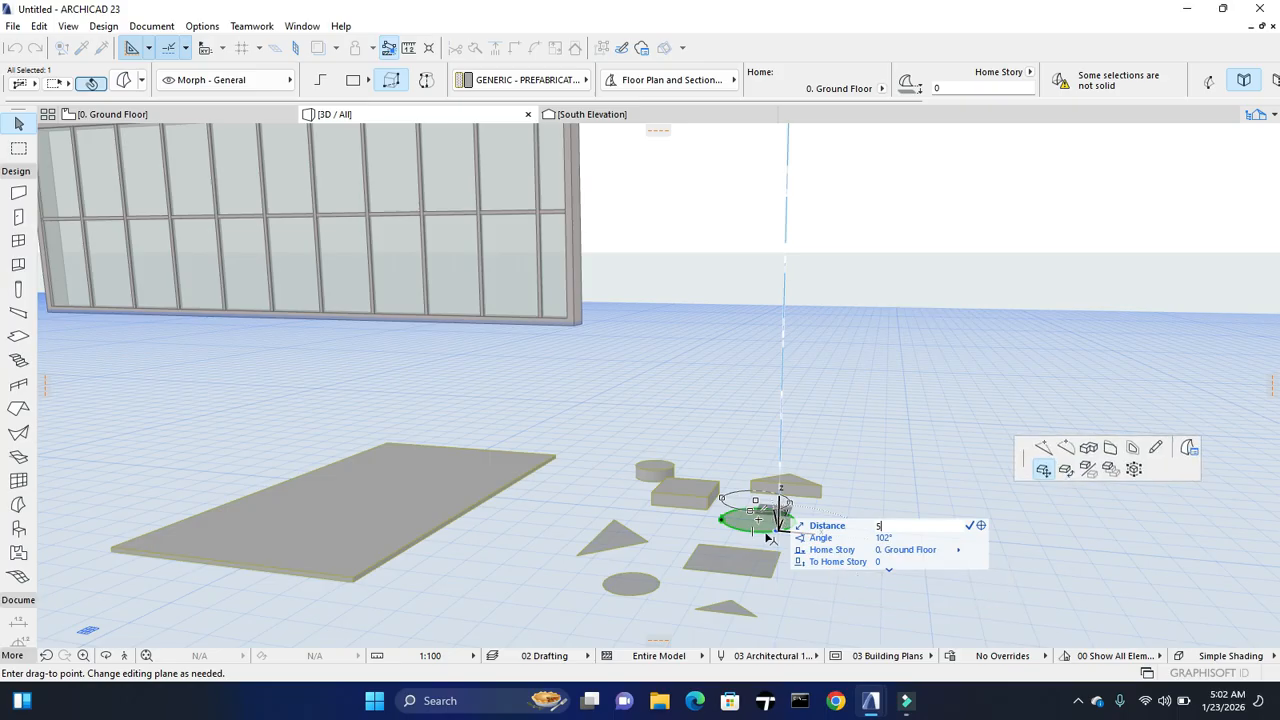
{"action": "key", "text": "Escape"}
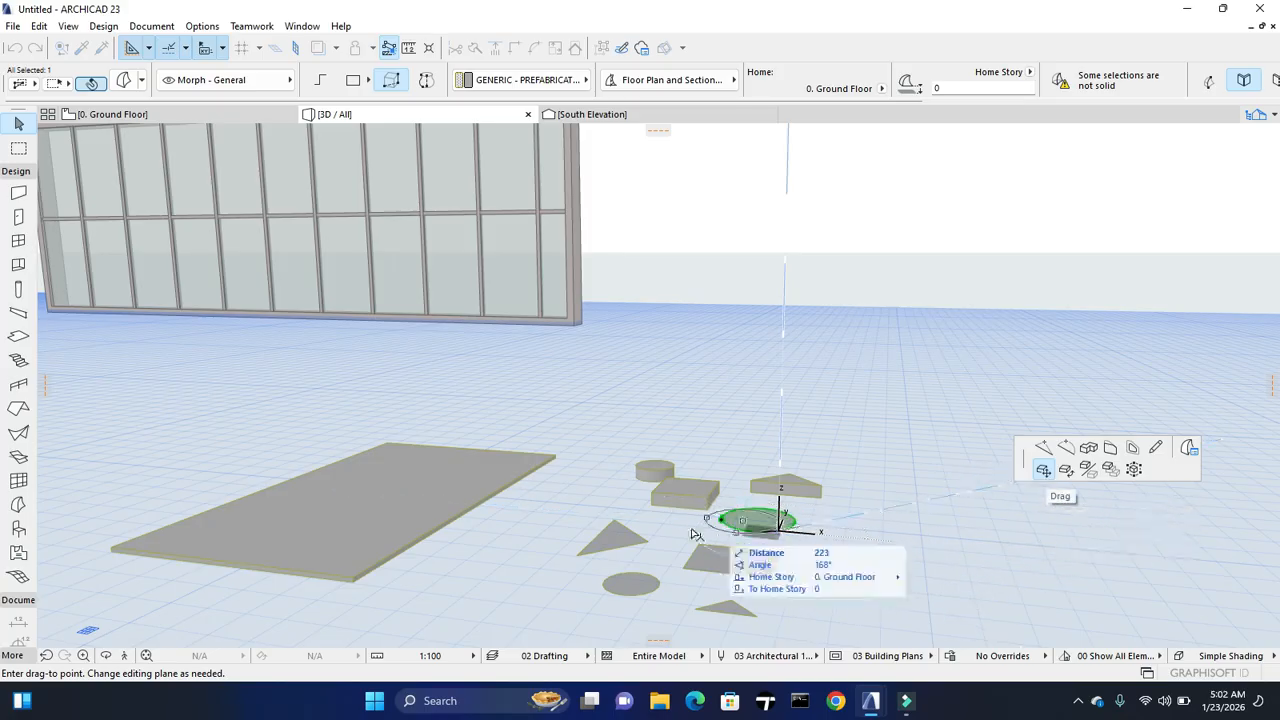
{"action": "left_click", "coordinate": [1090, 451]}
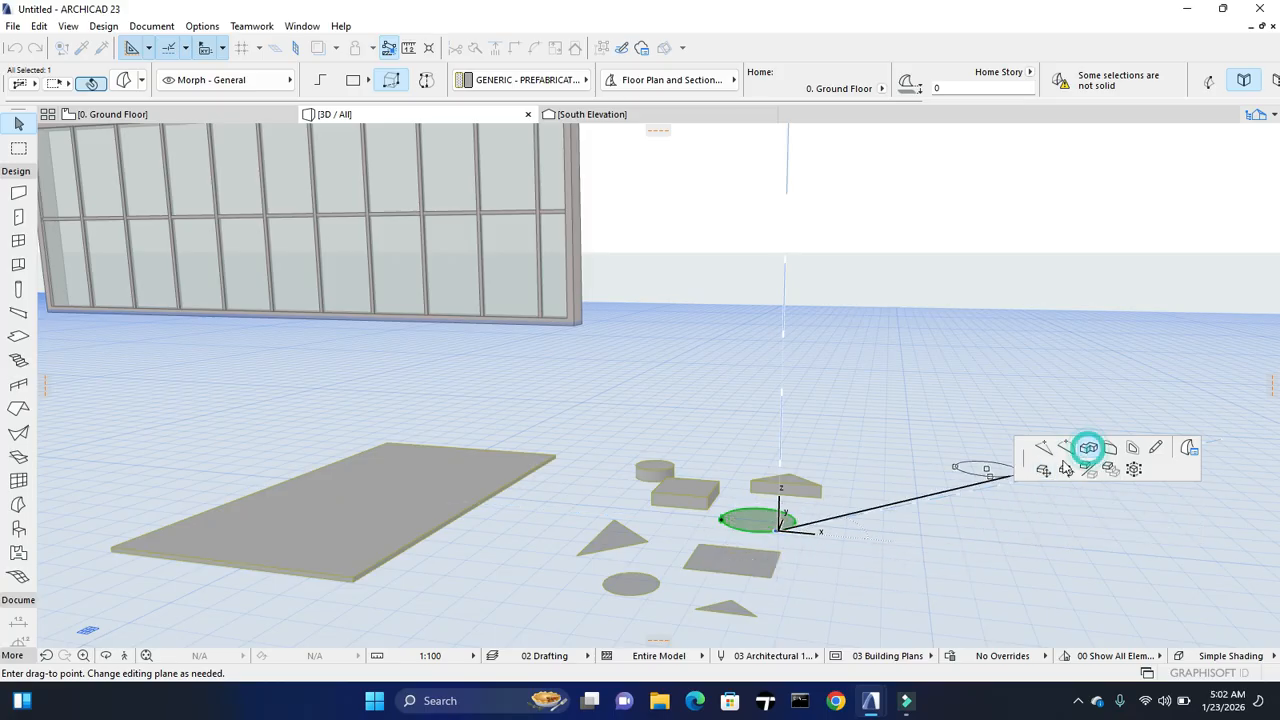
{"action": "left_click", "coordinate": [818, 489]}
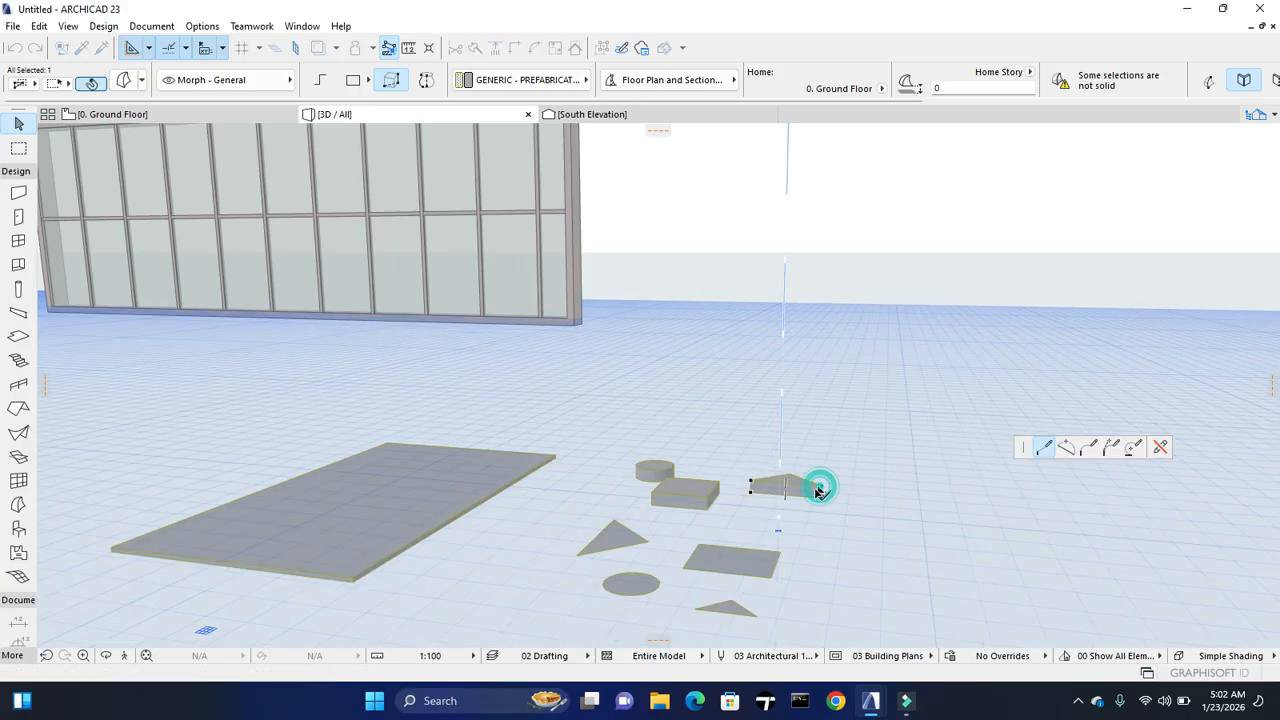
{"action": "right_click", "coordinate": [798, 540]}
{"action": "left_click", "coordinate": [840, 503]}
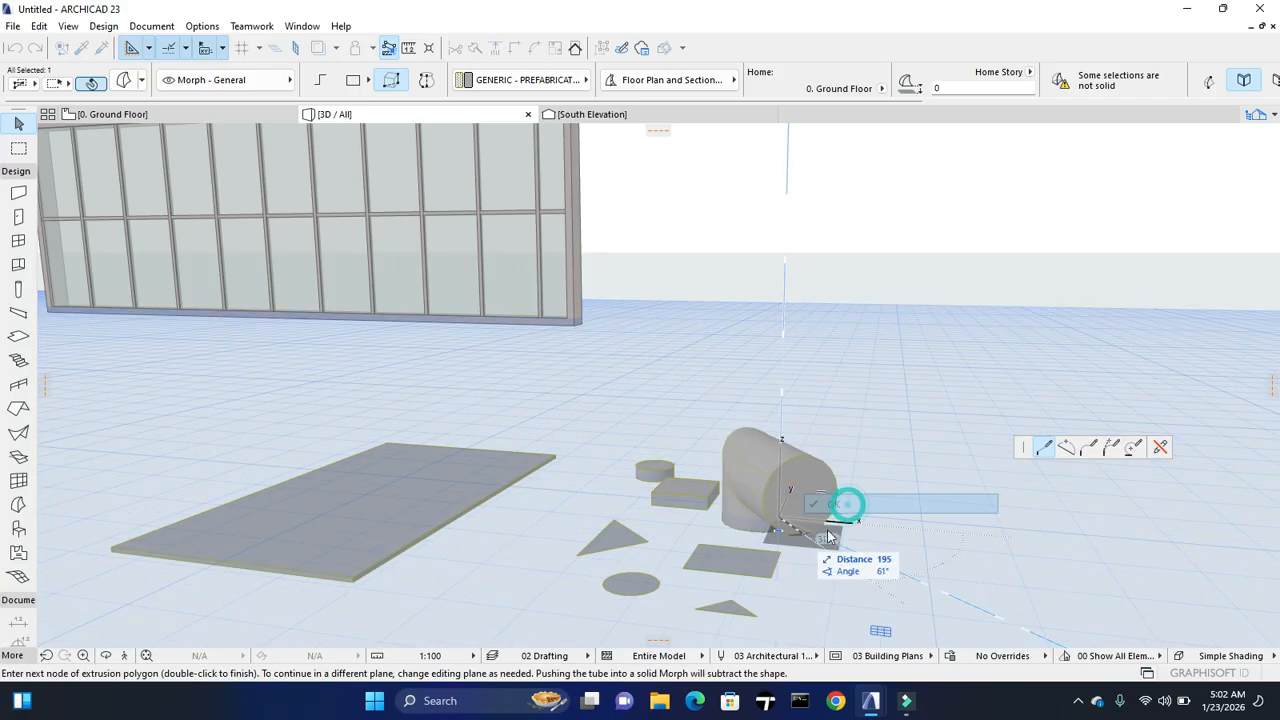
Extrude the larger four-sided morph in front of the big circle by 50, matching the extruded triangle's top
{"action": "left_click", "coordinate": [771, 580]}
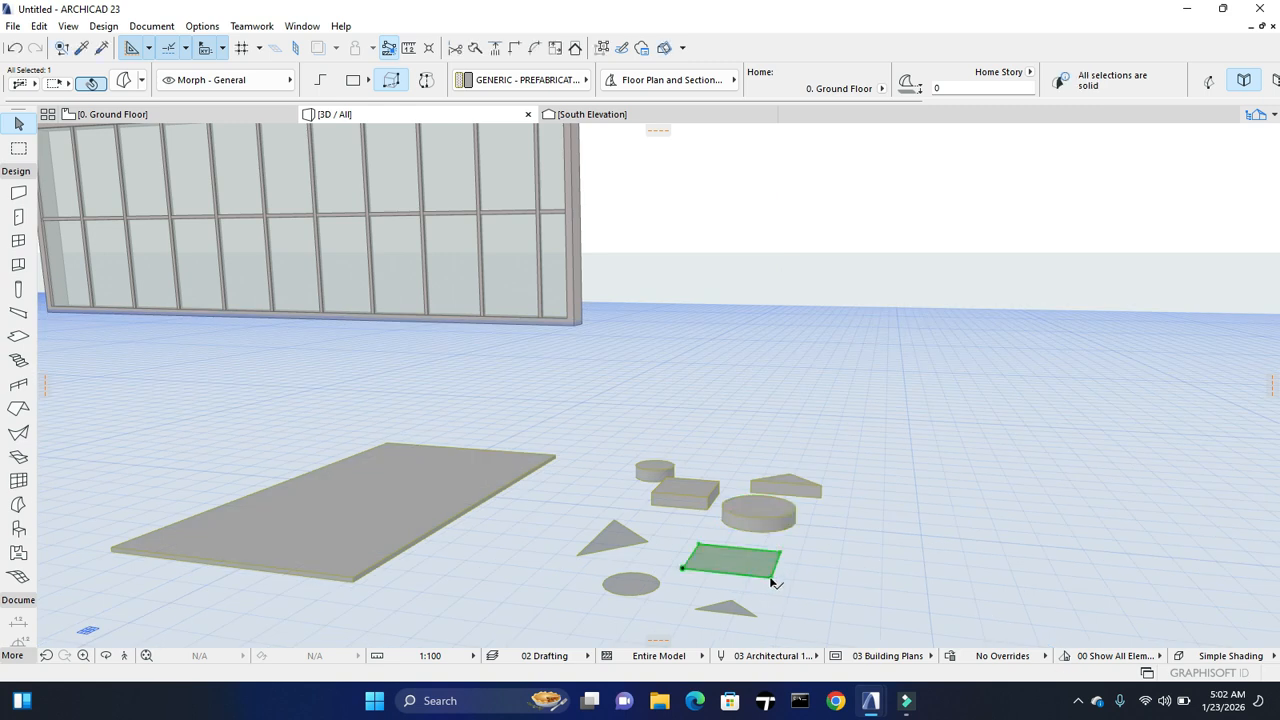
{"action": "left_click", "coordinate": [772, 580]}
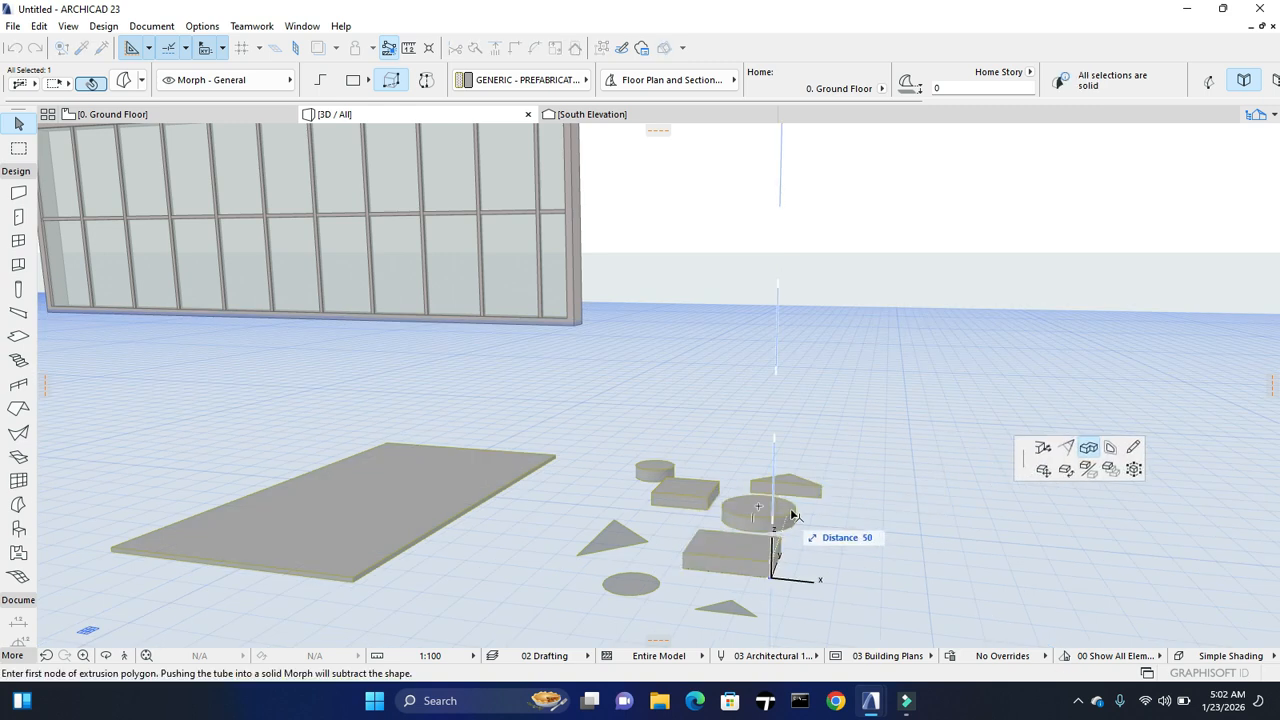
{"action": "left_click", "coordinate": [821, 486]}
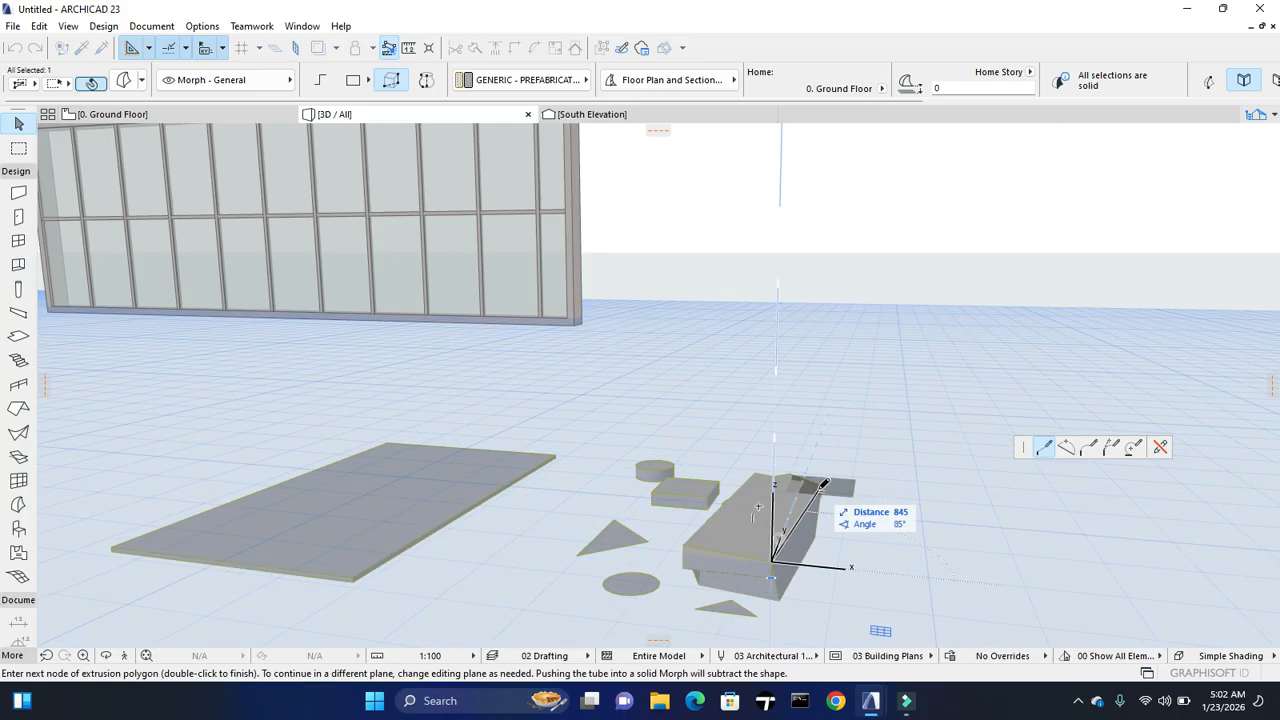
{"action": "right_click", "coordinate": [821, 486]}
{"action": "left_click", "coordinate": [848, 454]}
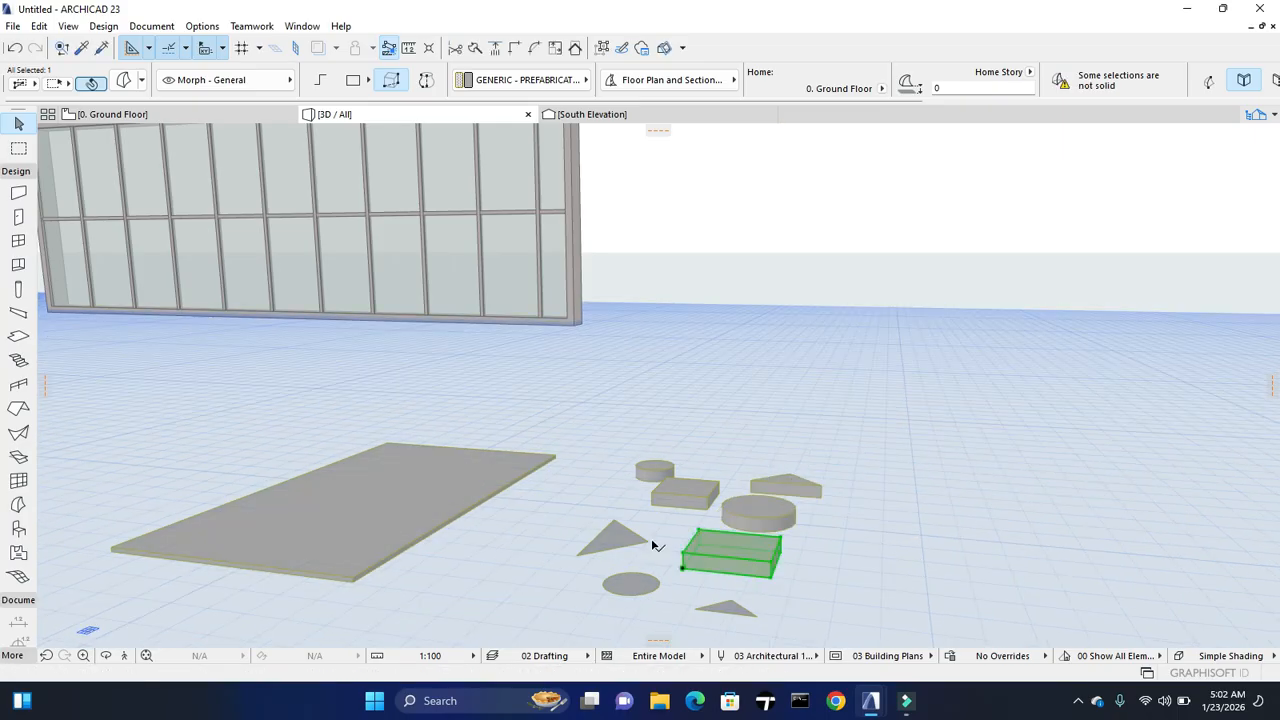
Extrude the triangle morph nearest the panel by 50, matching the top of the smaller square block
{"action": "left_click", "coordinate": [649, 543]}
{"action": "left_click", "coordinate": [650, 541]}
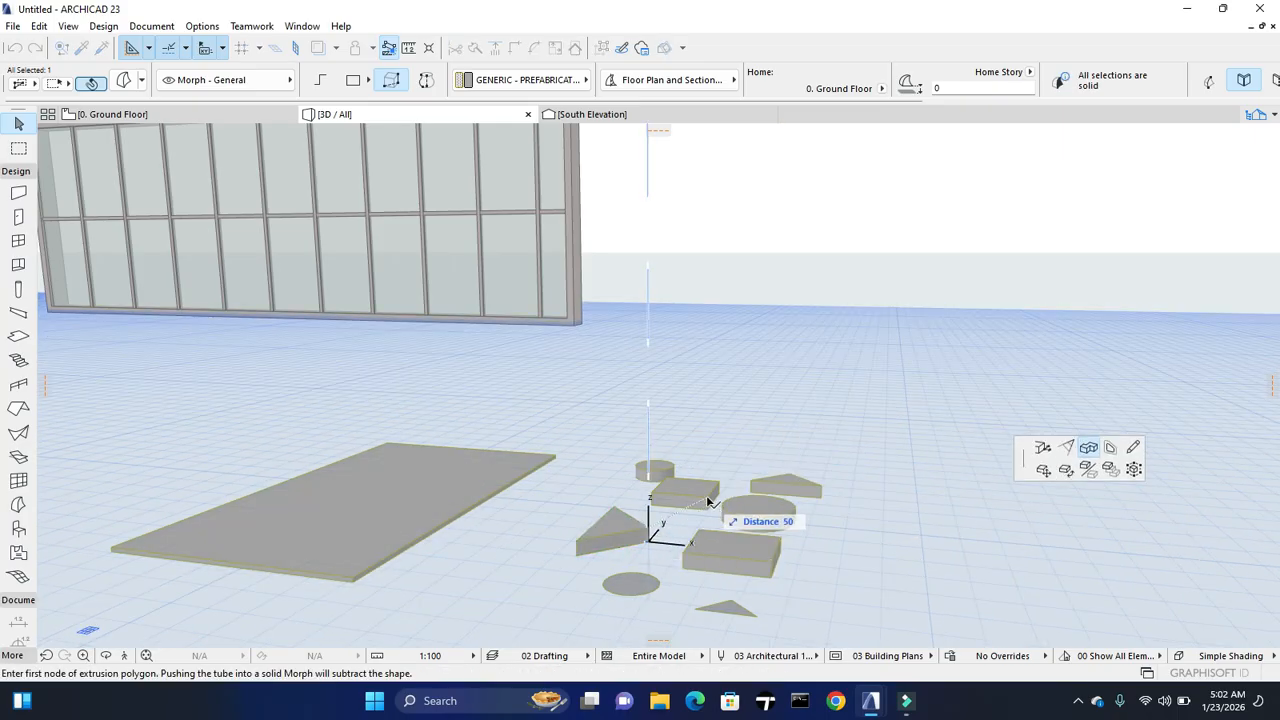
{"action": "left_click", "coordinate": [708, 500]}
{"action": "right_click", "coordinate": [710, 500]}
{"action": "left_click", "coordinate": [740, 487]}
Extrude the circle morph at the front of the group upward, matching the height of the neighbouring larger square block
{"action": "left_click", "coordinate": [658, 592]}
{"action": "left_click", "coordinate": [658, 590]}
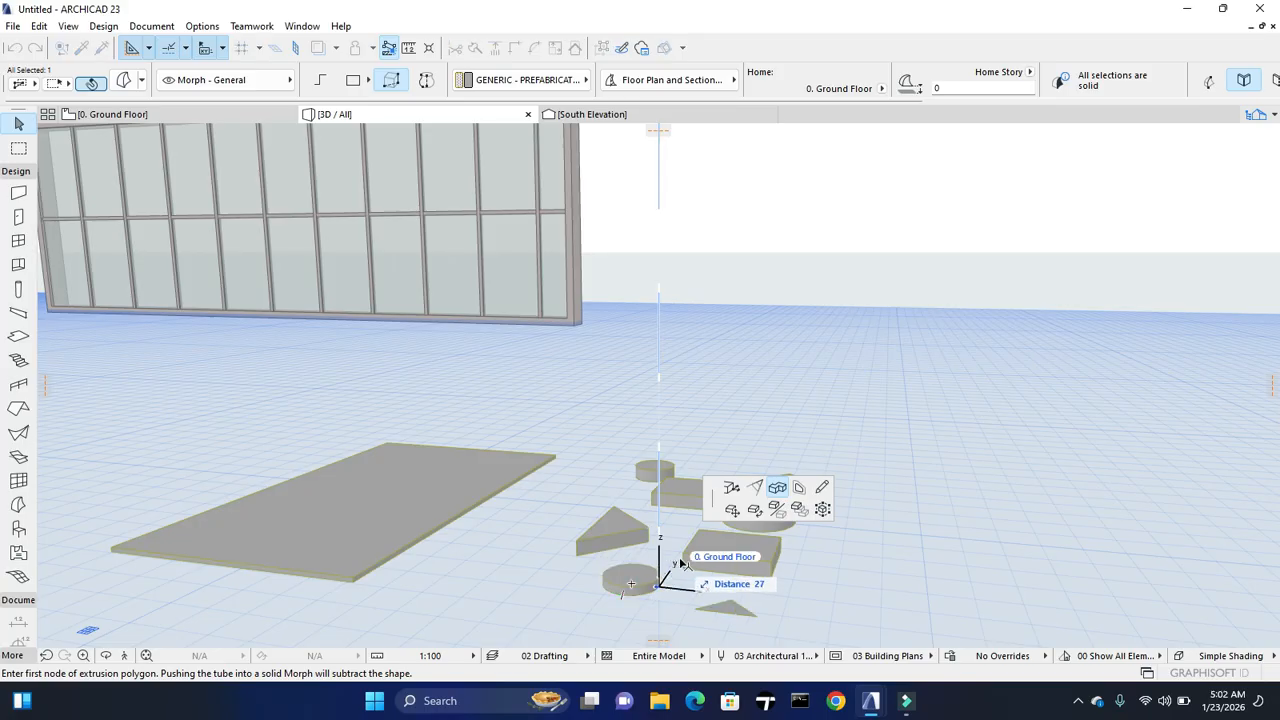
{"action": "left_click", "coordinate": [683, 560]}
{"action": "right_click", "coordinate": [677, 561]}
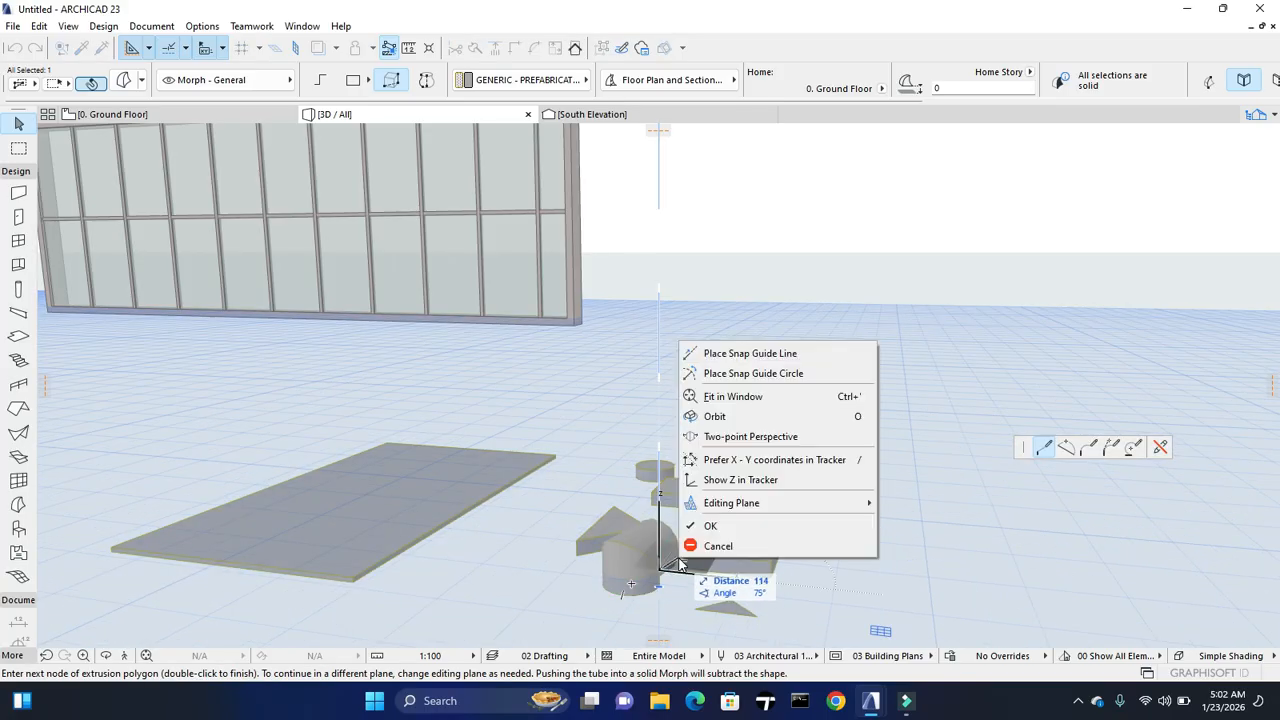
{"action": "left_click", "coordinate": [722, 527]}
Extrude the small triangle morph at the front of the group upward by 50
{"action": "double_click", "coordinate": [731, 594]}
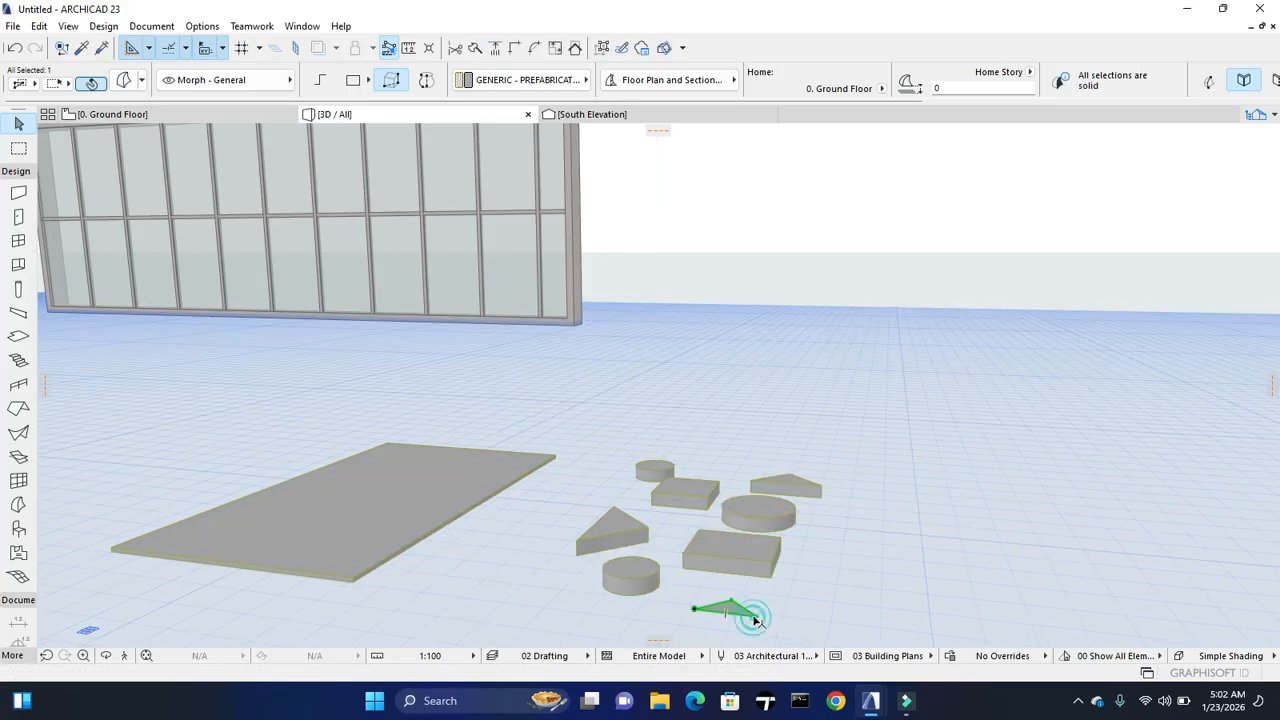
{"action": "left_click", "coordinate": [760, 615]}
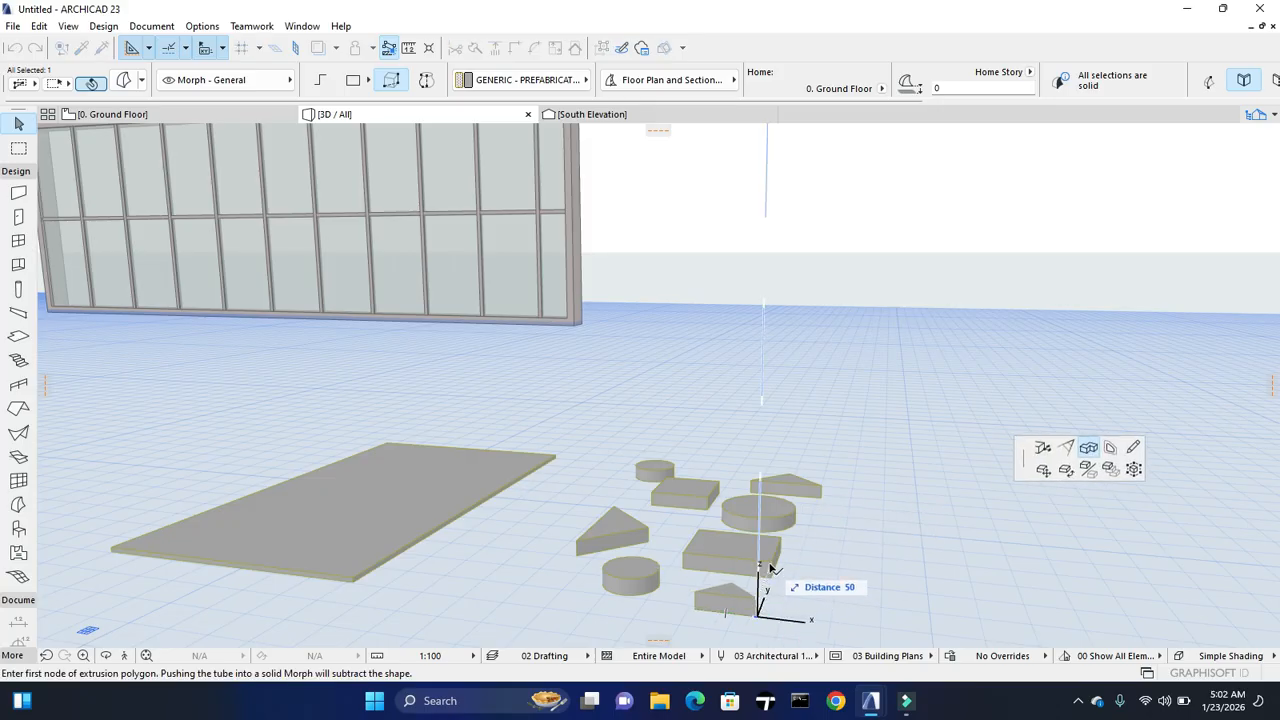
{"action": "right_click", "coordinate": [770, 566]}
{"action": "left_click", "coordinate": [776, 562]}
{"action": "left_click", "coordinate": [768, 572]}
{"action": "right_click", "coordinate": [768, 566]}
{"action": "left_click", "coordinate": [823, 538]}
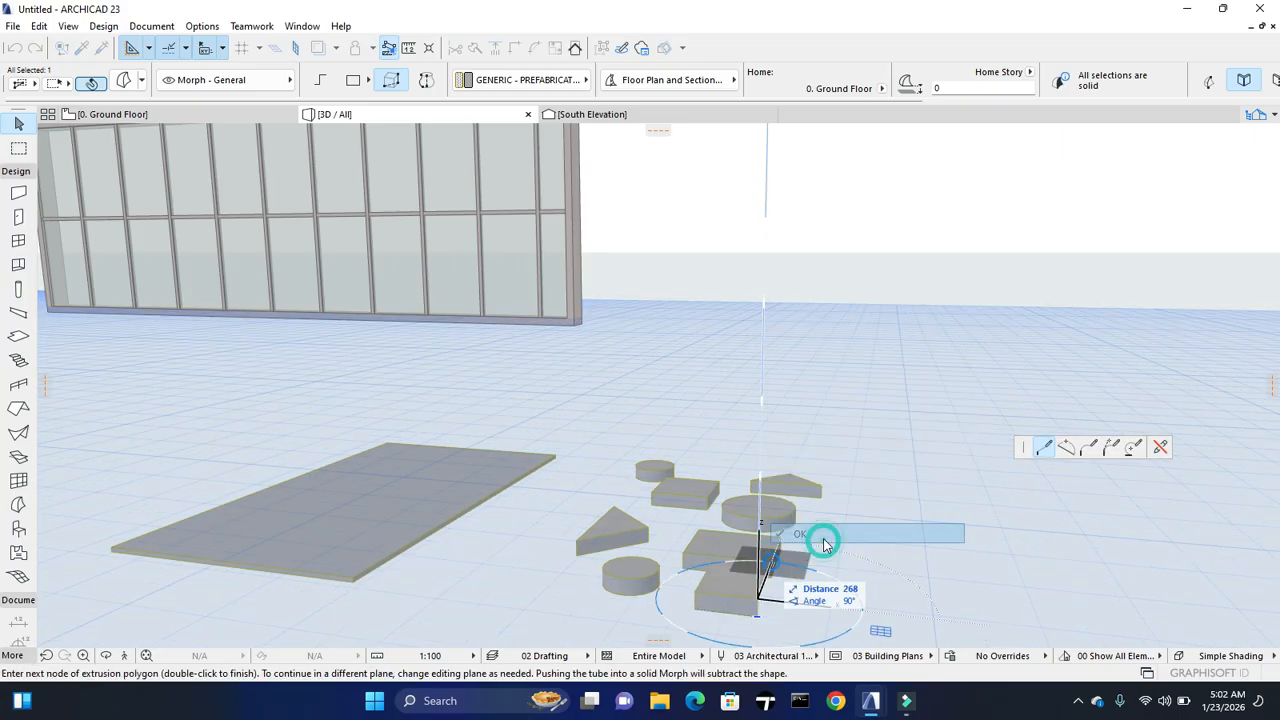
{"action": "key", "text": "Escape"}
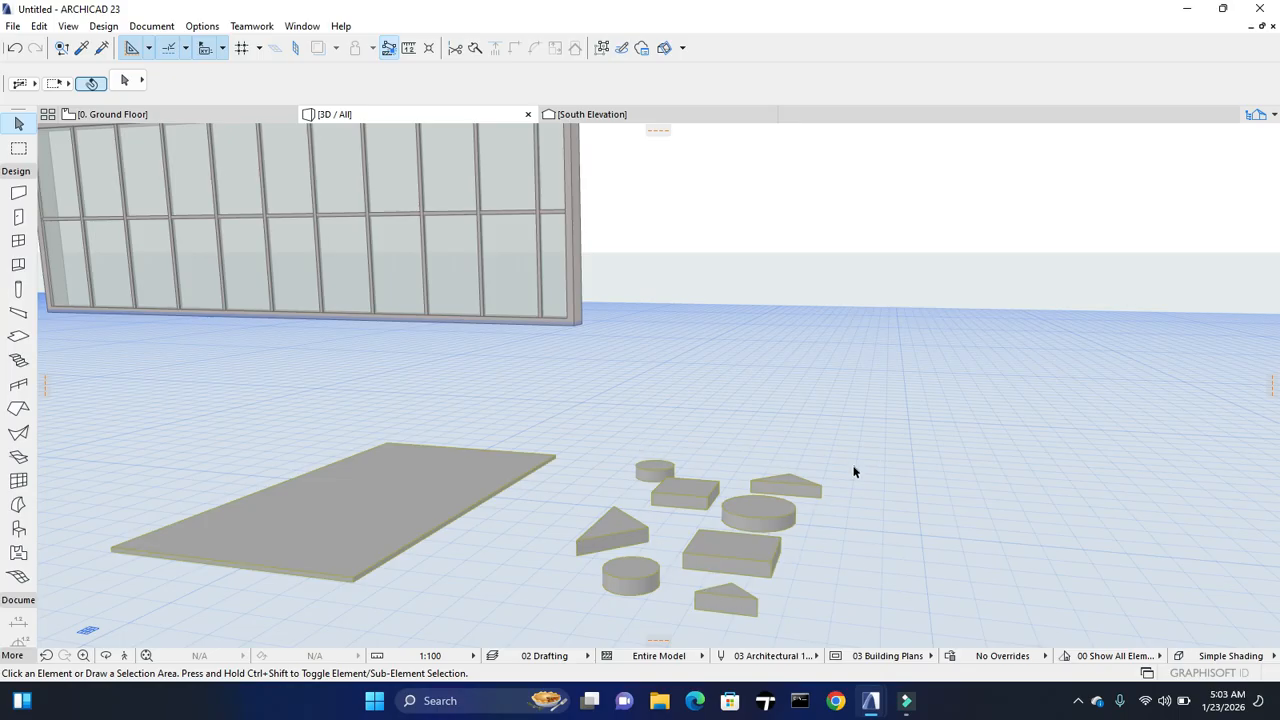
Merge the eight extruded circle, square and triangle morphs into one morph with a Boolean Union
{"action": "left_click_drag", "start_coordinate": [850, 445], "coordinate": [592, 616]}
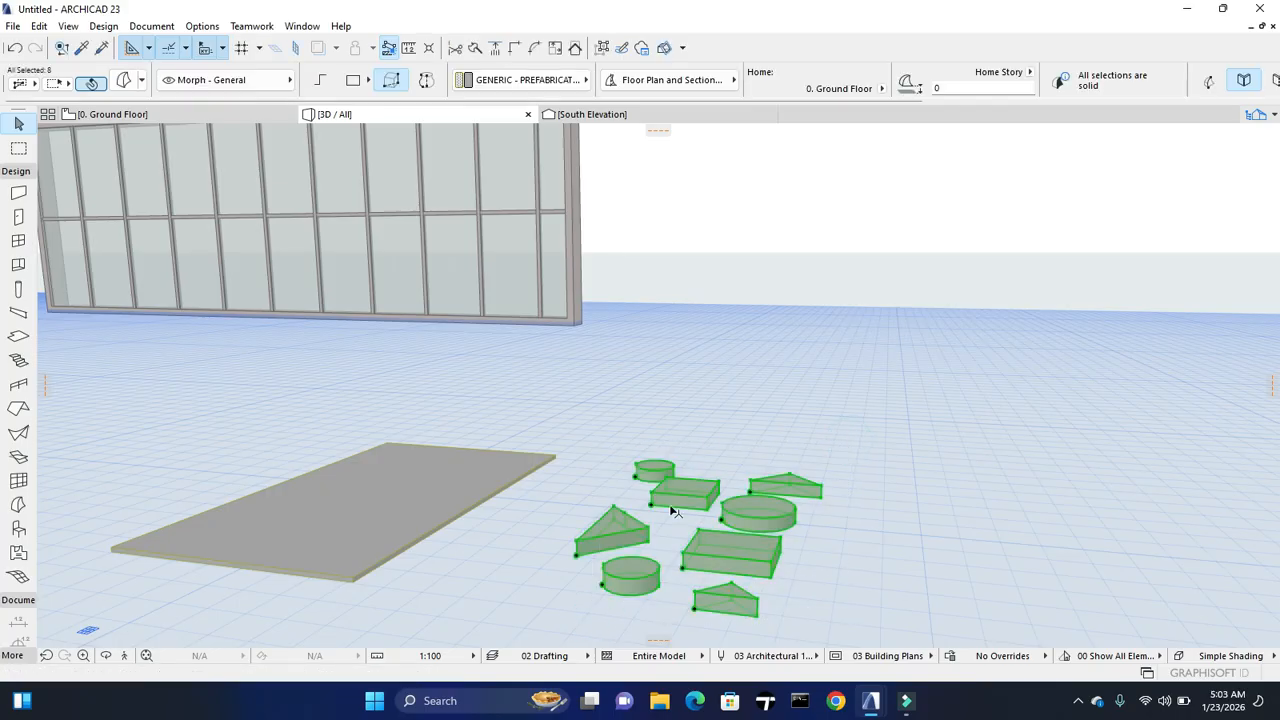
{"action": "right_click", "coordinate": [728, 390]}
{"action": "mouse_move", "coordinate": [862, 474]}
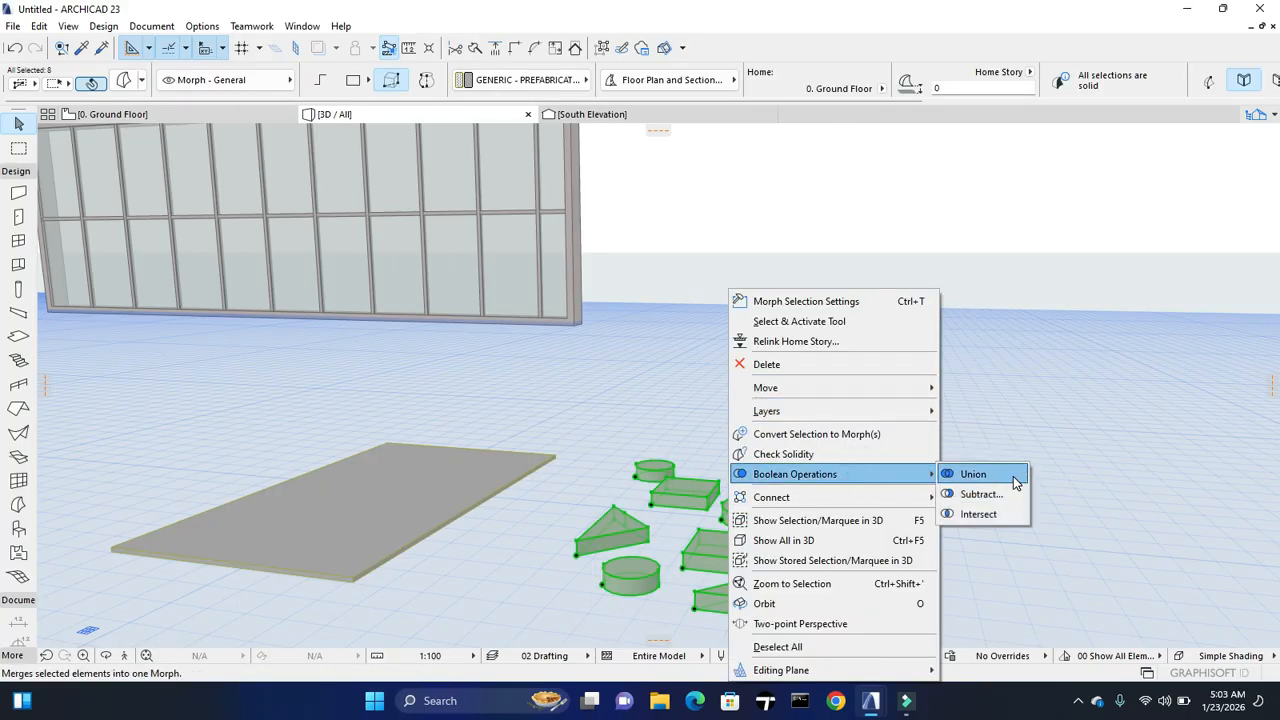
{"action": "left_click", "coordinate": [1014, 476]}
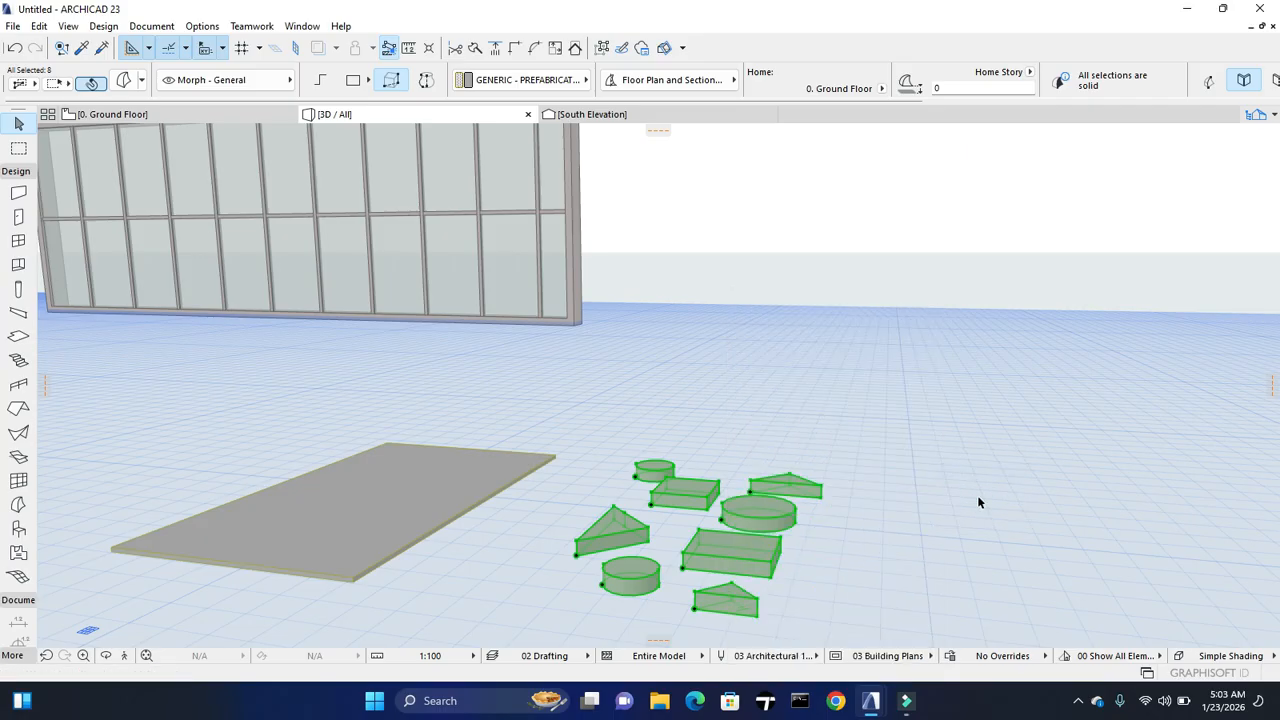
{"action": "left_click", "coordinate": [785, 519]}
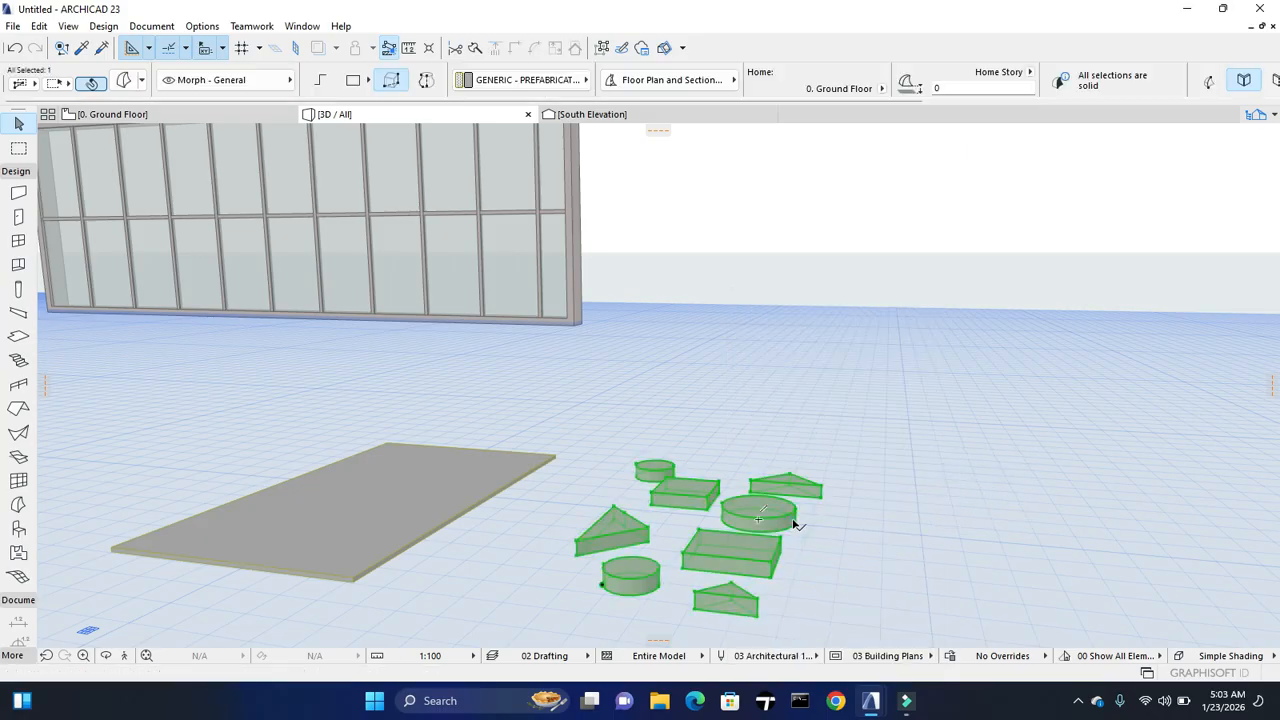
{"action": "left_click", "coordinate": [887, 530]}
{"action": "left_click", "coordinate": [620, 580]}
On the ground floor plan, move the merged shapes from the reference outline's upper-right corner to the matching corner of the panel
{"action": "left_click", "coordinate": [252, 117]}
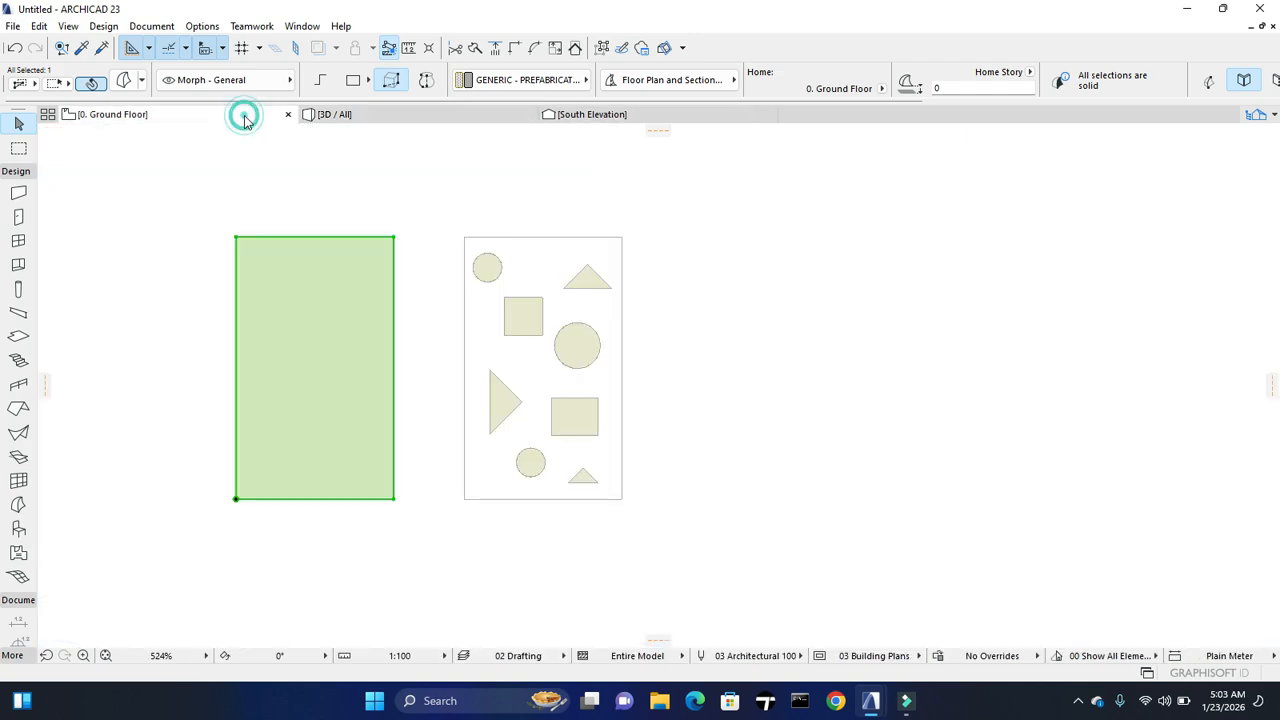
{"action": "left_click", "coordinate": [579, 415]}
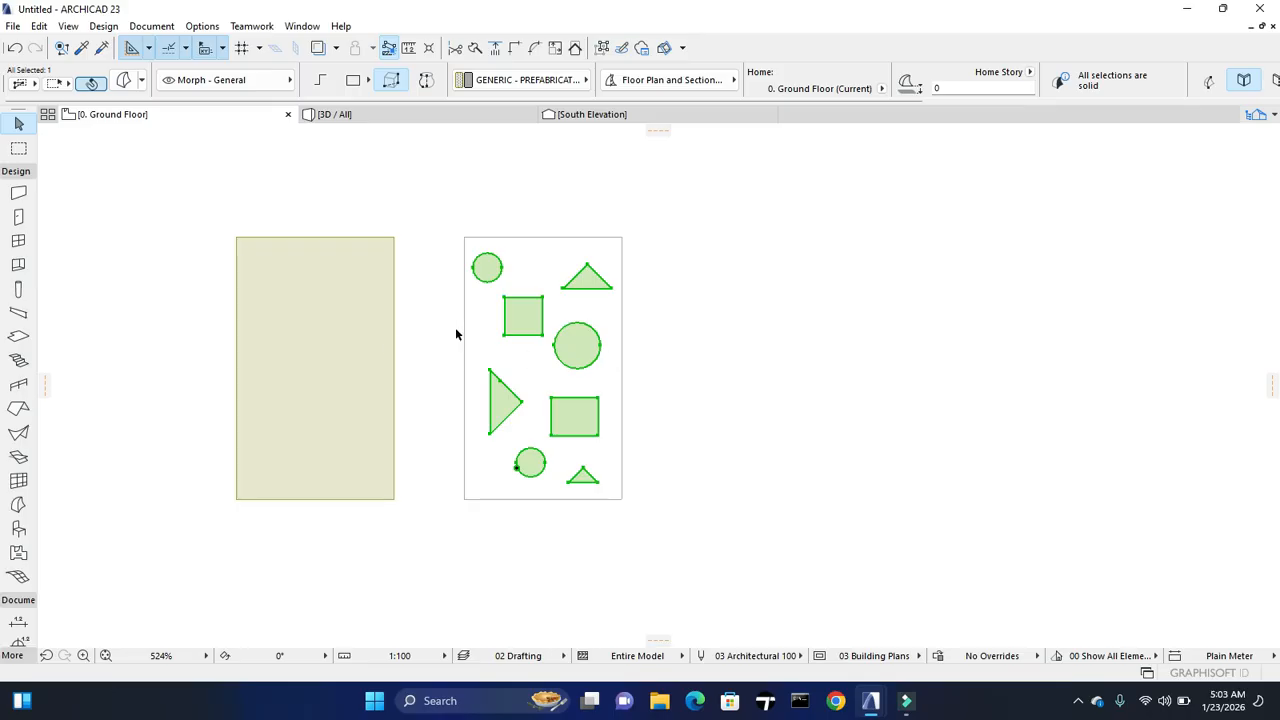
{"action": "right_click", "coordinate": [413, 229]}
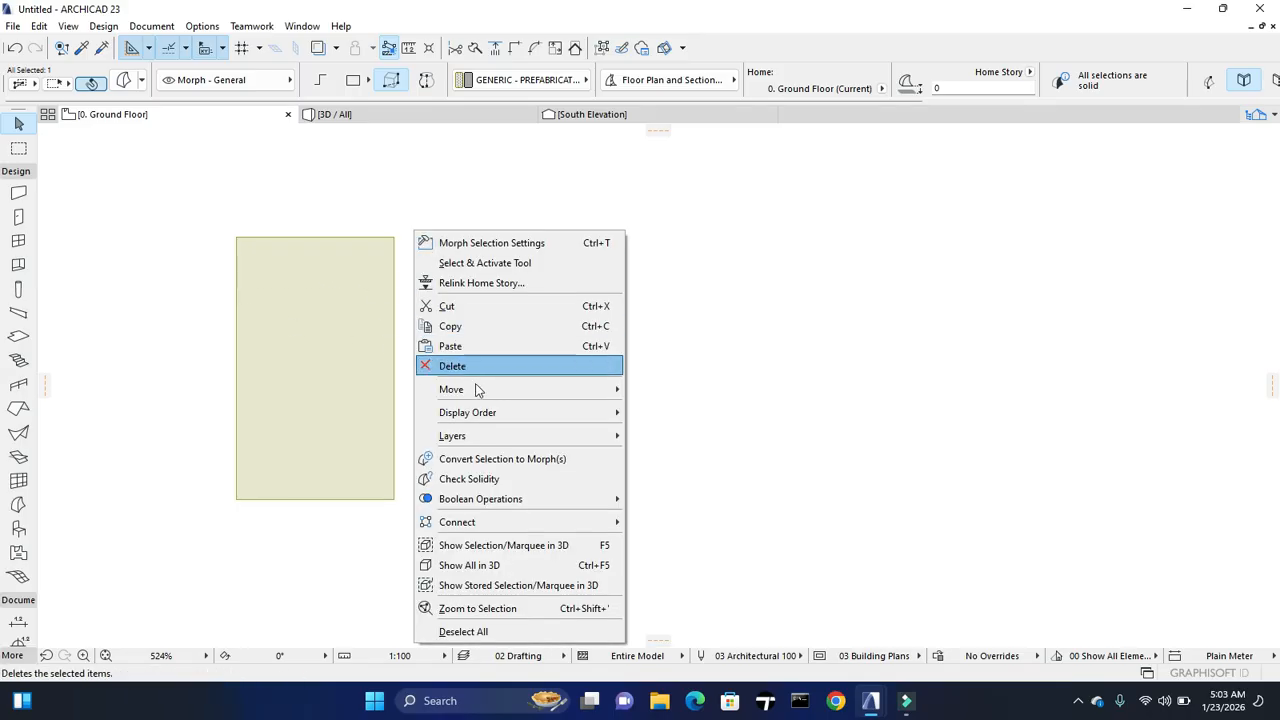
{"action": "mouse_move", "coordinate": [548, 393]}
{"action": "left_click", "coordinate": [654, 389]}
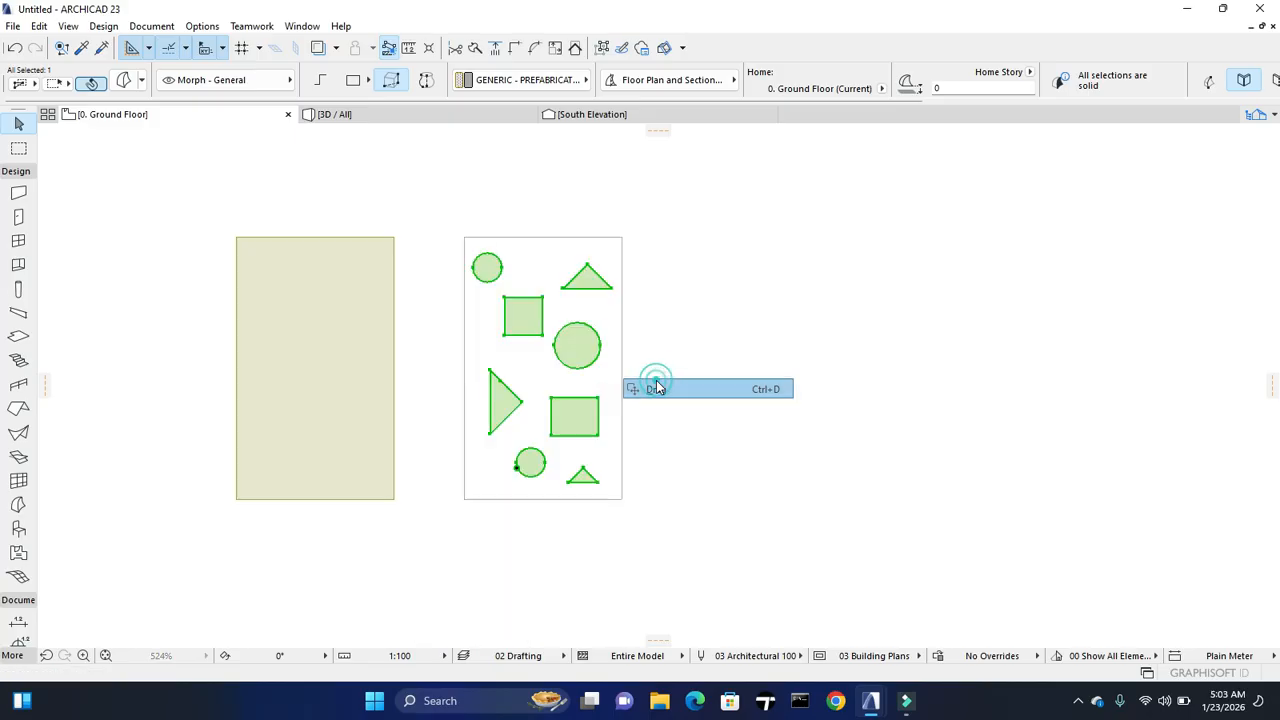
{"action": "left_click", "coordinate": [622, 239]}
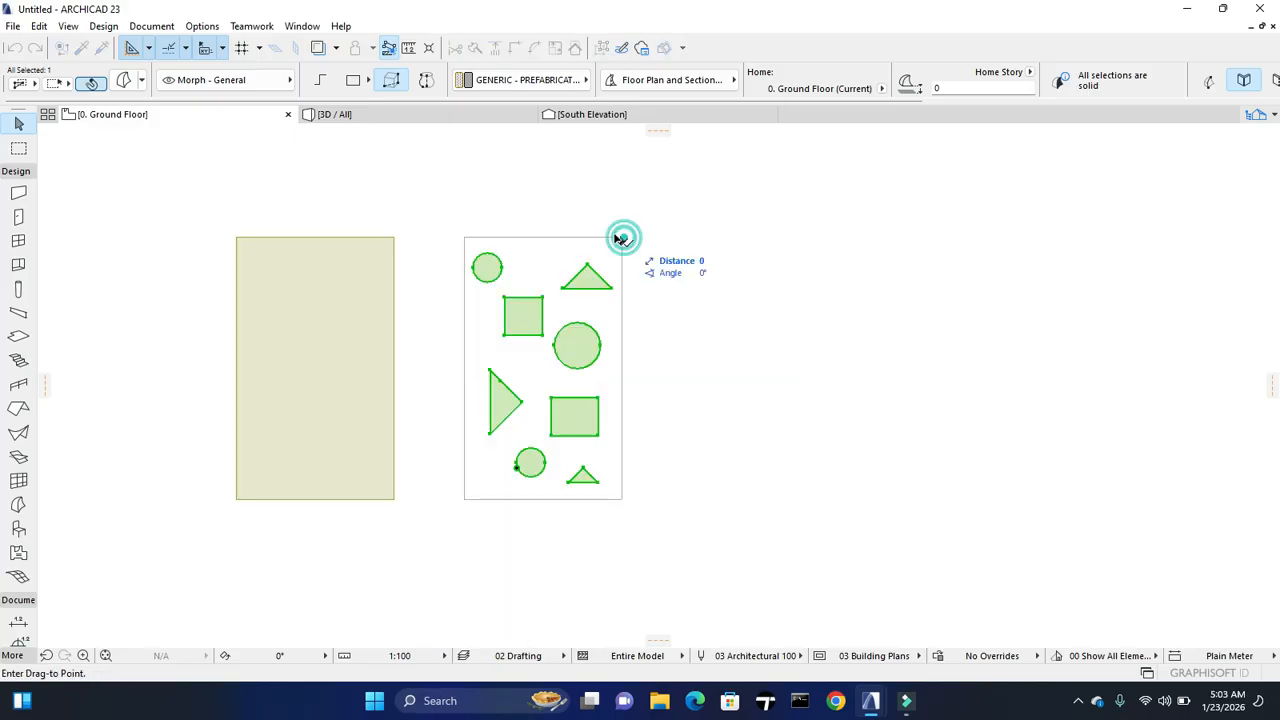
{"action": "left_click", "coordinate": [395, 239]}
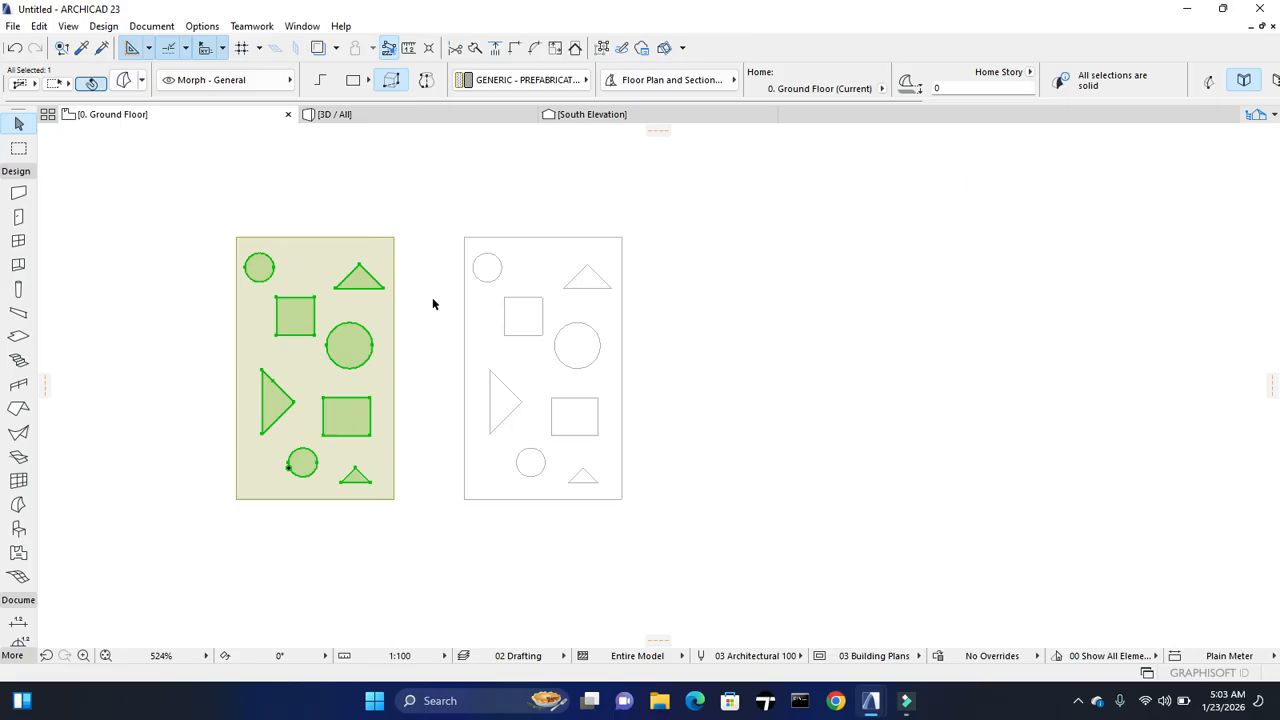
In the 3D view, move the merged shapes vertically down to elevation -25 so they pass through the panel
{"action": "left_click", "coordinate": [450, 116]}
{"action": "scroll", "coordinate": [232, 553], "scroll_direction": "up", "scroll_amount": 3}
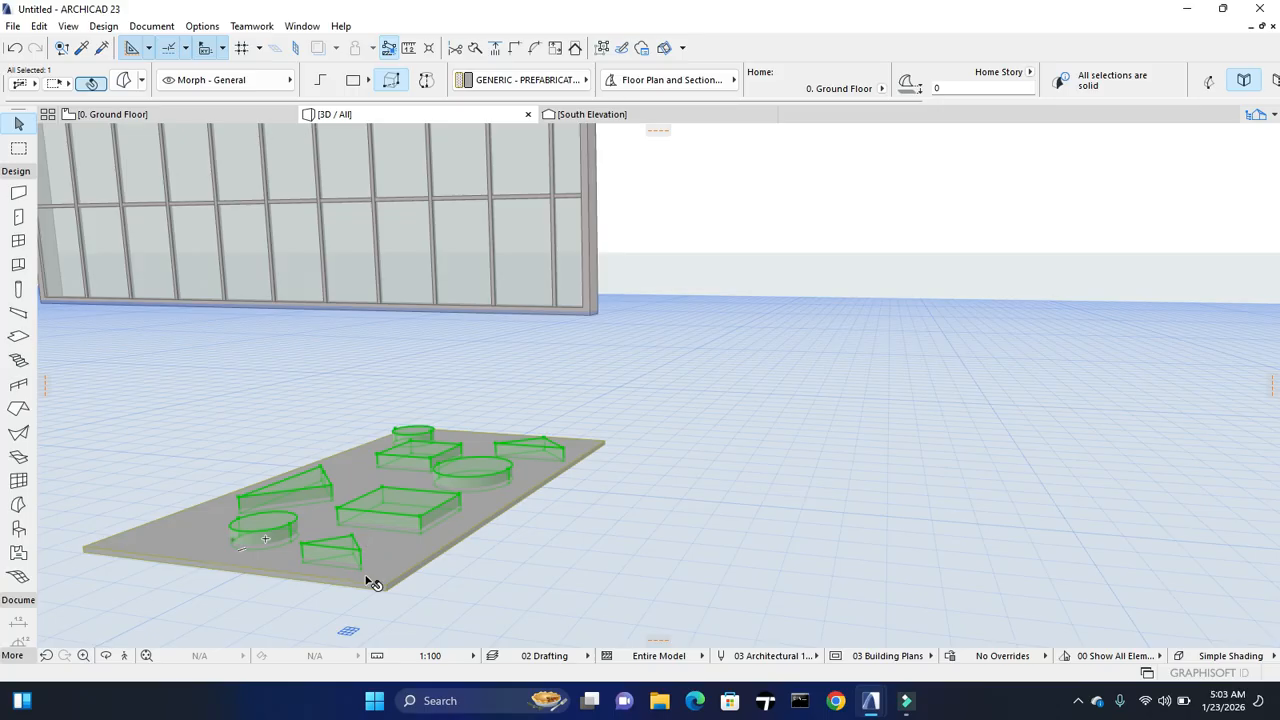
{"action": "scroll", "coordinate": [358, 569], "scroll_direction": "up", "scroll_amount": 2}
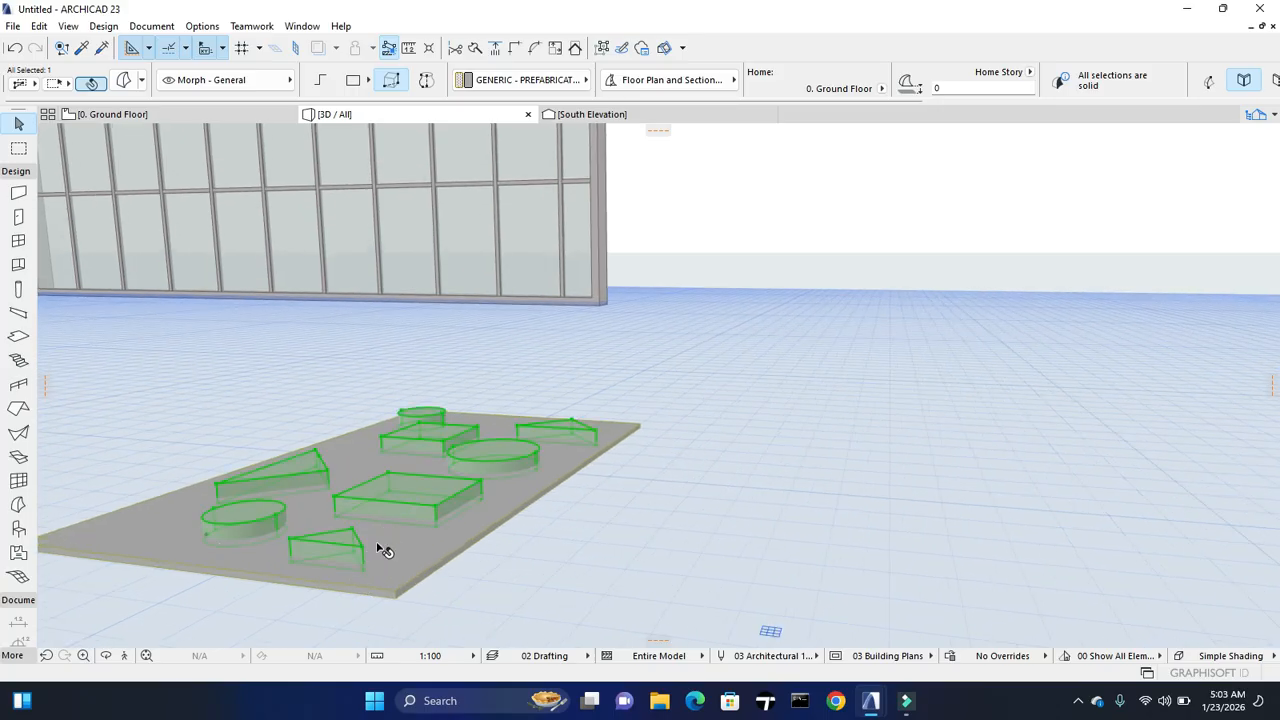
{"action": "scroll", "coordinate": [358, 572], "scroll_direction": "up", "scroll_amount": 3}
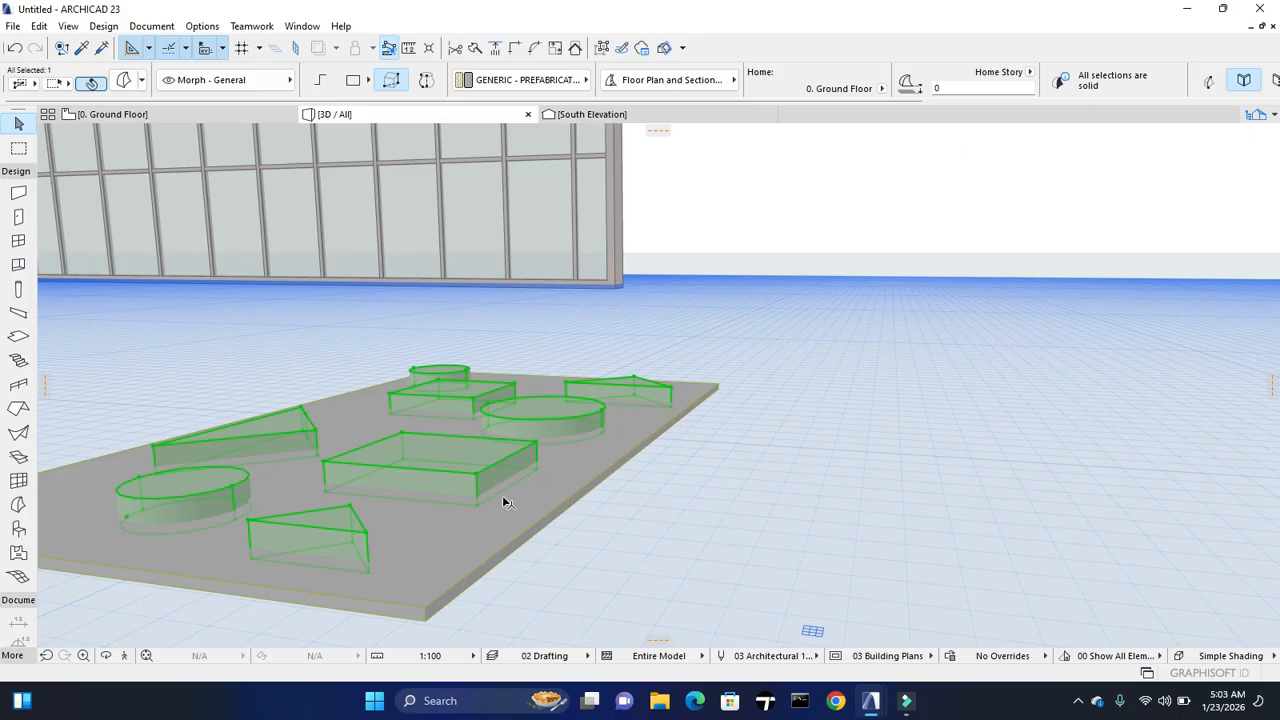
{"action": "left_click", "coordinate": [366, 533]}
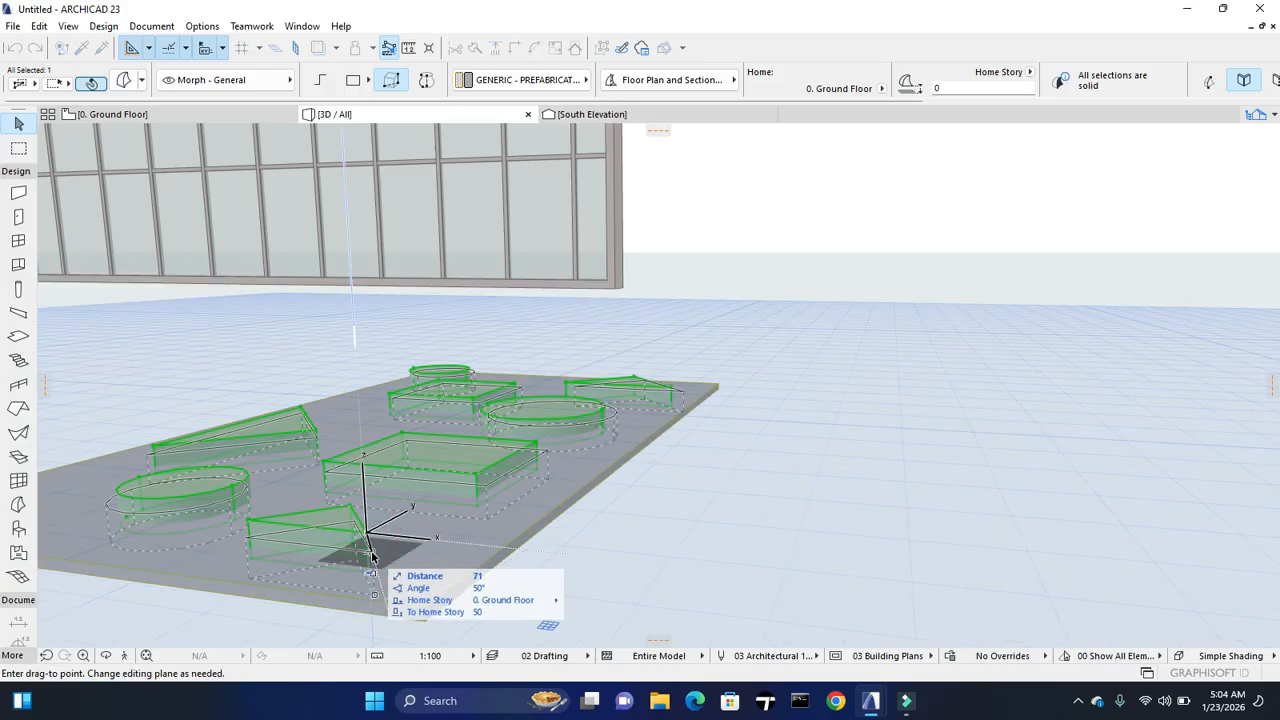
{"action": "left_click", "coordinate": [366, 562]}
{"action": "left_click", "coordinate": [1058, 350]}
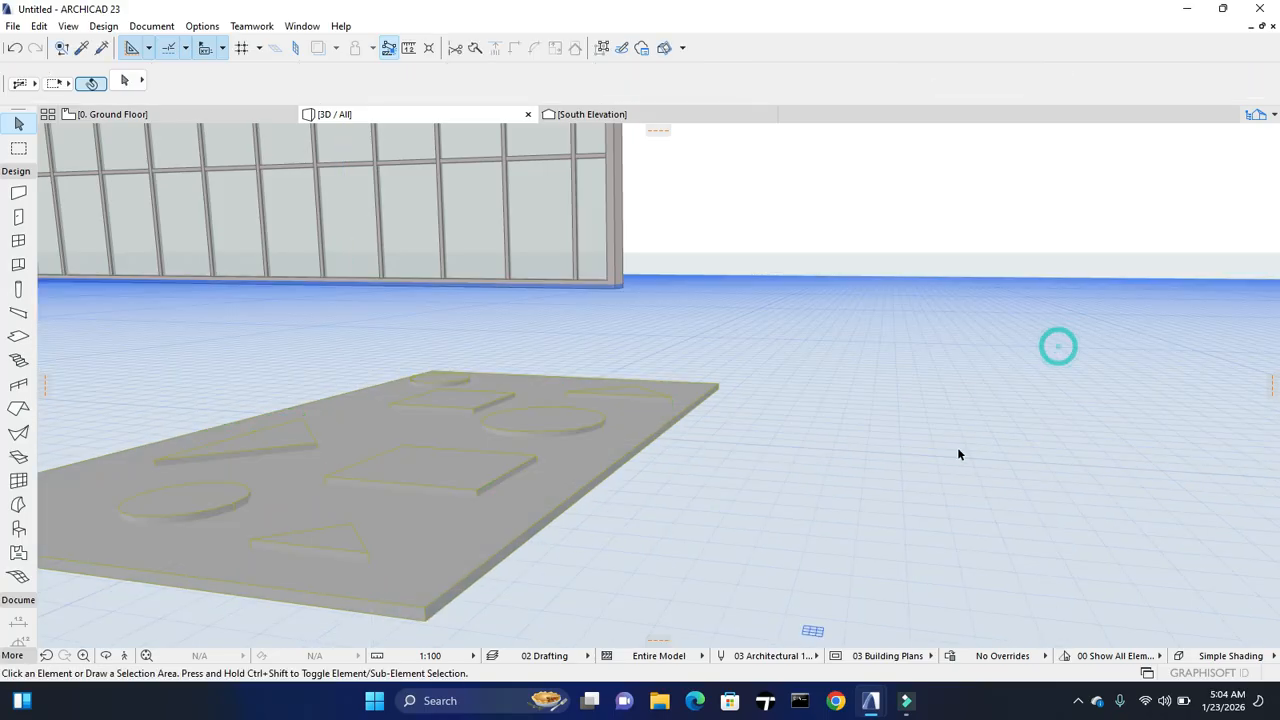
Subtract the merged shapes from the panel morph with a Boolean operation to cut the openings
{"action": "left_click", "coordinate": [605, 486]}
{"action": "left_click", "coordinate": [817, 238]}
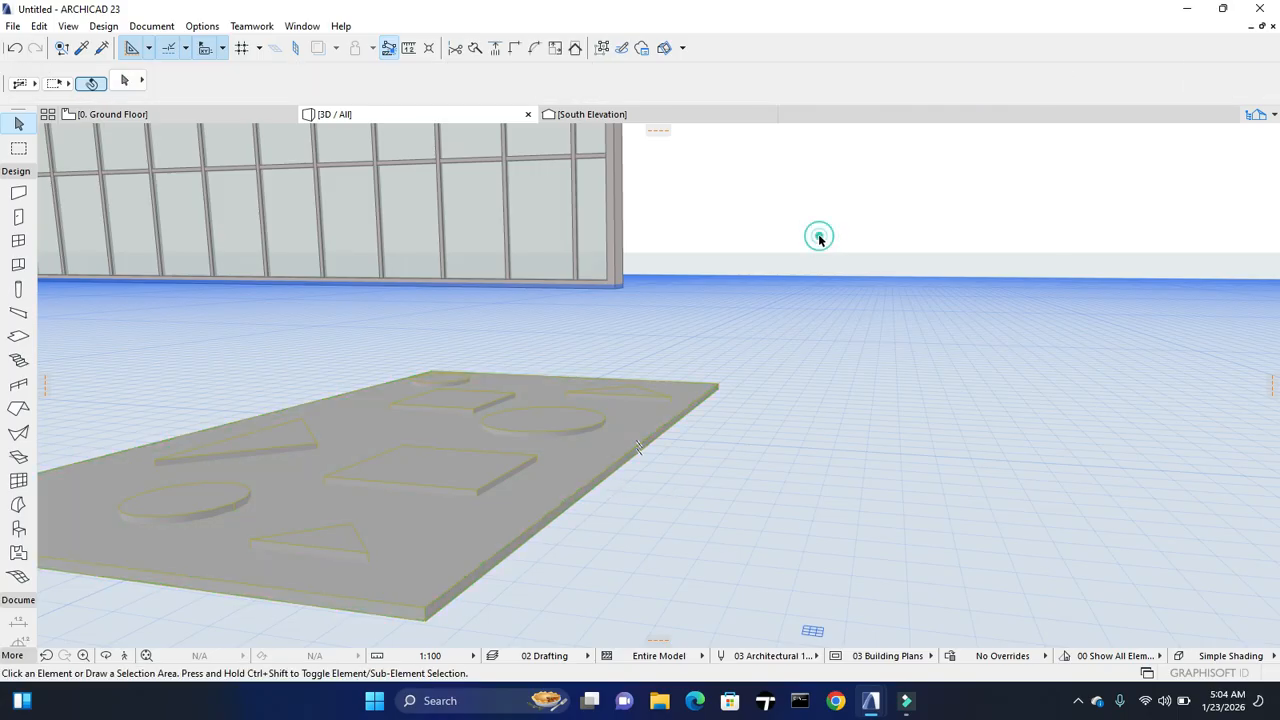
{"action": "left_click", "coordinate": [482, 499]}
{"action": "right_click", "coordinate": [782, 337]}
{"action": "mouse_move", "coordinate": [905, 479]}
{"action": "left_click", "coordinate": [1013, 494]}
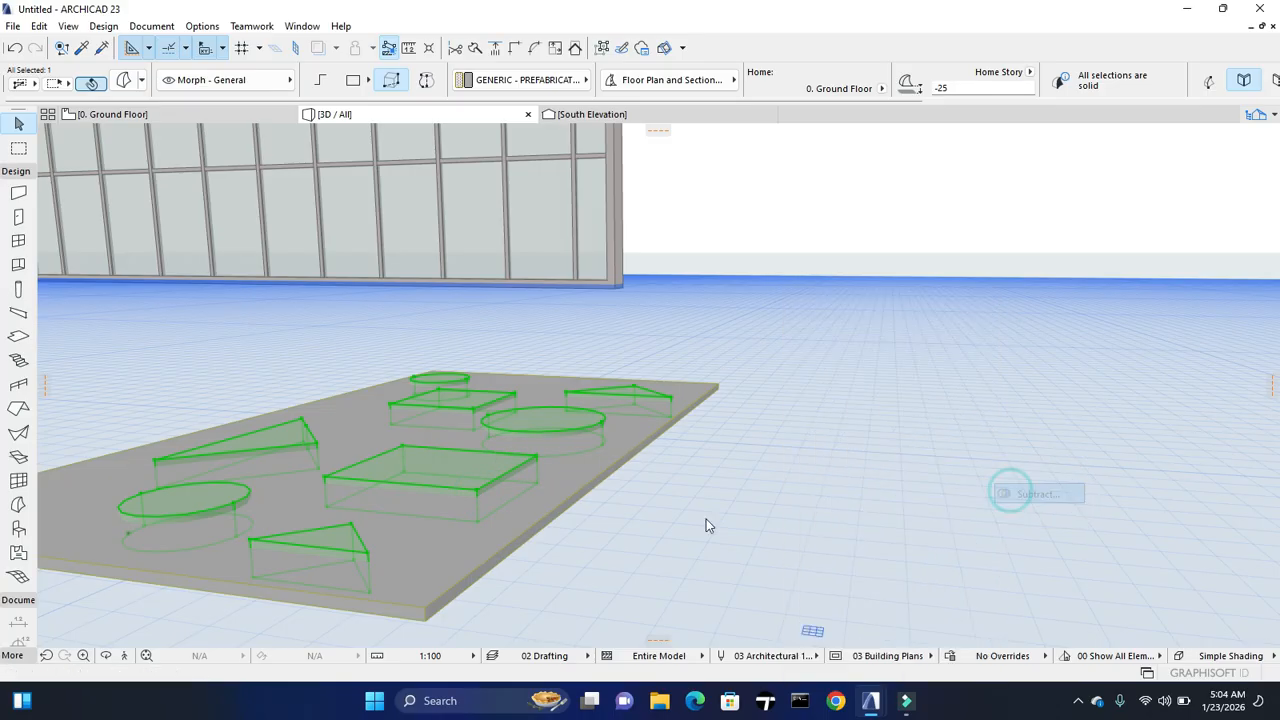
{"action": "left_click", "coordinate": [585, 480]}
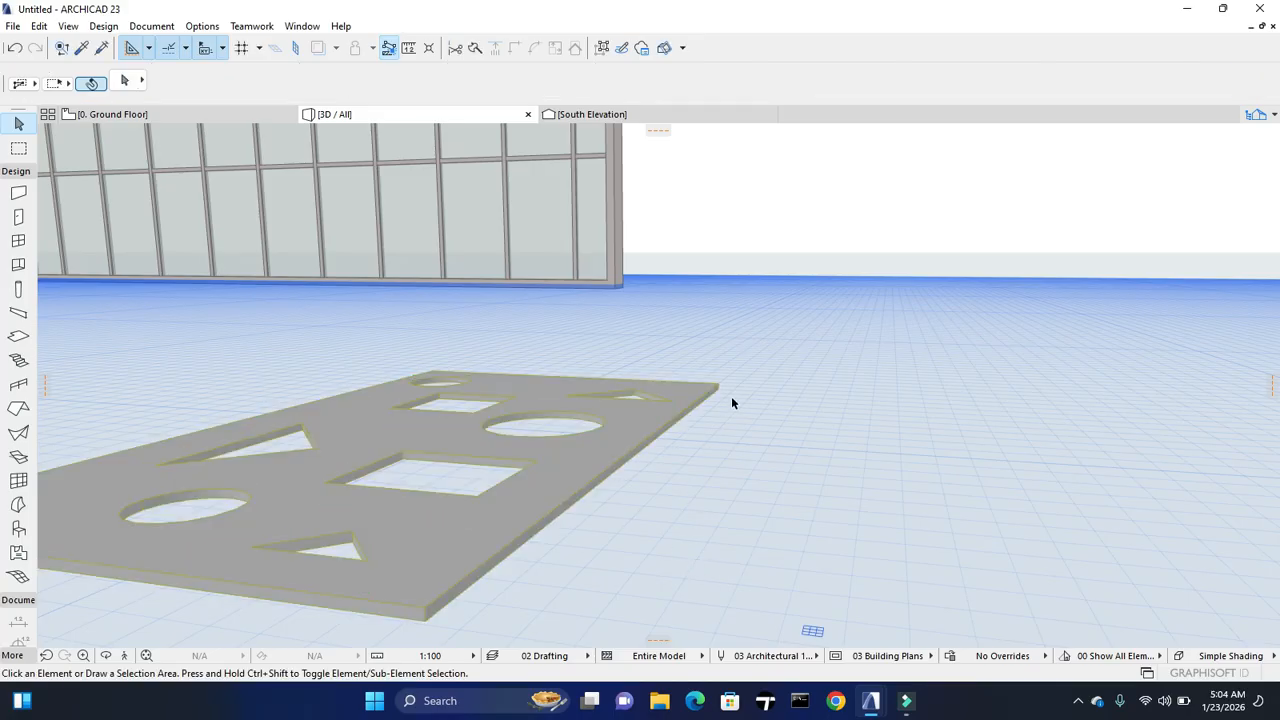
Set the perforated panel morph's override surface to Metal - Aluminium
{"action": "middle_click_drag", "start_coordinate": [777, 337], "coordinate": [622, 367], "text": "shift"}
{"action": "scroll", "coordinate": [622, 367], "scroll_direction": "down", "scroll_amount": 1}
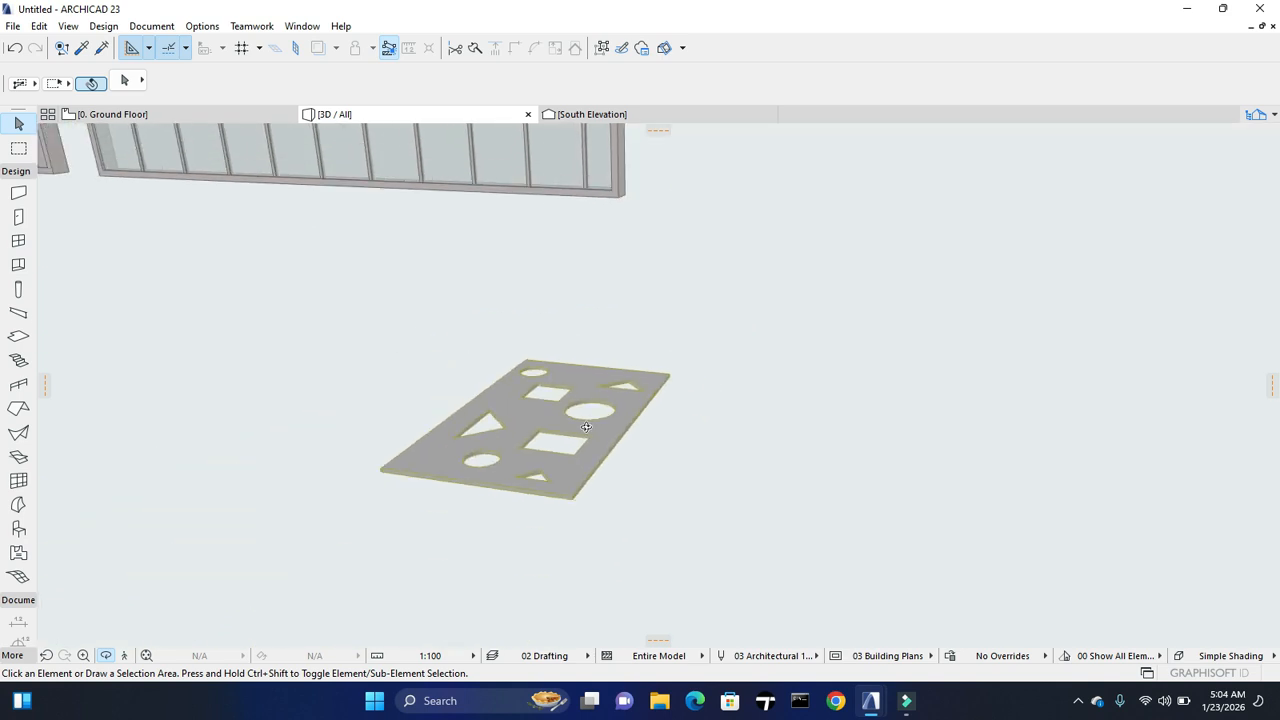
{"action": "scroll", "coordinate": [612, 425], "scroll_direction": "up", "scroll_amount": 4}
{"action": "scroll", "coordinate": [626, 437], "scroll_direction": "down", "scroll_amount": 4}
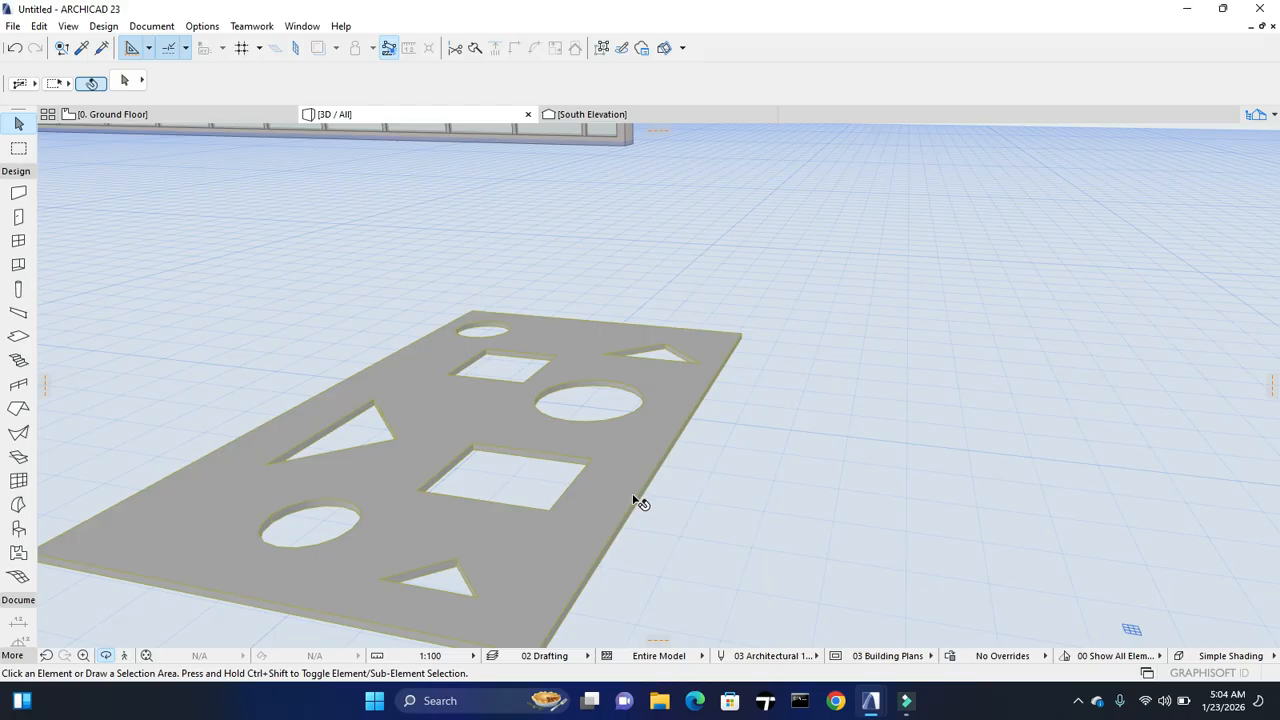
{"action": "left_click", "coordinate": [638, 500]}
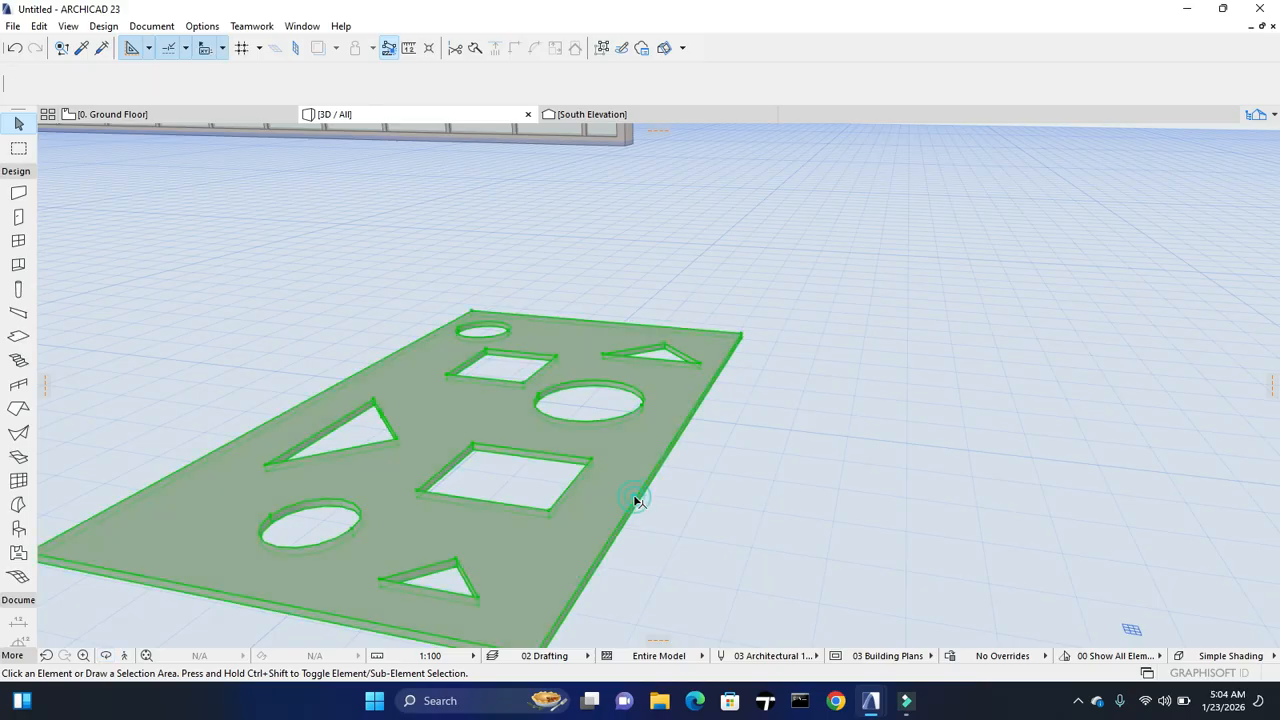
{"action": "left_click", "coordinate": [123, 82]}
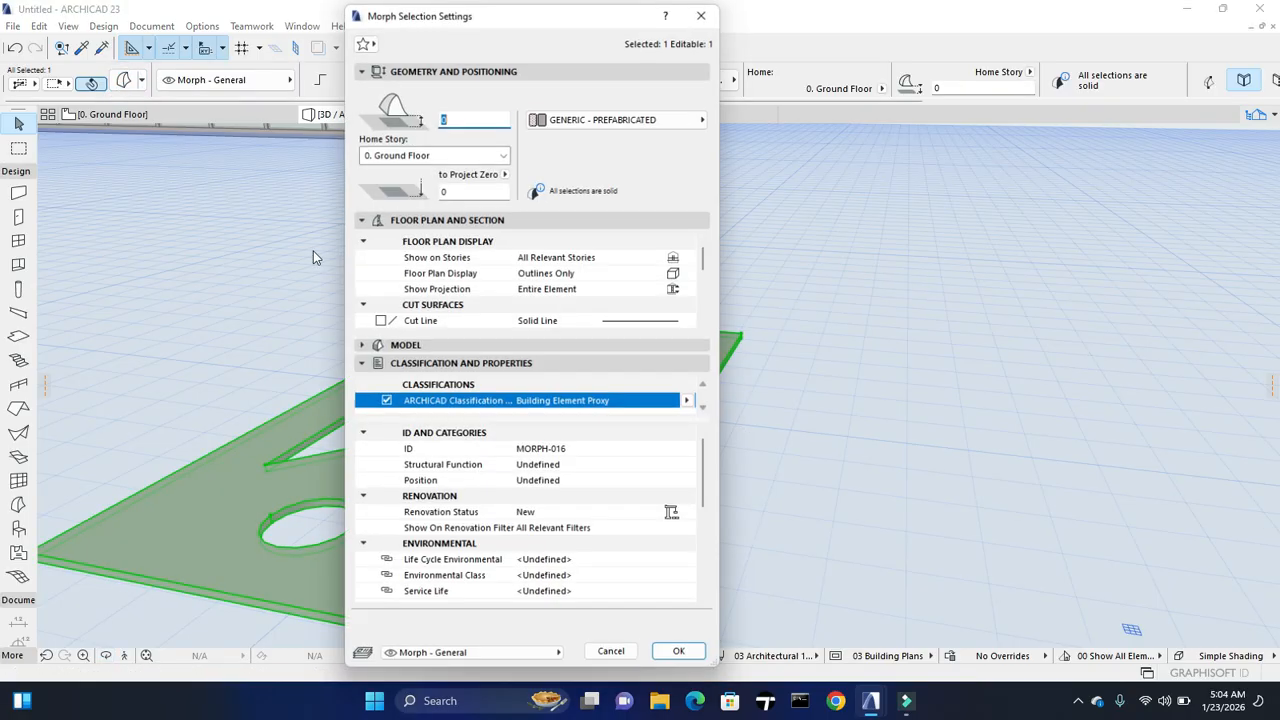
{"action": "scroll", "coordinate": [518, 430], "scroll_direction": "down", "scroll_amount": 1}
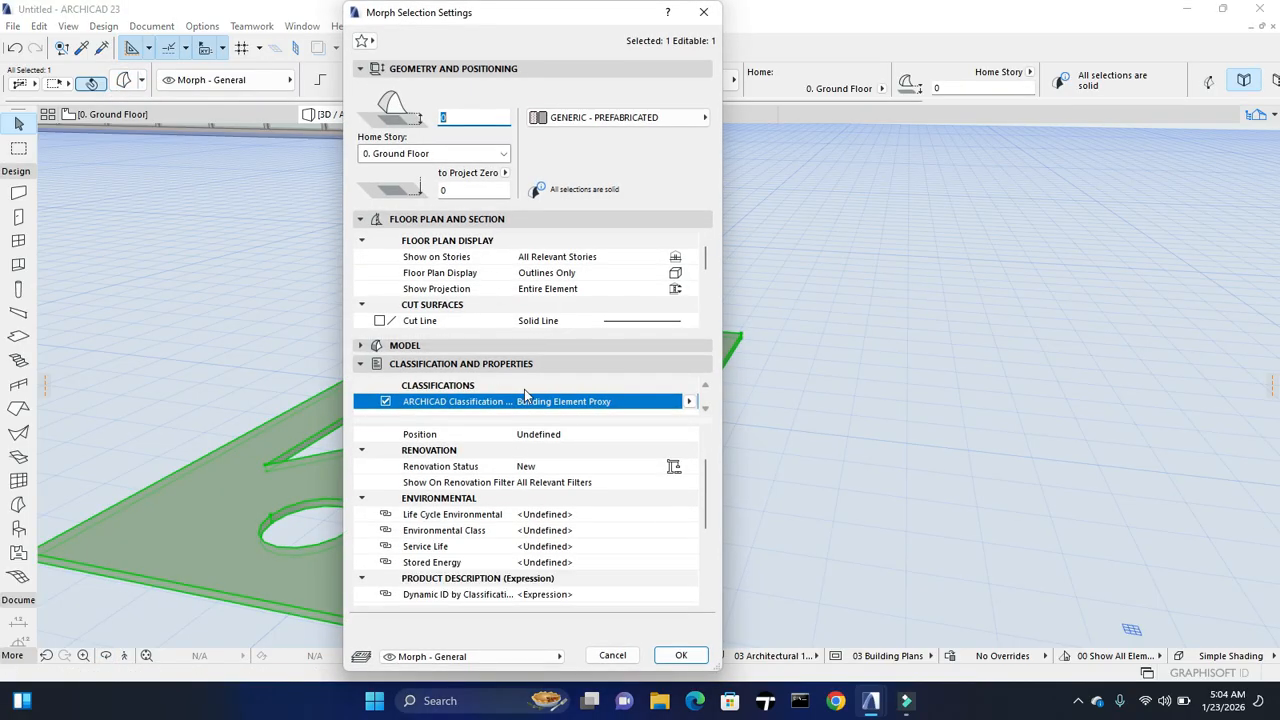
{"action": "left_click", "coordinate": [480, 345]}
{"action": "left_click", "coordinate": [520, 405]}
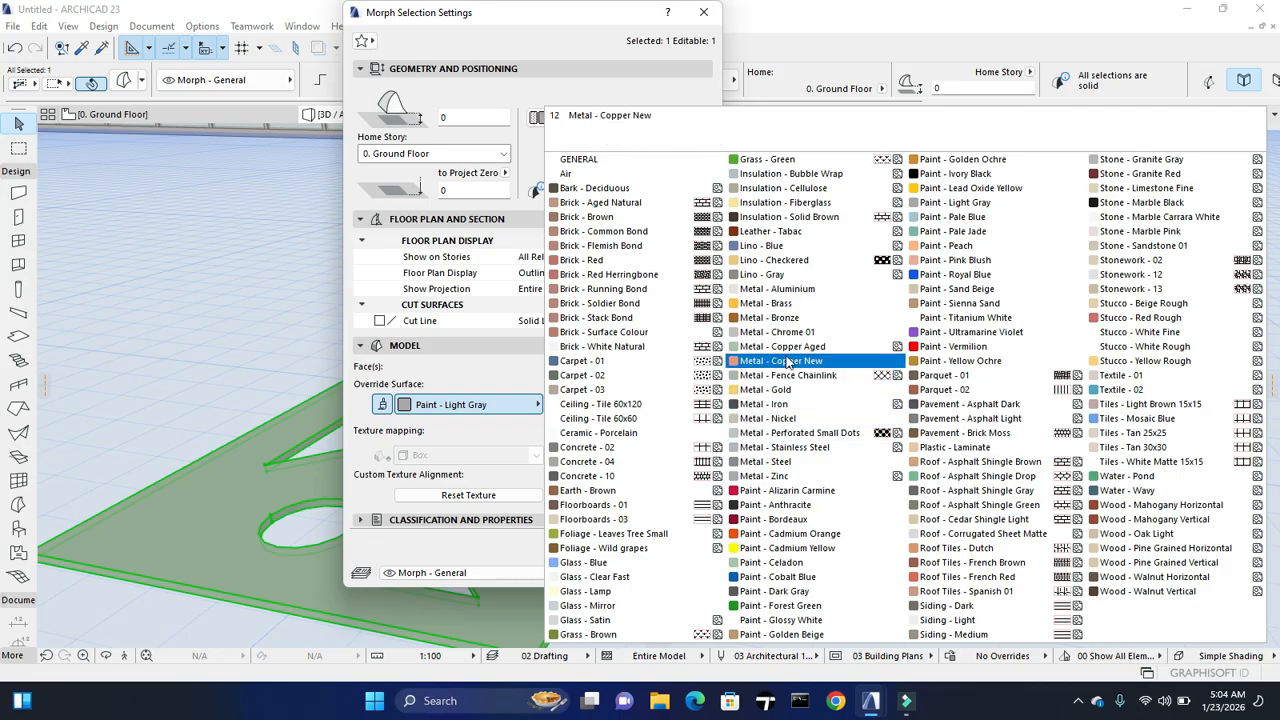
{"action": "left_click", "coordinate": [807, 289]}
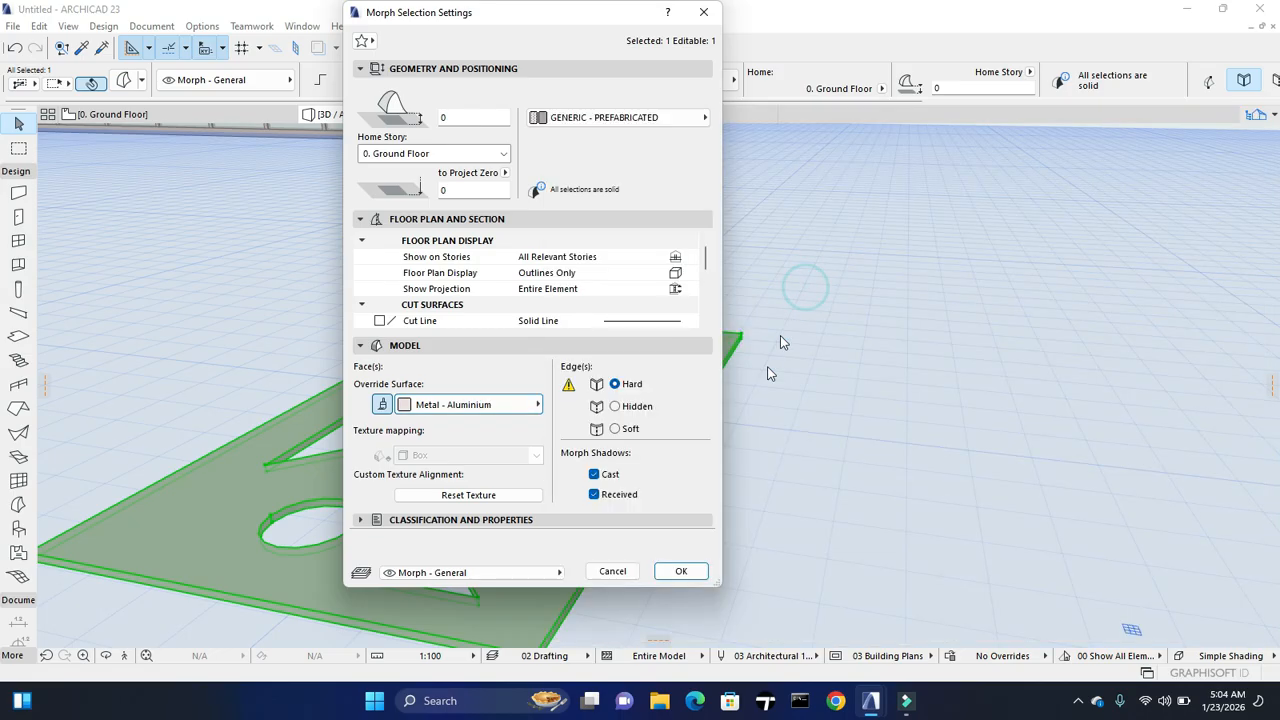
{"action": "left_click", "coordinate": [683, 569]}
{"action": "left_click", "coordinate": [788, 514]}
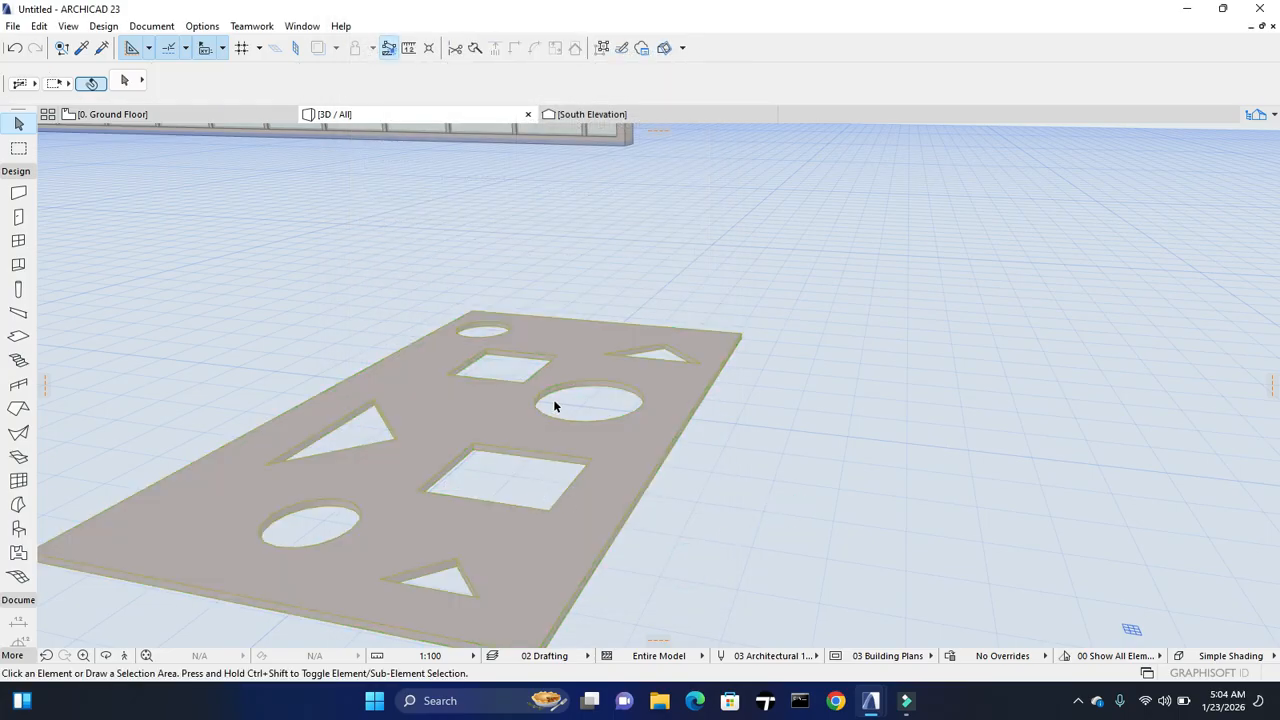
{"action": "left_click", "coordinate": [236, 116]}
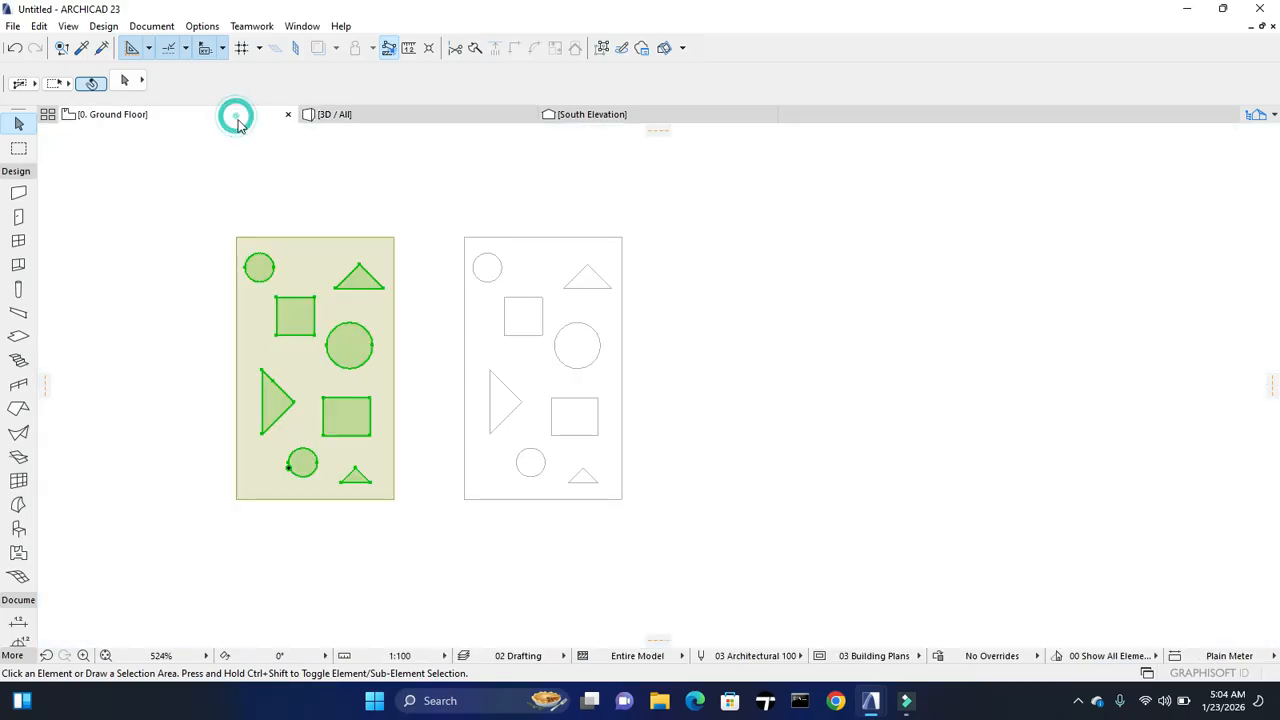
{"action": "left_click", "coordinate": [421, 118]}
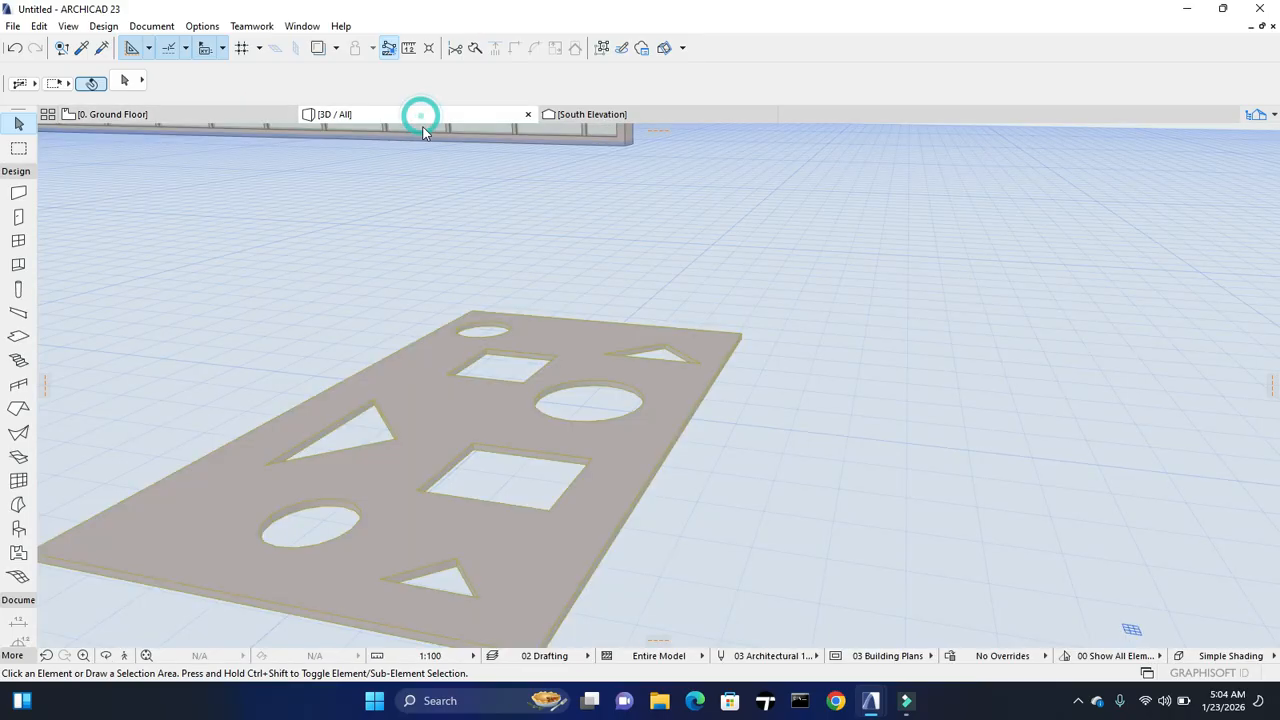
{"action": "scroll", "coordinate": [560, 480], "scroll_direction": "down", "scroll_amount": 5}
{"action": "scroll", "coordinate": [558, 480], "scroll_direction": "down", "scroll_amount": 4}
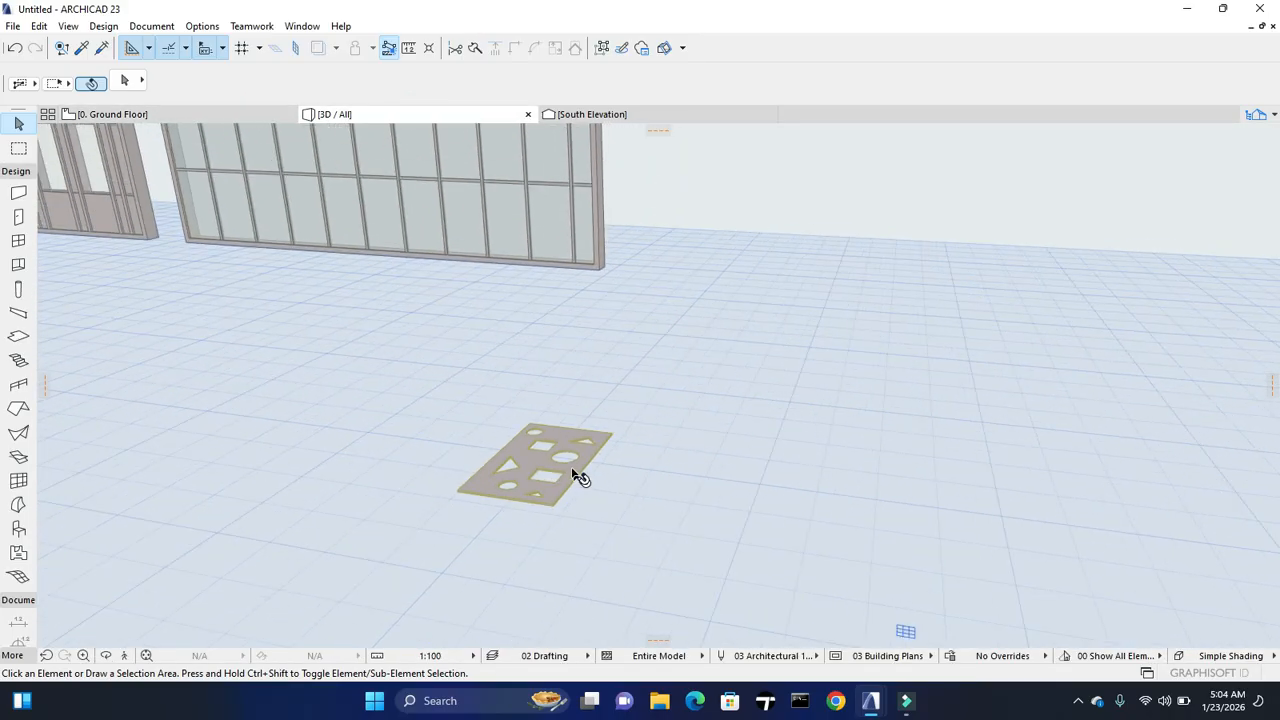
Examine the three sample curtain walls in the 3D view, focusing on the lattice-filled one
{"action": "scroll", "coordinate": [458, 470], "scroll_direction": "down", "scroll_amount": 2}
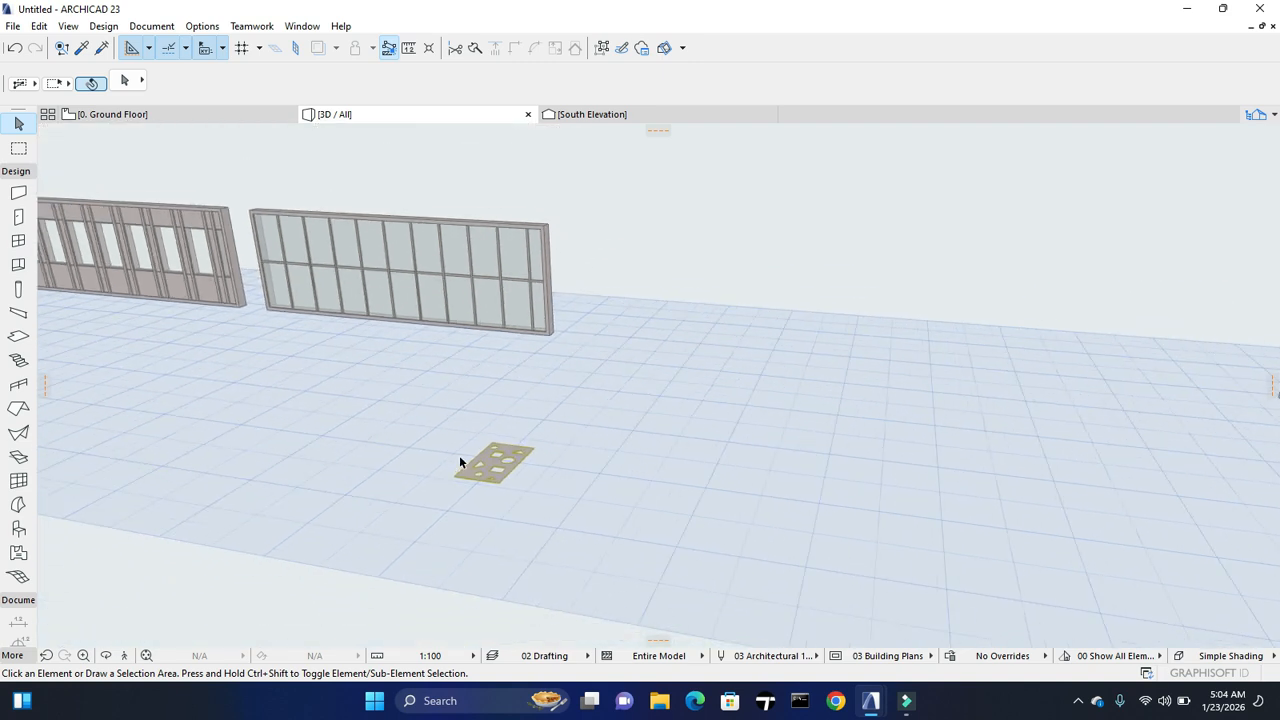
{"action": "right_click", "coordinate": [905, 388]}
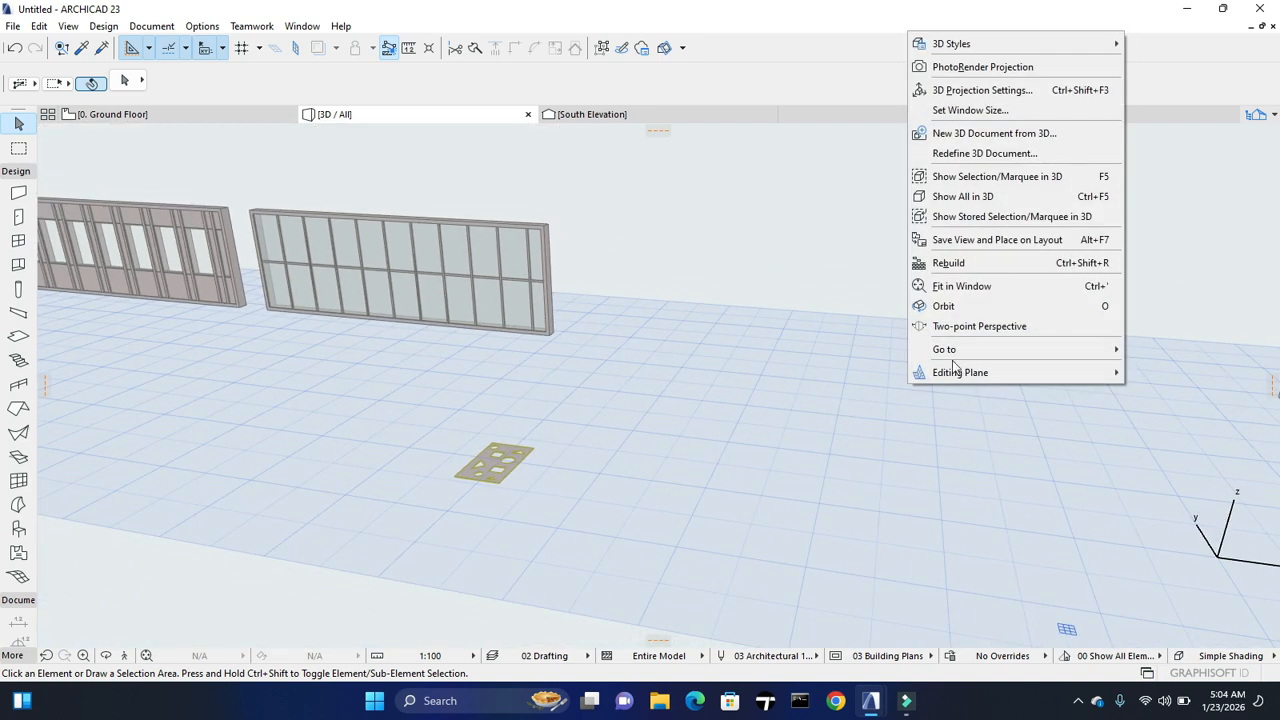
{"action": "left_click", "coordinate": [940, 322]}
{"action": "middle_click_drag", "start_coordinate": [503, 414], "coordinate": [471, 397], "text": "shift"}
{"action": "scroll", "coordinate": [1216, 319], "scroll_direction": "up", "scroll_amount": 5}
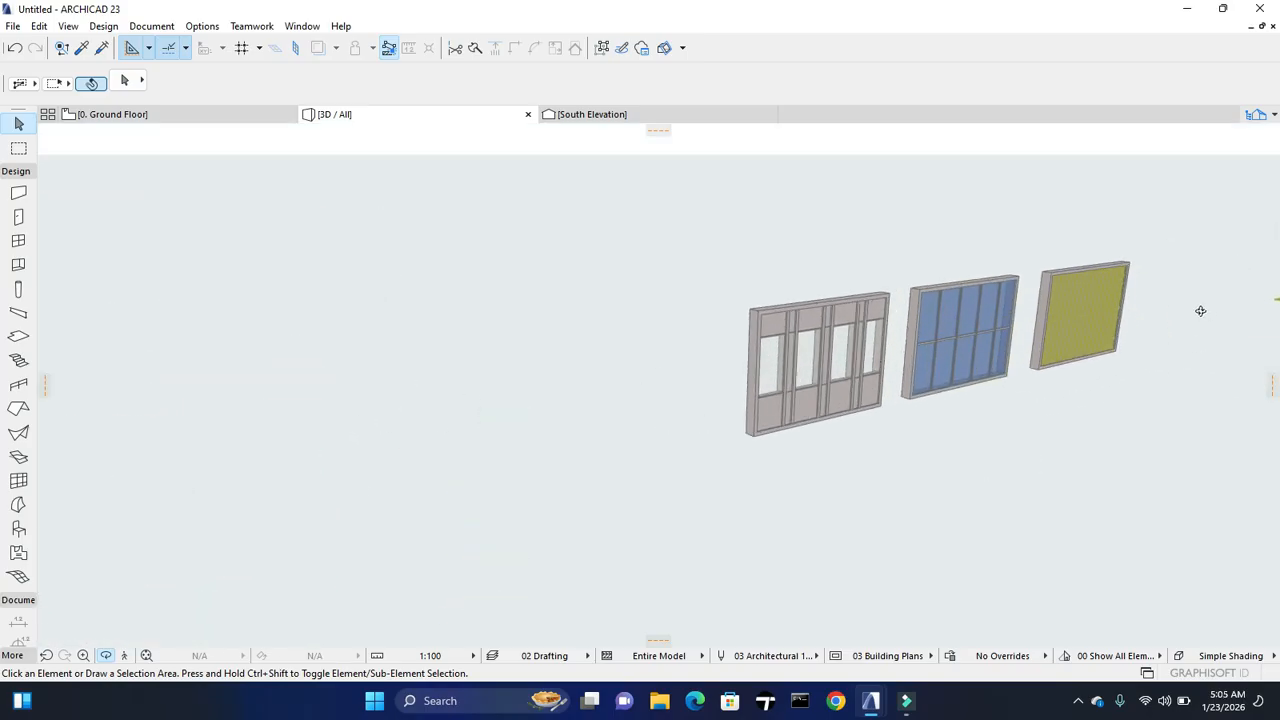
{"action": "middle_click_drag", "start_coordinate": [888, 344], "coordinate": [875, 351], "text": "shift"}
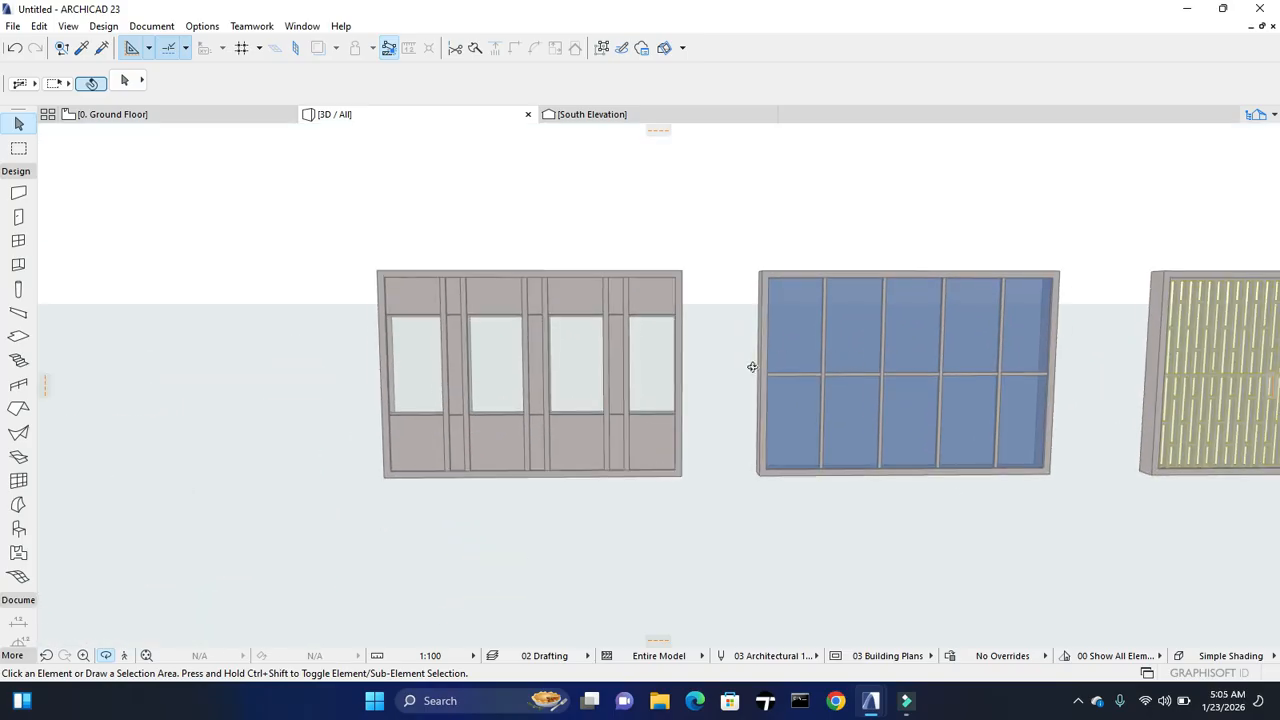
{"action": "middle_click_drag", "start_coordinate": [1038, 384], "coordinate": [614, 380]}
{"action": "scroll", "coordinate": [963, 373], "scroll_direction": "up", "scroll_amount": 1}
{"action": "scroll", "coordinate": [963, 373], "scroll_direction": "up", "scroll_amount": 1}
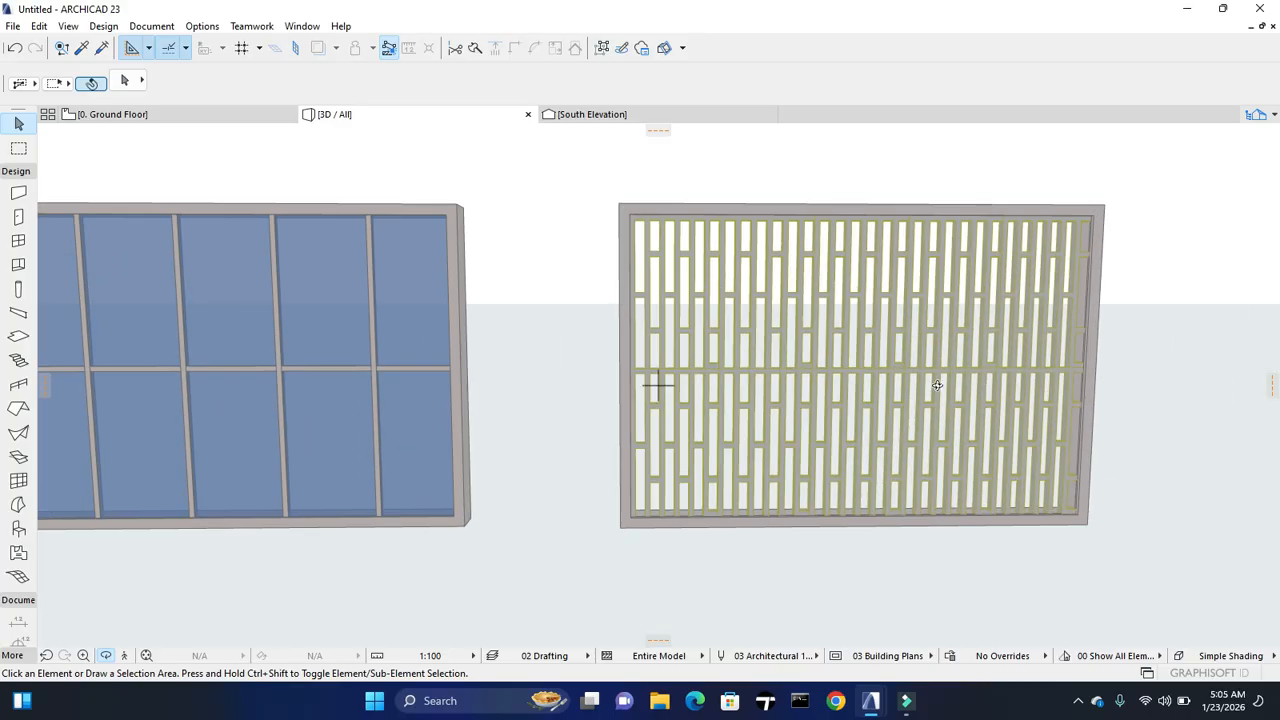
{"action": "scroll", "coordinate": [1129, 406], "scroll_direction": "down", "scroll_amount": 4}
{"action": "scroll", "coordinate": [1133, 491], "scroll_direction": "down", "scroll_amount": 2}
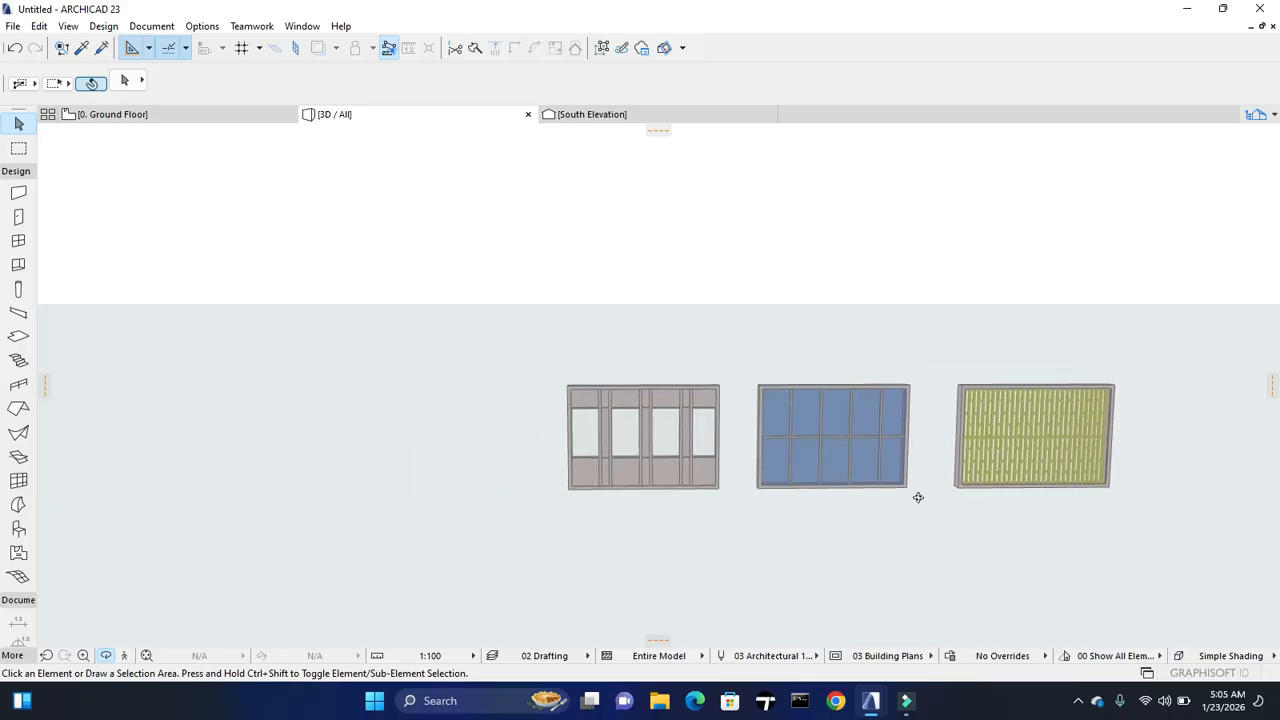
{"action": "scroll", "coordinate": [917, 497], "scroll_direction": "down", "scroll_amount": 1}
{"action": "middle_click_drag", "start_coordinate": [577, 486], "coordinate": [826, 478]}
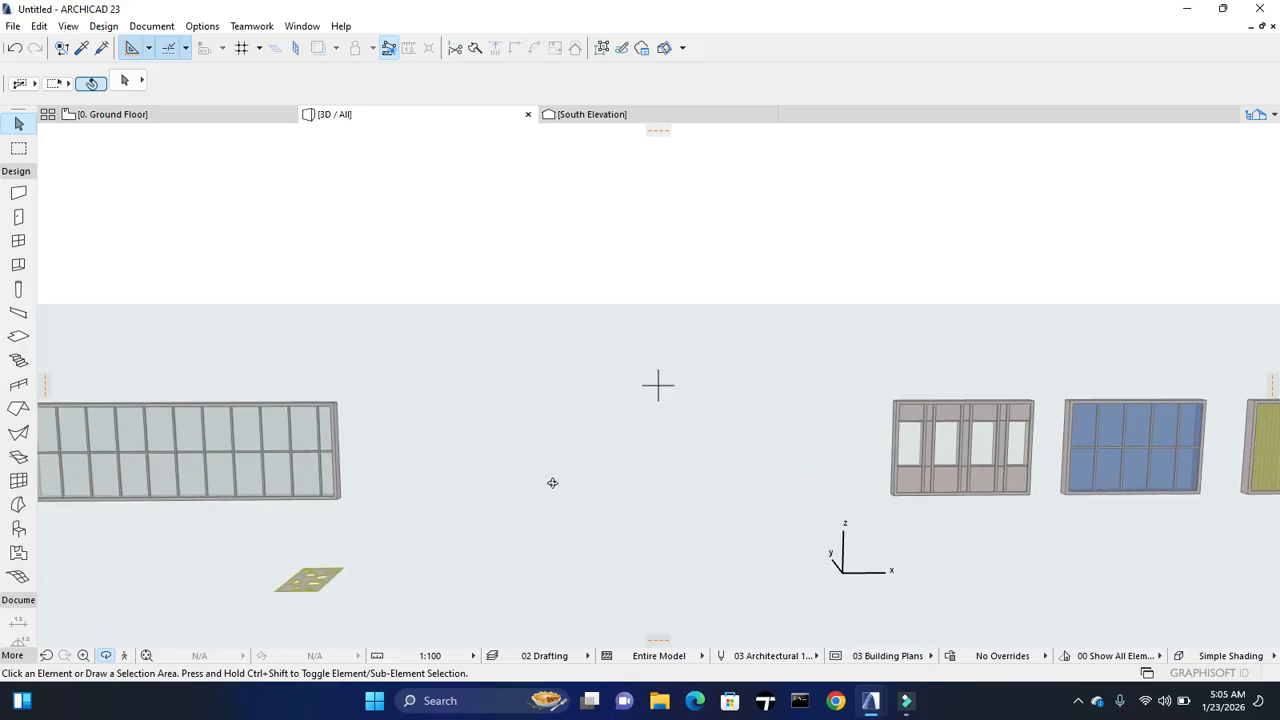
Save the perforated panel morph as a curtain wall panel named Curtain Wall Panel 2 in the Embedded Library, parallel to the horizontal plane
{"action": "middle_click_drag", "start_coordinate": [363, 531], "coordinate": [353, 568], "text": "shift"}
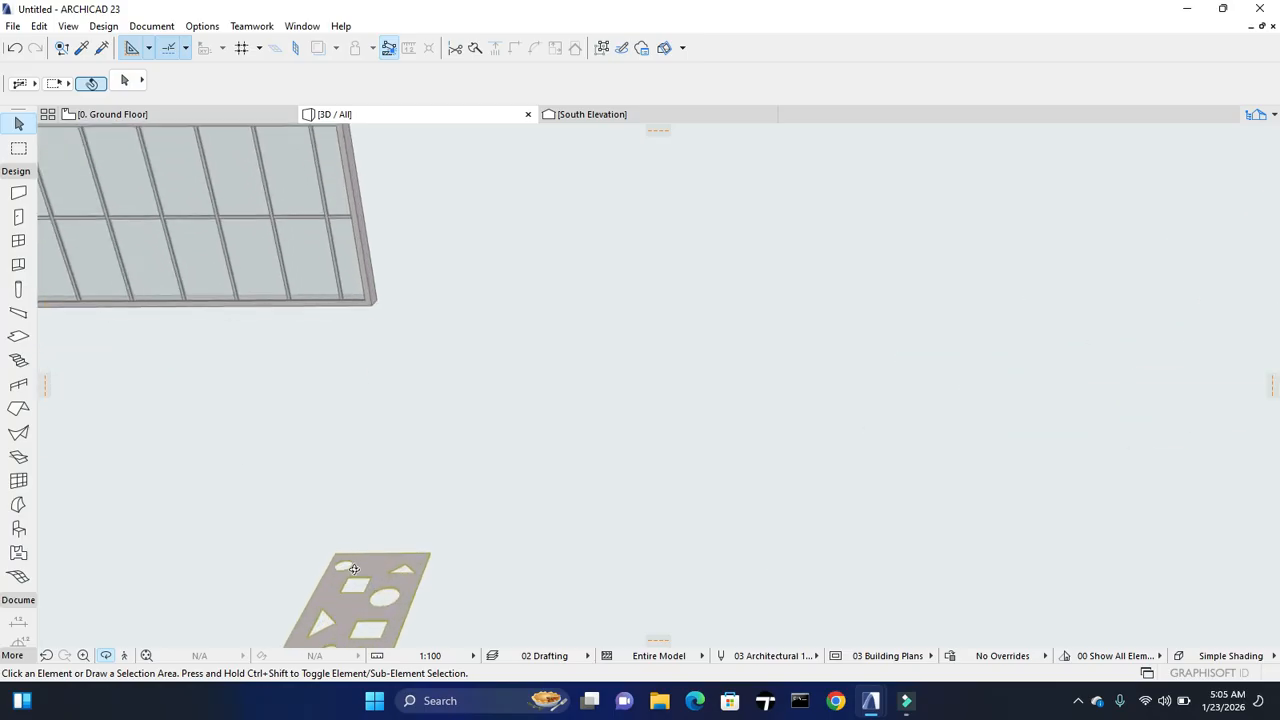
{"action": "middle_click_drag", "start_coordinate": [409, 517], "coordinate": [394, 420], "text": "shift"}
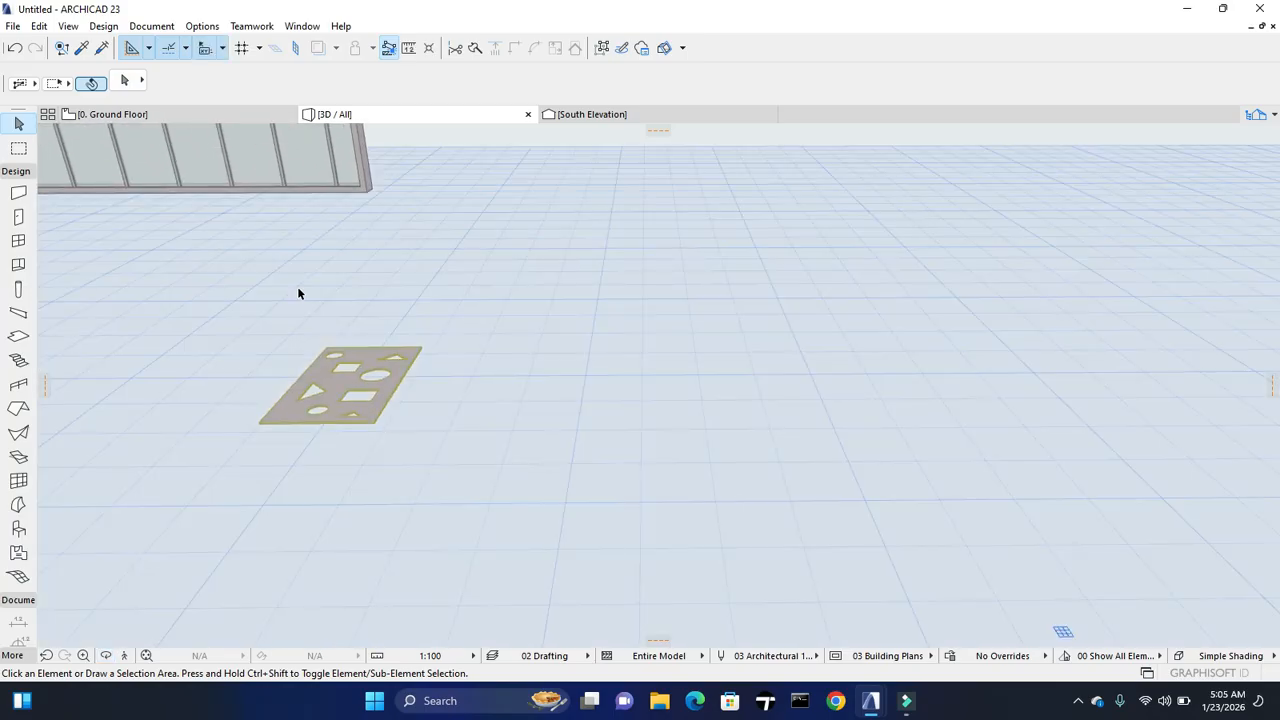
{"action": "left_click", "coordinate": [341, 379]}
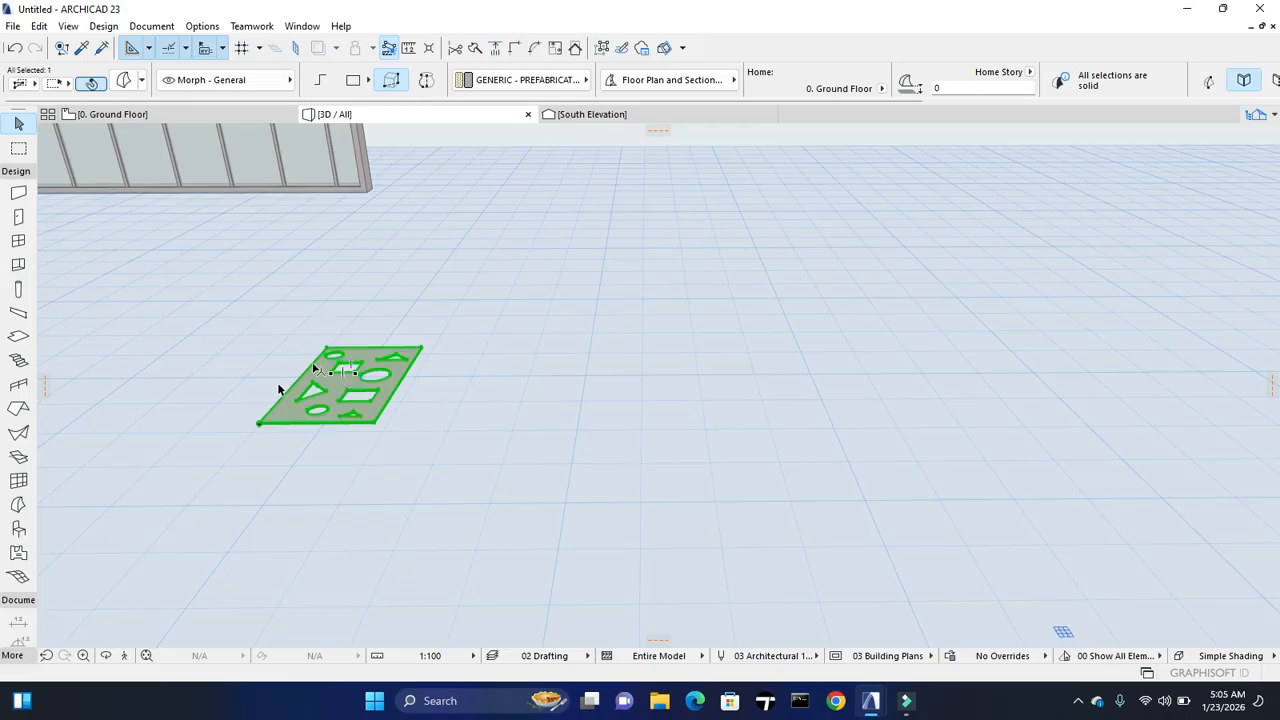
{"action": "left_click", "coordinate": [13, 26]}
{"action": "mouse_move", "coordinate": [143, 270]}
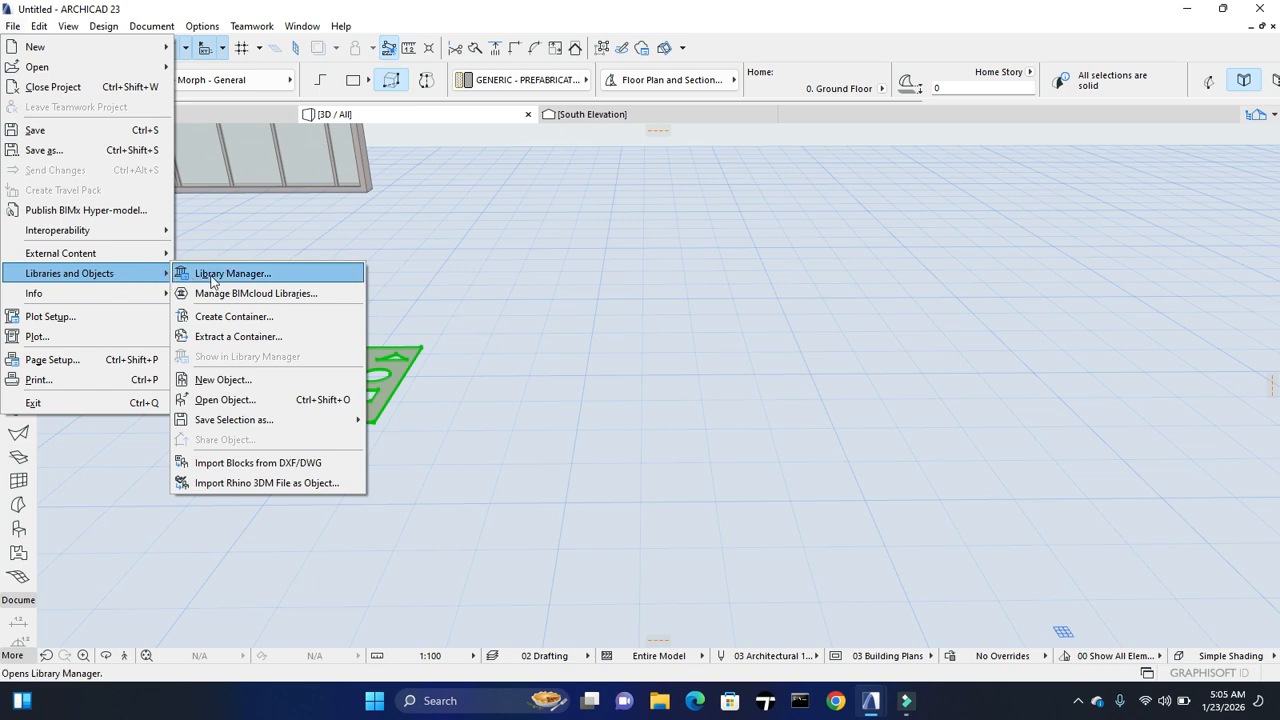
{"action": "mouse_move", "coordinate": [280, 427]}
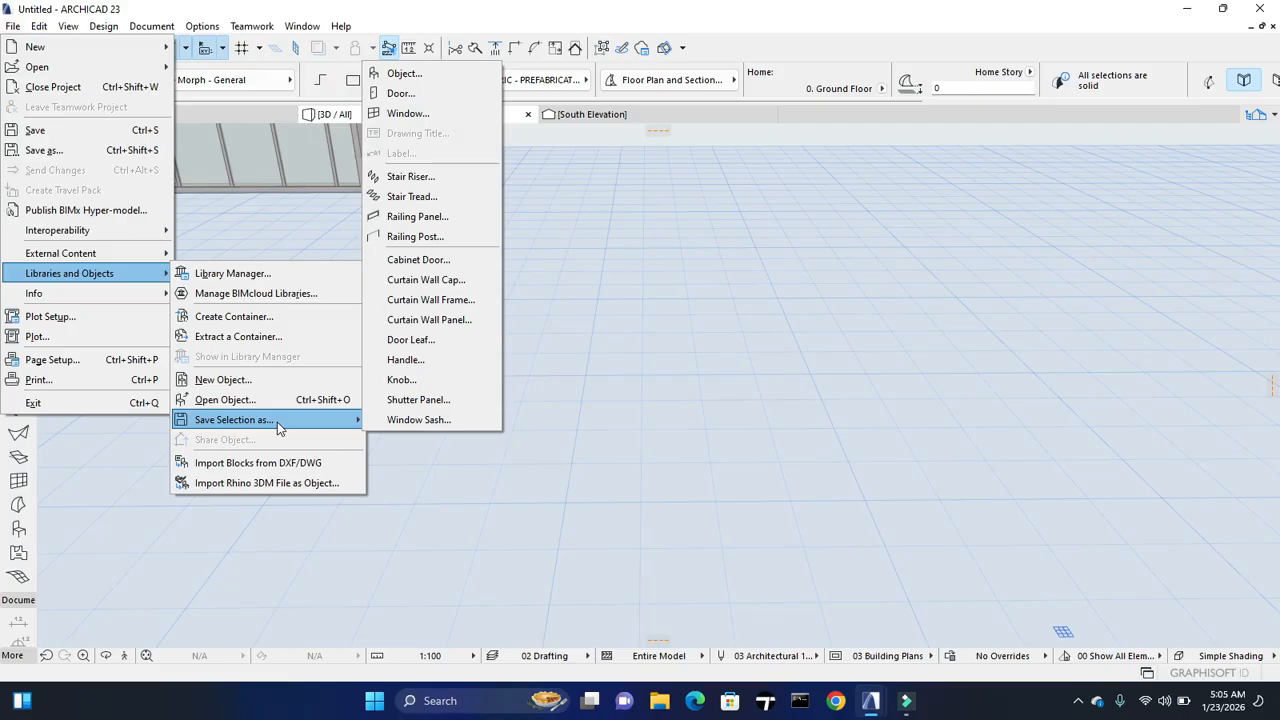
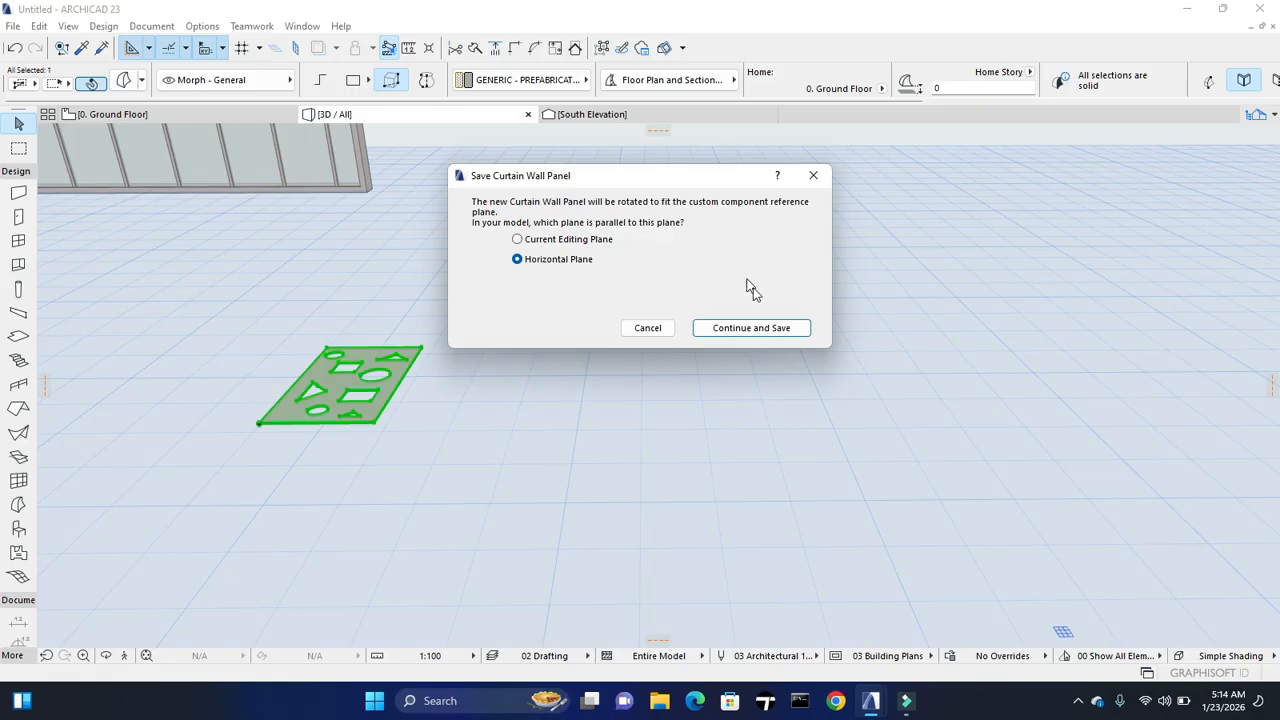
{"action": "left_click", "coordinate": [775, 333]}
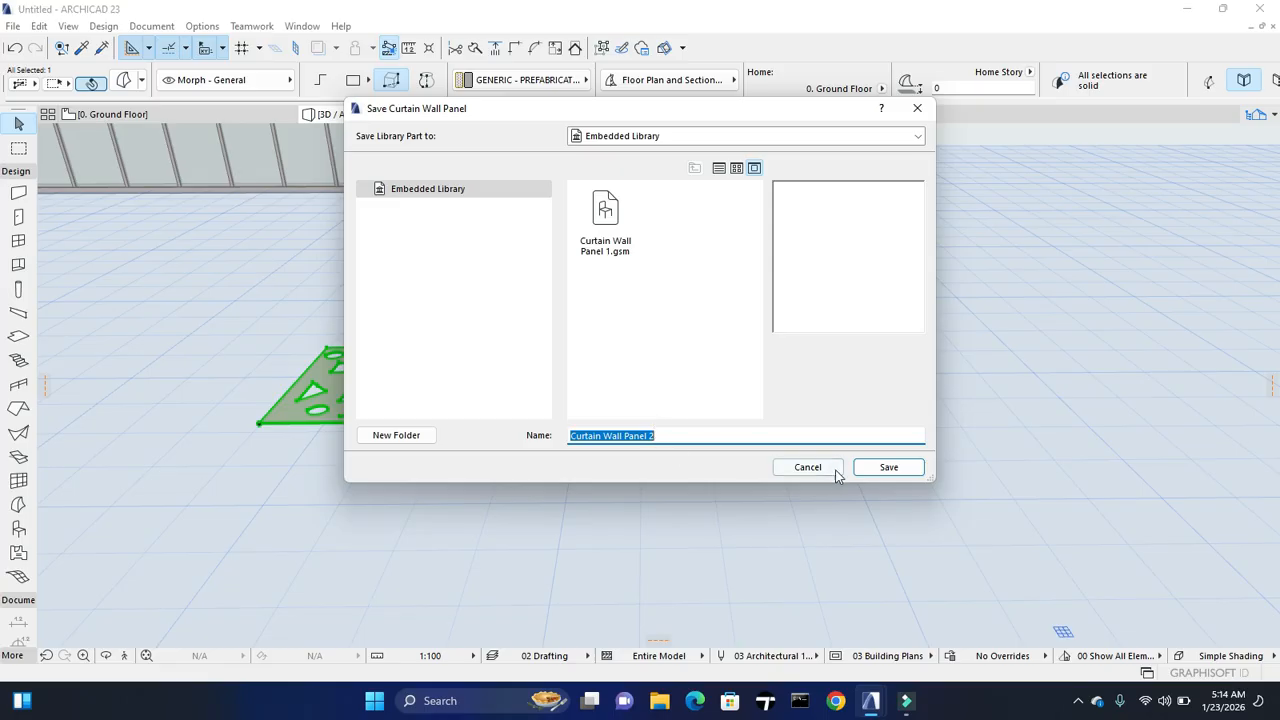
{"action": "left_click", "coordinate": [887, 468]}
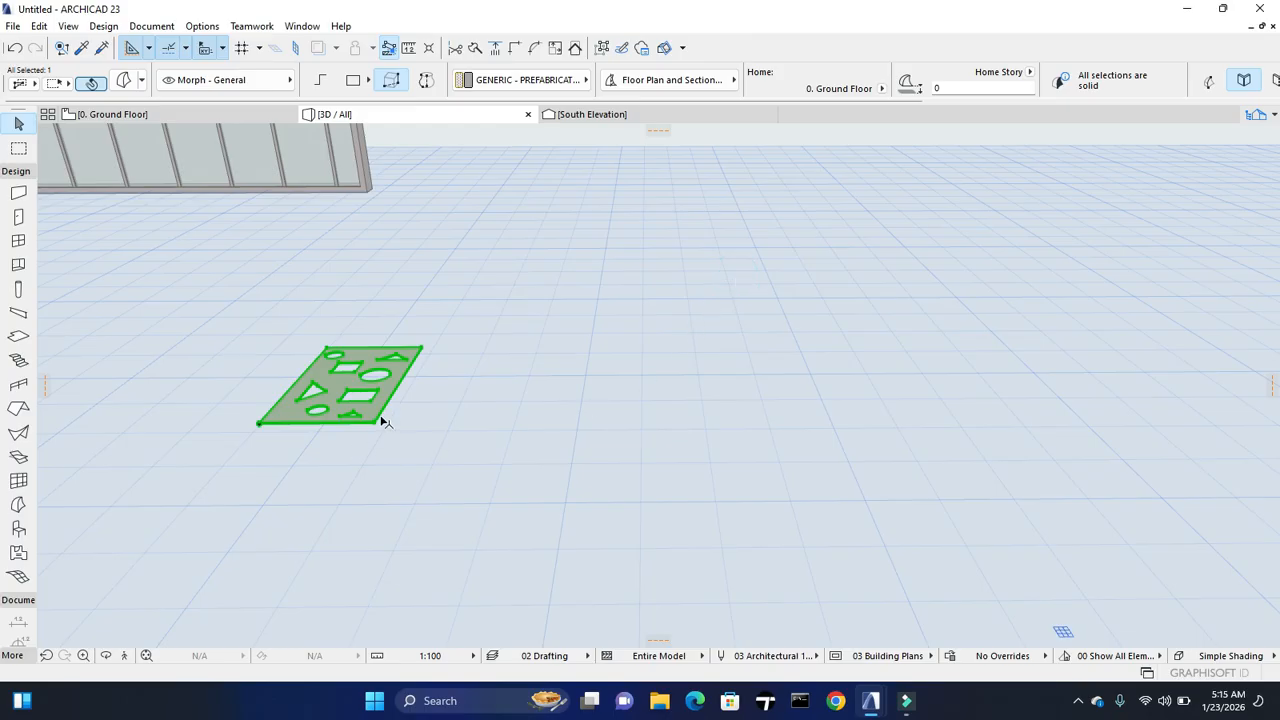
{"action": "scroll", "coordinate": [379, 427], "scroll_direction": "down", "scroll_amount": 2}
{"action": "middle_click_drag", "start_coordinate": [378, 428], "coordinate": [680, 539]}
{"action": "scroll", "coordinate": [678, 539], "scroll_direction": "down", "scroll_amount": 3}
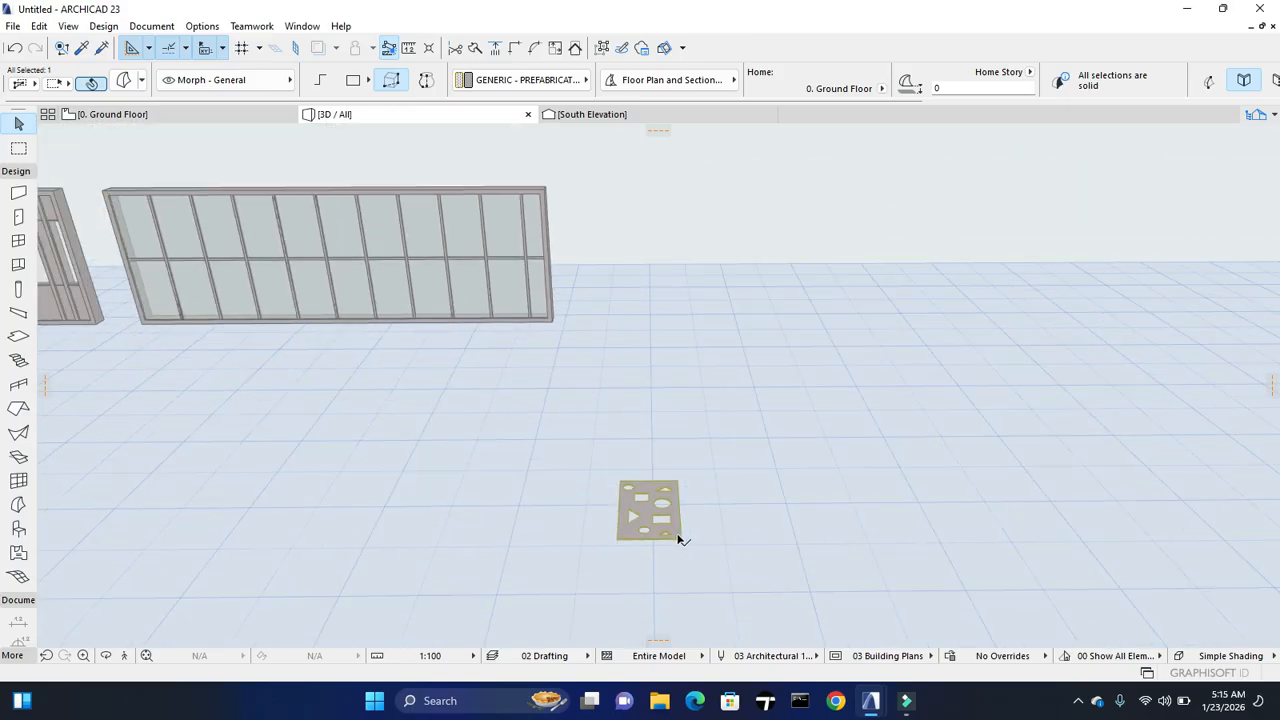
{"action": "left_click", "coordinate": [660, 480]}
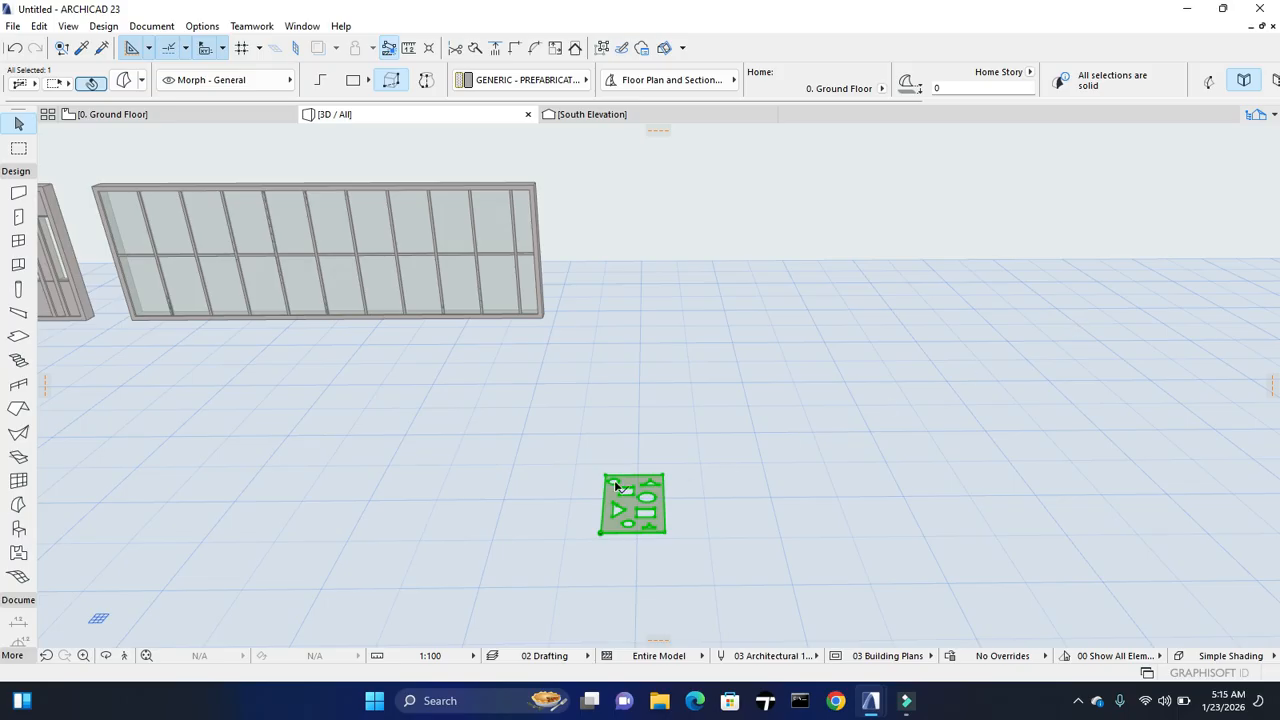
{"action": "left_click", "coordinate": [597, 352]}
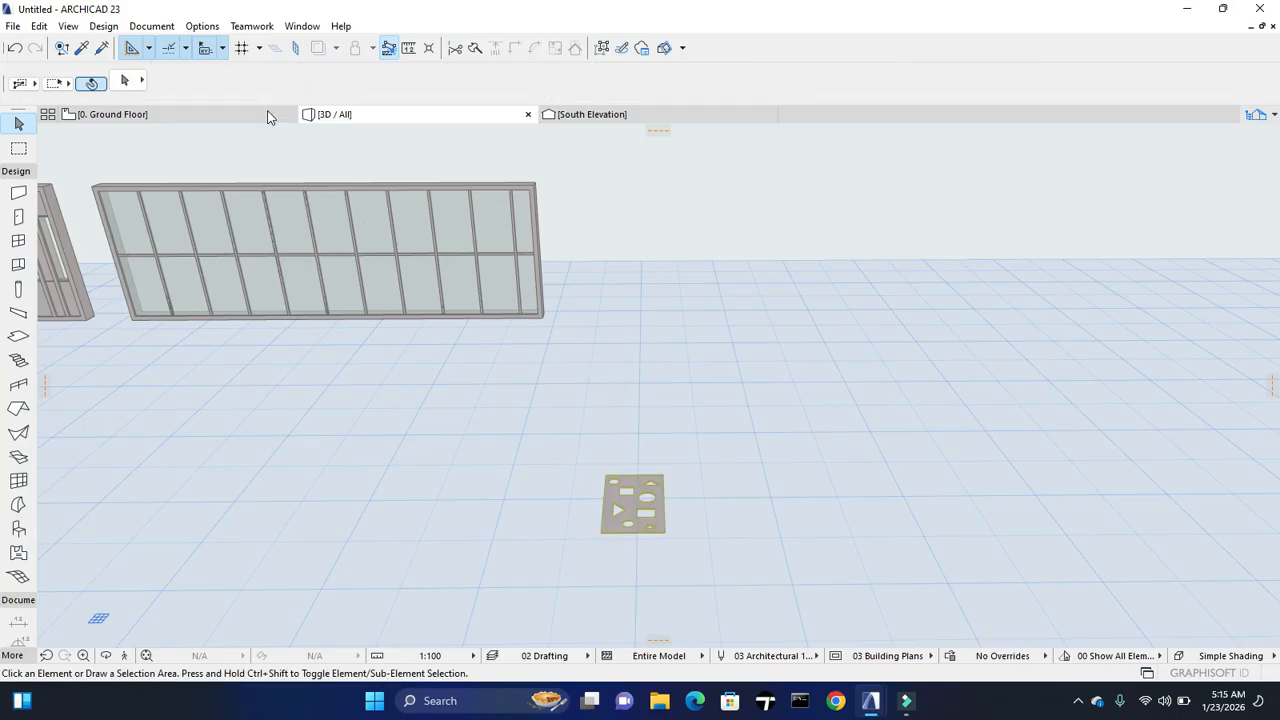
On the ground floor plan, copy the glazed curtain wall beside the perforated panel horizontally by about 11200 into the empty space to its right
{"action": "left_click", "coordinate": [251, 114]}
{"action": "scroll", "coordinate": [346, 348], "scroll_direction": "down", "scroll_amount": 7}
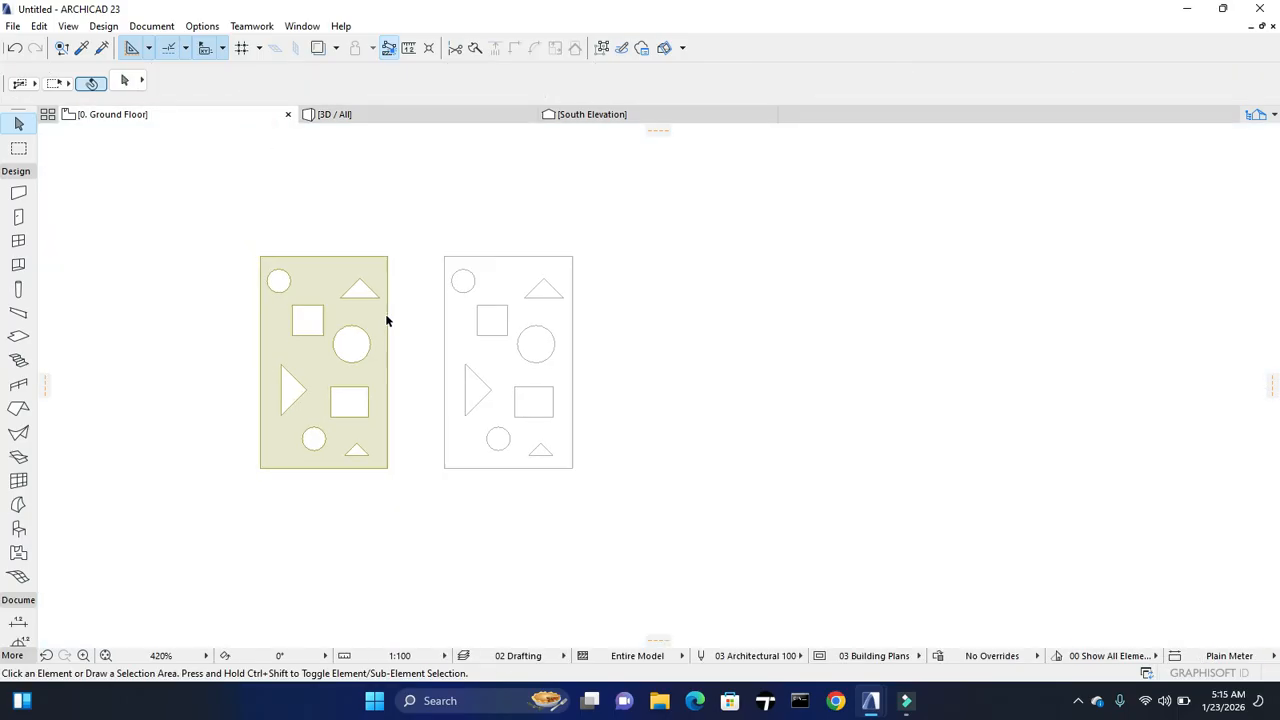
{"action": "mouse_move", "coordinate": [537, 364]}
{"action": "middle_mouse_down"}
{"action": "mouse_move", "coordinate": [697, 406]}
{"action": "mouse_move", "coordinate": [887, 416]}
{"action": "middle_mouse_up"}
{"action": "middle_click_drag", "start_coordinate": [443, 321], "coordinate": [408, 500]}
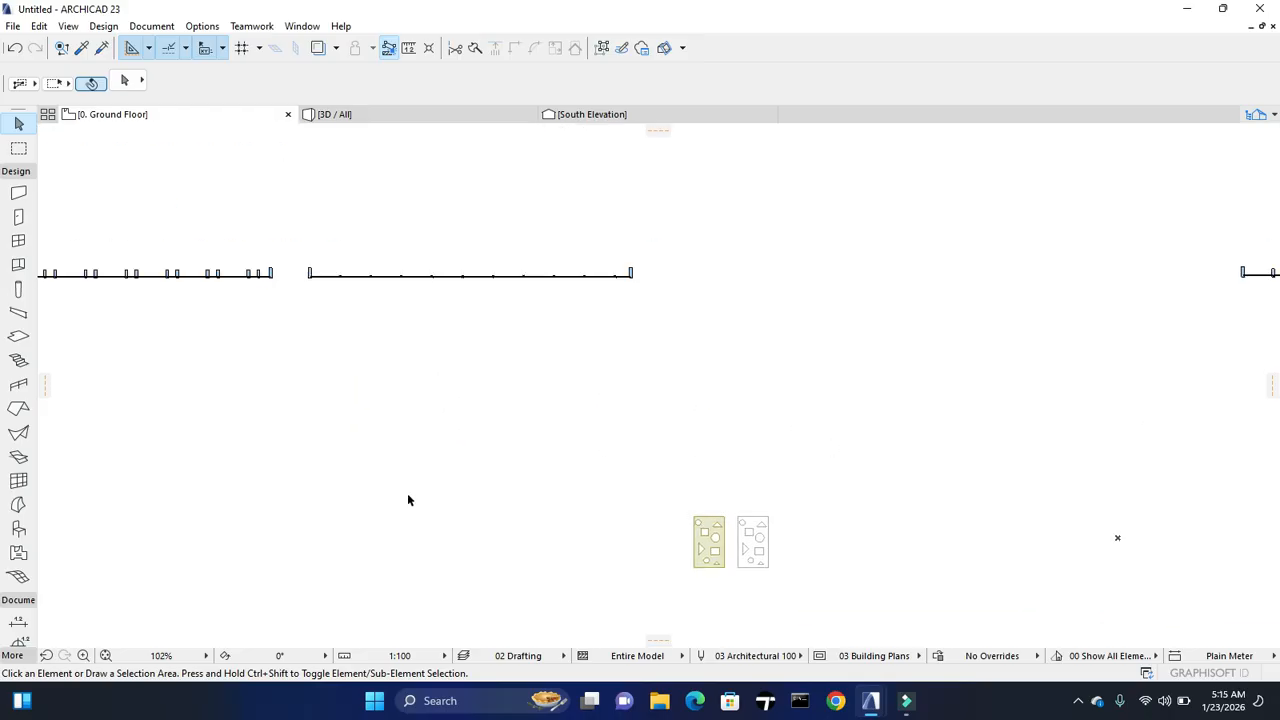
{"action": "left_click", "coordinate": [490, 277]}
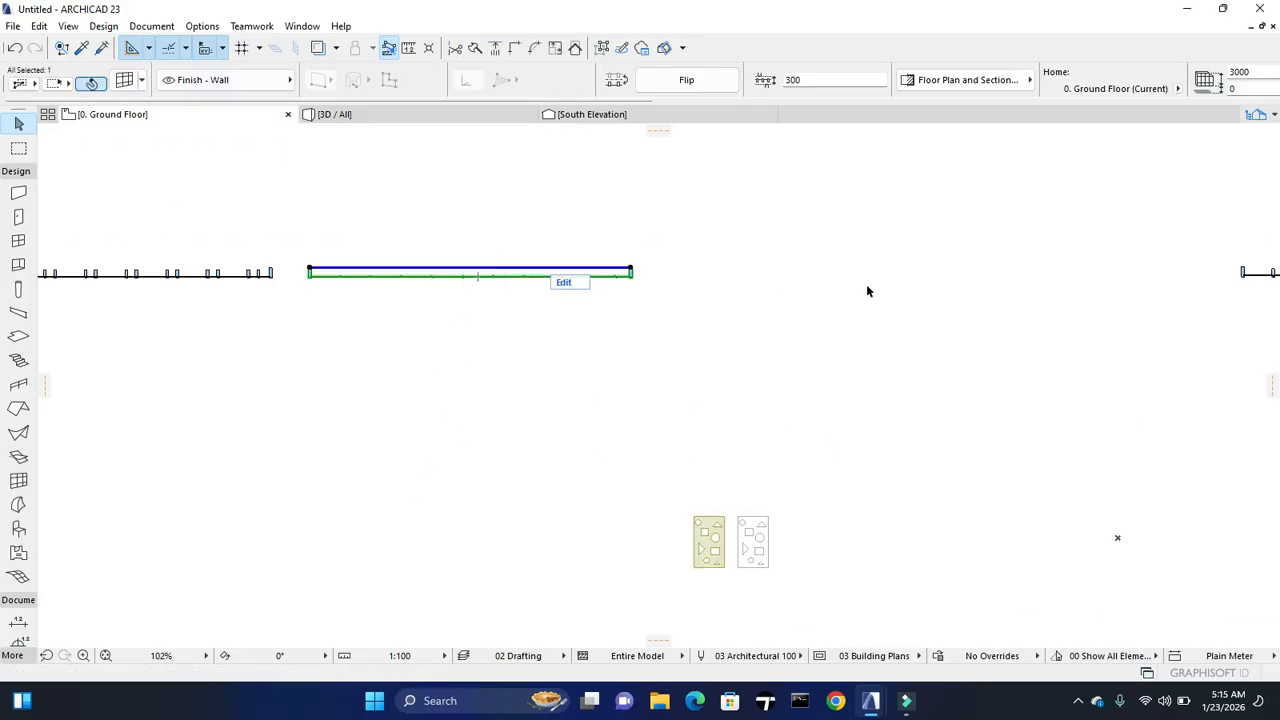
{"action": "right_click", "coordinate": [424, 199]}
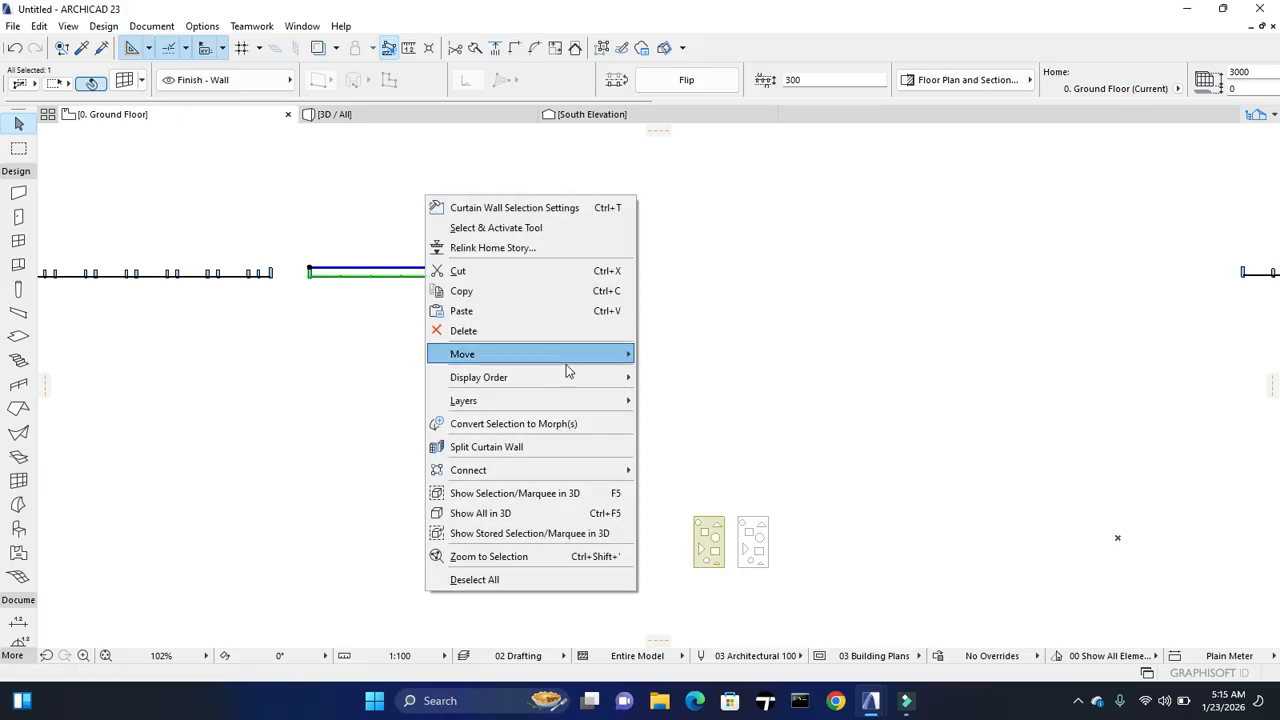
{"action": "mouse_move", "coordinate": [583, 358]}
{"action": "left_click", "coordinate": [727, 440]}
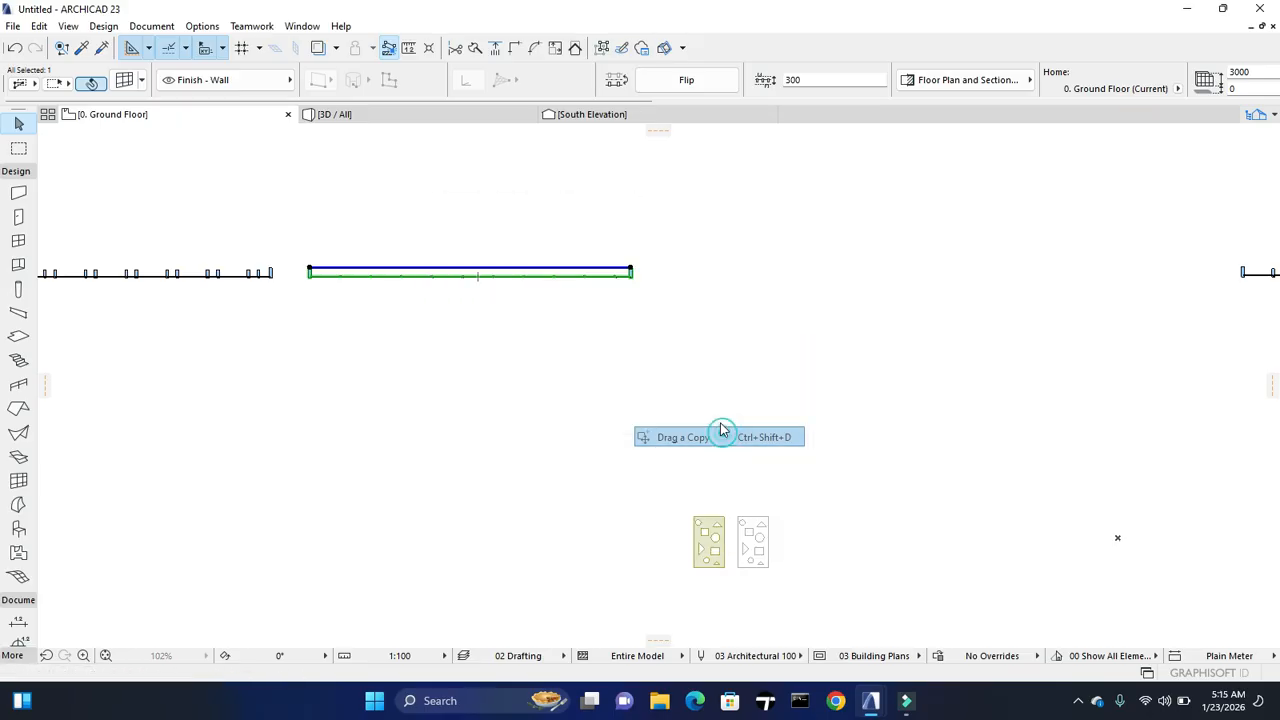
{"action": "left_click", "coordinate": [521, 272]}
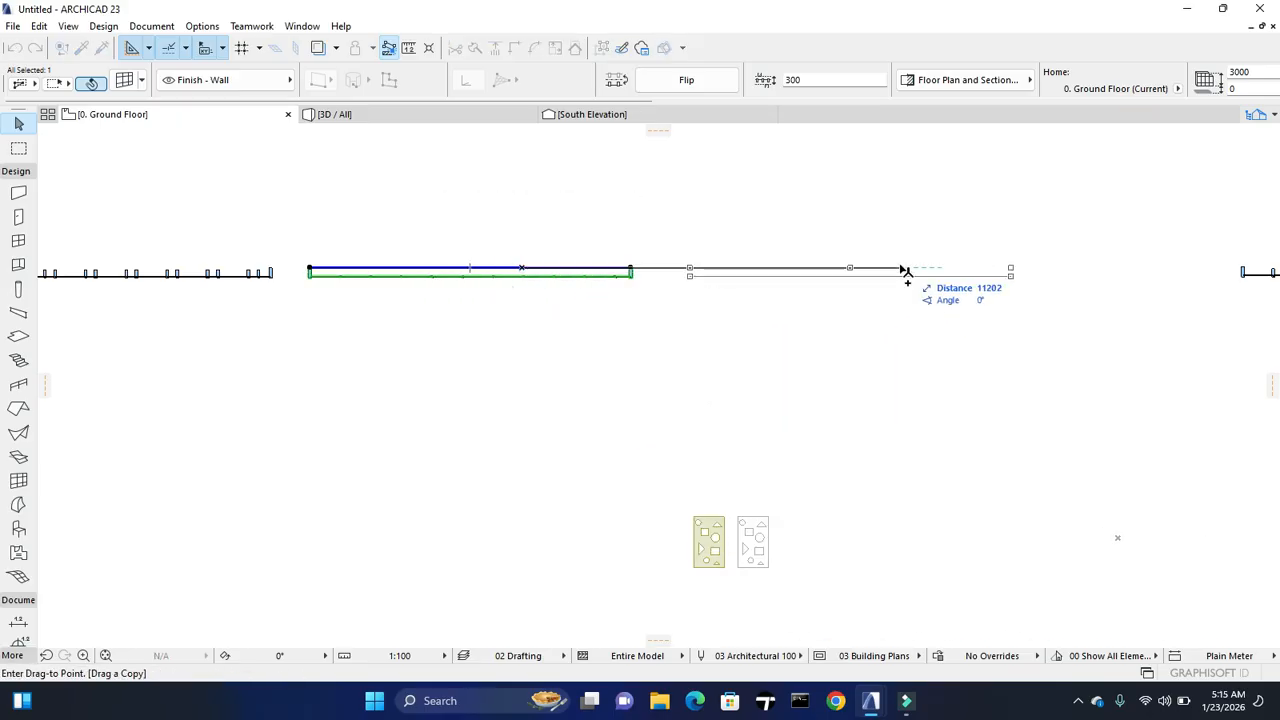
{"action": "left_click", "coordinate": [900, 271]}
{"action": "mouse_move", "coordinate": [686, 309]}
{"action": "middle_mouse_down"}
{"action": "mouse_move", "coordinate": [851, 426]}
{"action": "mouse_move", "coordinate": [673, 320]}
{"action": "middle_mouse_up"}
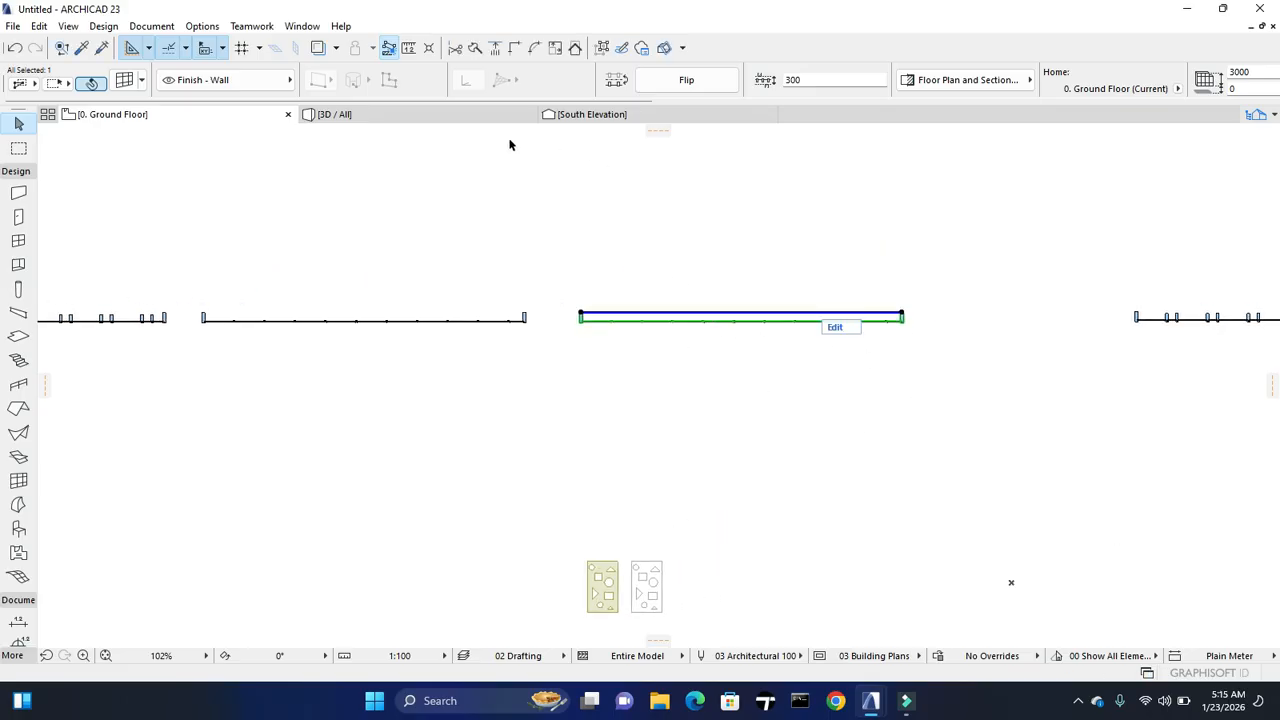
In the 3D view, set the copied curtain wall's Main Panel type to CW Custom Panel 23
{"action": "left_click", "coordinate": [443, 118]}
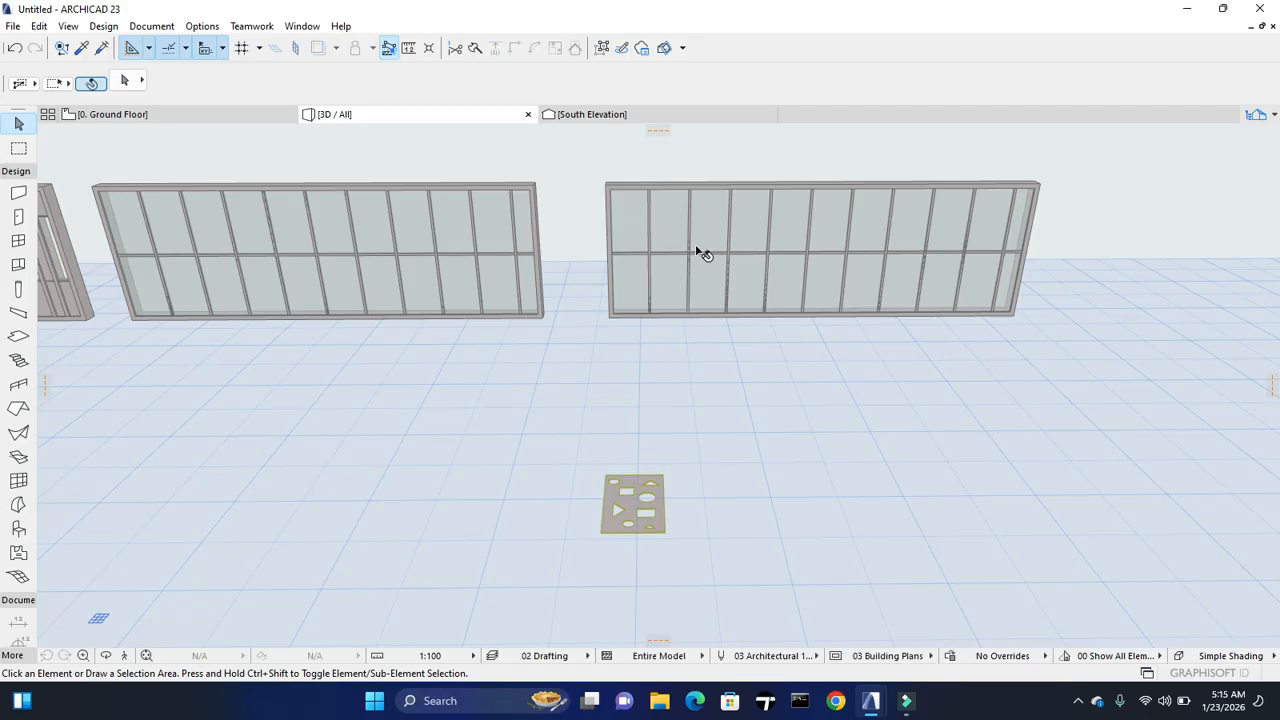
{"action": "left_click", "coordinate": [731, 264]}
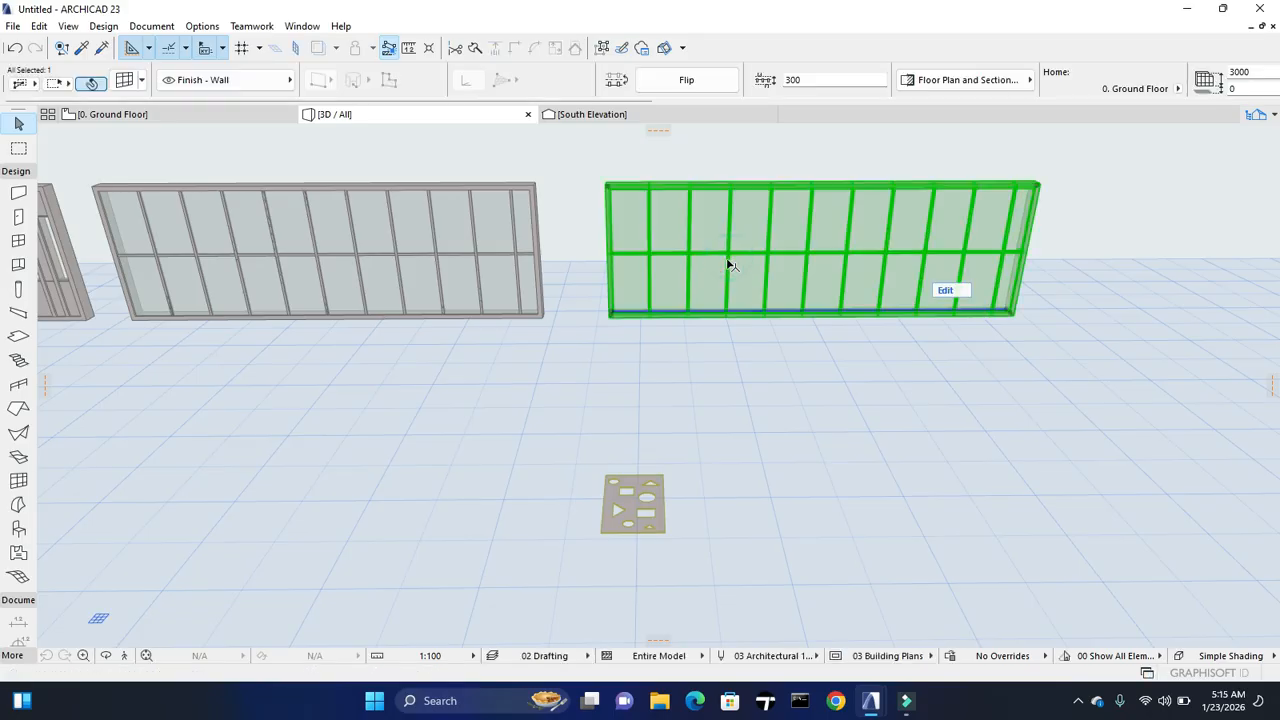
{"action": "left_click", "coordinate": [124, 80]}
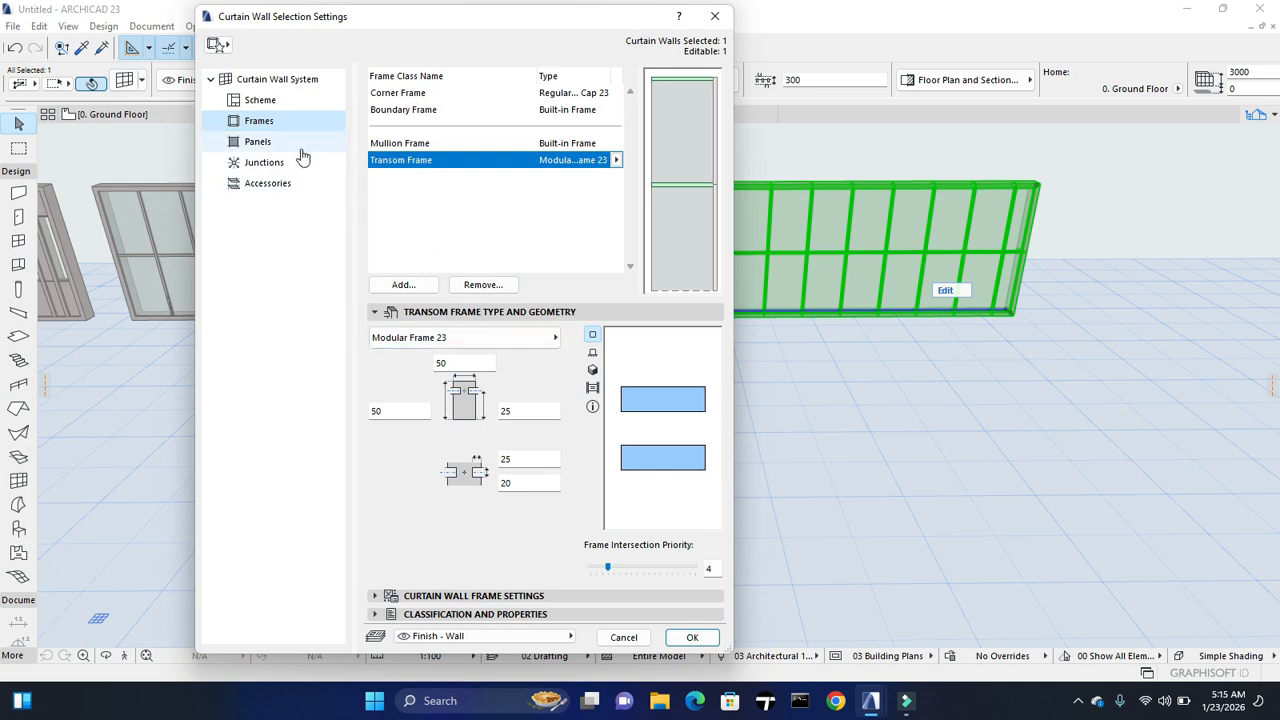
{"action": "left_click", "coordinate": [301, 148]}
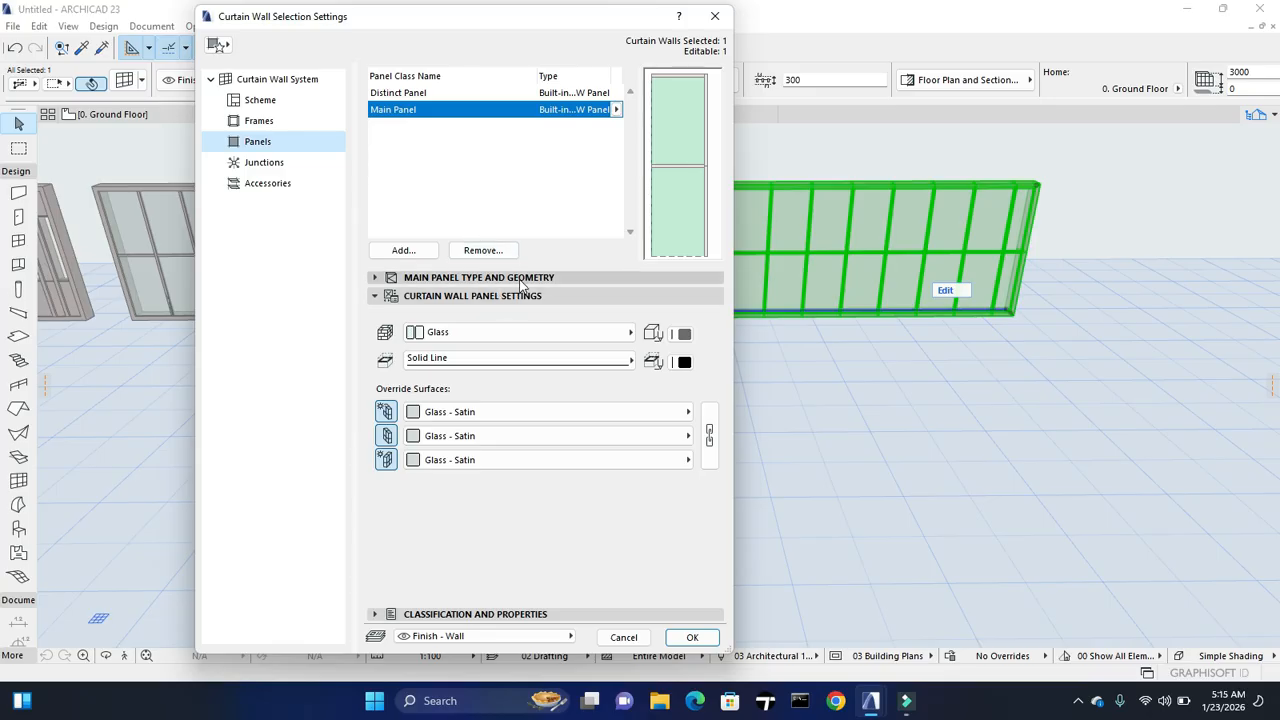
{"action": "left_click", "coordinate": [516, 277]}
{"action": "left_click", "coordinate": [514, 300]}
{"action": "left_click", "coordinate": [526, 282]}
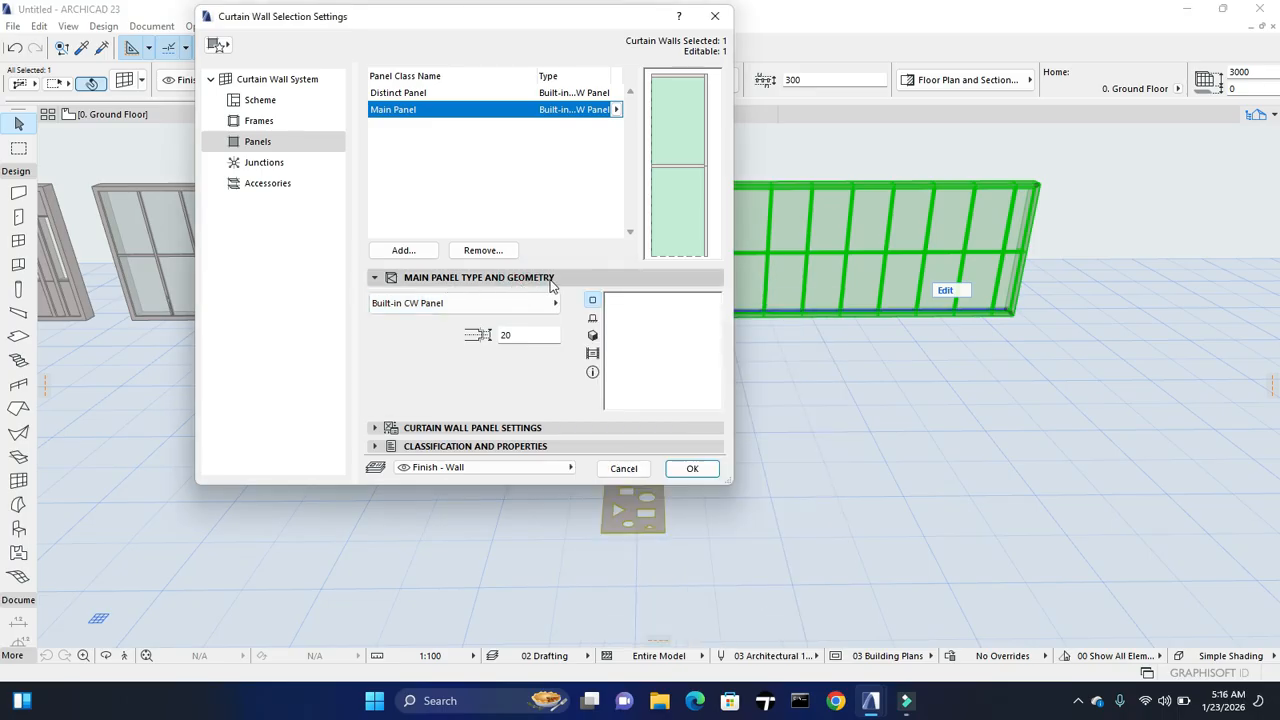
{"action": "left_click", "coordinate": [532, 303]}
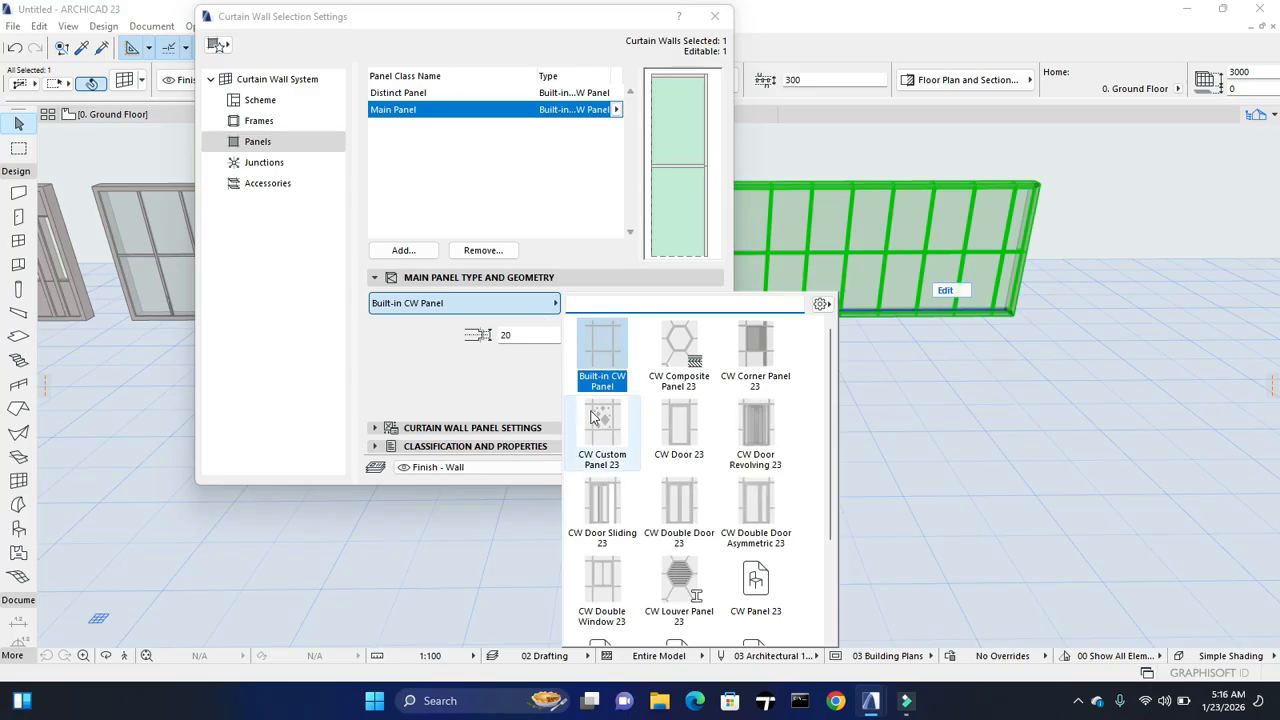
{"action": "left_click", "coordinate": [595, 419]}
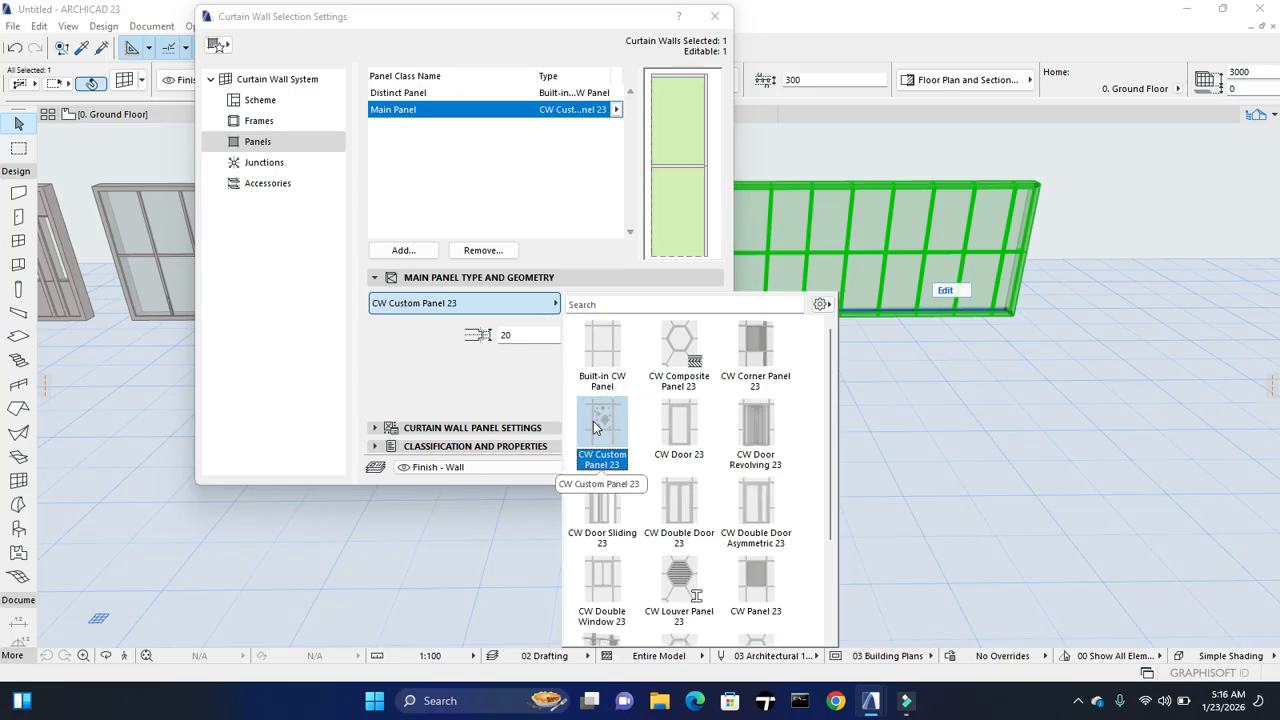
{"action": "left_click", "coordinate": [543, 389]}
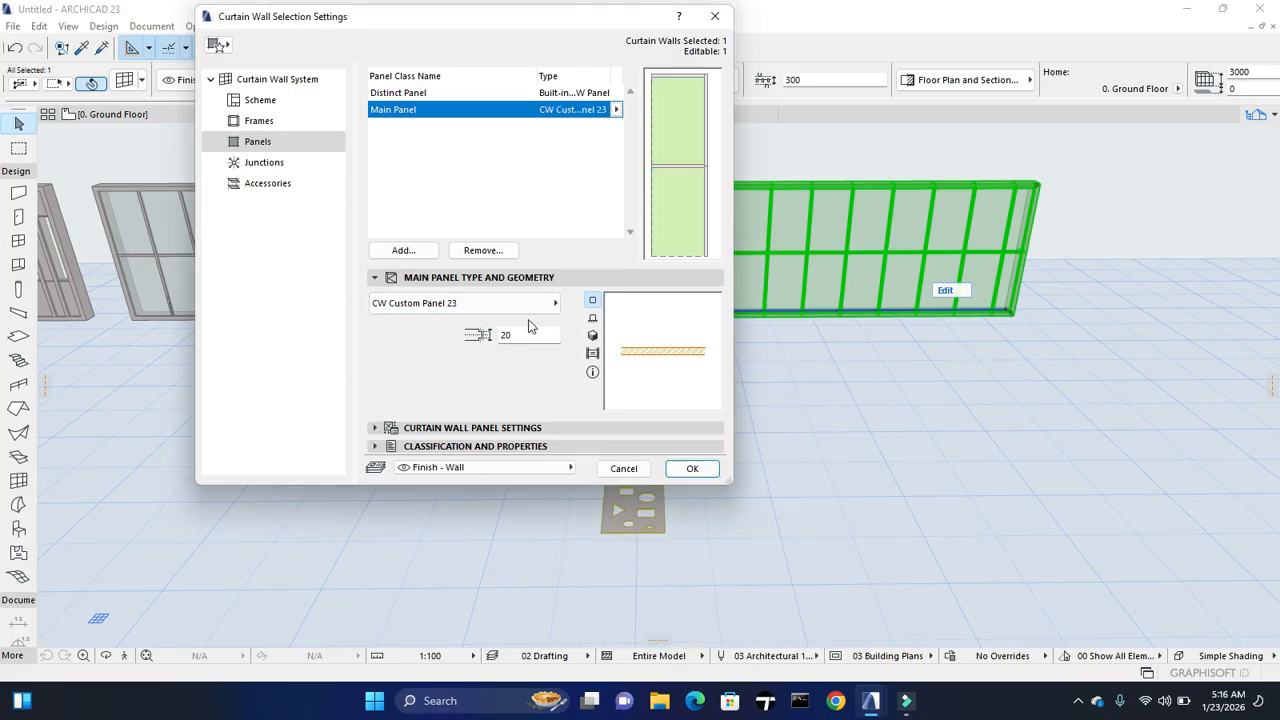
Set the selected curtain wall's Main Panel to Curtain Wall Panel 2 with a panel thickness of 20
{"action": "left_click", "coordinate": [521, 430]}
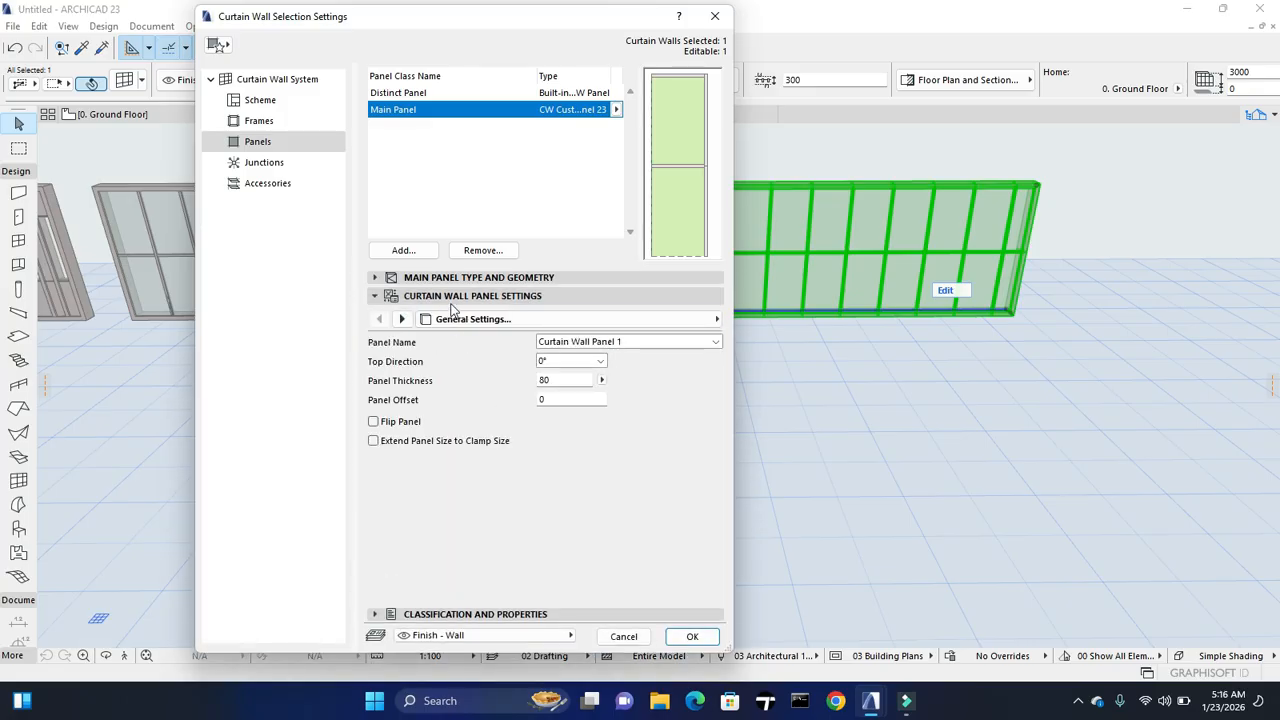
{"action": "left_click", "coordinate": [590, 343]}
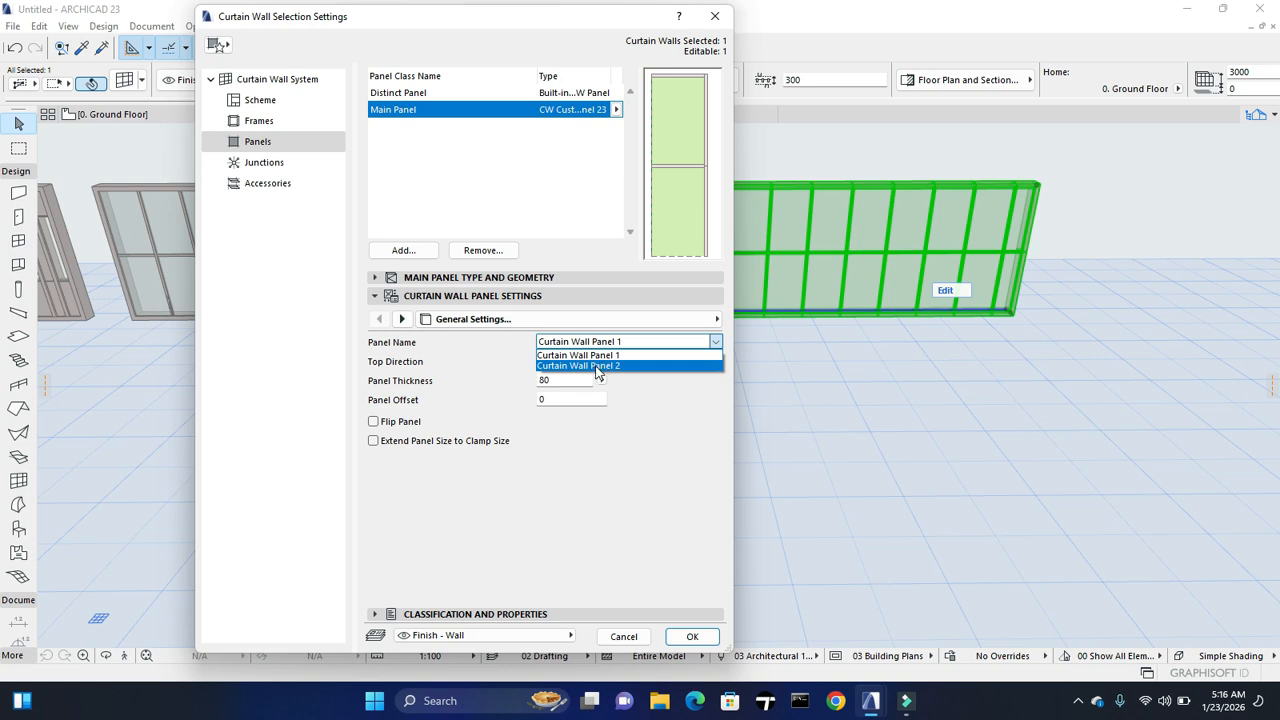
{"action": "left_click", "coordinate": [597, 366]}
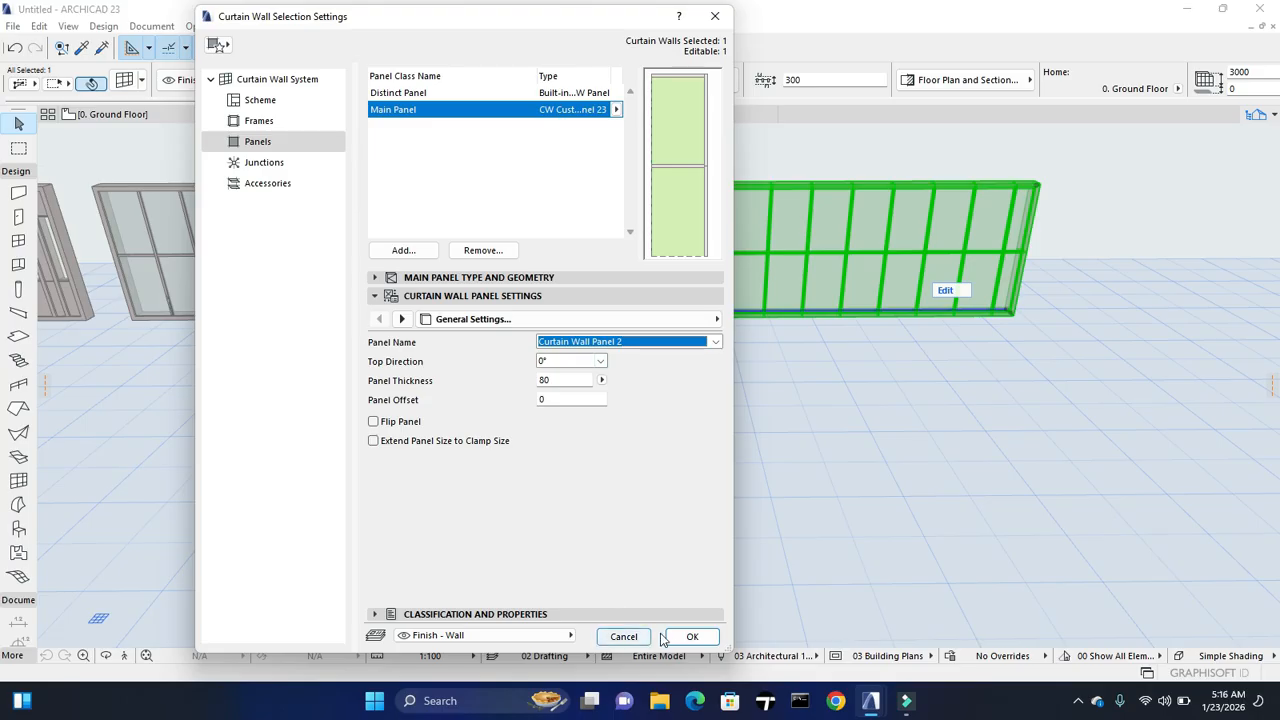
{"action": "double_click", "coordinate": [562, 380]}
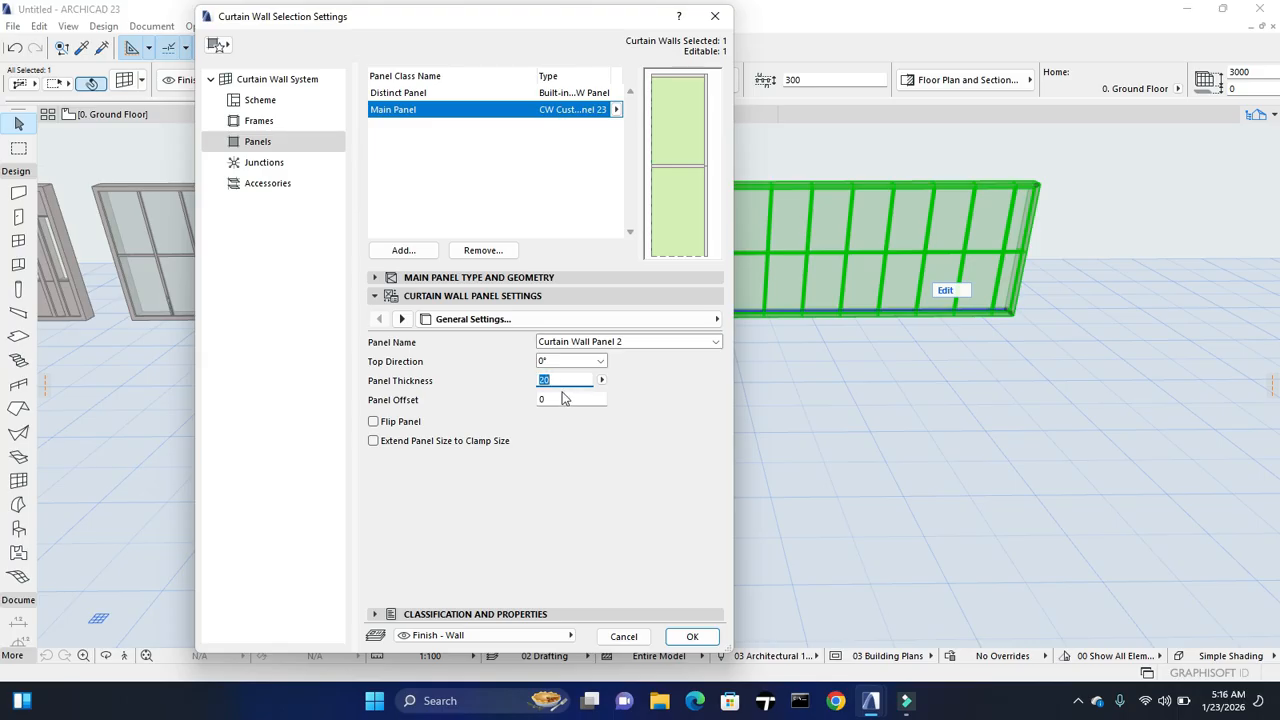
{"action": "left_click", "coordinate": [689, 637]}
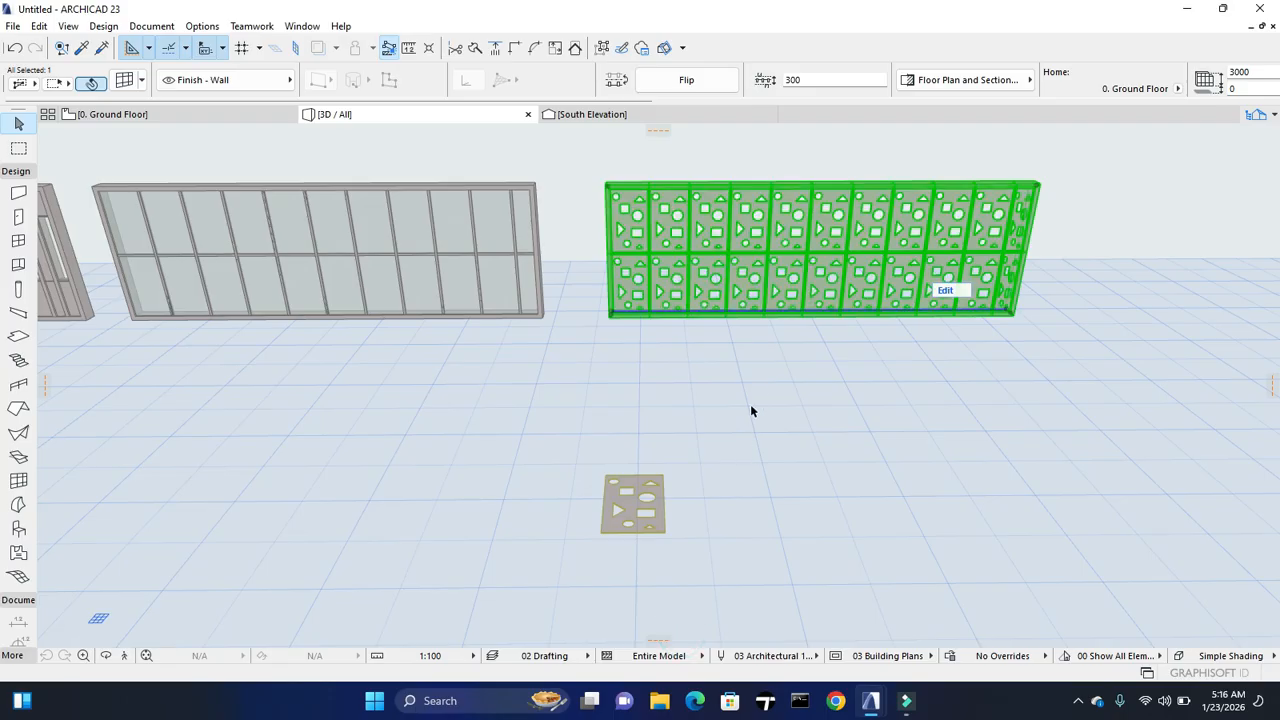
Examine the perforated curtain wall from several angles, checking its framed panels and cut-outs
{"action": "left_click", "coordinate": [757, 378]}
{"action": "scroll", "coordinate": [765, 304], "scroll_direction": "up", "scroll_amount": 10}
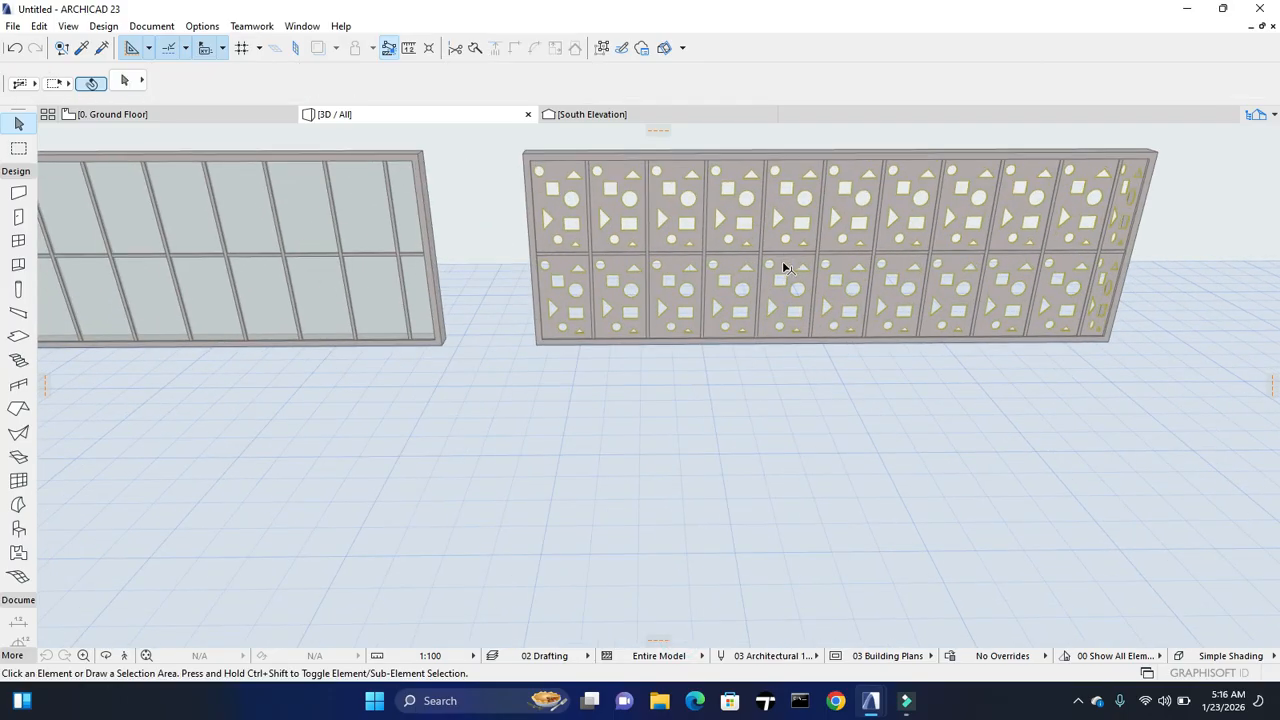
{"action": "scroll", "coordinate": [657, 445], "scroll_direction": "down", "scroll_amount": 10}
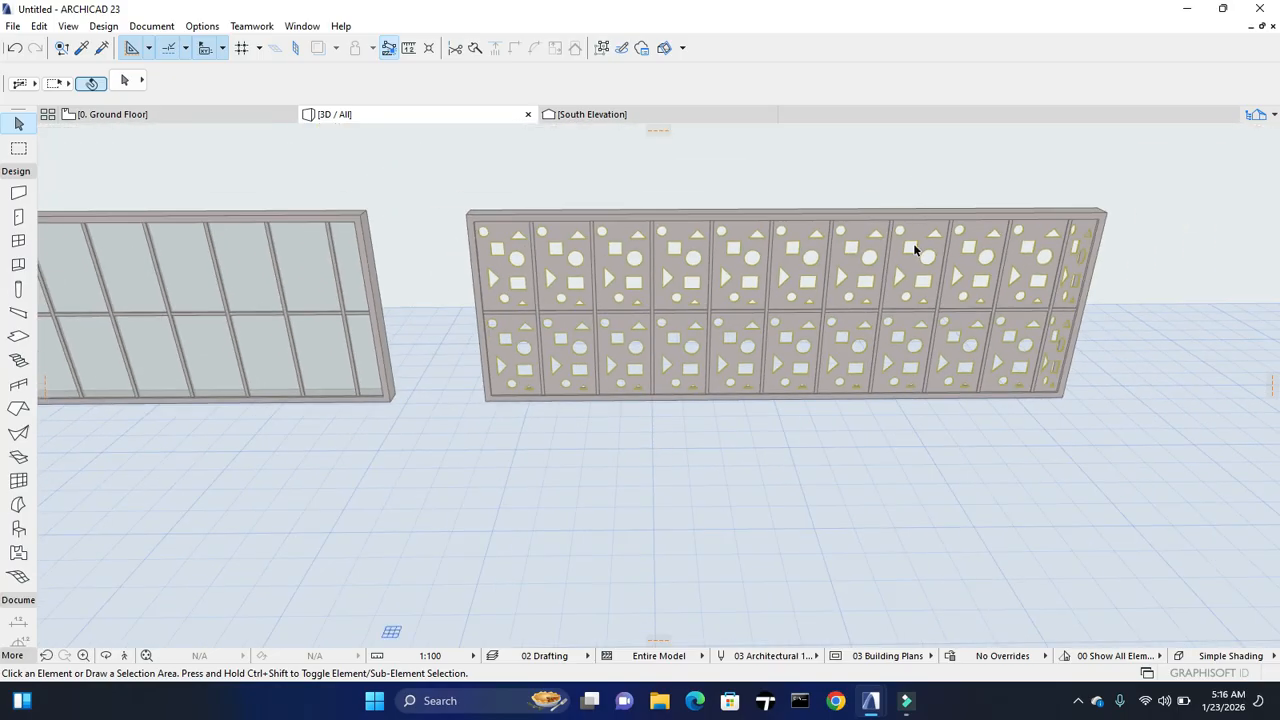
{"action": "right_click", "coordinate": [976, 191]}
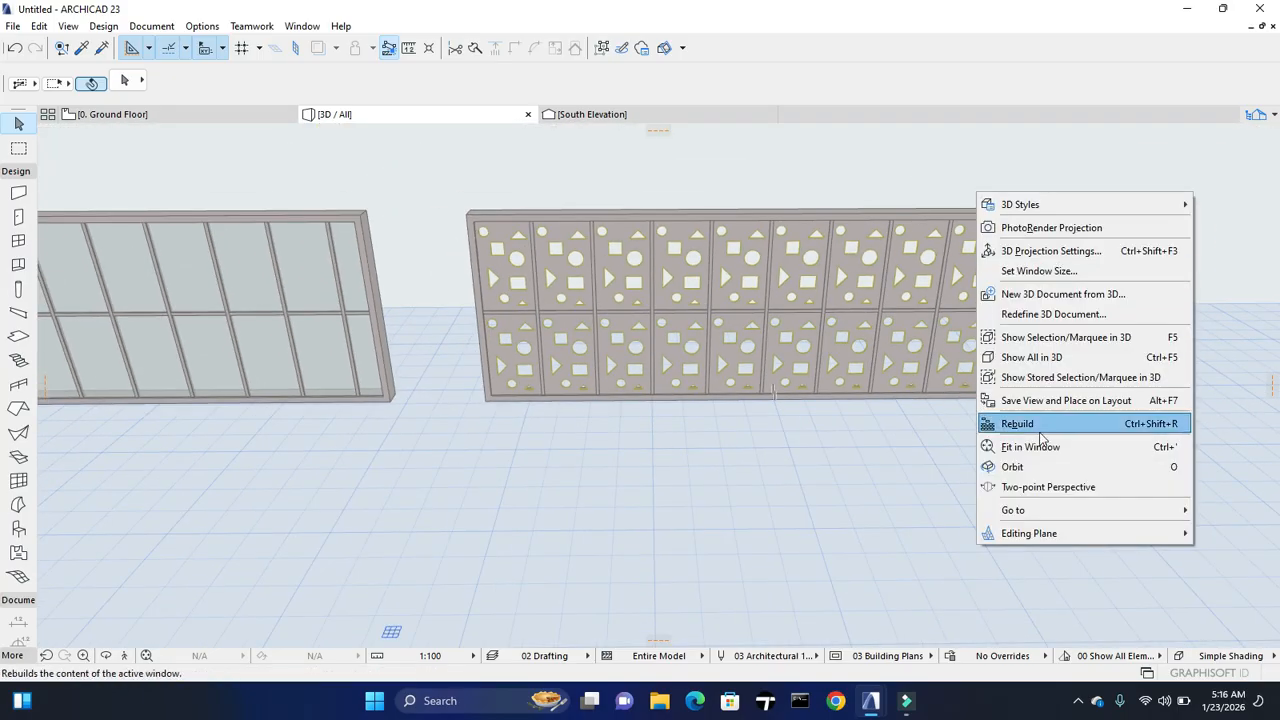
{"action": "left_click", "coordinate": [1043, 463]}
{"action": "left_click_drag", "start_coordinate": [1039, 298], "coordinate": [587, 354]}
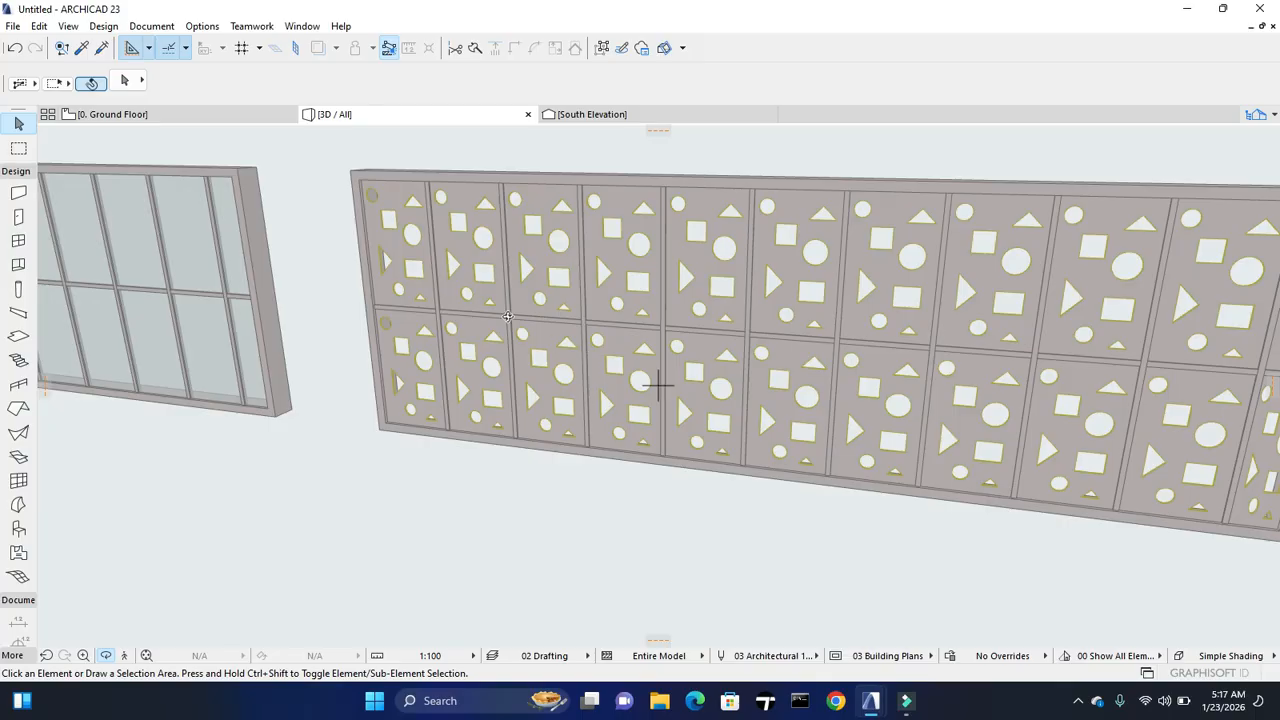
{"action": "left_click_drag", "start_coordinate": [460, 373], "coordinate": [658, 262]}
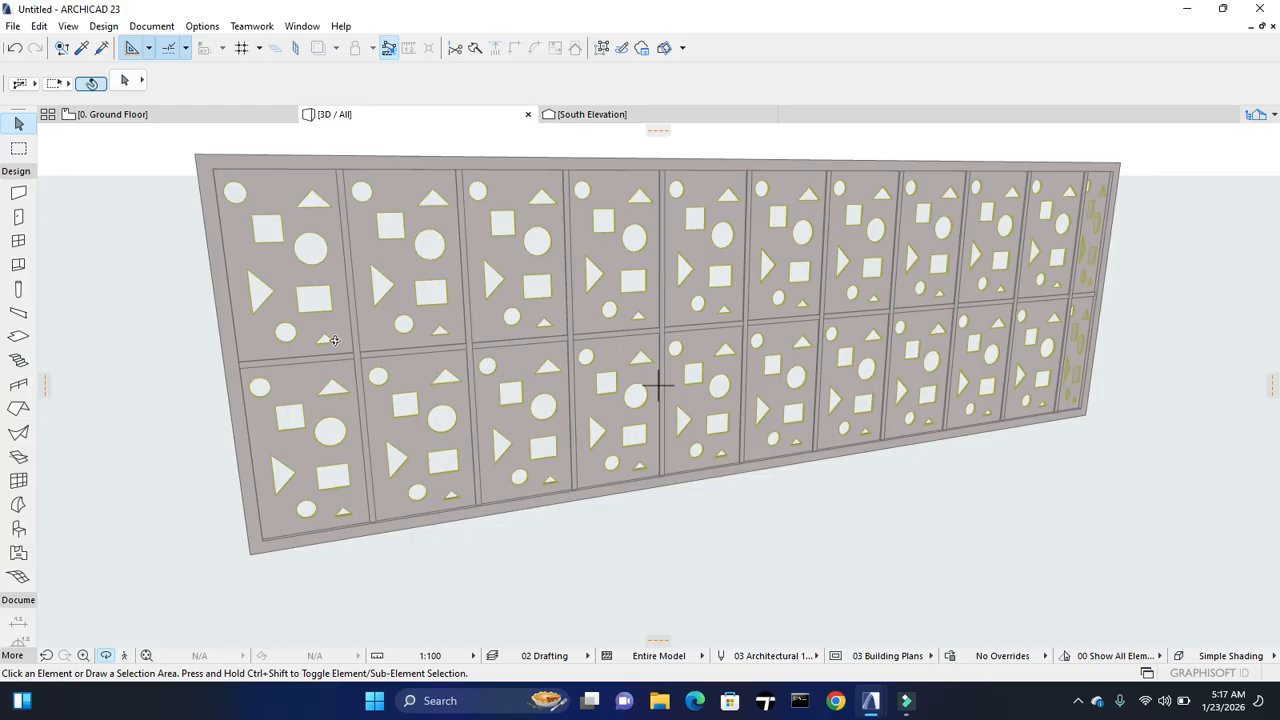
{"action": "key", "text": "Escape"}
{"action": "left_click", "coordinate": [770, 319]}
{"action": "key", "text": "Escape"}
Open the perforated curtain wall's settings and check the frame types available for its Mullion Frame
{"action": "left_click", "coordinate": [747, 326]}
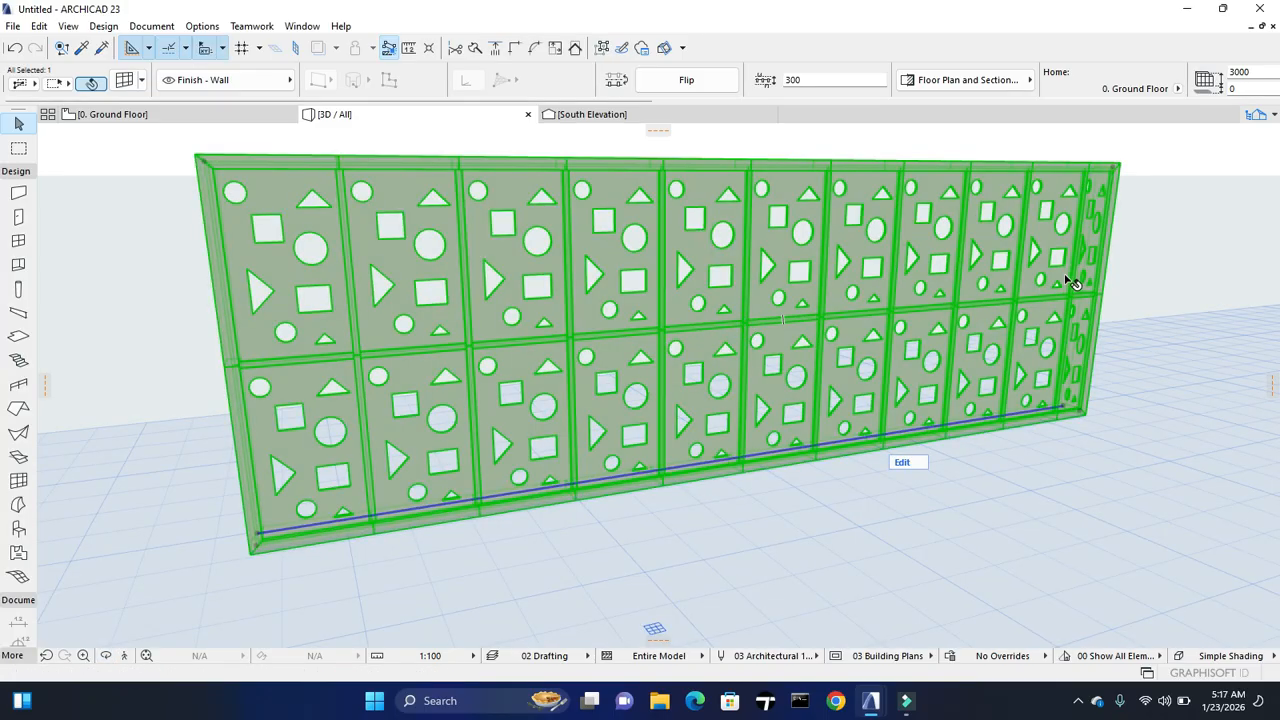
{"action": "left_click", "coordinate": [124, 80]}
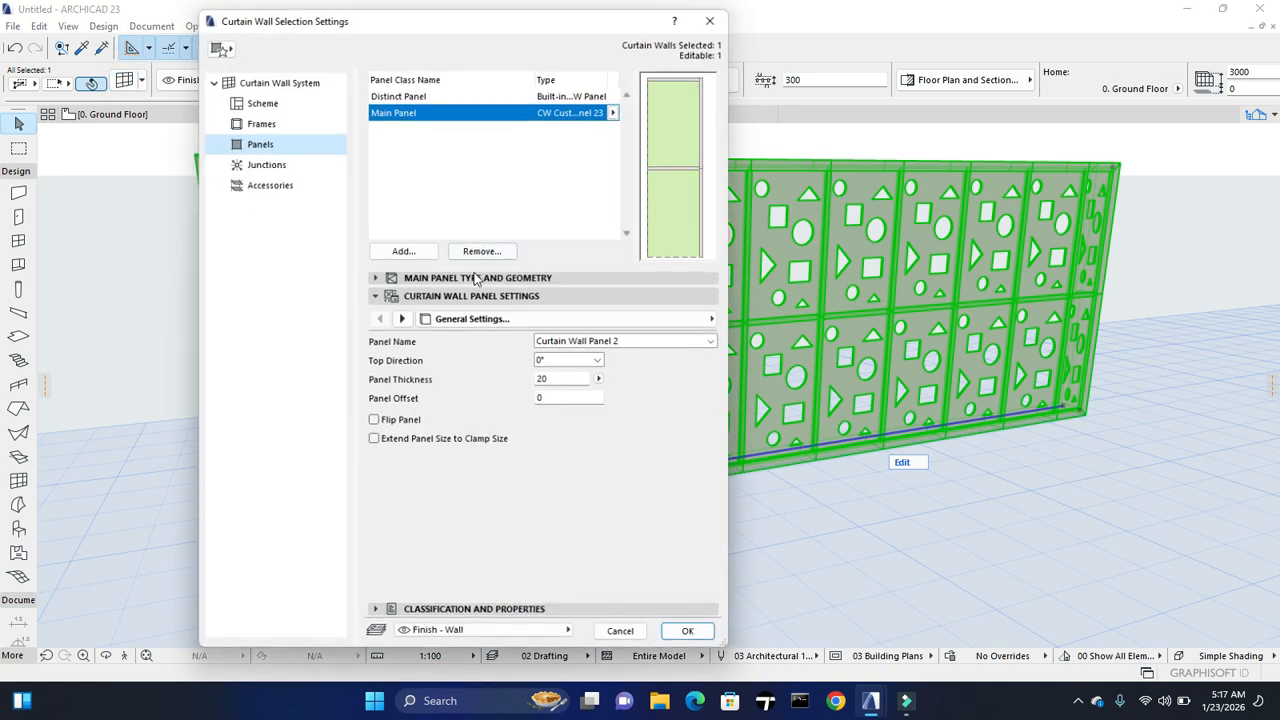
{"action": "left_click", "coordinate": [688, 166]}
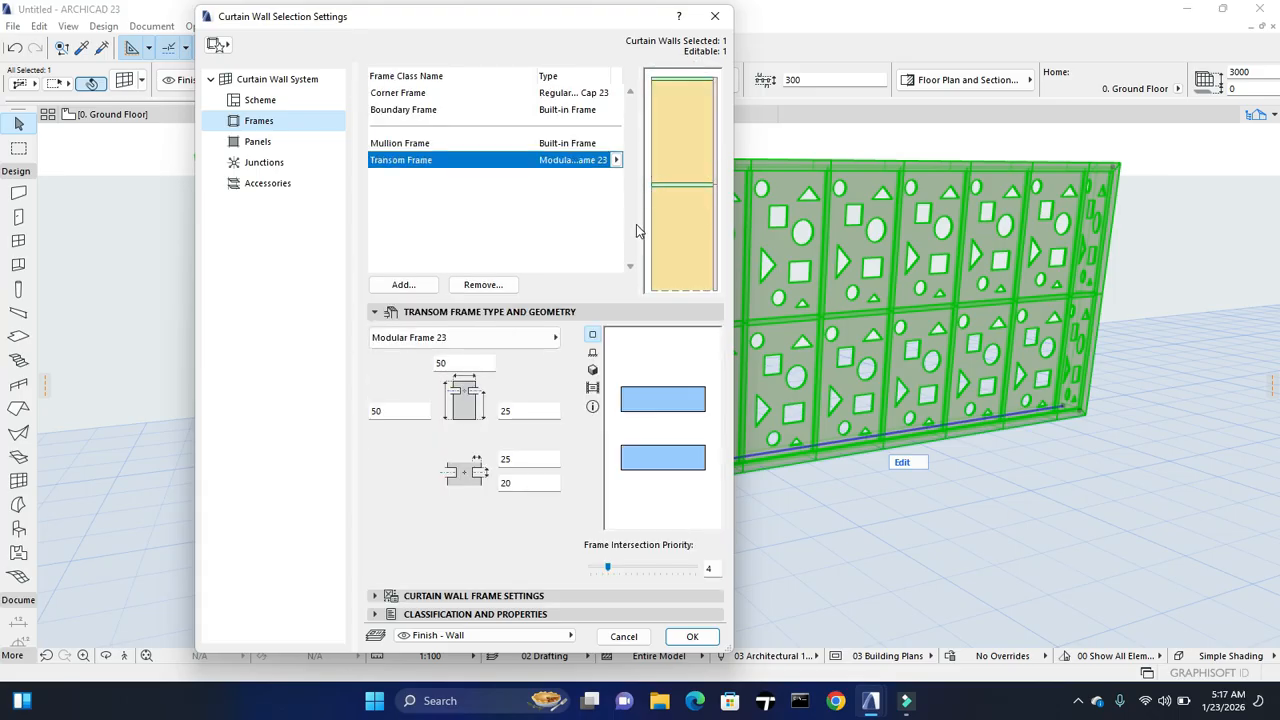
{"action": "left_click", "coordinate": [714, 231]}
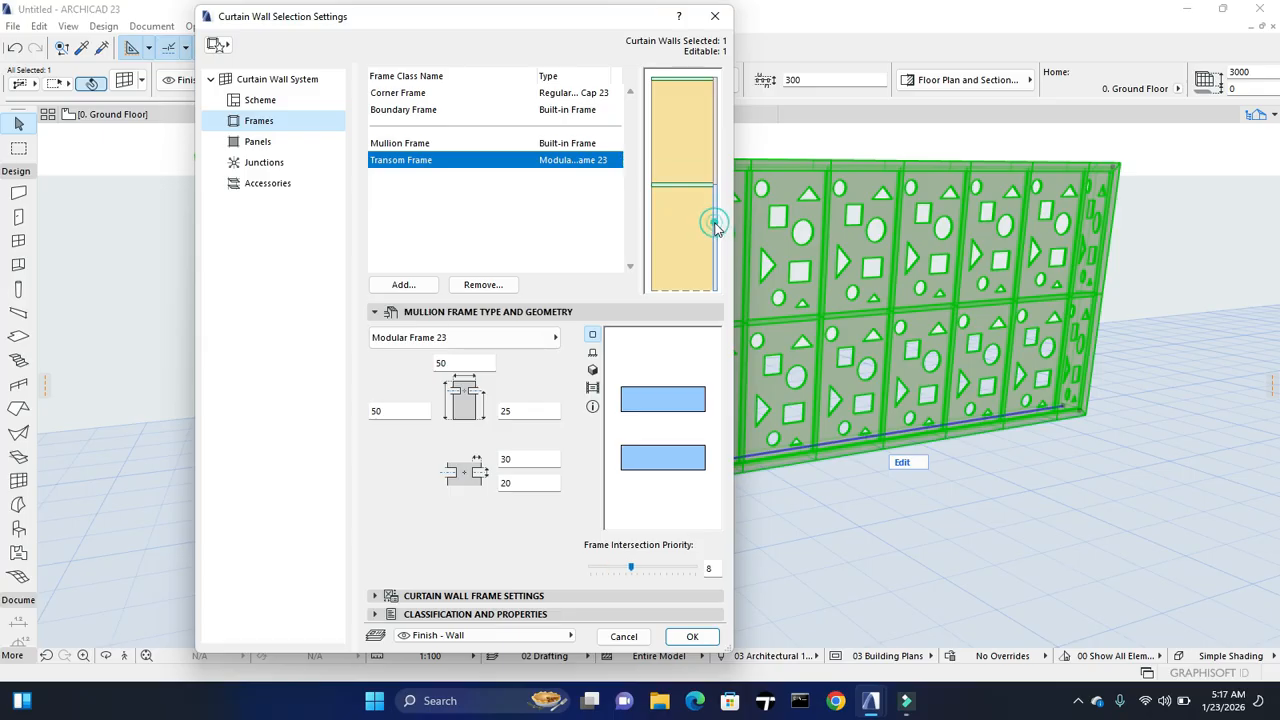
{"action": "left_click", "coordinate": [549, 337]}
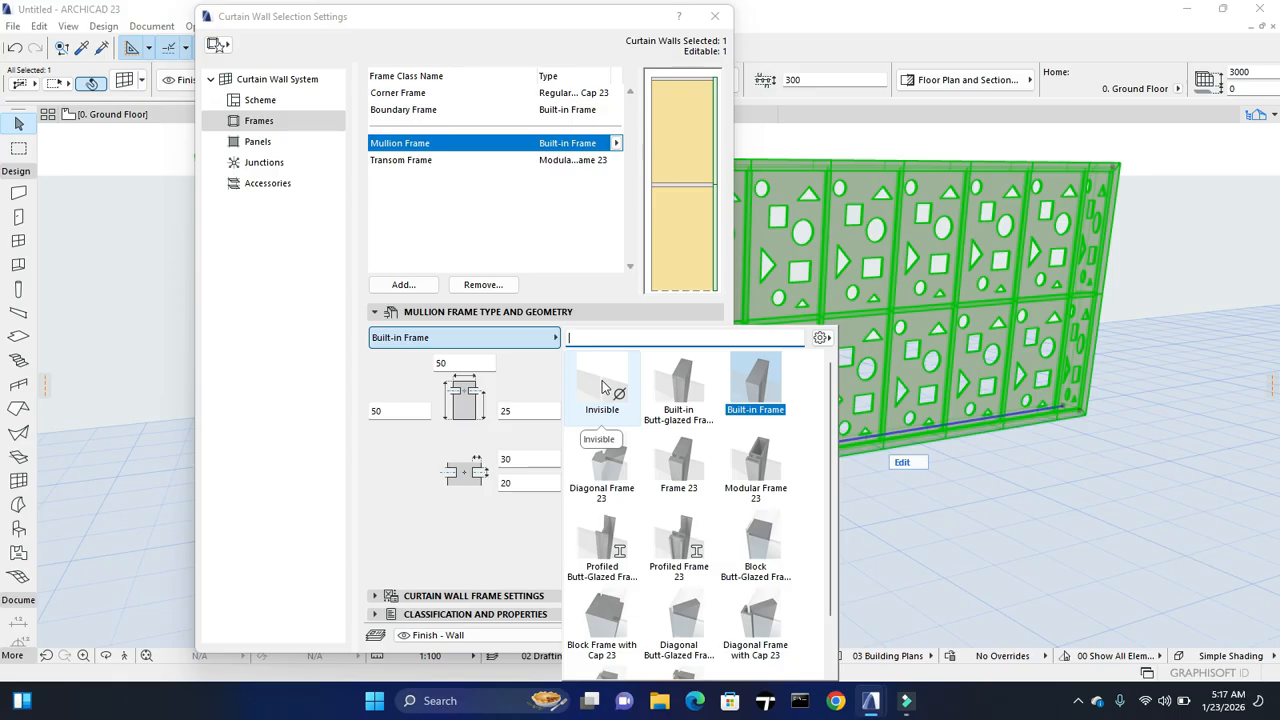
{"action": "left_click", "coordinate": [550, 340]}
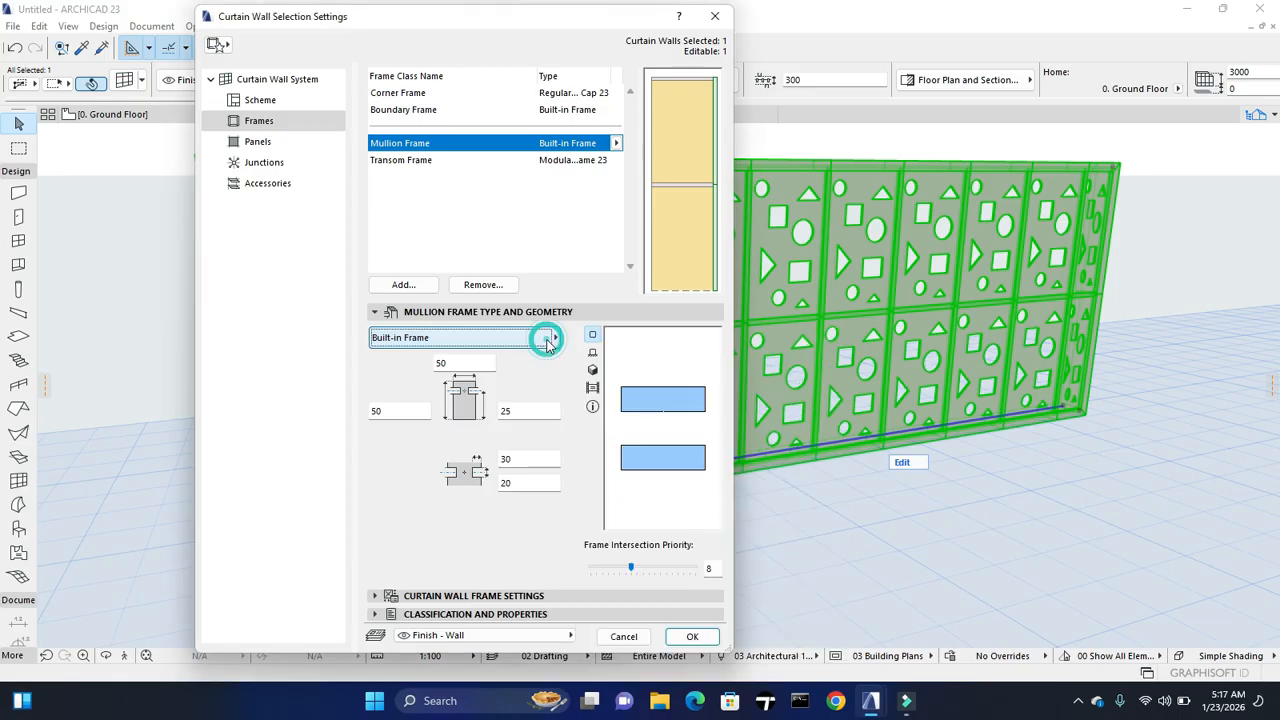
Set the transom and mullion lines in the wall's scheme grid to None: Merge Panels and apply the settings
{"action": "left_click", "coordinate": [285, 99]}
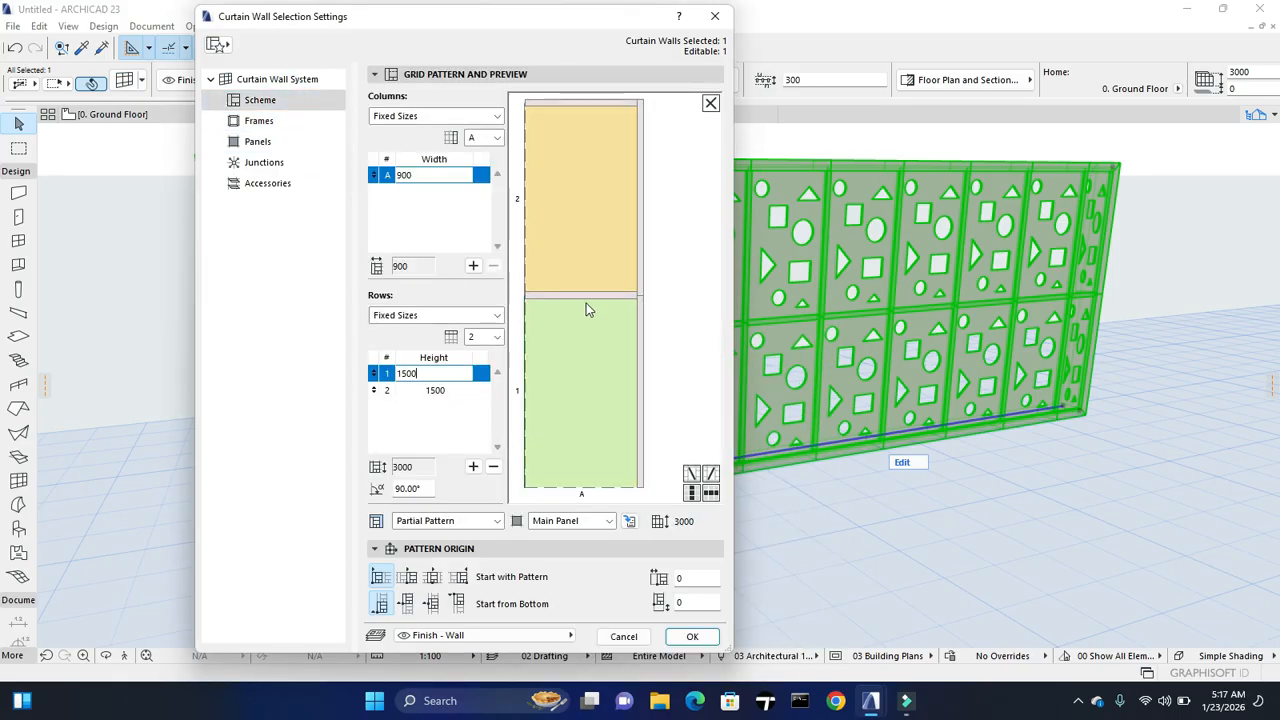
{"action": "left_click", "coordinate": [586, 296]}
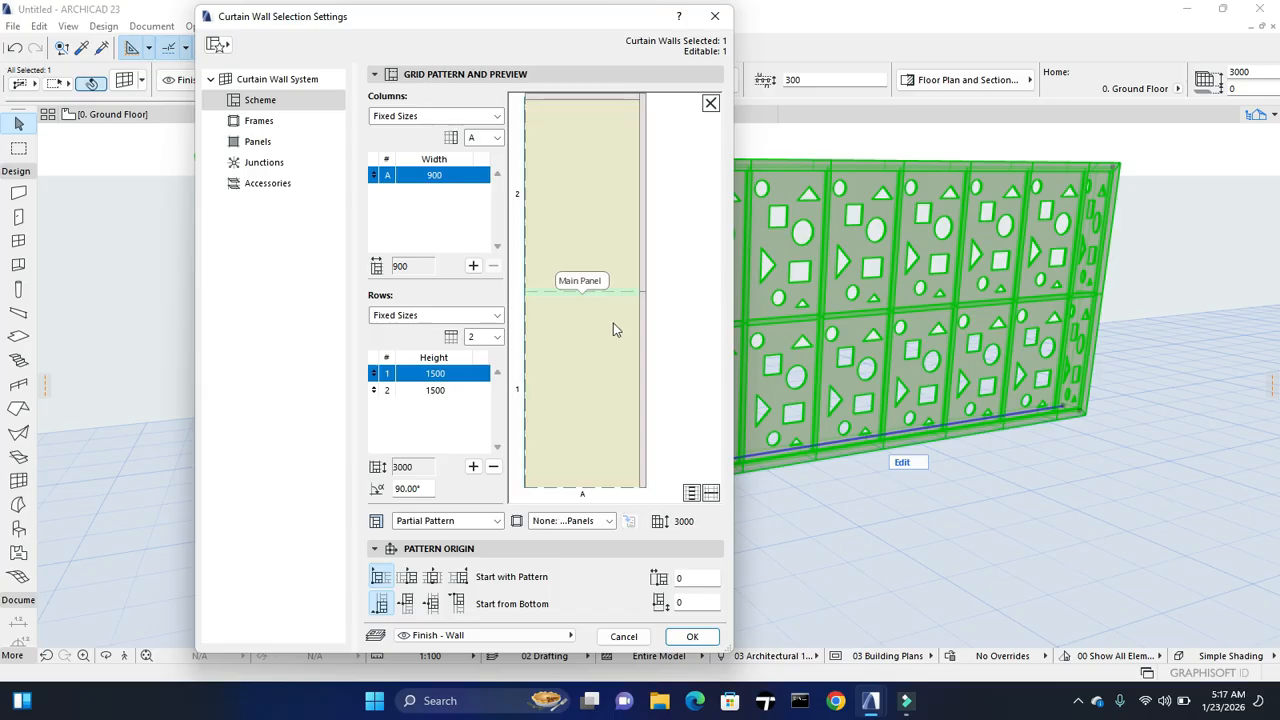
{"action": "left_click", "coordinate": [643, 338]}
{"action": "left_click", "coordinate": [649, 286]}
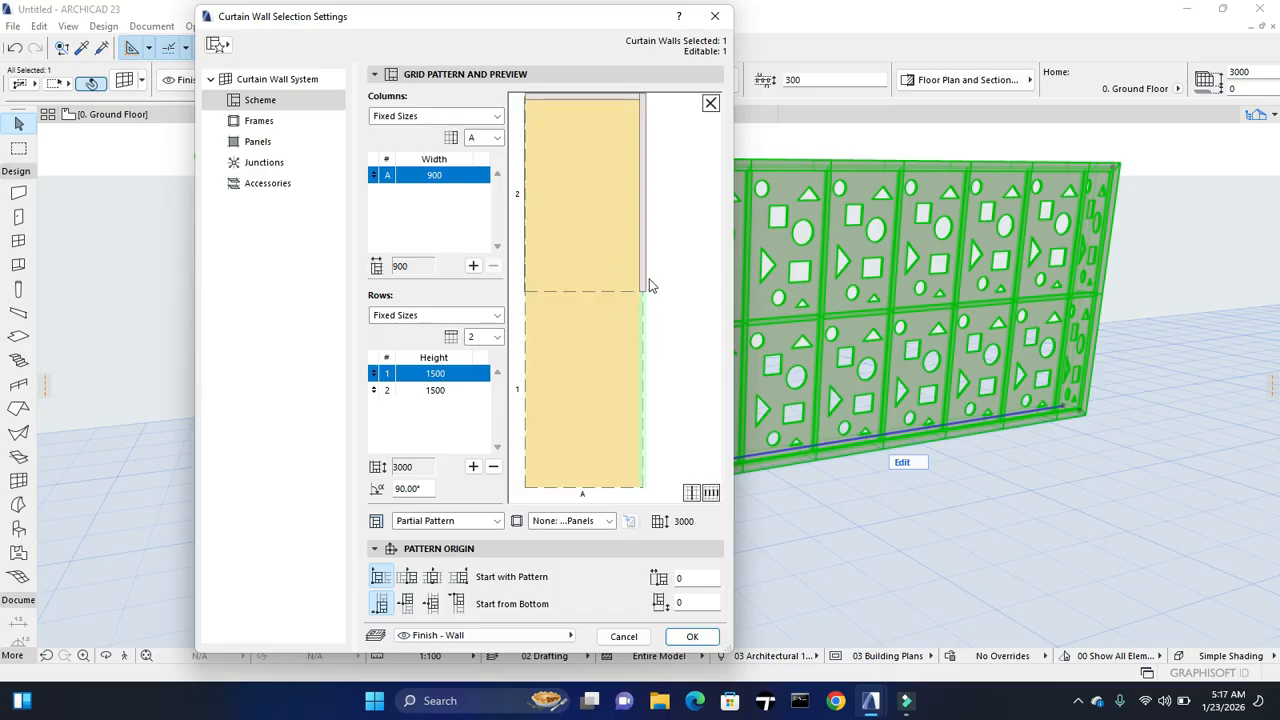
{"action": "left_click", "coordinate": [647, 271]}
{"action": "left_click", "coordinate": [646, 269]}
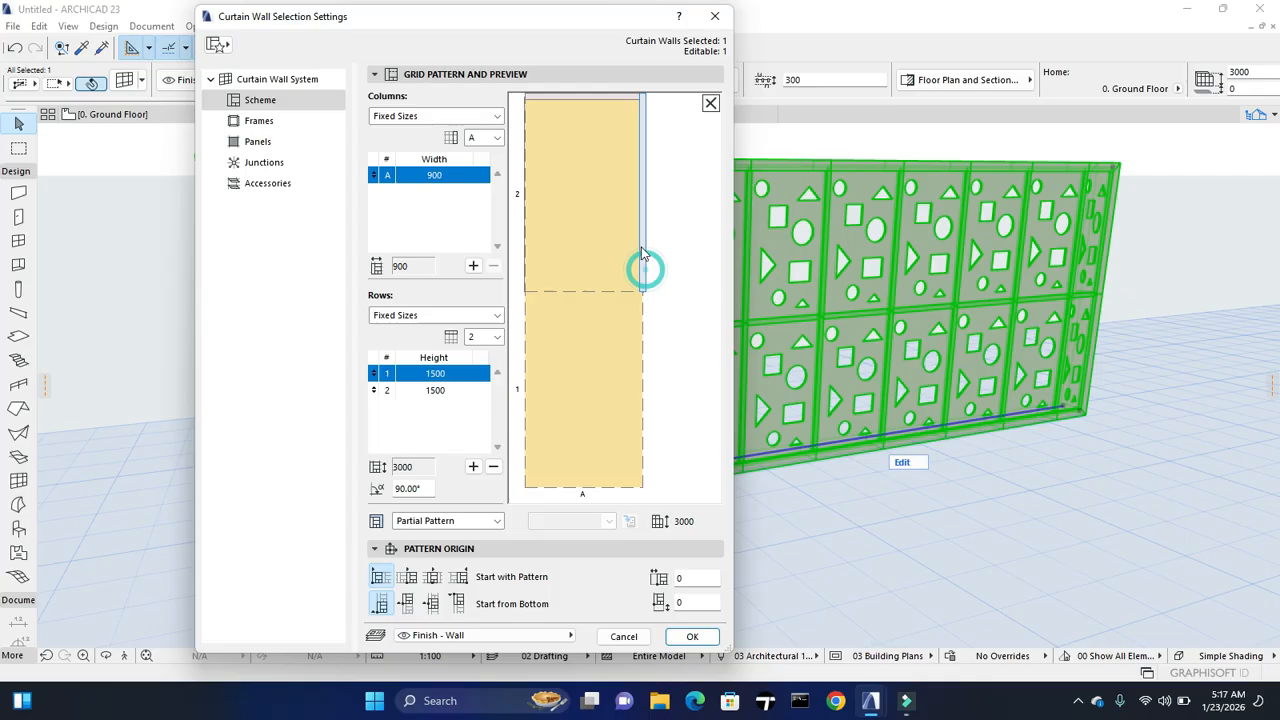
{"action": "left_click", "coordinate": [620, 96]}
{"action": "left_click", "coordinate": [641, 131]}
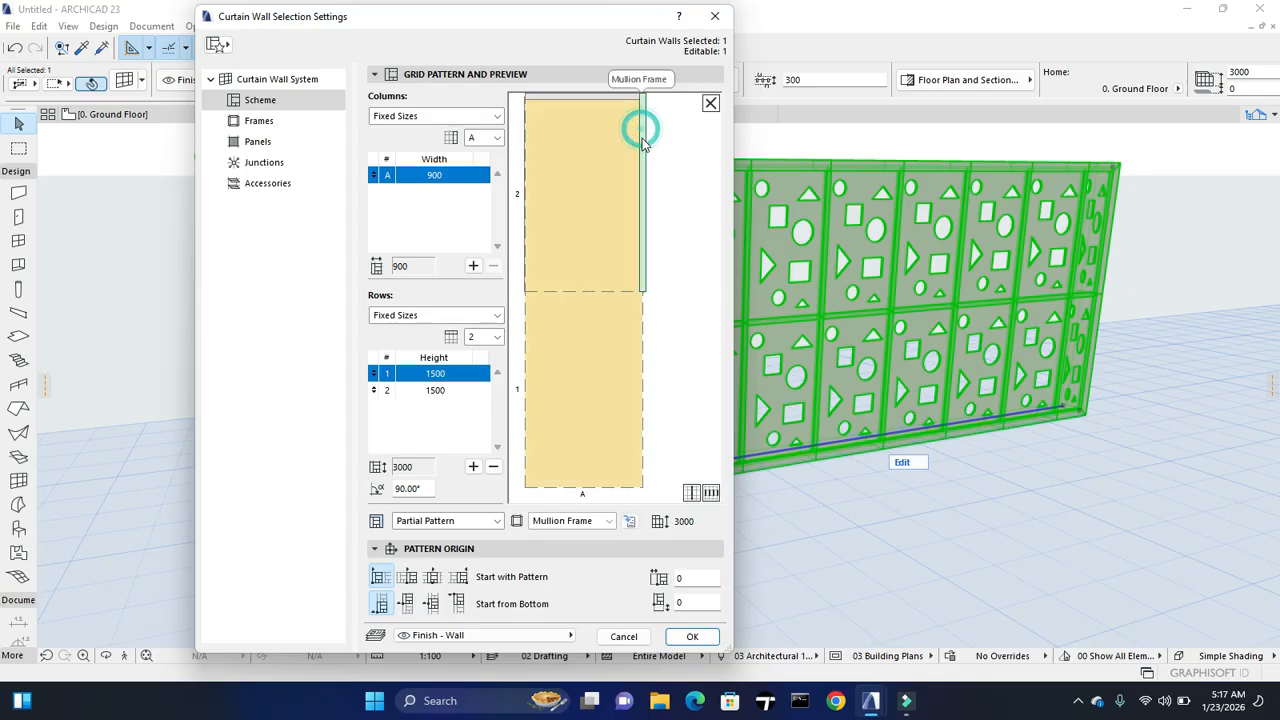
{"action": "left_click", "coordinate": [623, 97]}
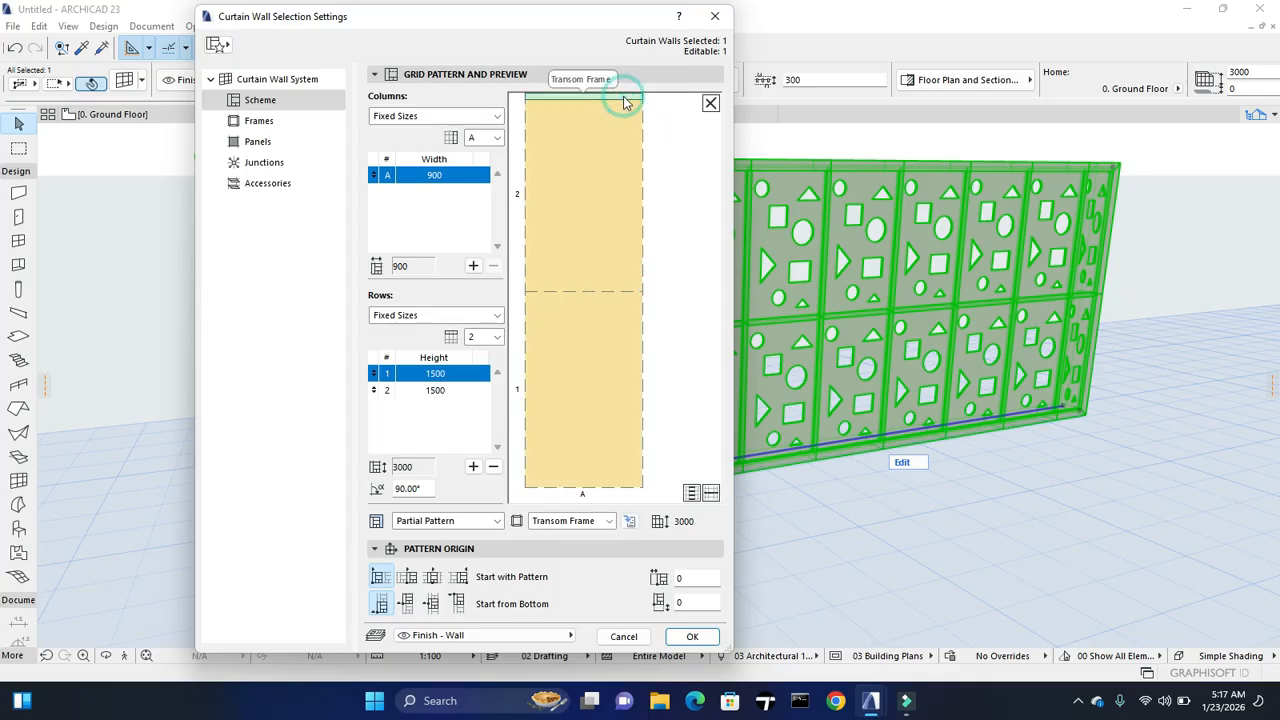
{"action": "left_click", "coordinate": [692, 636]}
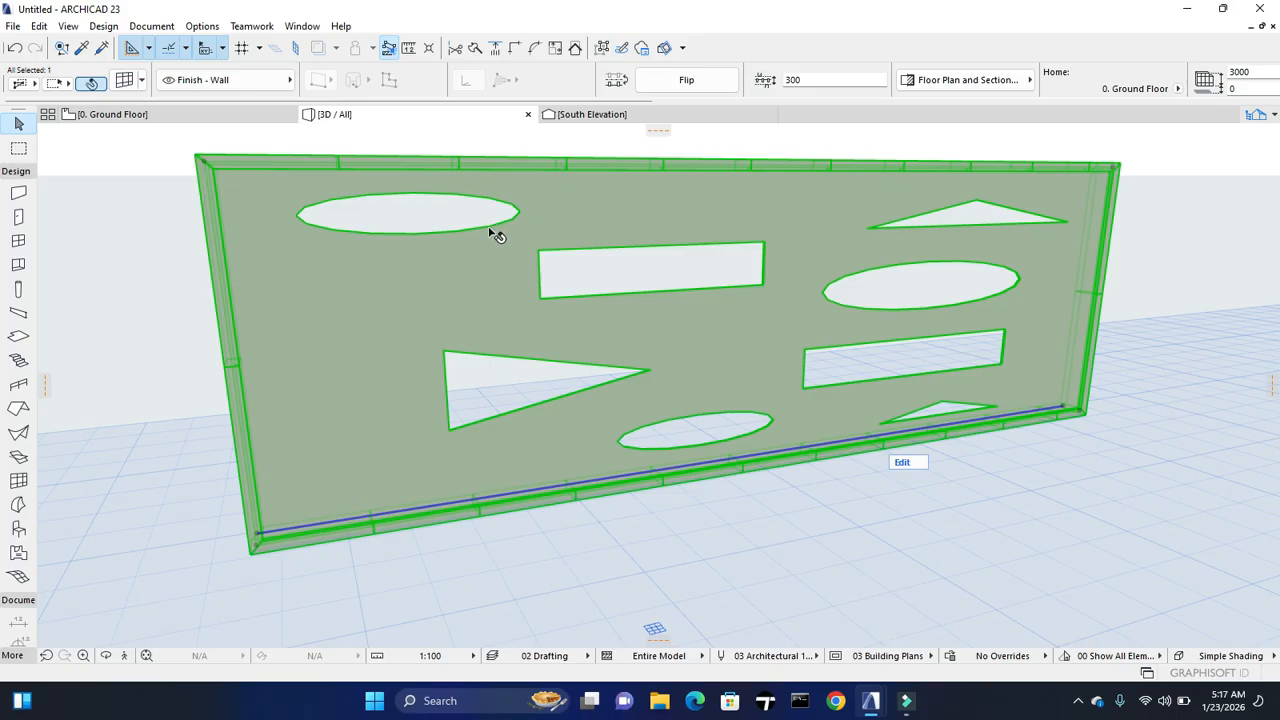
Change the scheme's middle transom line and both vertical mullion lines to Division, apply the settings and deselect the wall
{"action": "double_click", "coordinate": [354, 313]}
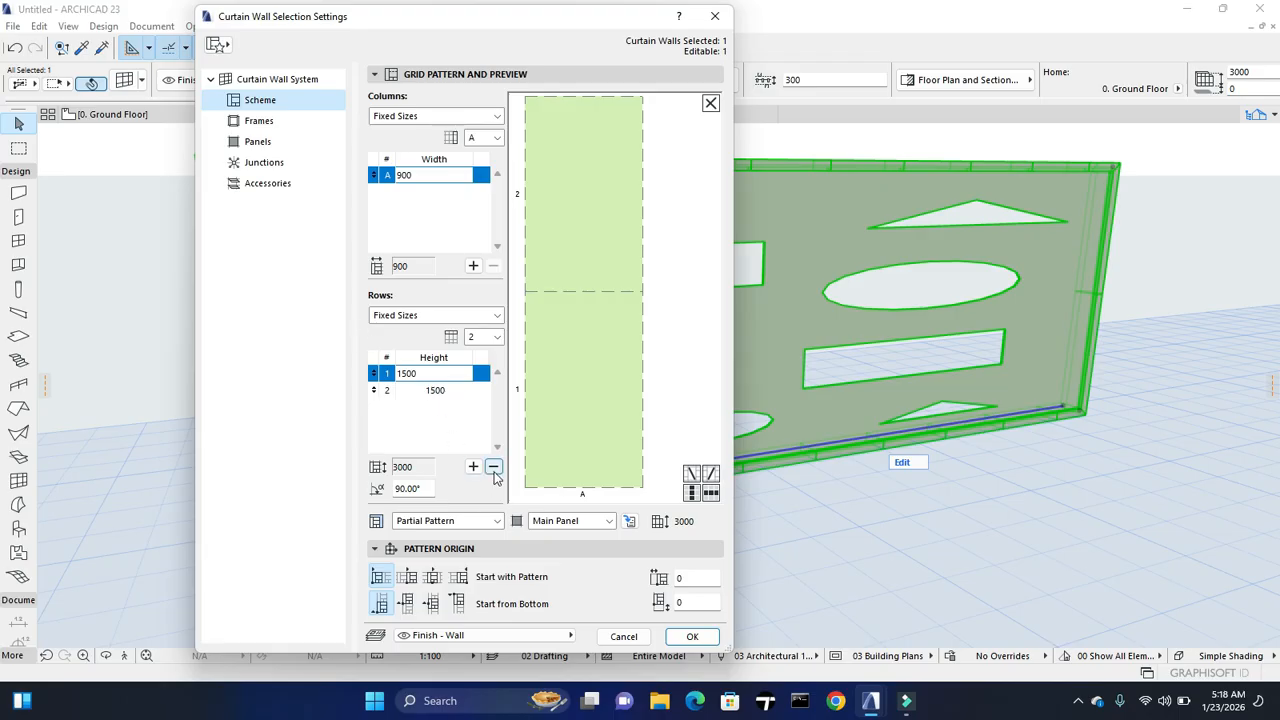
{"action": "left_click", "coordinate": [566, 294]}
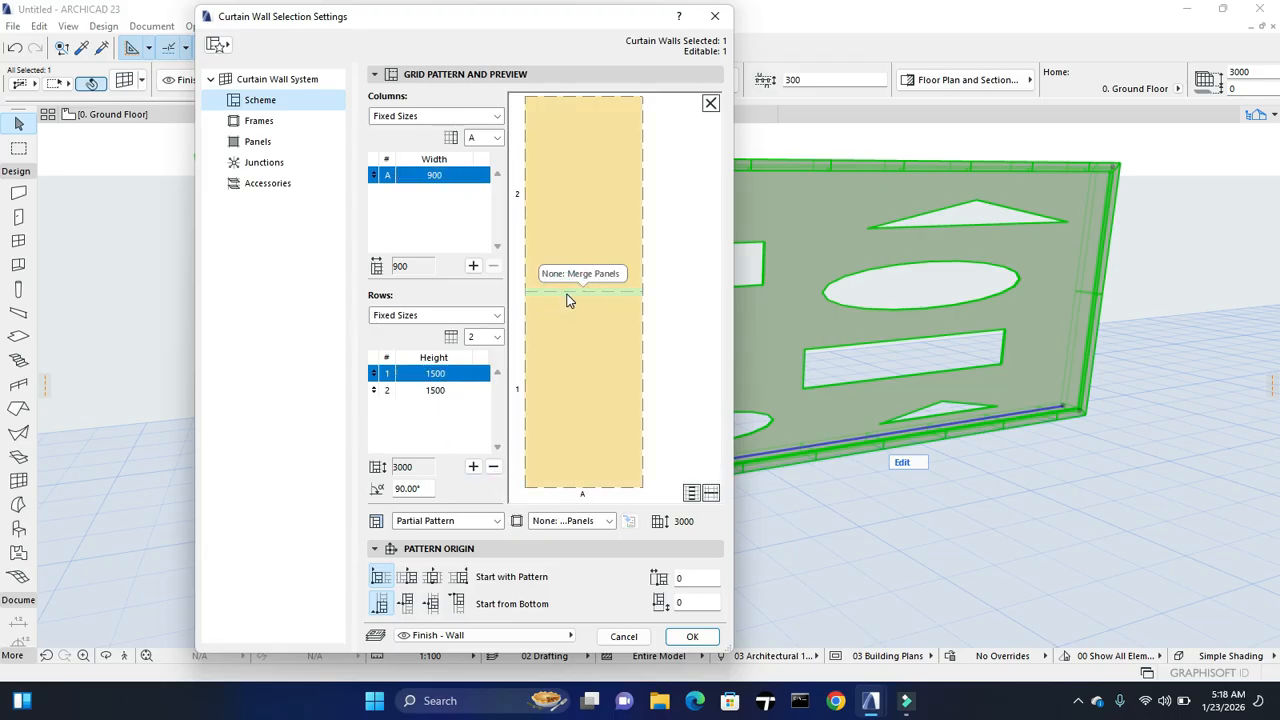
{"action": "left_click", "coordinate": [589, 521]}
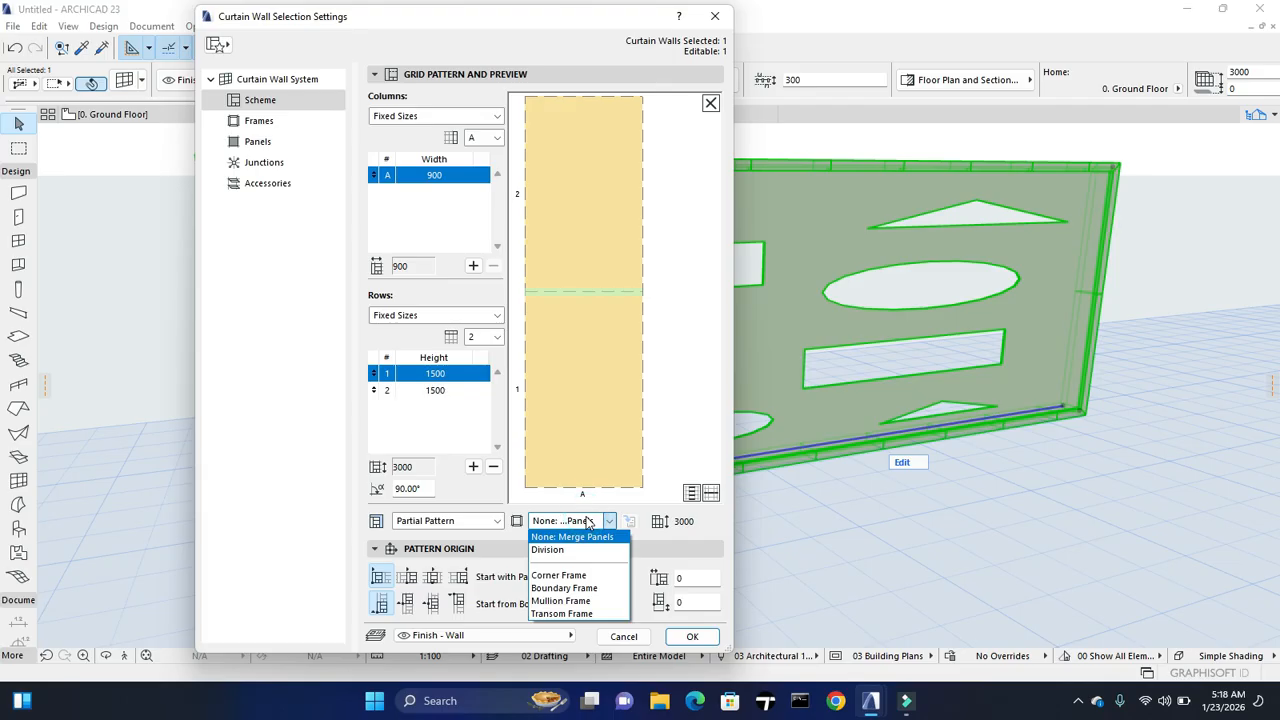
{"action": "left_click", "coordinate": [583, 549]}
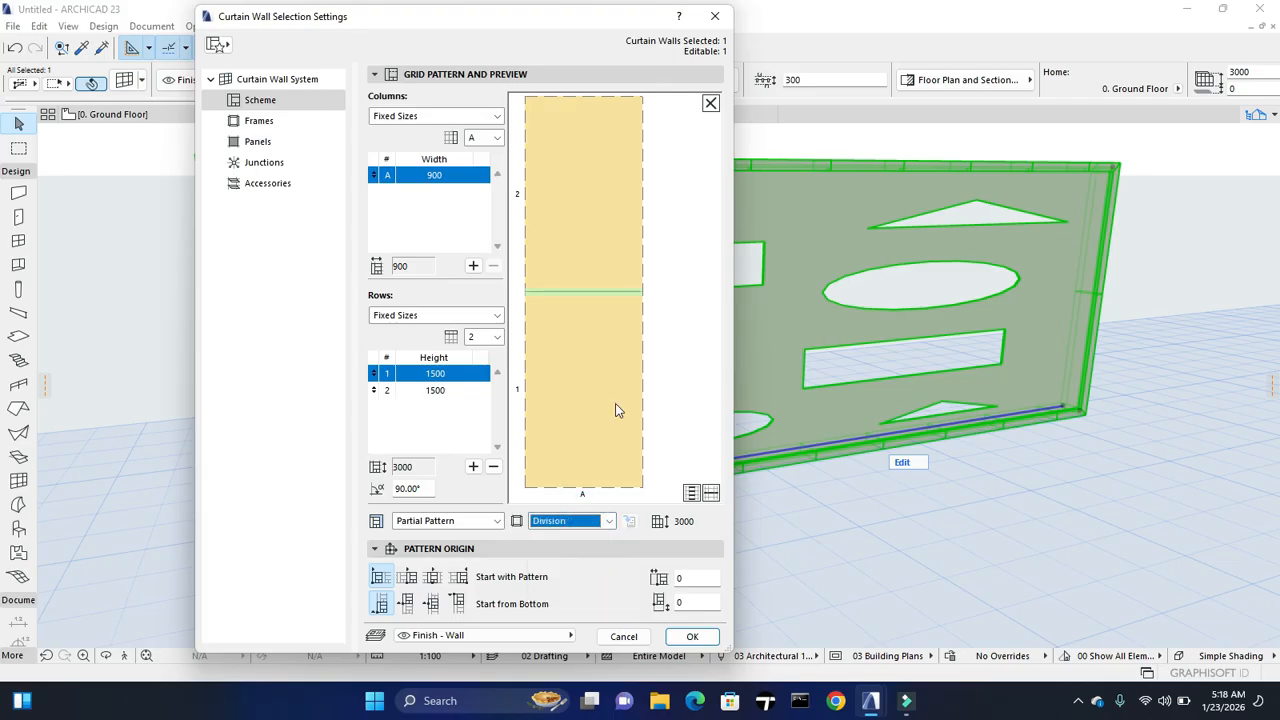
{"action": "left_click", "coordinate": [643, 135]}
{"action": "left_click", "coordinate": [560, 524]}
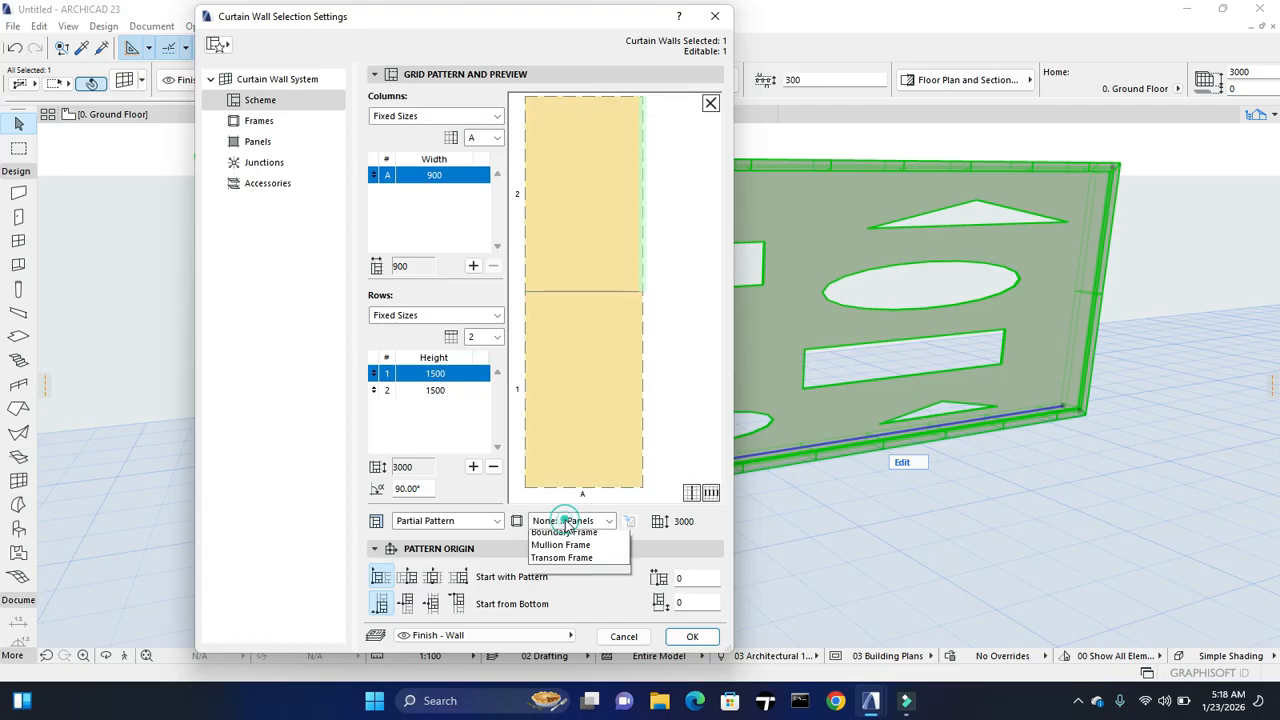
{"action": "left_click", "coordinate": [571, 546]}
{"action": "left_click", "coordinate": [641, 380]}
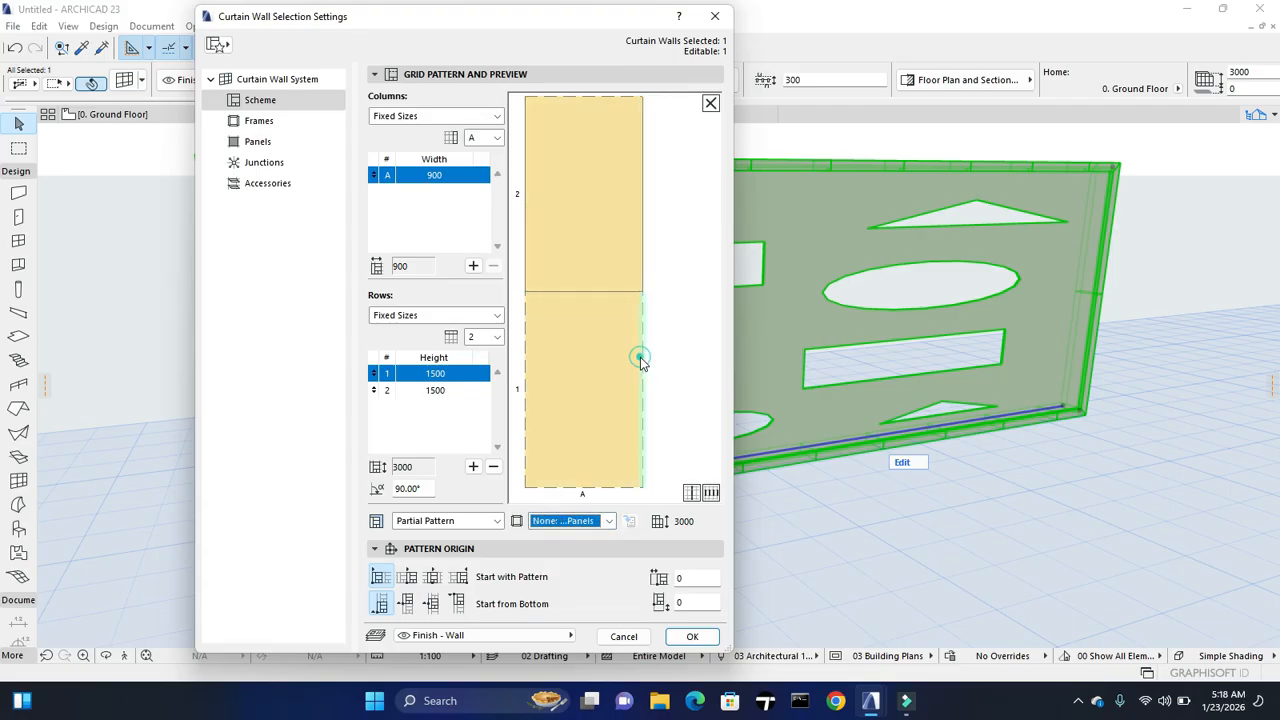
{"action": "left_click", "coordinate": [578, 521]}
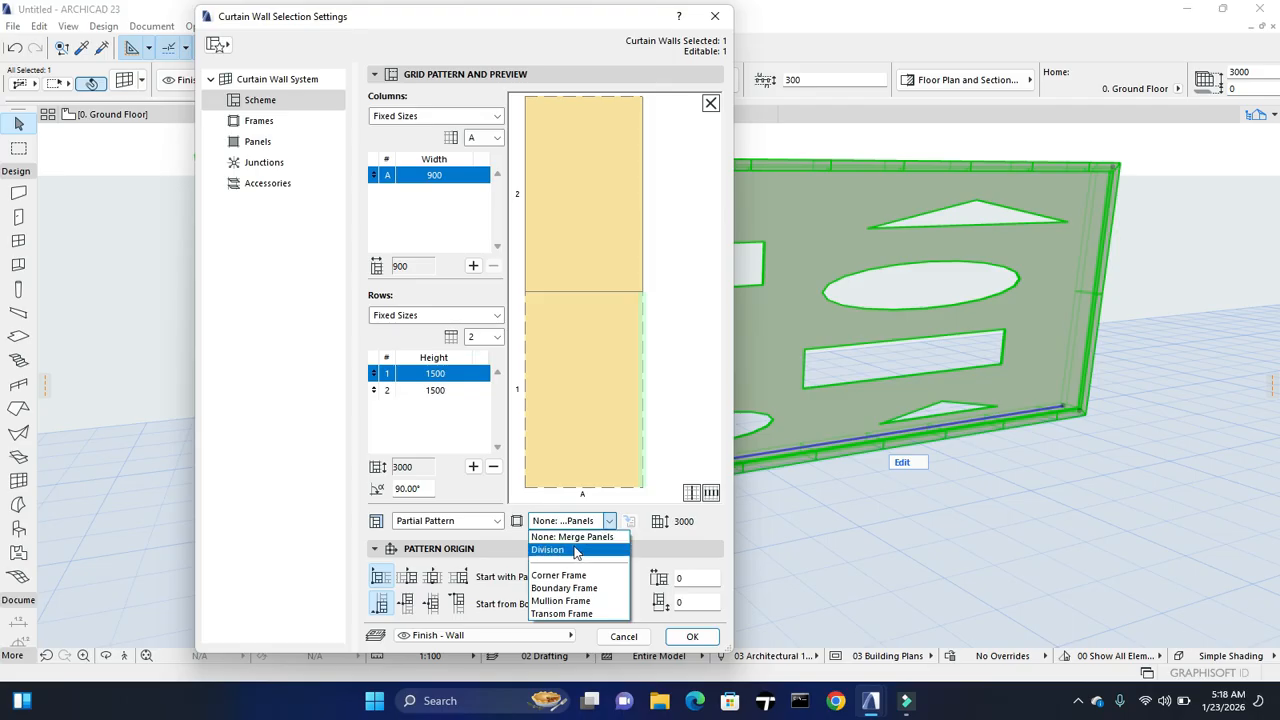
{"action": "left_click", "coordinate": [576, 538]}
{"action": "left_click", "coordinate": [586, 97]}
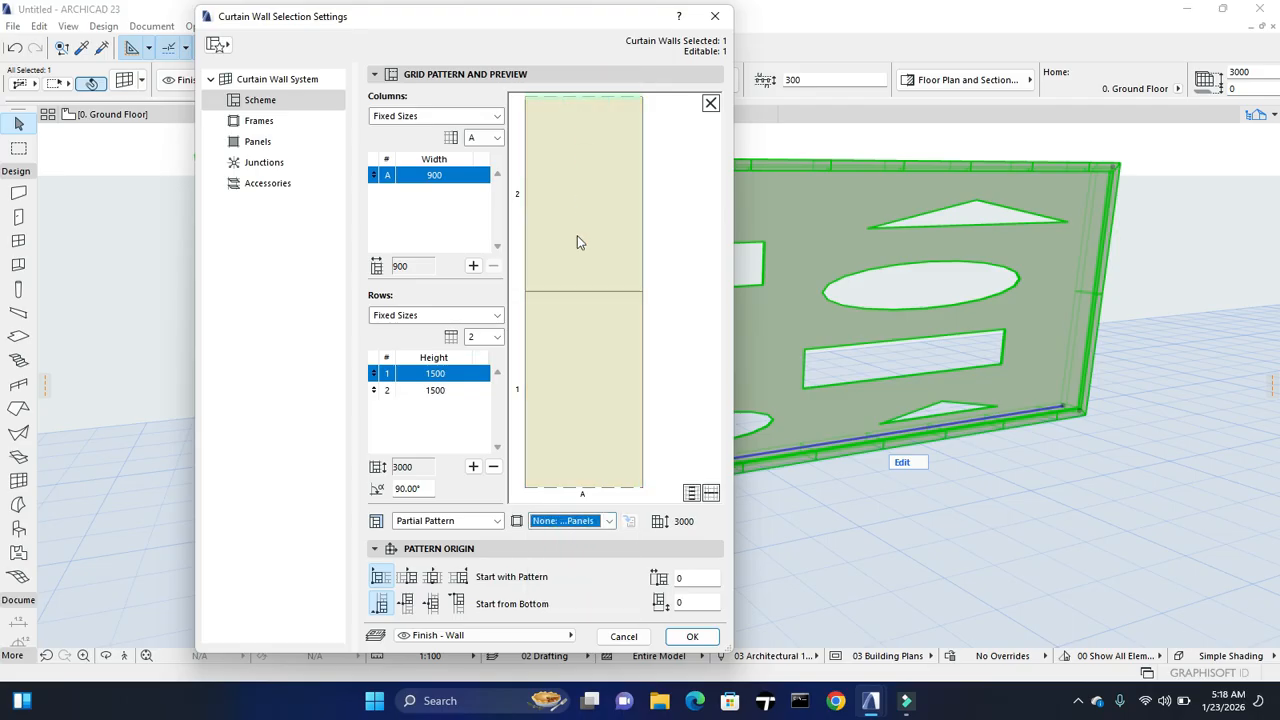
{"action": "left_click", "coordinate": [691, 636]}
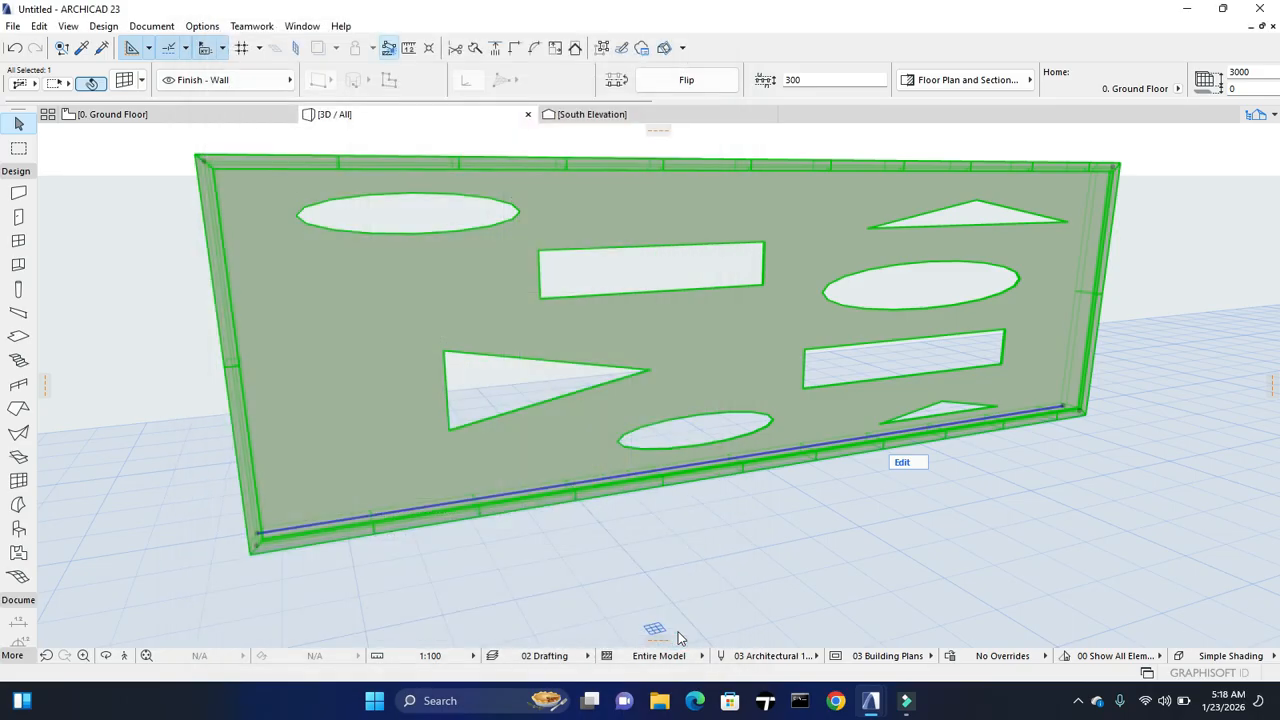
{"action": "left_click", "coordinate": [606, 543]}
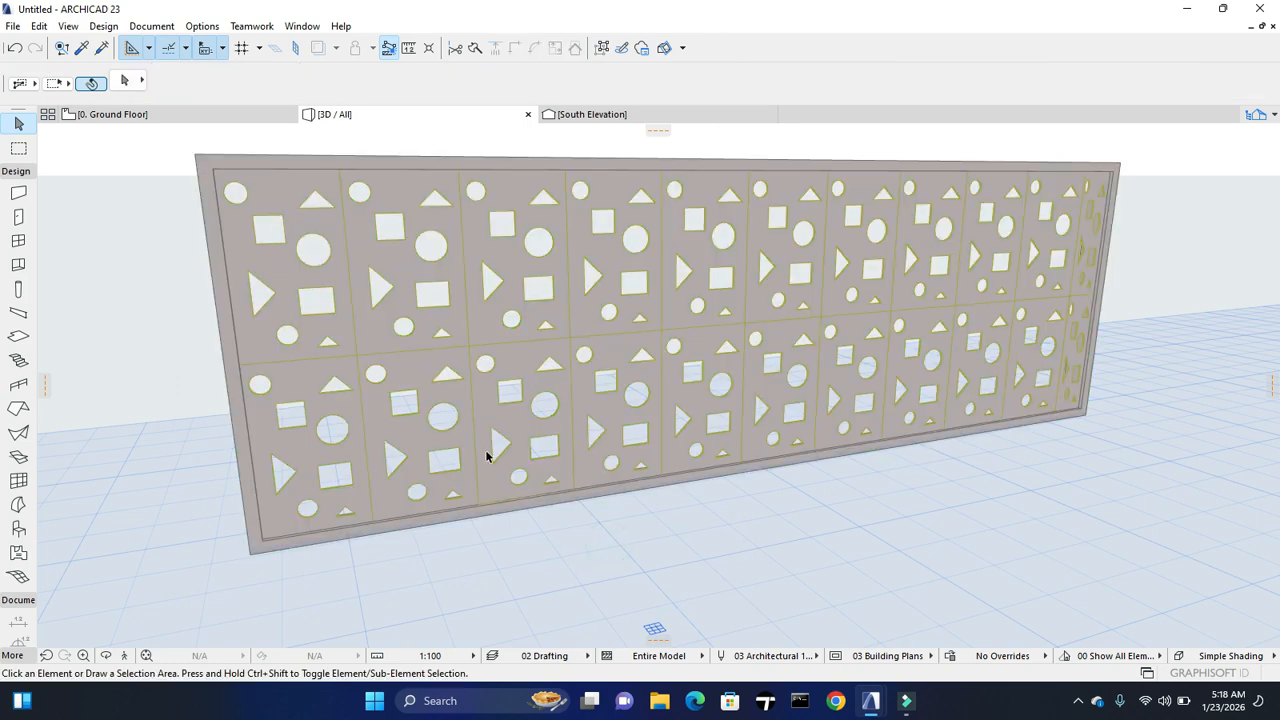
Inspect the joints between the perforated panels up close
{"action": "scroll", "coordinate": [370, 350], "scroll_direction": "up", "scroll_amount": 3}
{"action": "scroll", "coordinate": [343, 366], "scroll_direction": "down", "scroll_amount": 5}
{"action": "scroll", "coordinate": [423, 350], "scroll_direction": "up", "scroll_amount": 8}
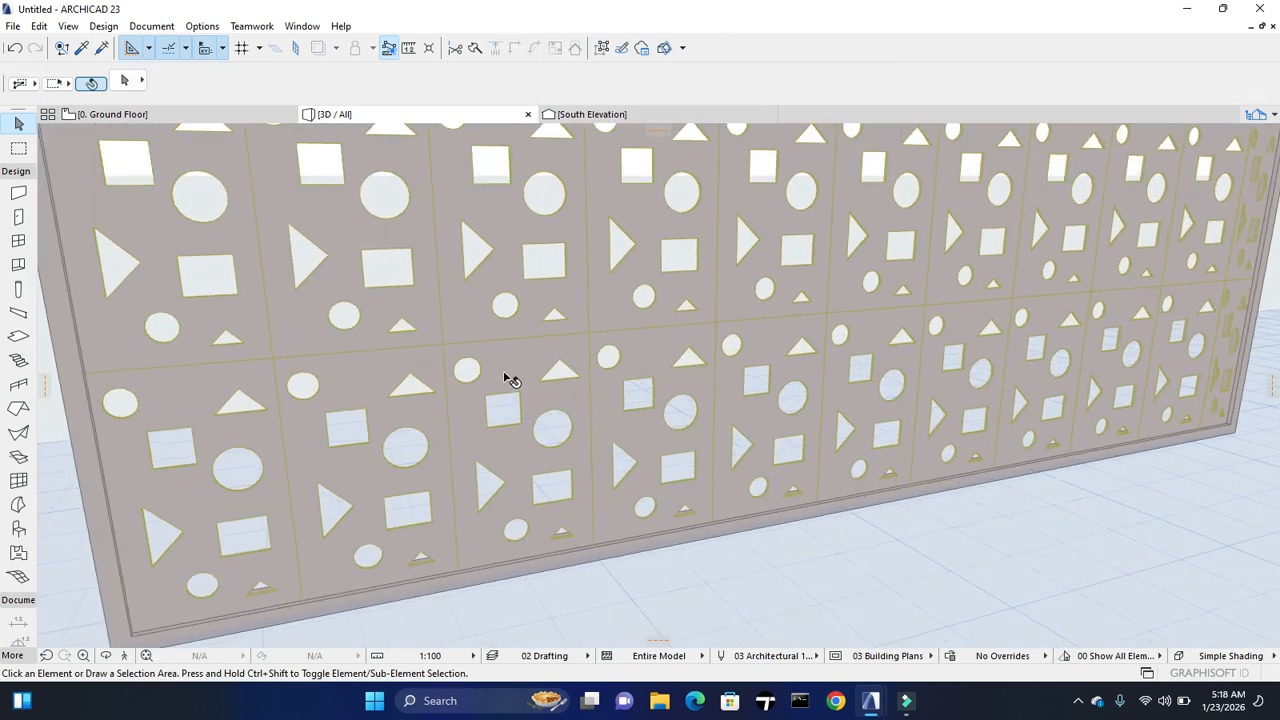
{"action": "scroll", "coordinate": [728, 330], "scroll_direction": "down", "scroll_amount": 2}
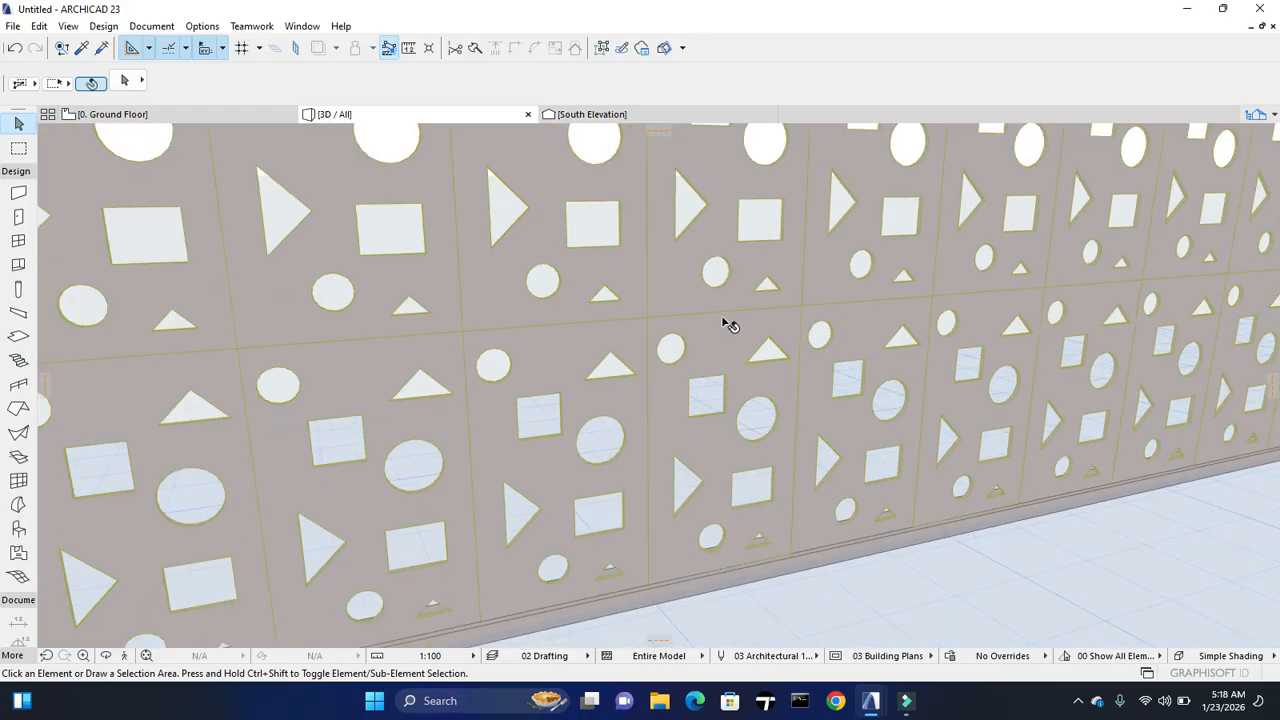
Extend the perforated curtain wall's right end outward by about 300 mm along its reference line in the ground floor plan
{"action": "scroll", "coordinate": [640, 340], "scroll_direction": "down", "scroll_amount": 1}
{"action": "scroll", "coordinate": [530, 355], "scroll_direction": "down", "scroll_amount": 3}
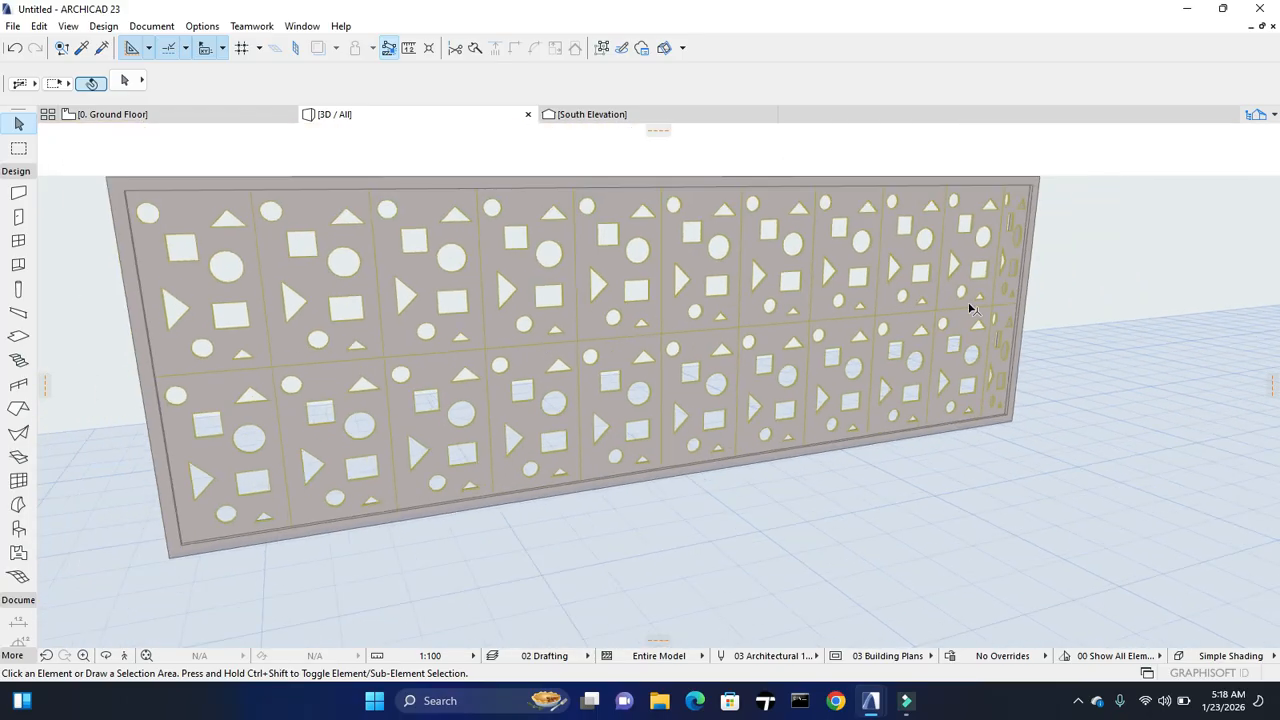
{"action": "scroll", "coordinate": [1126, 281], "scroll_direction": "up", "scroll_amount": 6}
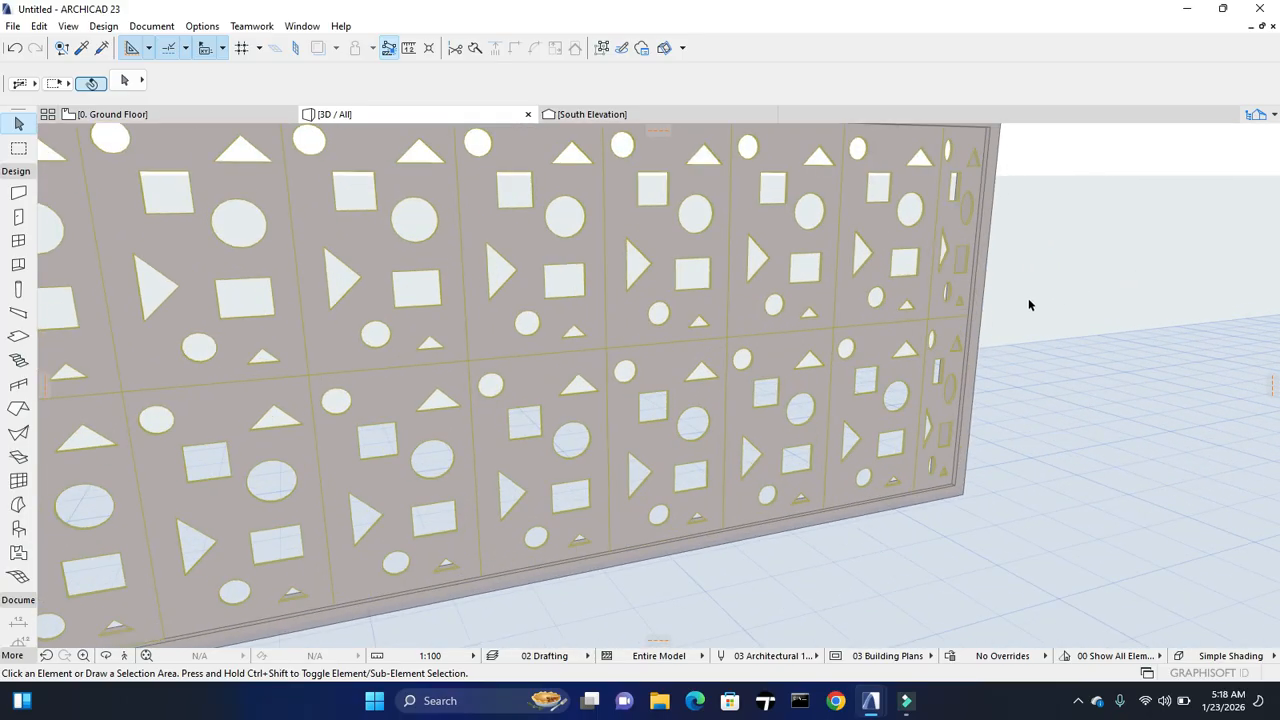
{"action": "middle_click_drag", "start_coordinate": [863, 309], "coordinate": [471, 269]}
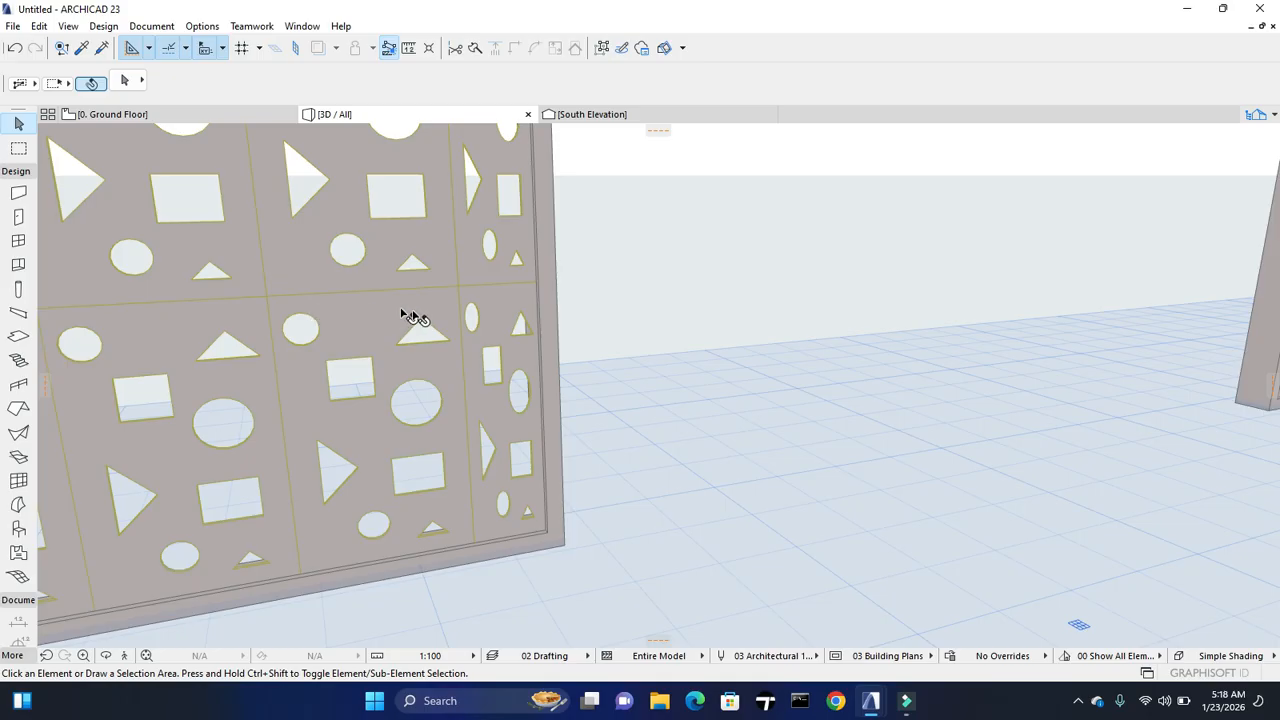
{"action": "scroll", "coordinate": [763, 463], "scroll_direction": "down", "scroll_amount": 2}
{"action": "scroll", "coordinate": [829, 463], "scroll_direction": "down", "scroll_amount": 2}
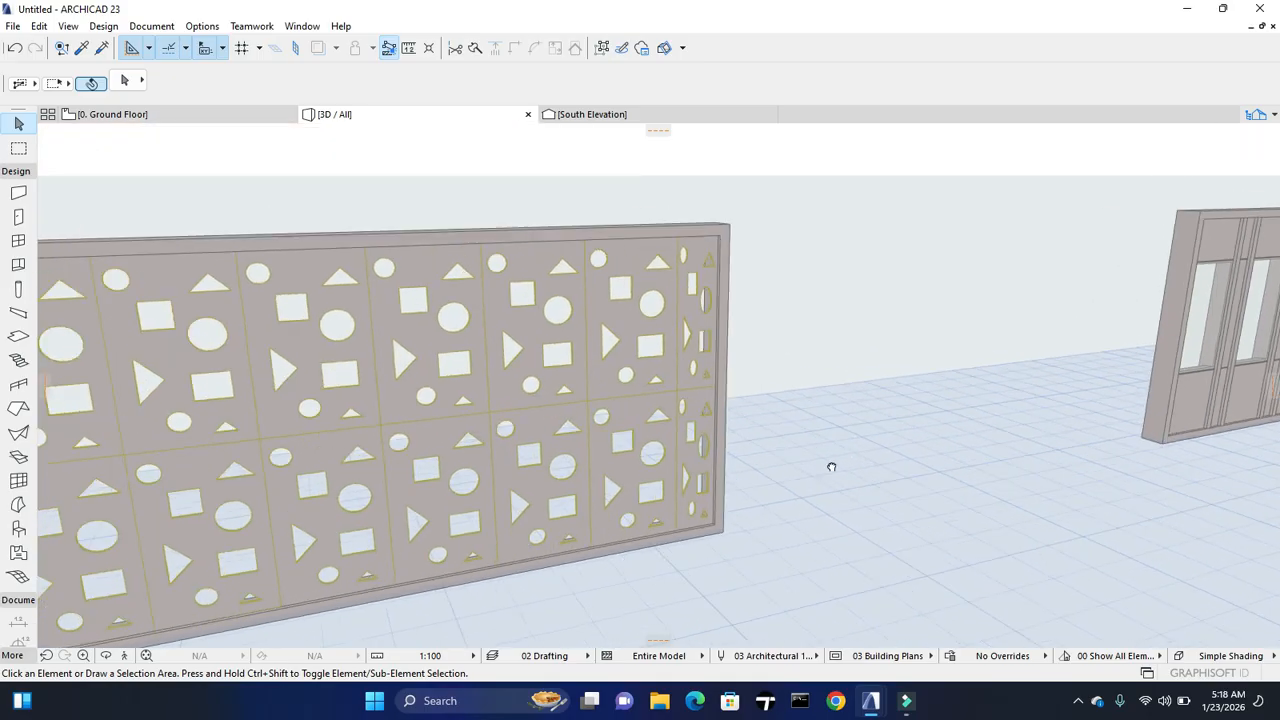
{"action": "left_click", "coordinate": [186, 122]}
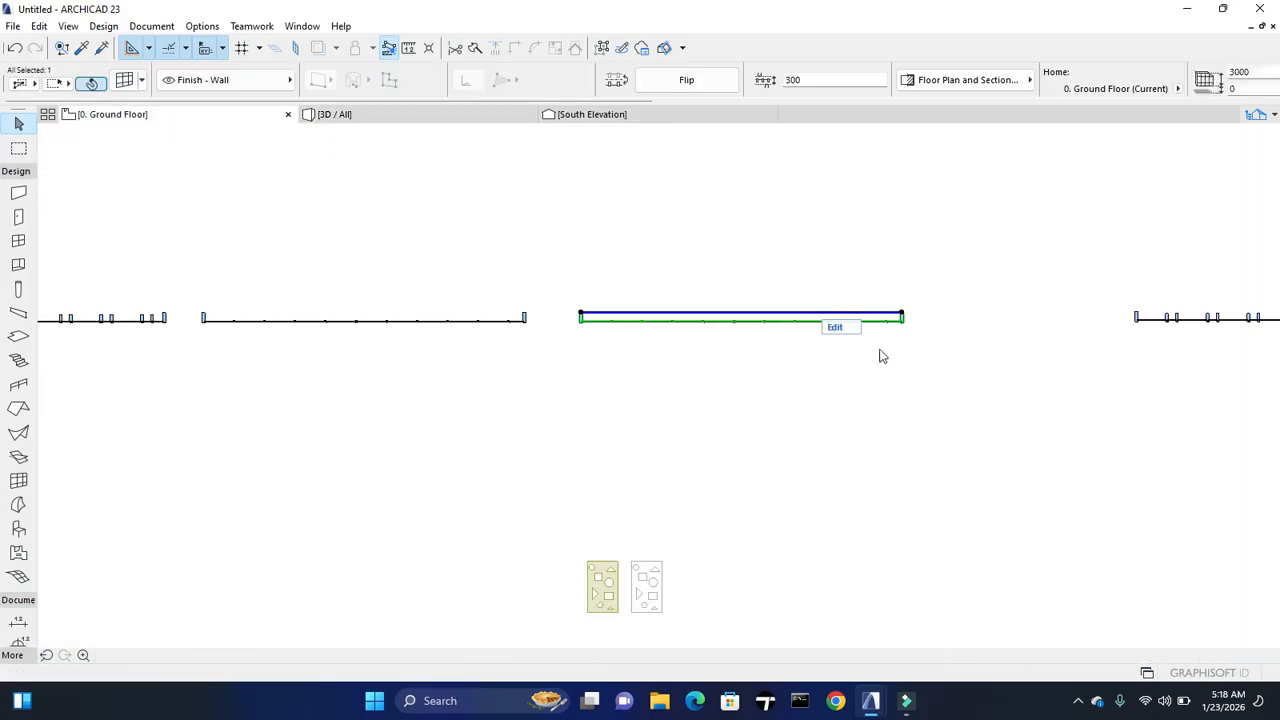
{"action": "scroll", "coordinate": [907, 321], "scroll_direction": "up", "scroll_amount": 5}
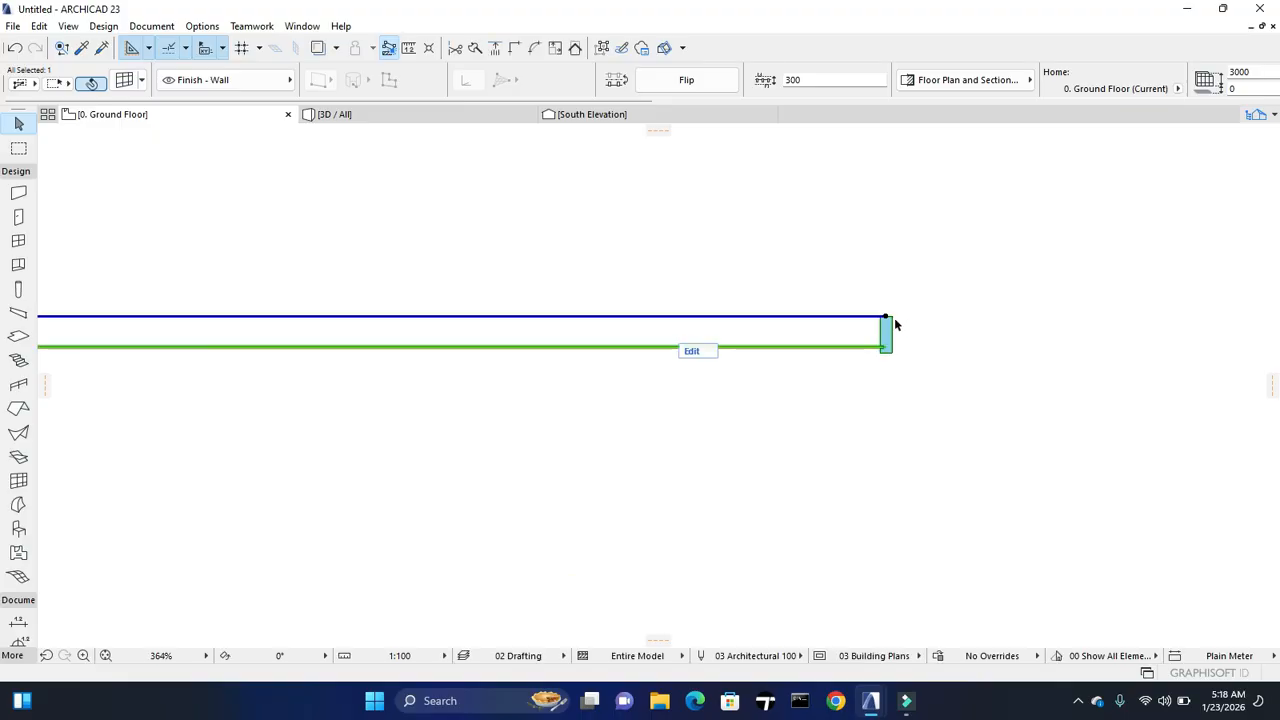
{"action": "scroll", "coordinate": [889, 319], "scroll_direction": "up", "scroll_amount": 4}
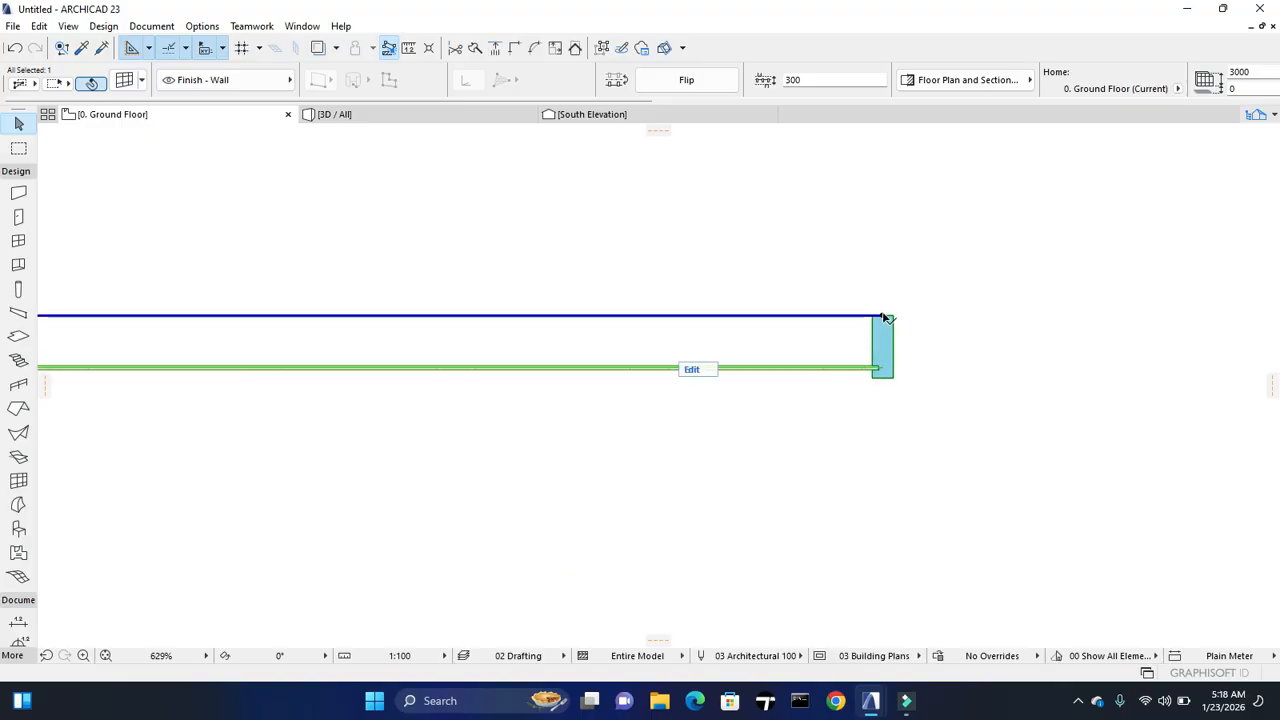
{"action": "left_click", "coordinate": [884, 317]}
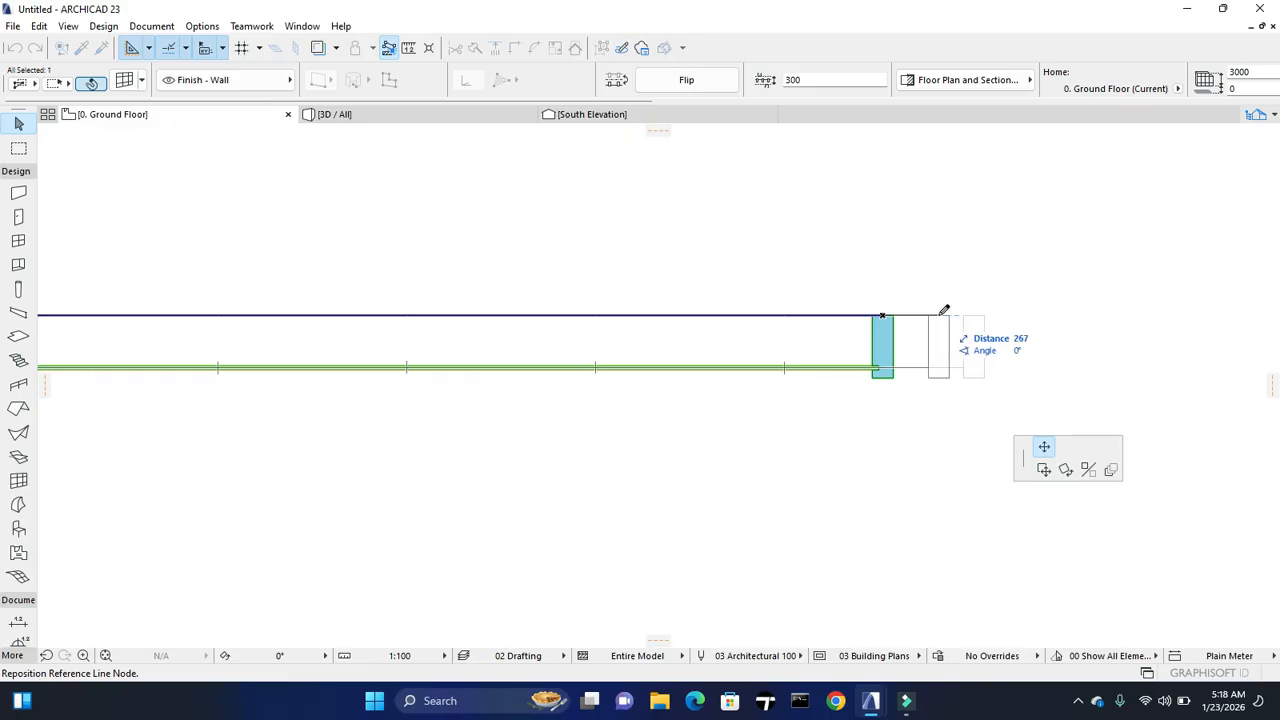
{"action": "left_click", "coordinate": [946, 316]}
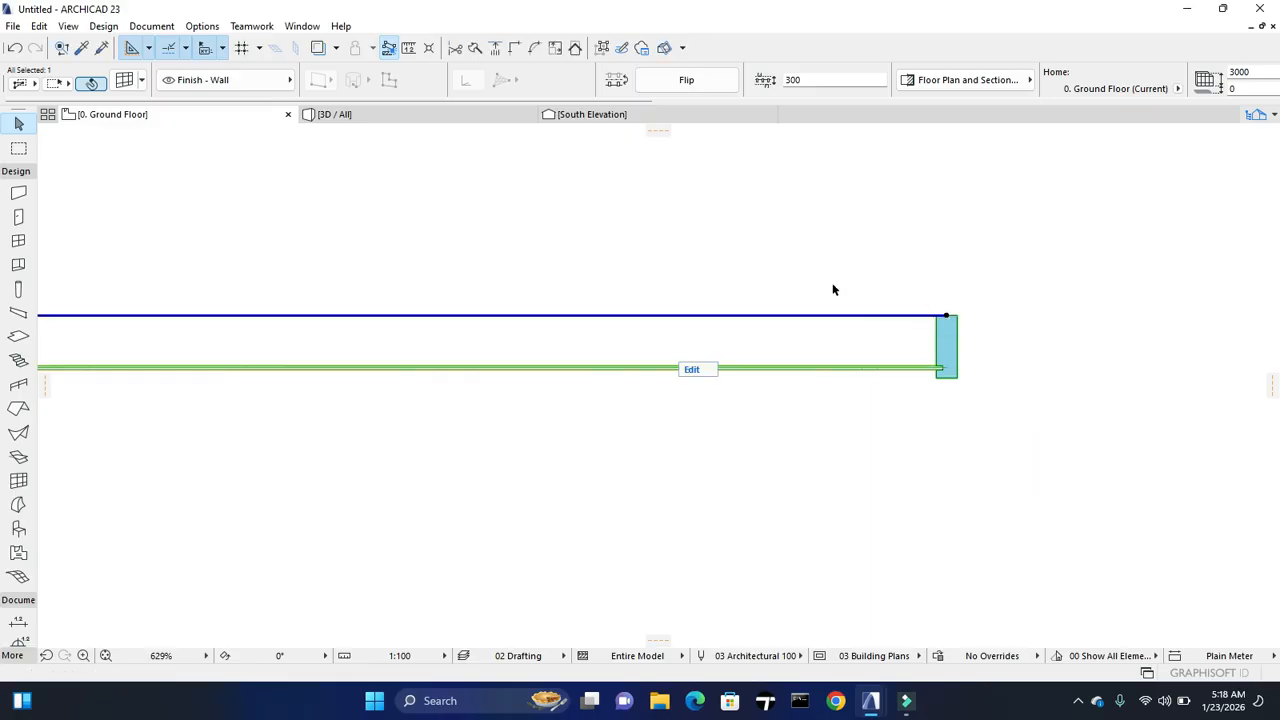
Return to the 3D view and examine the whole lengthened perforated wall, including its end panels
{"action": "left_click", "coordinate": [483, 115]}
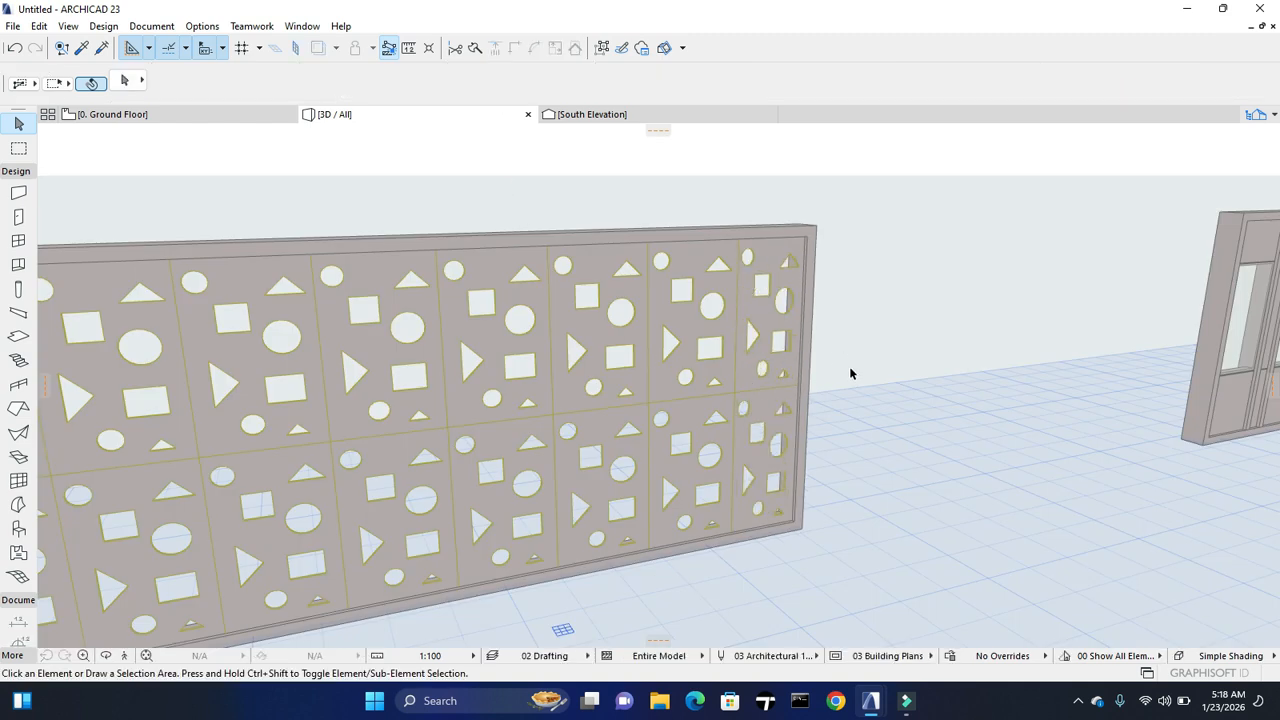
{"action": "scroll", "coordinate": [827, 374], "scroll_direction": "down", "scroll_amount": 4}
{"action": "scroll", "coordinate": [768, 370], "scroll_direction": "down", "scroll_amount": 1}
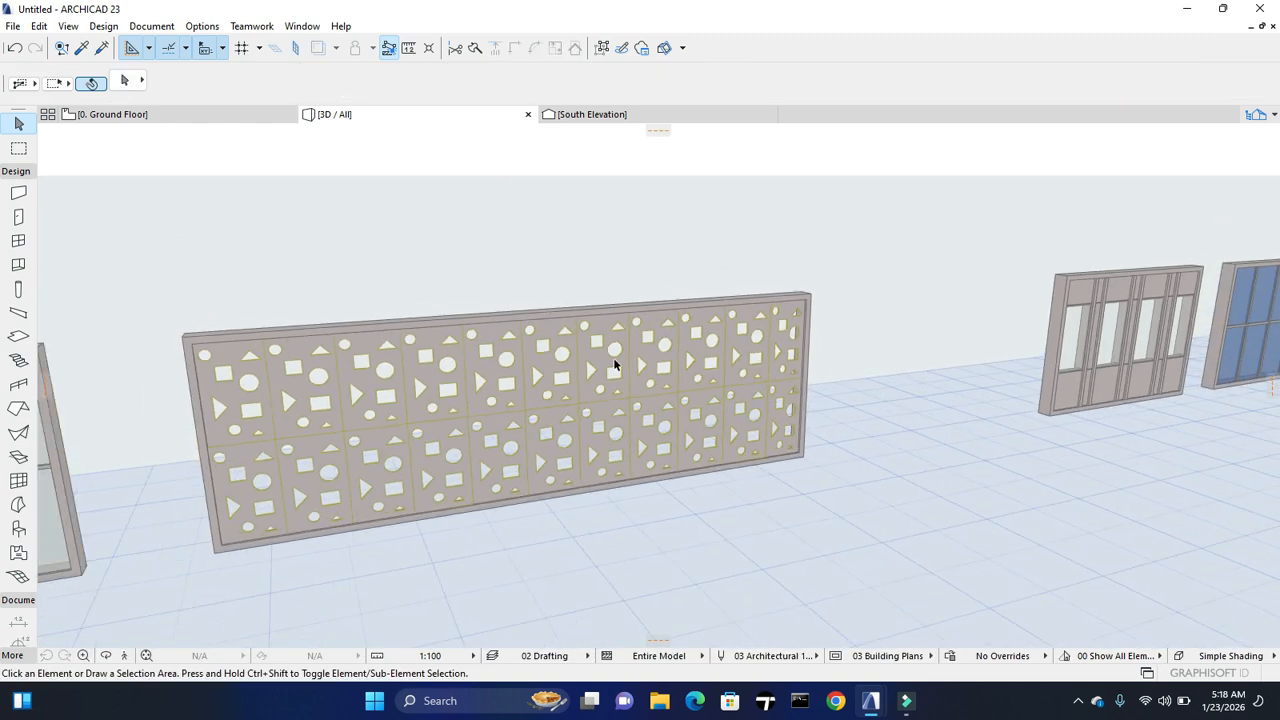
{"action": "middle_click_drag", "start_coordinate": [613, 358], "coordinate": [708, 360]}
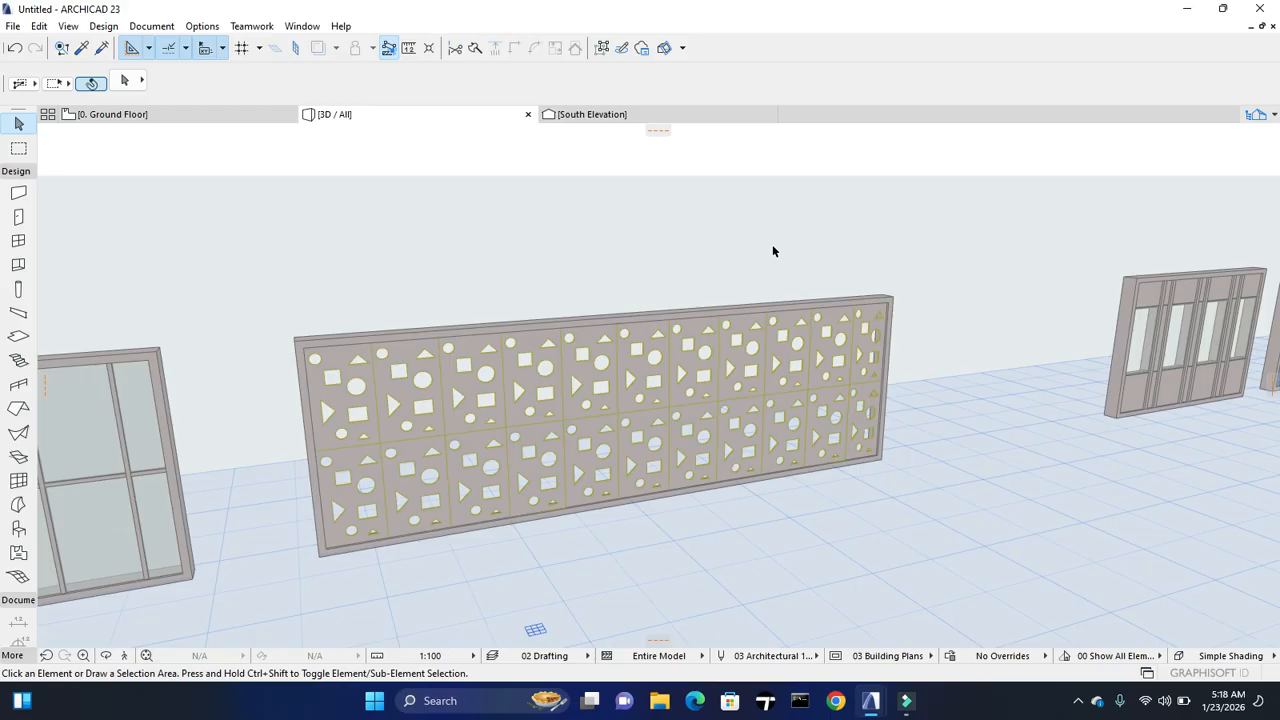